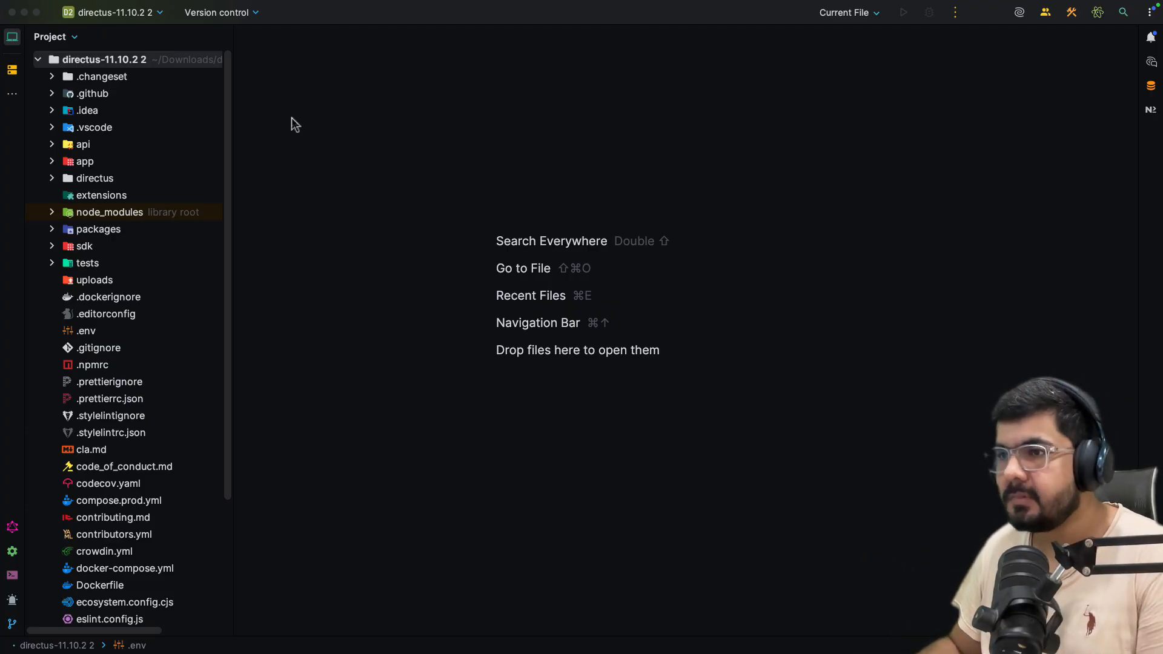
Put WebStorm into presentation mode and widen the project file tree.
{"action": "key", "text": "shift"}
{"action": "key", "text": "shift"}
{"action": "type", "text": "ent"}
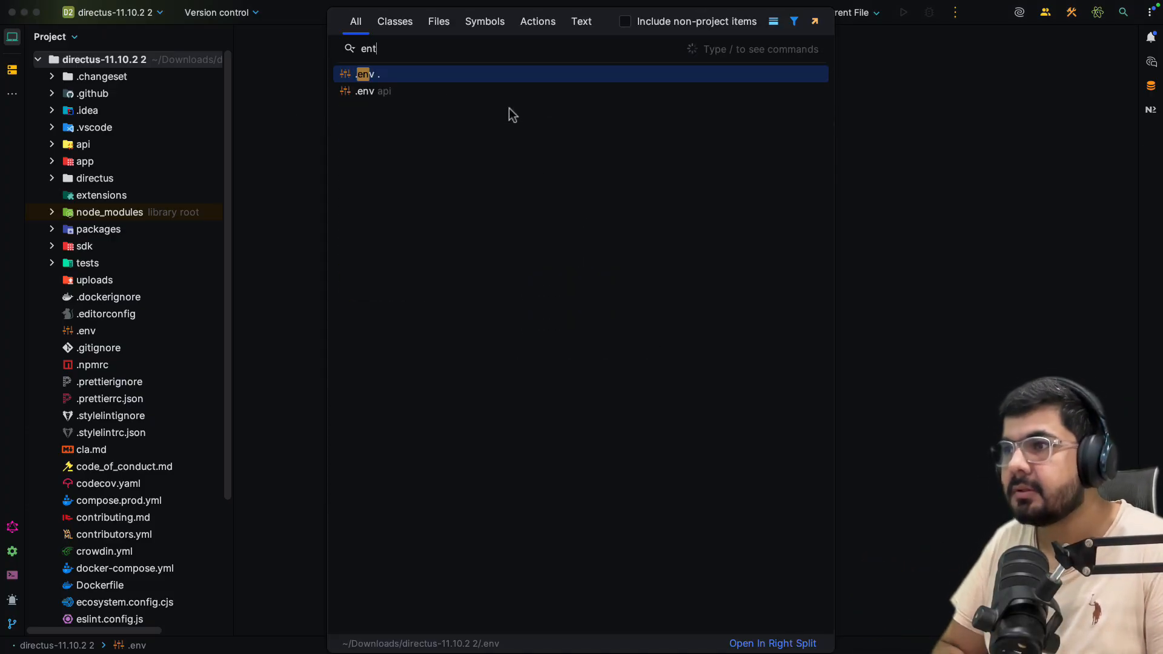
{"action": "type", "text": "er pres"}
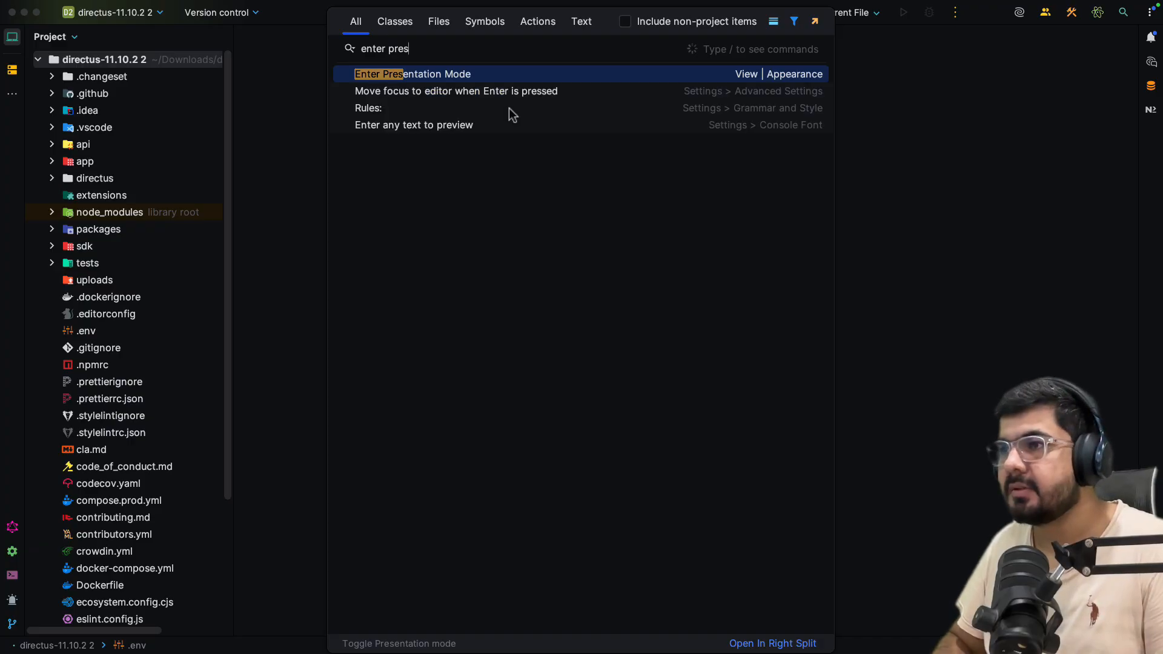
{"action": "key", "text": "Return"}
{"action": "key", "text": "super+1"}
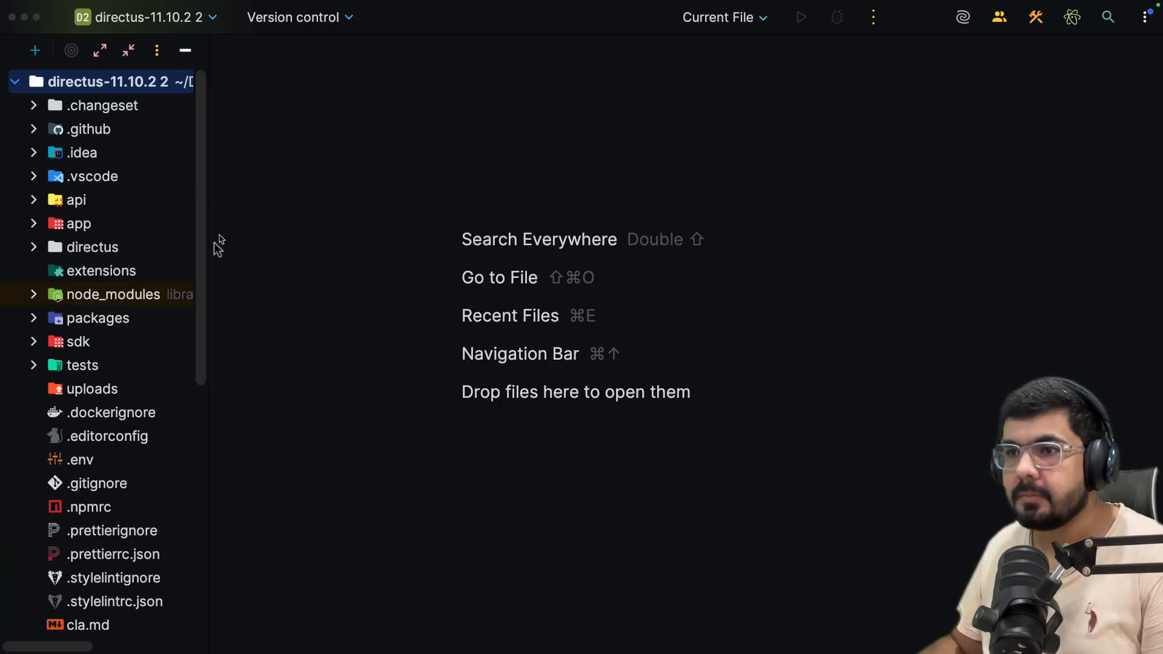
{"action": "left_click_drag", "start_coordinate": [208, 254], "coordinate": [247, 244]}
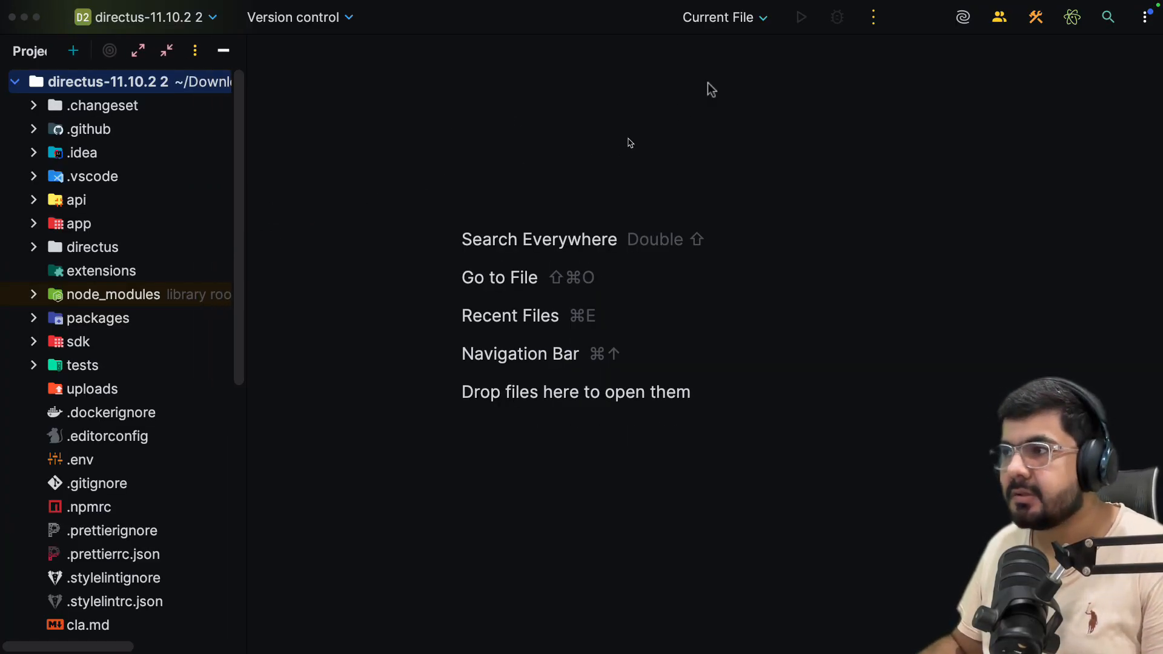
Launch Docker and check its Dashboard containers list for the running postgres container.
{"action": "key", "text": "super+space"}
{"action": "type", "text": "docker"}
{"action": "key", "text": "Return"}
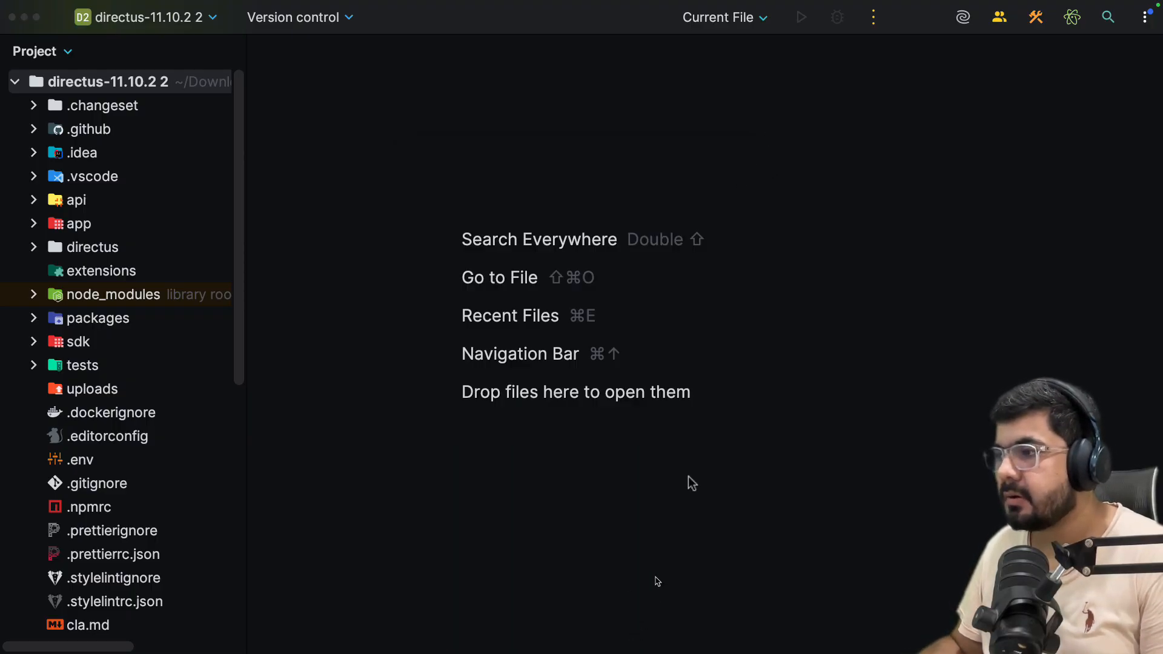
{"action": "left_click", "coordinate": [918, 8]}
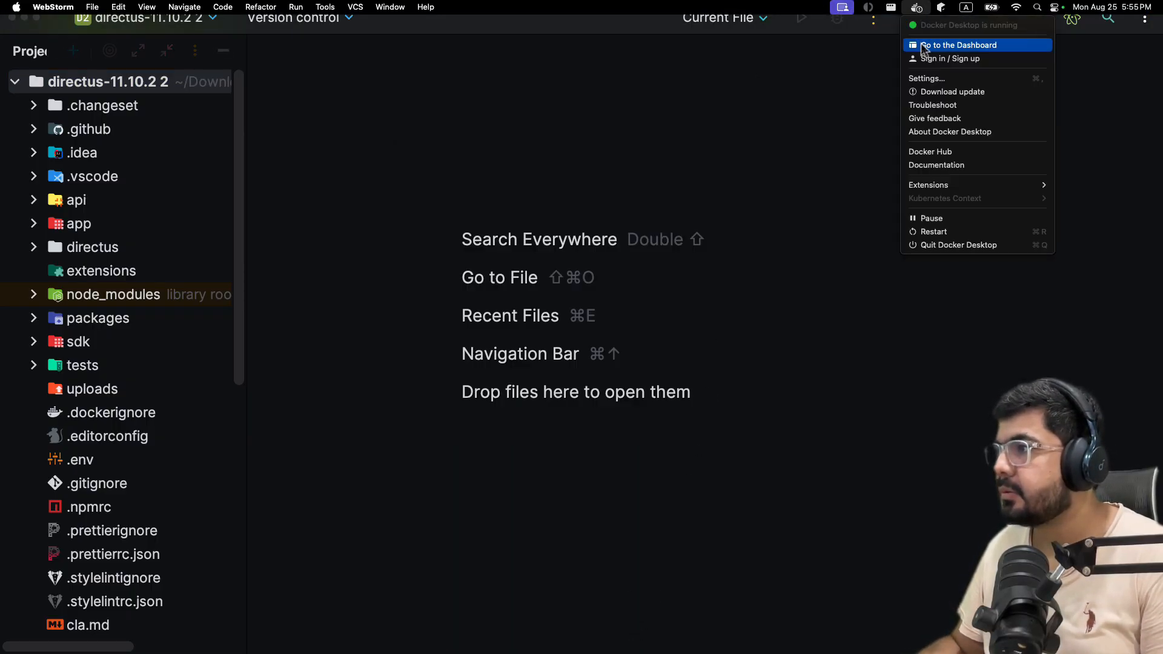
{"action": "left_click", "coordinate": [957, 45]}
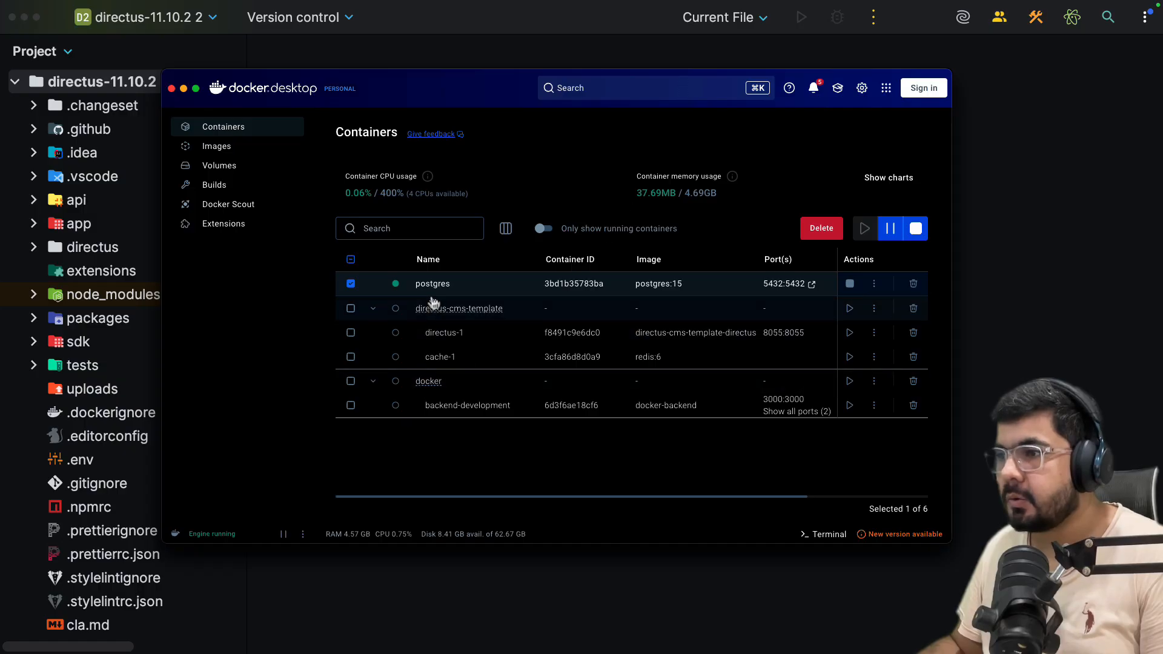
{"action": "left_click", "coordinate": [172, 89]}
{"action": "key", "text": "shift"}
{"action": "key", "text": "shift"}
Open the Database tool window and scroll through the directus2 public tables.
{"action": "type", "text": "da"}
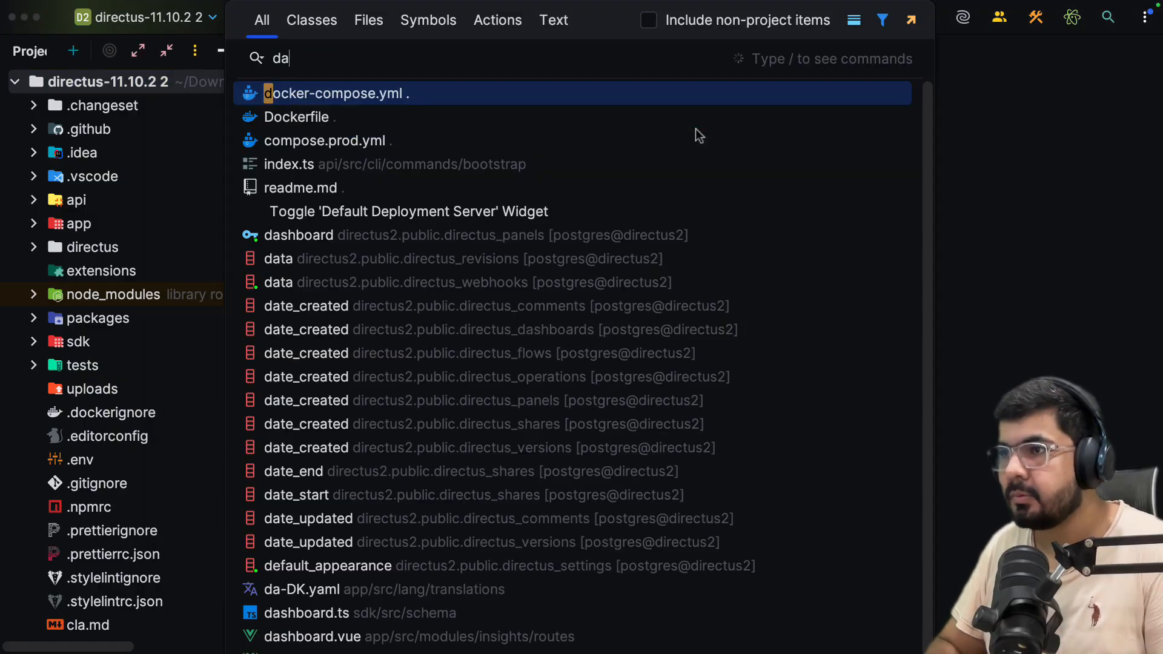
{"action": "type", "text": "tabase"}
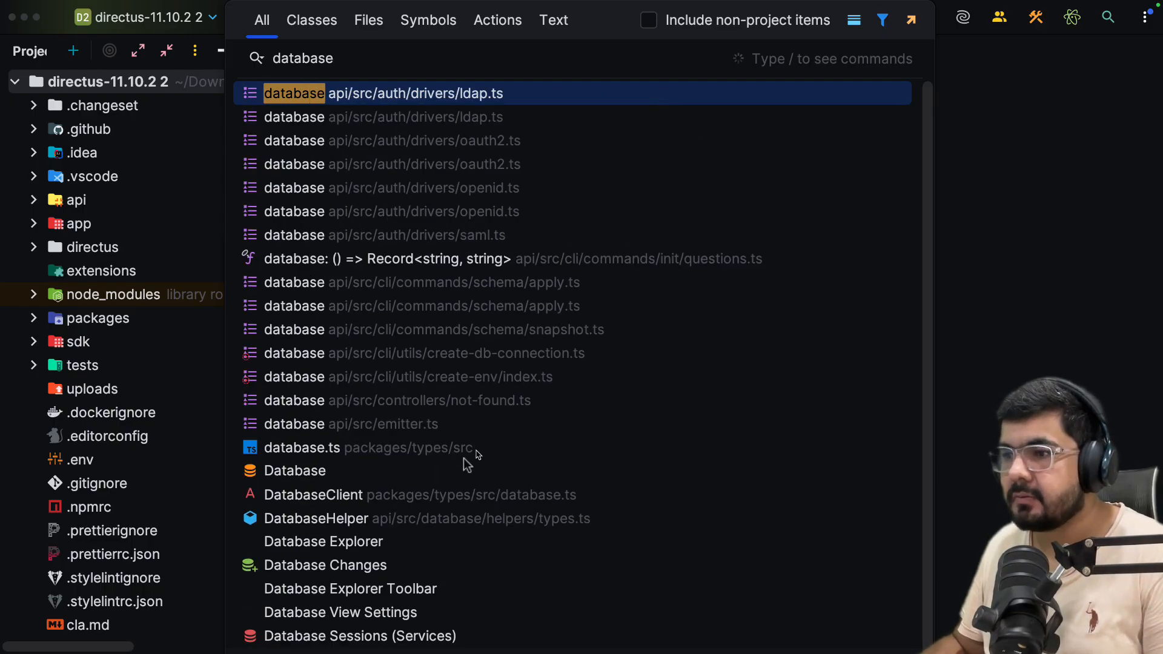
{"action": "left_click", "coordinate": [420, 465]}
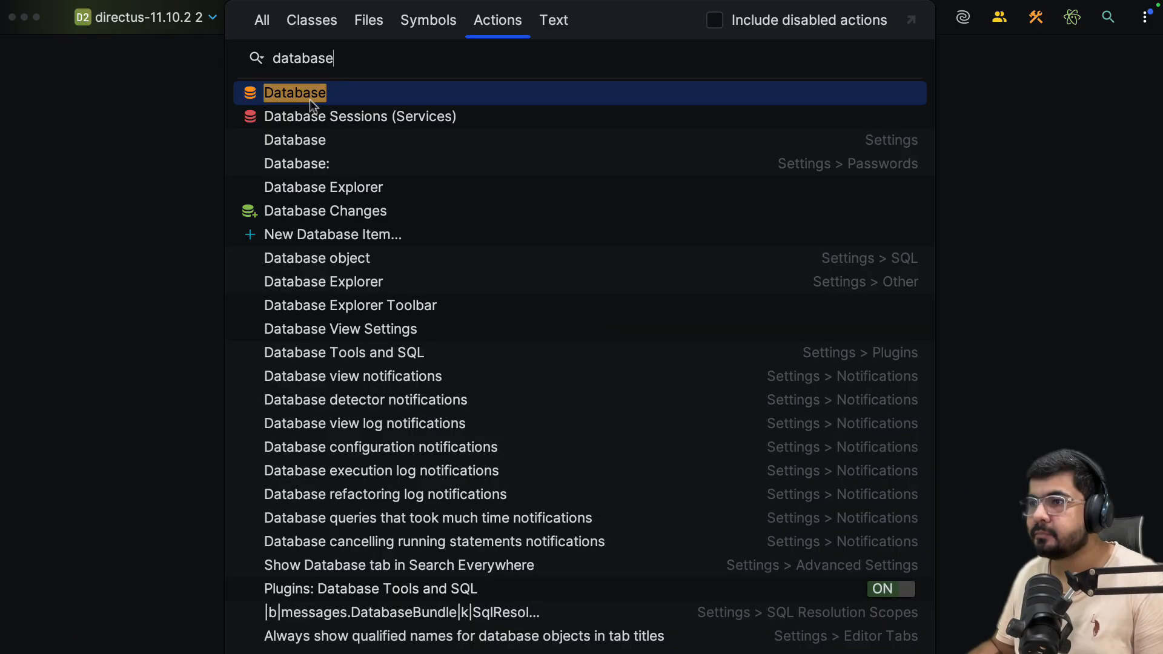
{"action": "left_click", "coordinate": [310, 99]}
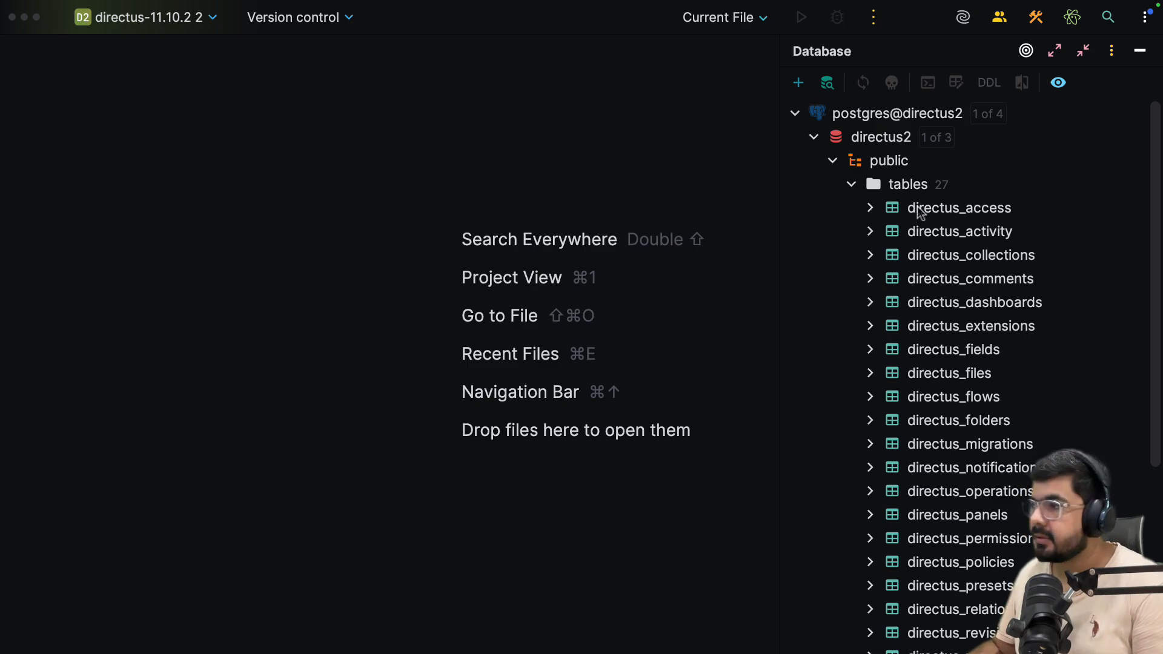
{"action": "scroll", "coordinate": [1006, 357], "scroll_direction": "down", "scroll_amount": 8}
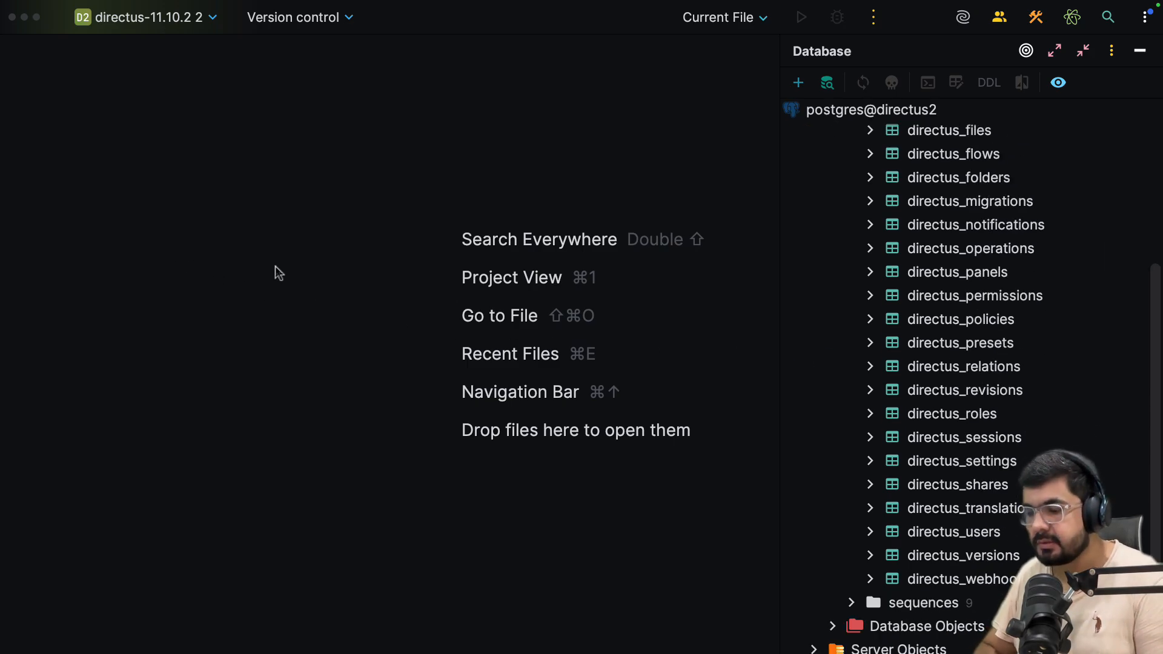
Open WebStorm's Terminal from Search Everywhere.
{"action": "key", "text": "shift"}
{"action": "key", "text": "shift"}
{"action": "type", "text": "termin"}
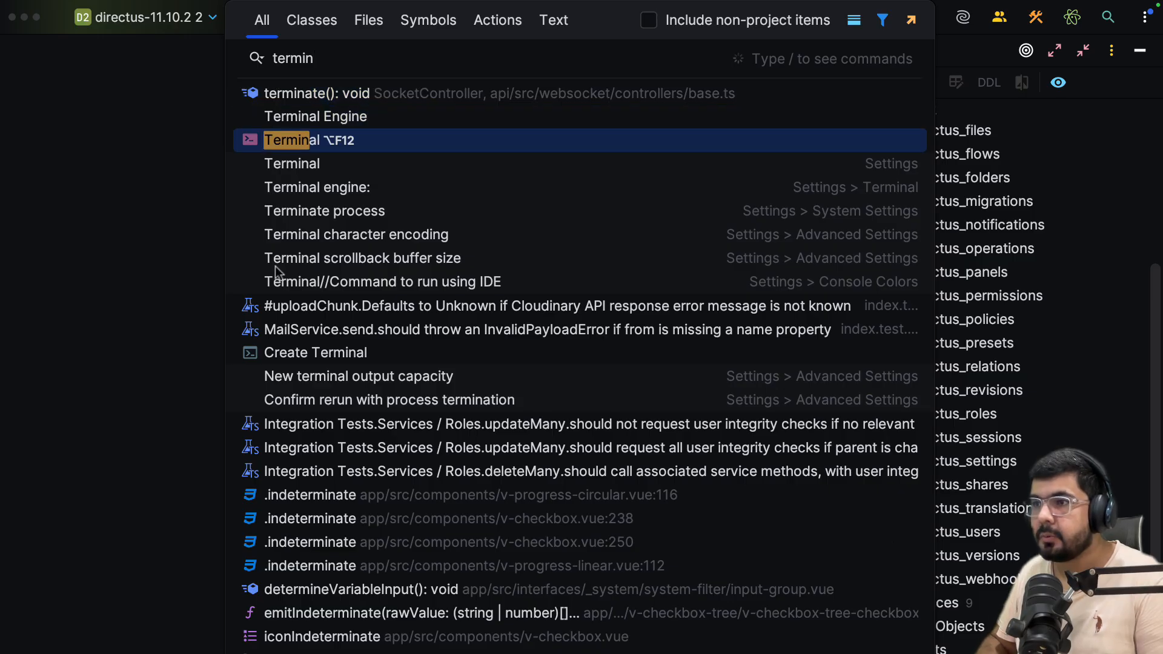
{"action": "key", "text": "Return"}
Change into the api folder and try running pnpm run dev.
{"action": "type", "text": "clear"}
{"action": "key", "text": "Return"}
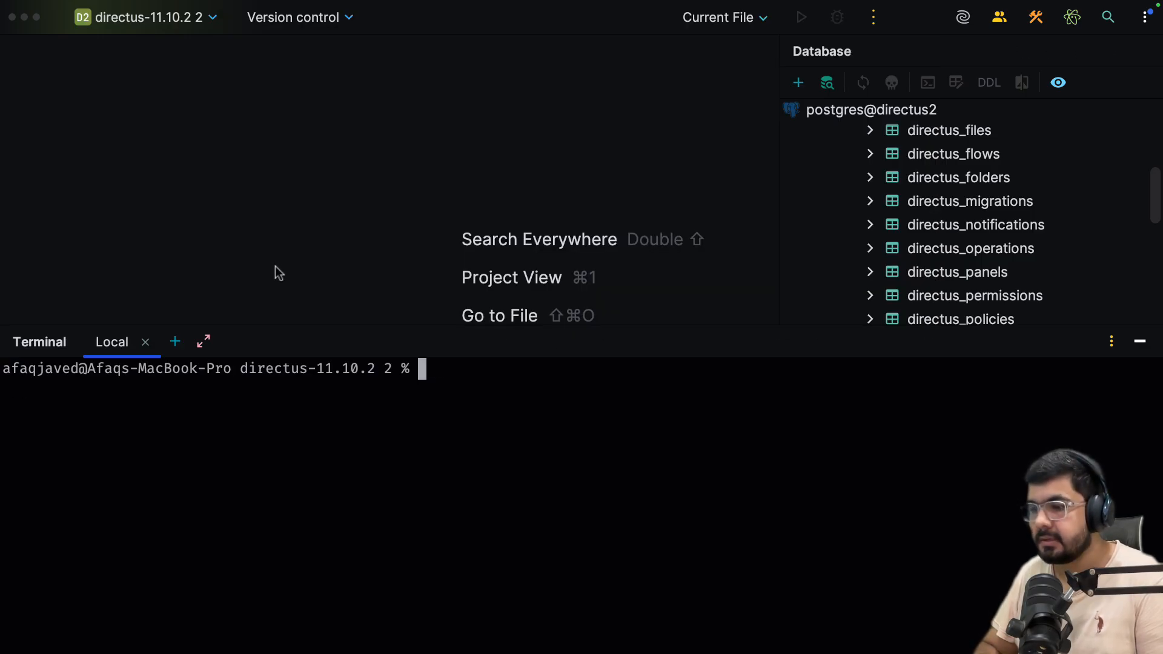
{"action": "type", "text": "cd ap"}
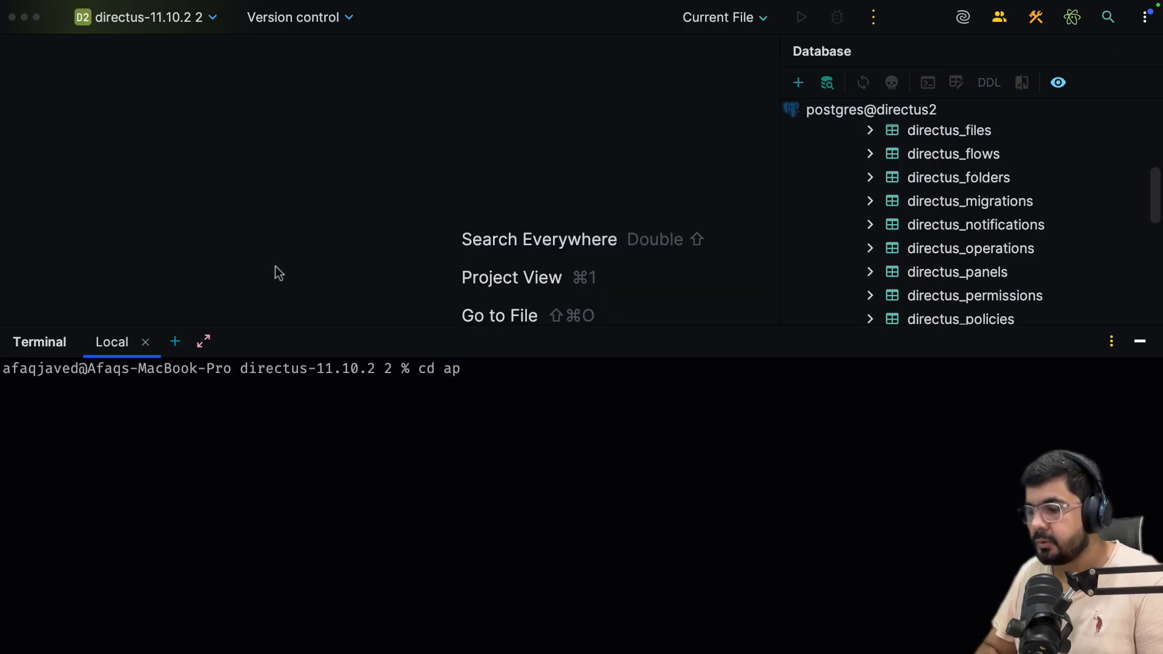
{"action": "type", "text": "i"}
{"action": "key", "text": "Return"}
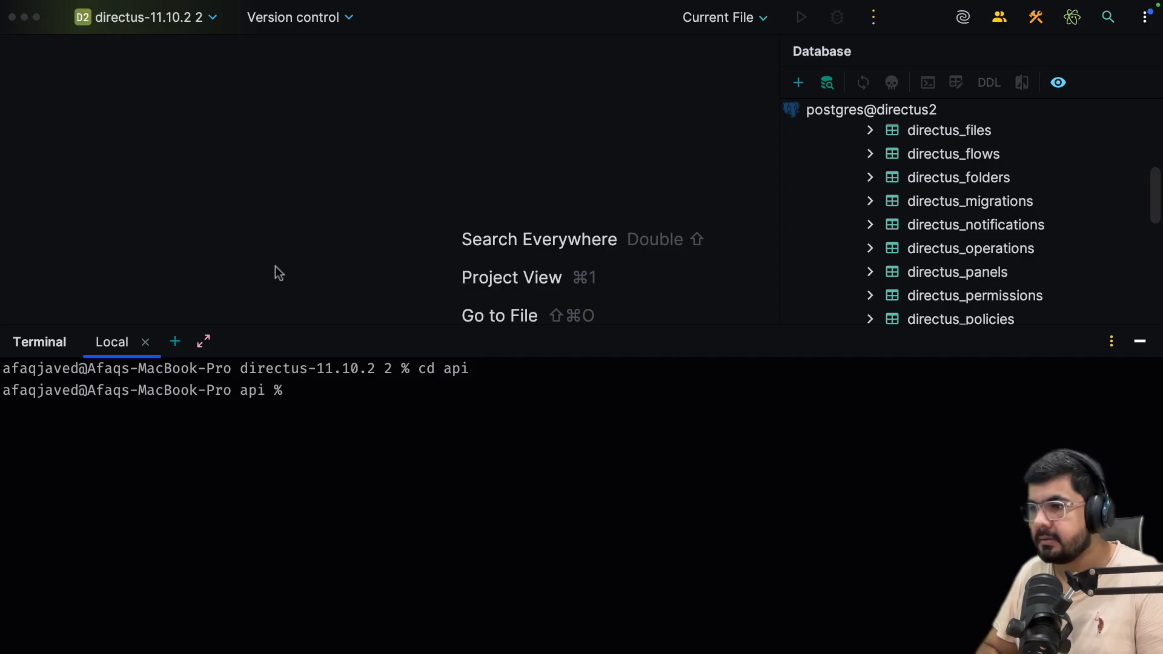
{"action": "type", "text": "clear"}
{"action": "key", "text": "Return"}
{"action": "type", "text": "pnpm run"}
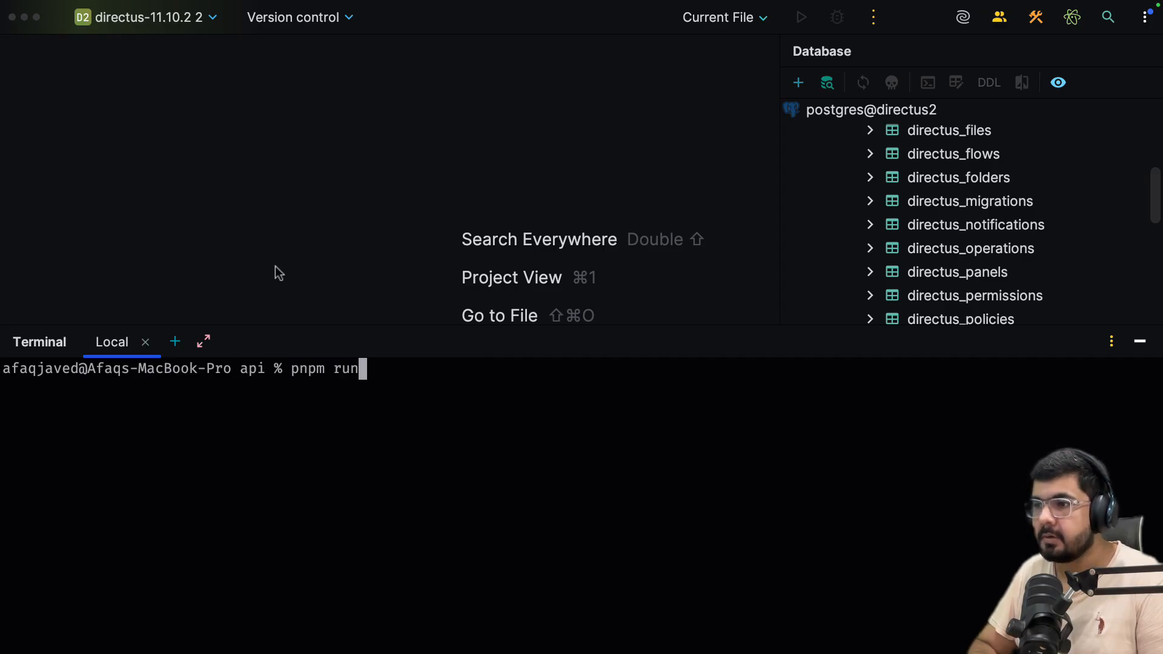
{"action": "type", "text": " dev"}
{"action": "key", "text": "Return"}
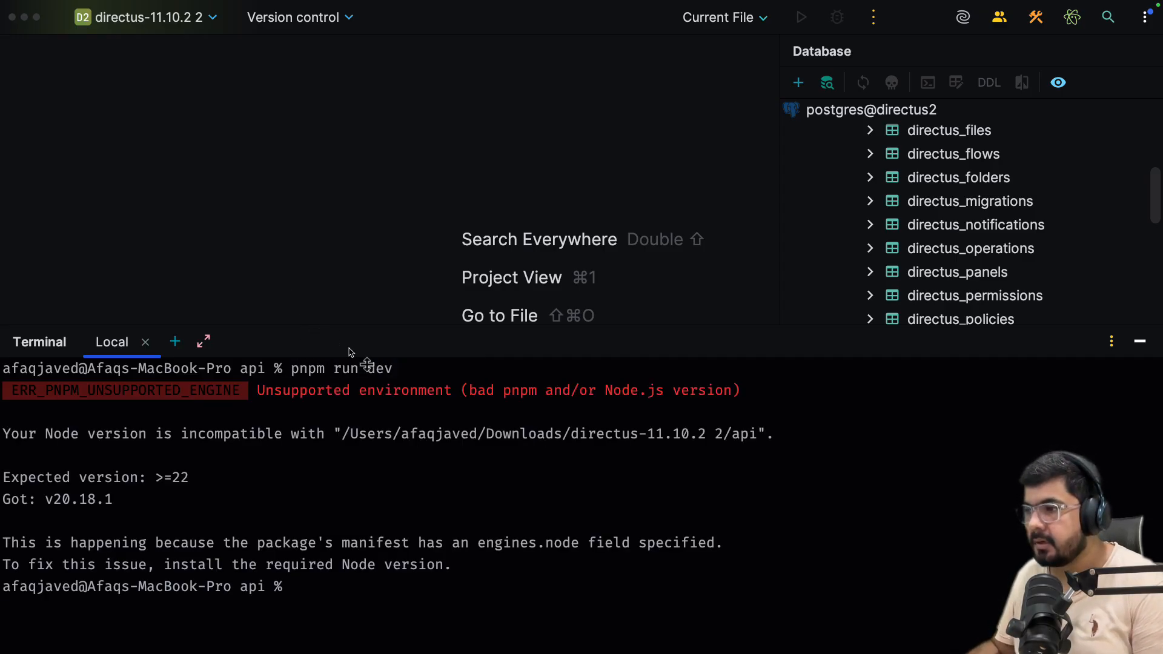
Switch to Node 22 with nvm use 22 and rerun pnpm run dev.
{"action": "type", "text": "clear"}
{"action": "key", "text": "Return"}
{"action": "type", "text": "nod"}
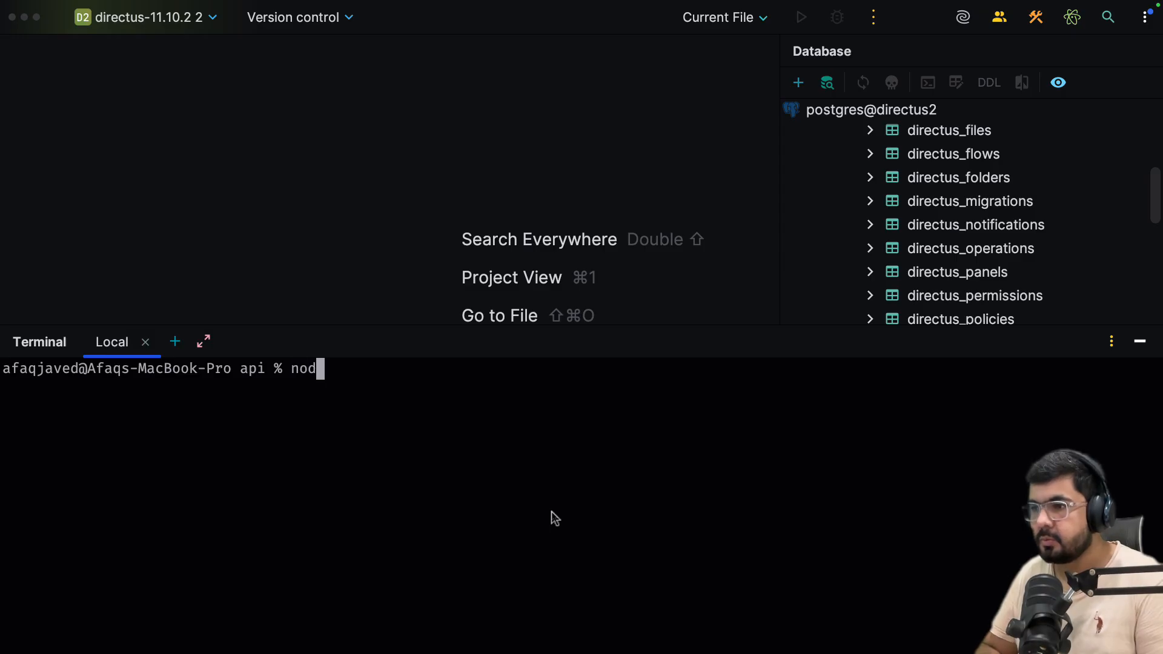
{"action": "key", "text": "BackSpace"}
{"action": "key", "text": "BackSpace"}
{"action": "type", "text": "vm use 22"}
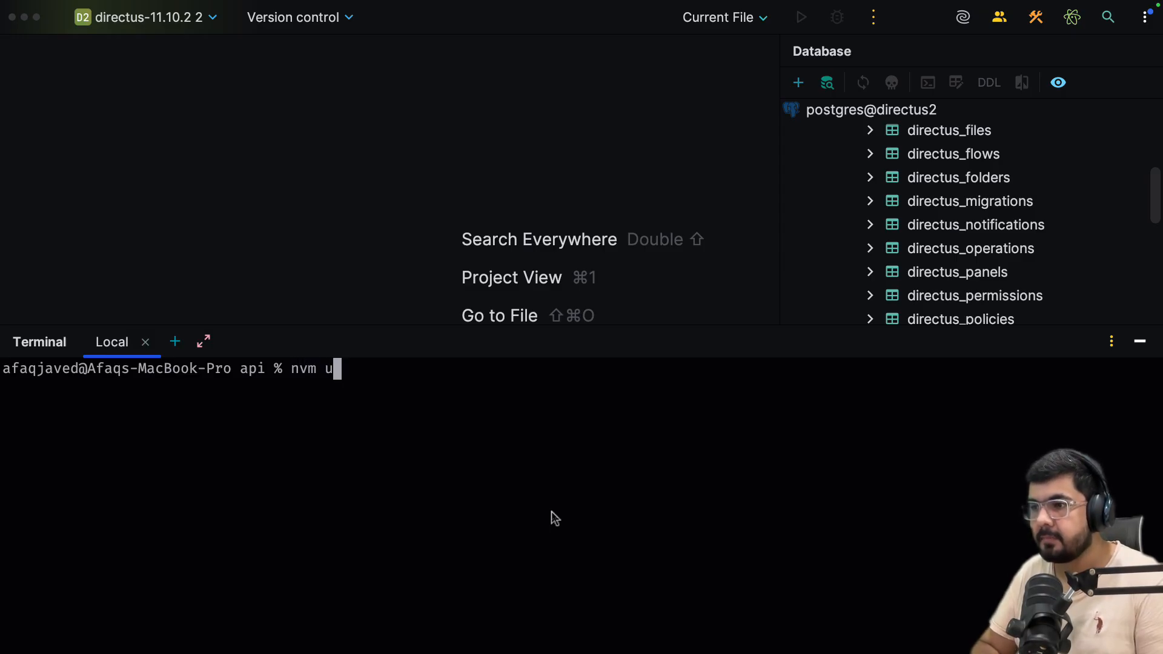
{"action": "key", "text": "Return"}
{"action": "type", "text": "clear"}
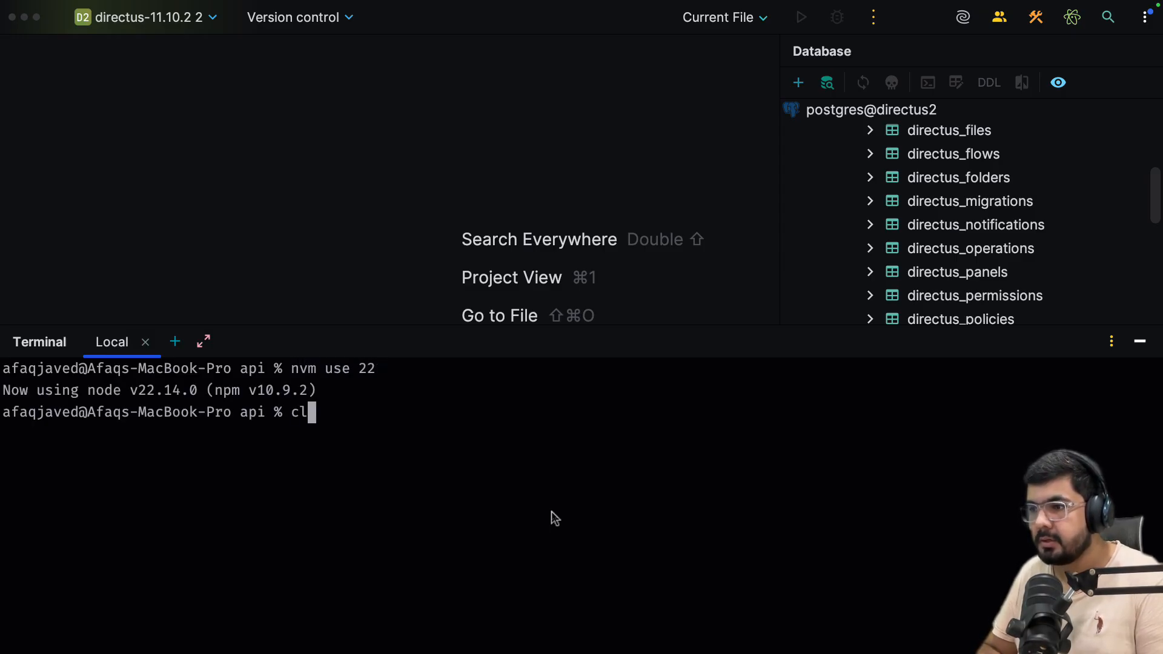
{"action": "key", "text": "Return"}
{"action": "type", "text": "pnpm run dev"}
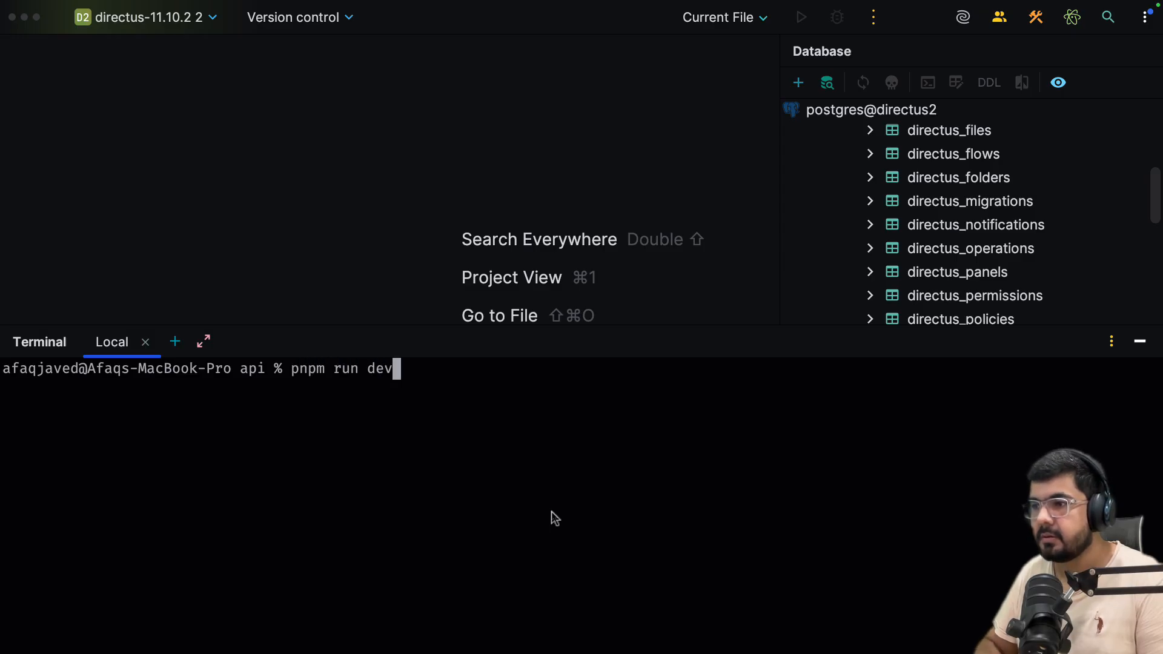
{"action": "key", "text": "Return"}
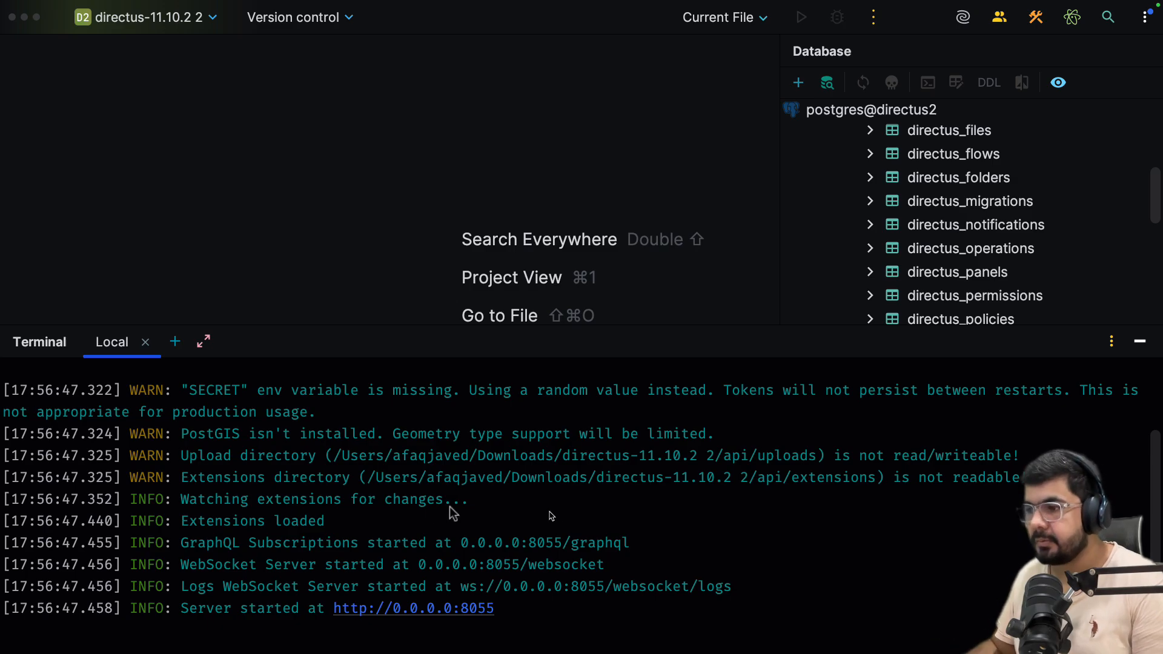
Launch Google Chrome and go to localhost:8055.
{"action": "key", "text": "super+space"}
{"action": "type", "text": "g"}
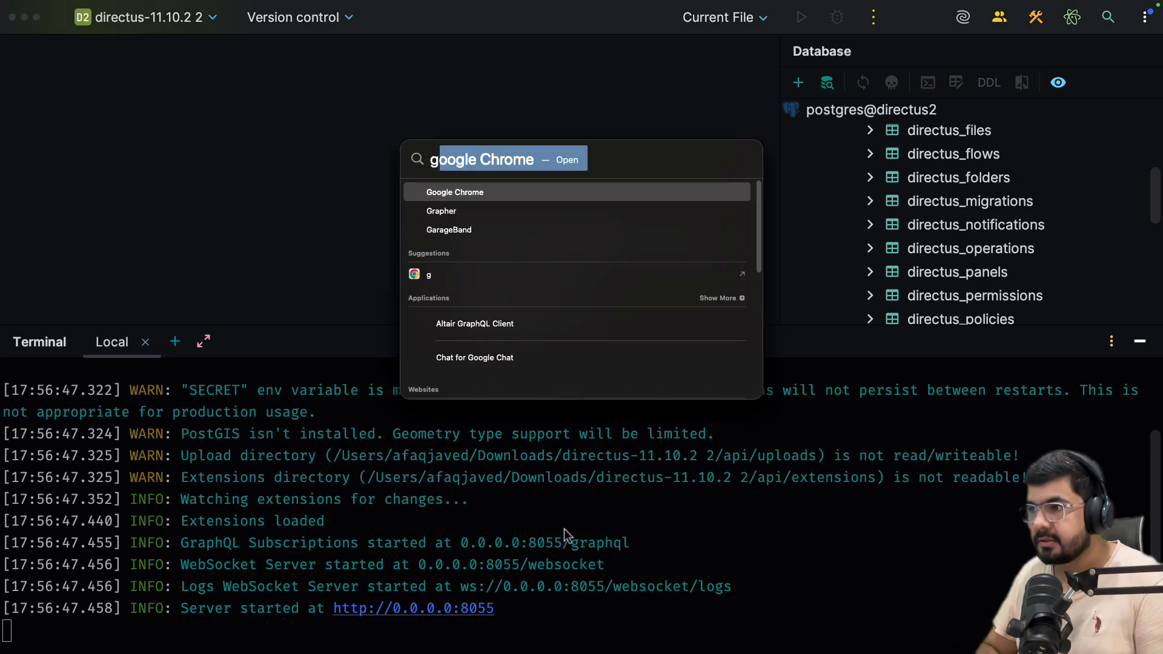
{"action": "key", "text": "Return"}
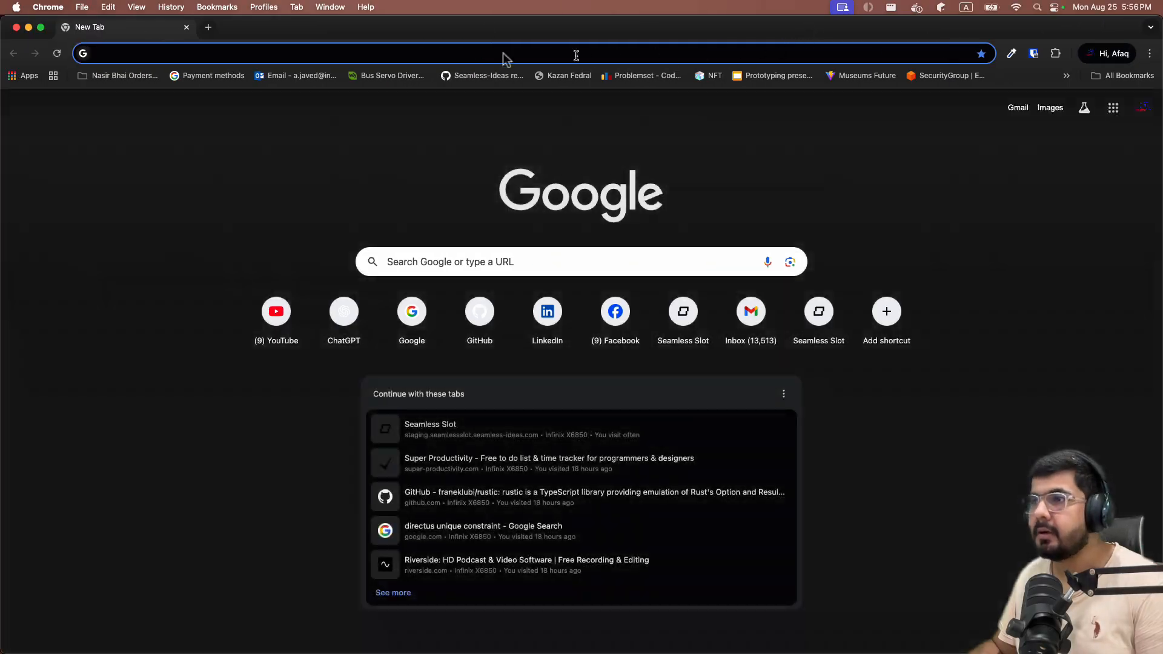
{"action": "left_click", "coordinate": [474, 55]}
{"action": "type", "text": "localhost:"}
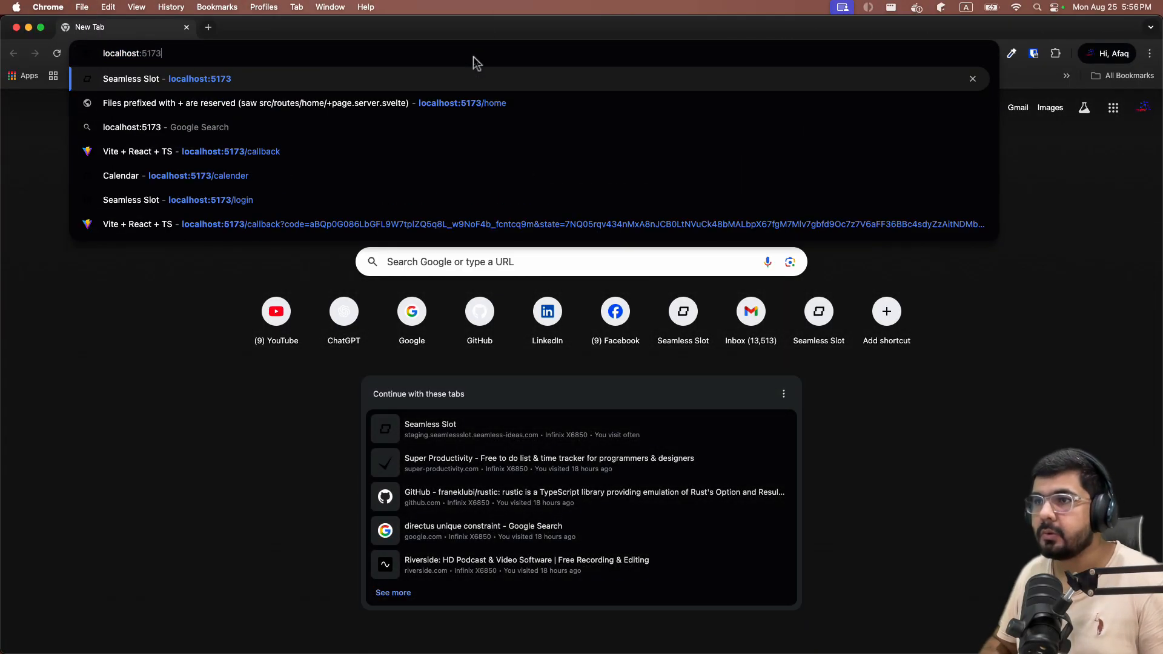
{"action": "type", "text": "8055"}
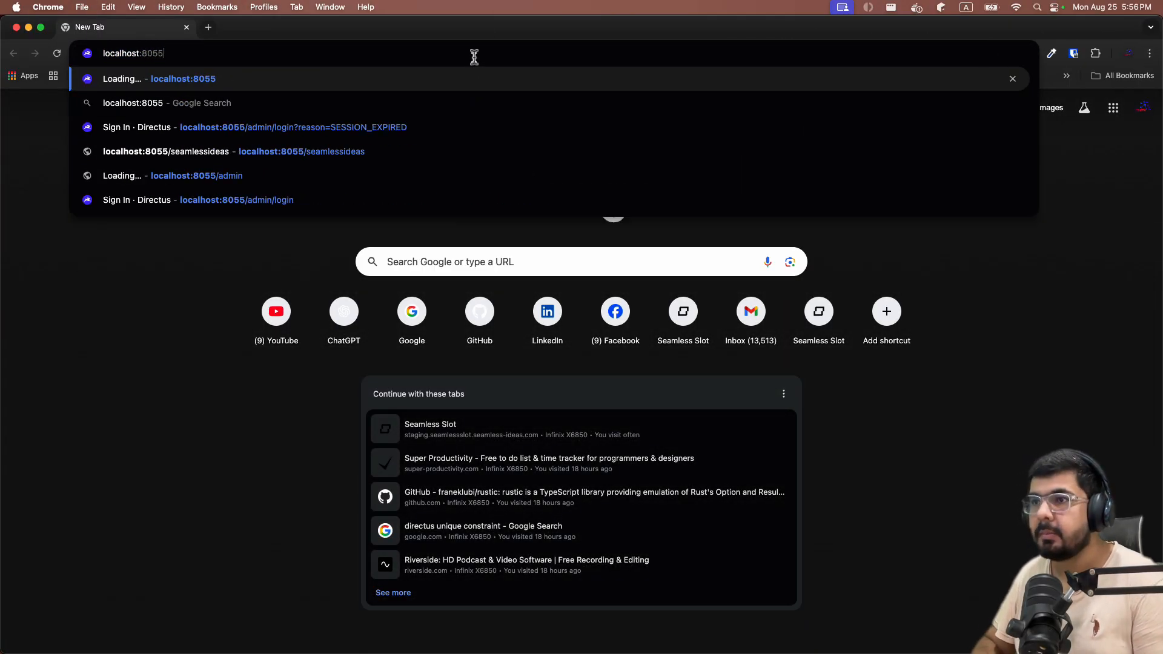
{"action": "key", "text": "Return"}
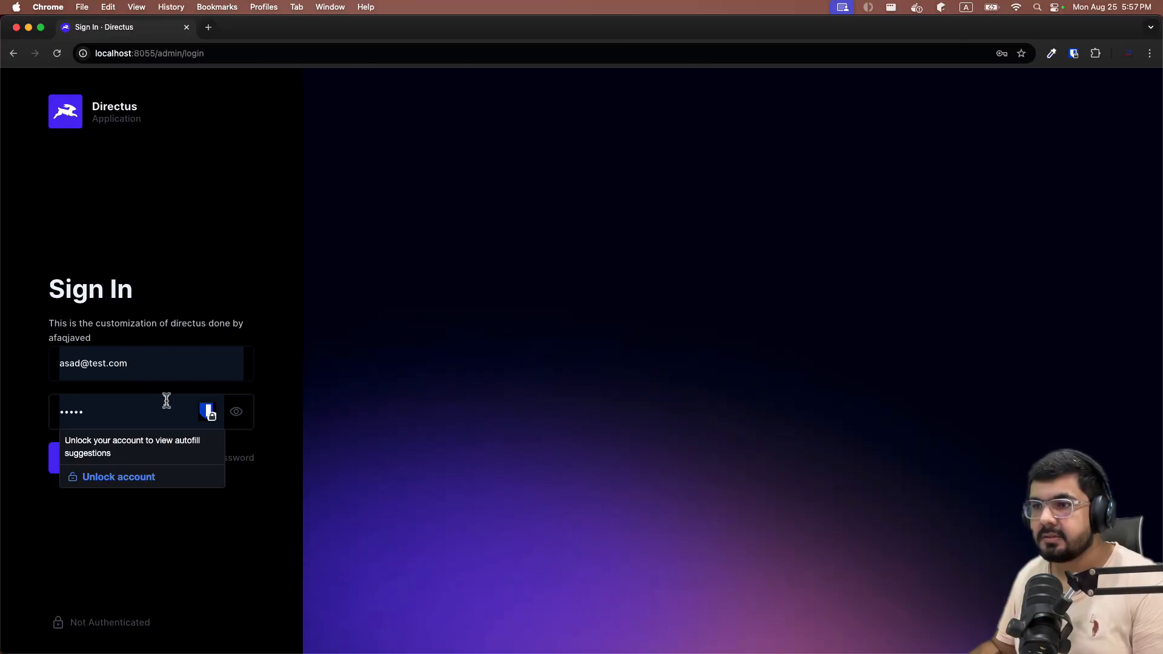
Sign in to Directus with the admin e-mail and password.
{"action": "left_click", "coordinate": [164, 358]}
{"action": "type", "text": "admin"}
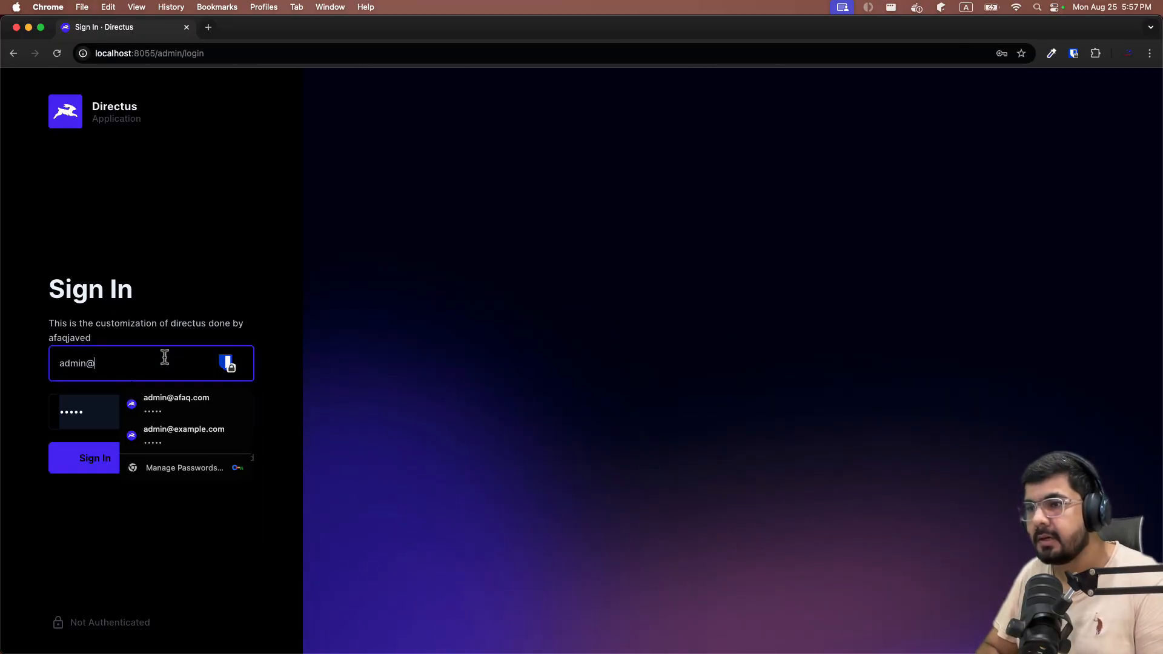
{"action": "type", "text": "@example.co"}
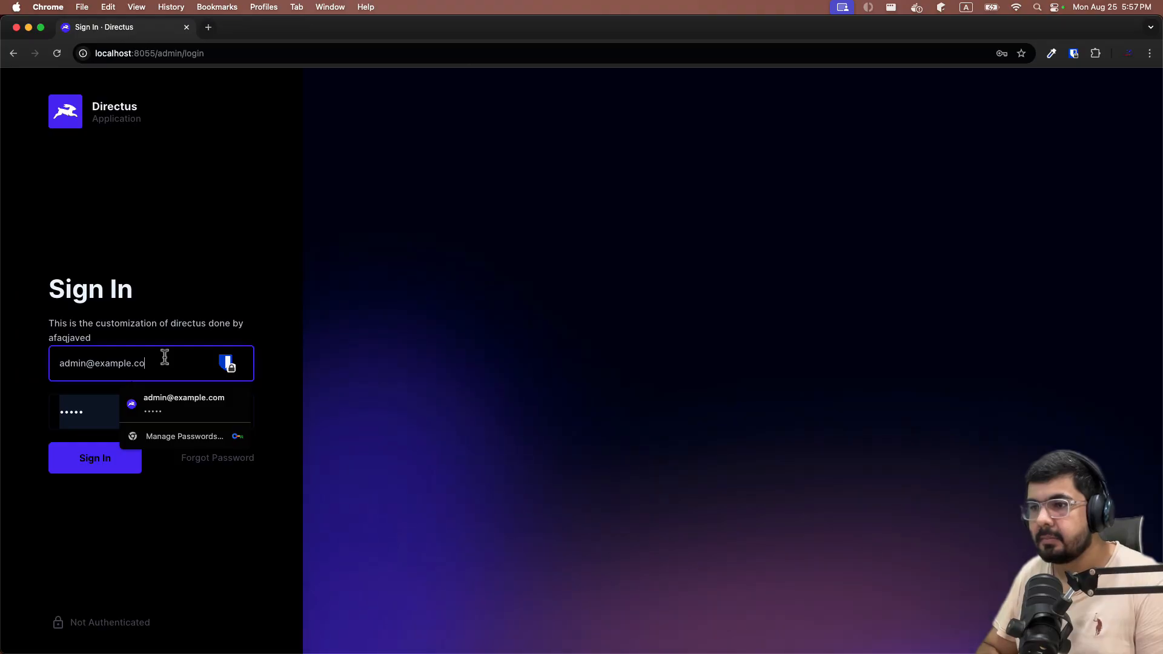
{"action": "type", "text": "m"}
{"action": "key", "text": "Tab"}
{"action": "type", "text": "admin"}
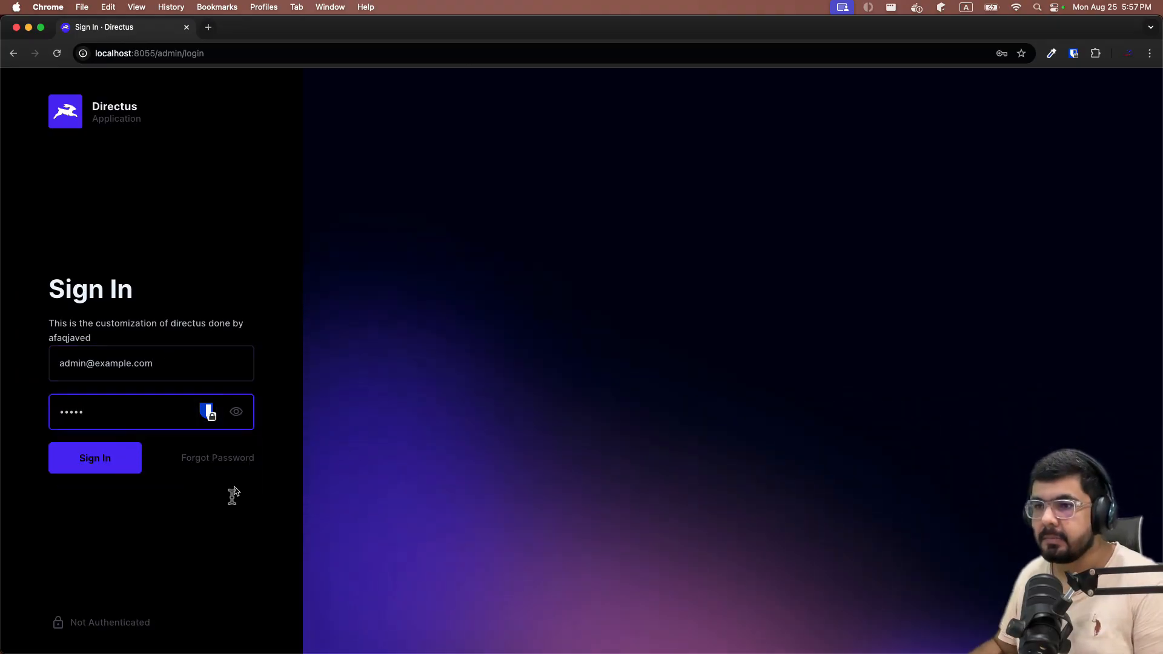
{"action": "left_click", "coordinate": [136, 467]}
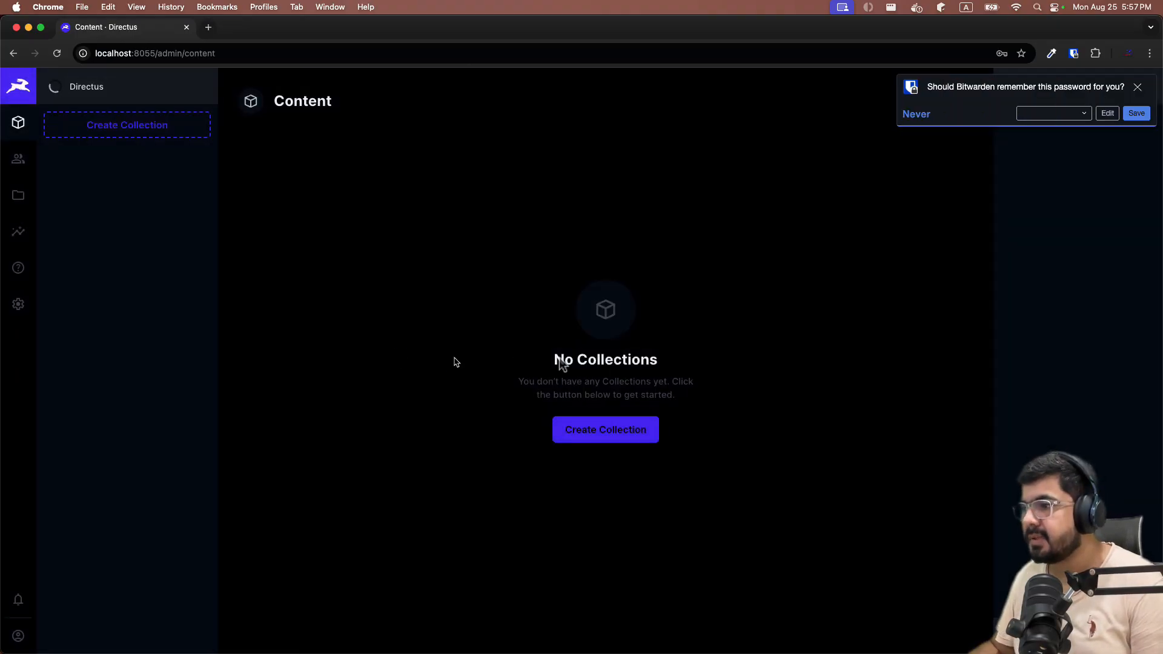
Dismiss the Chrome and password-manager prompts and open Settings.
{"action": "left_click", "coordinate": [585, 235]}
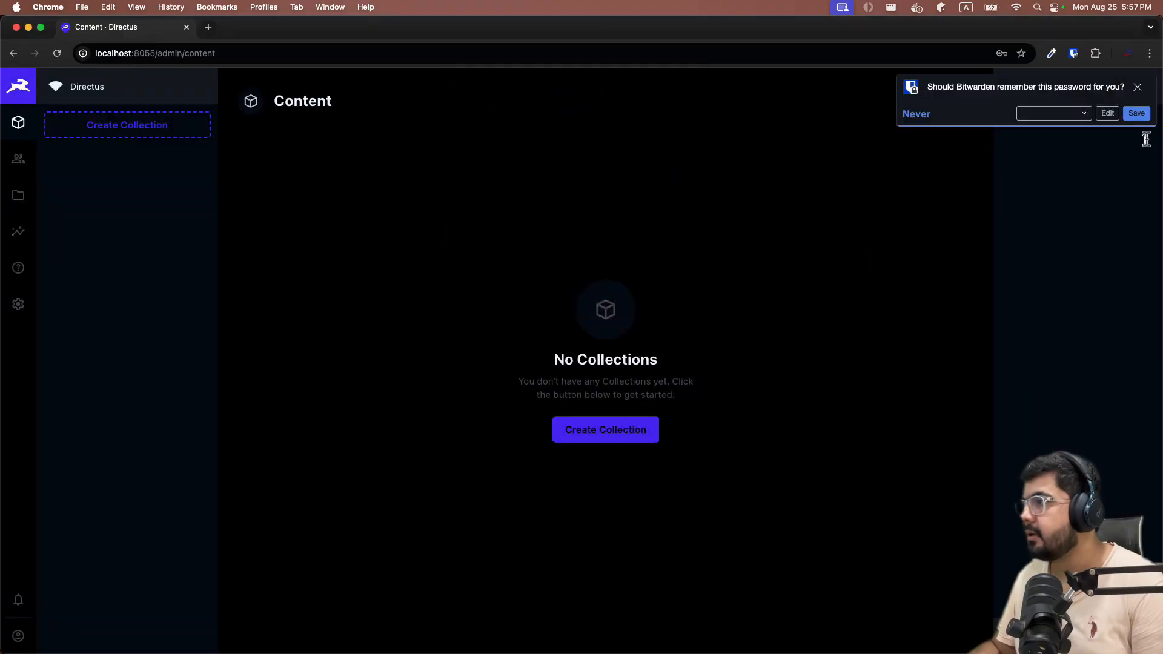
{"action": "left_click", "coordinate": [1137, 87]}
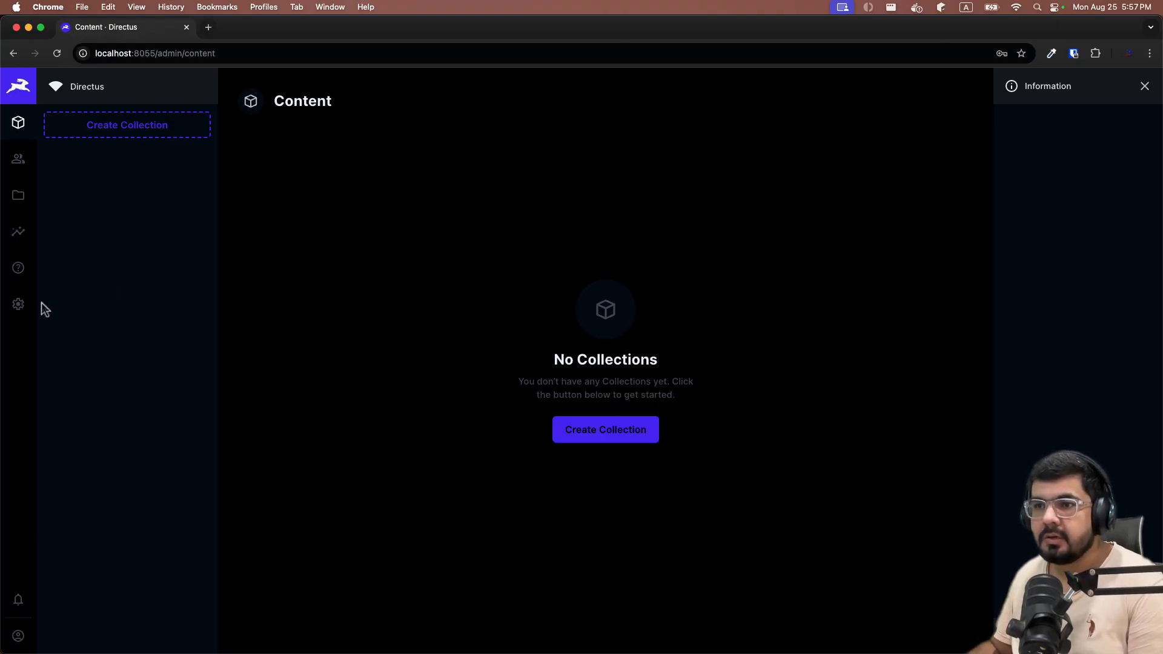
{"action": "left_click", "coordinate": [19, 305]}
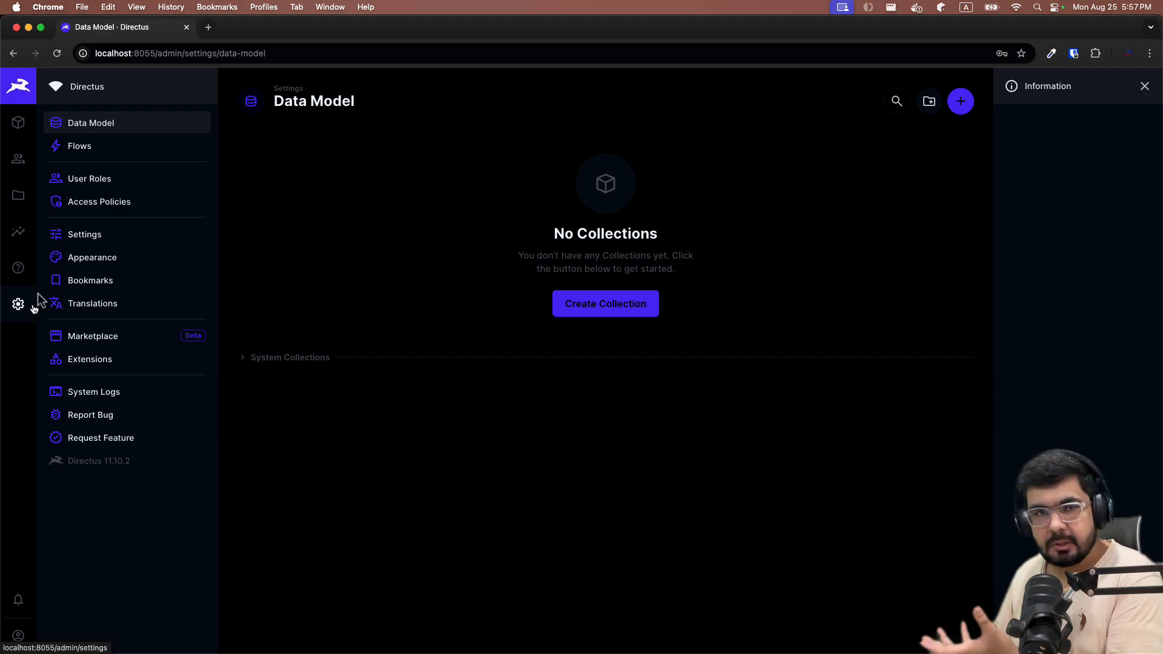
Replace the Project Name with 'Foody'.
{"action": "left_click", "coordinate": [58, 241]}
{"action": "left_click", "coordinate": [316, 193]}
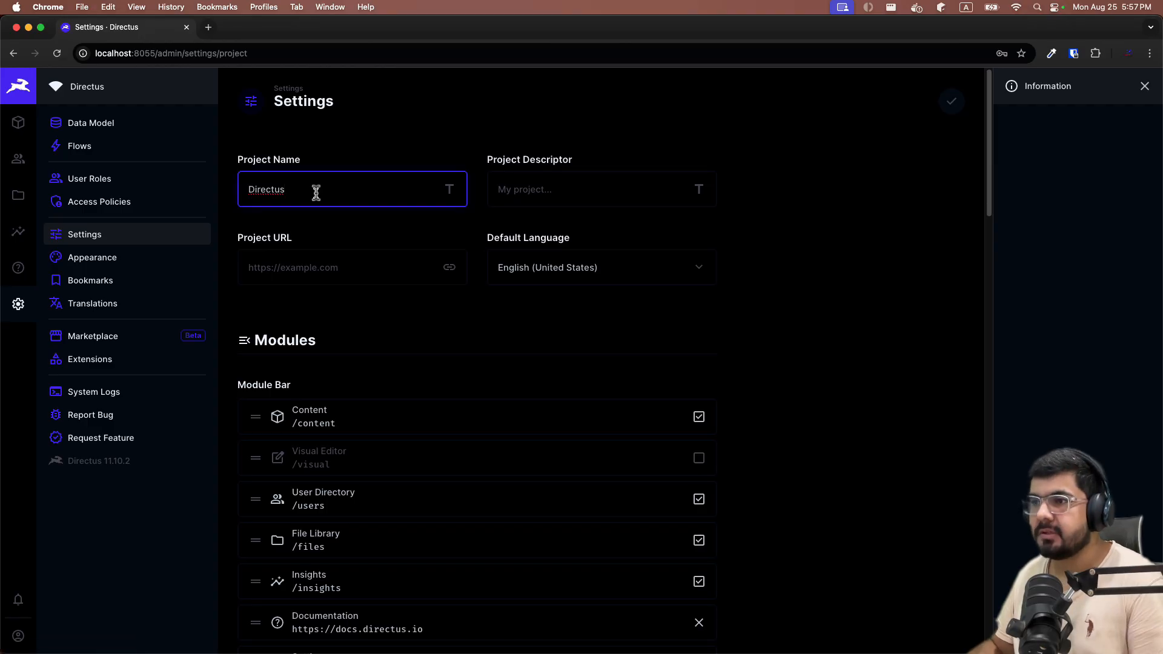
{"action": "key", "text": "super+a"}
{"action": "key", "text": "BackSpace"}
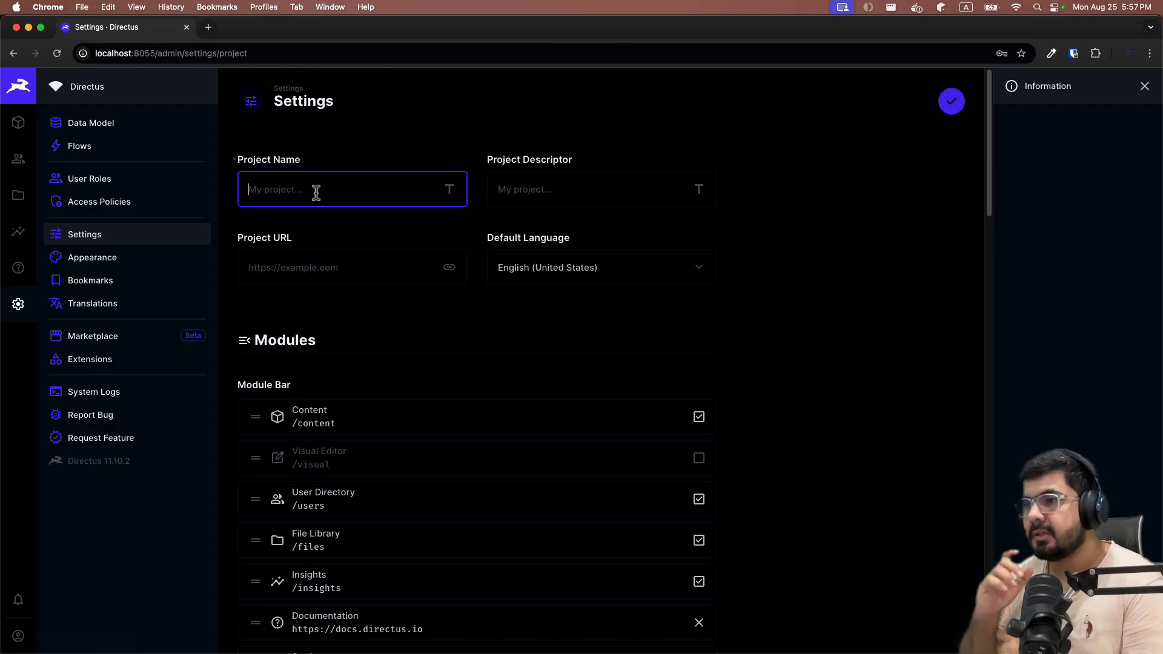
{"action": "type", "text": "Foody"}
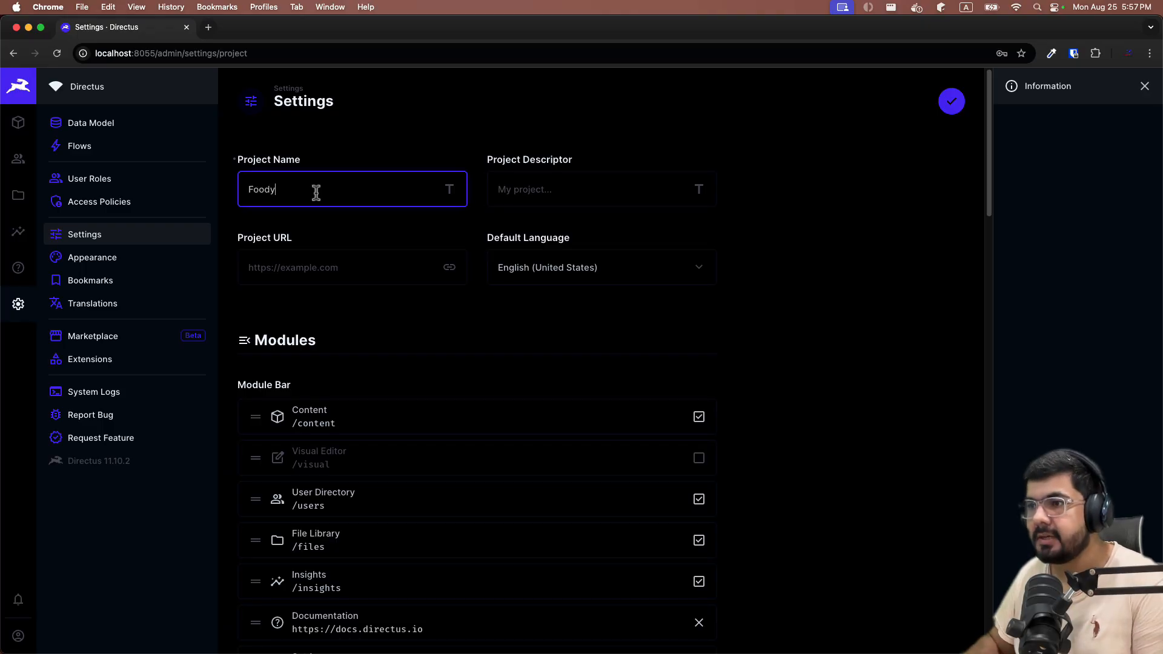
{"action": "left_click", "coordinate": [317, 318]}
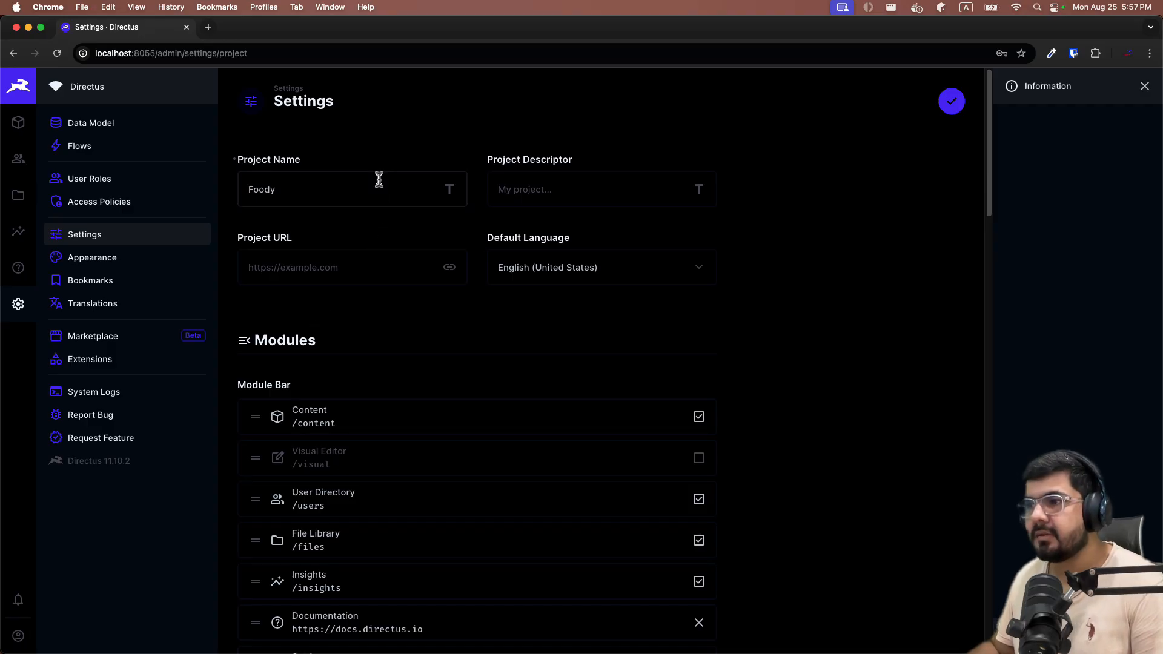
{"action": "left_click", "coordinate": [534, 198]}
{"action": "type", "text": "Go"}
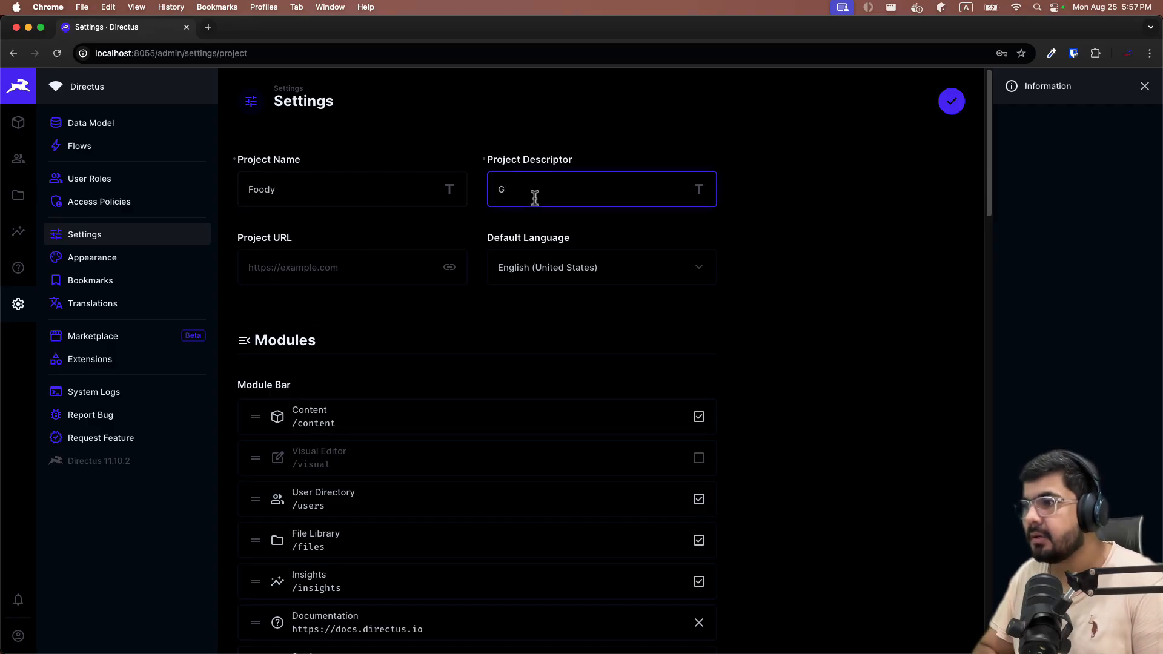
{"action": "key", "text": "BackSpace"}
{"action": "type", "text": "Foody restaurant app"}
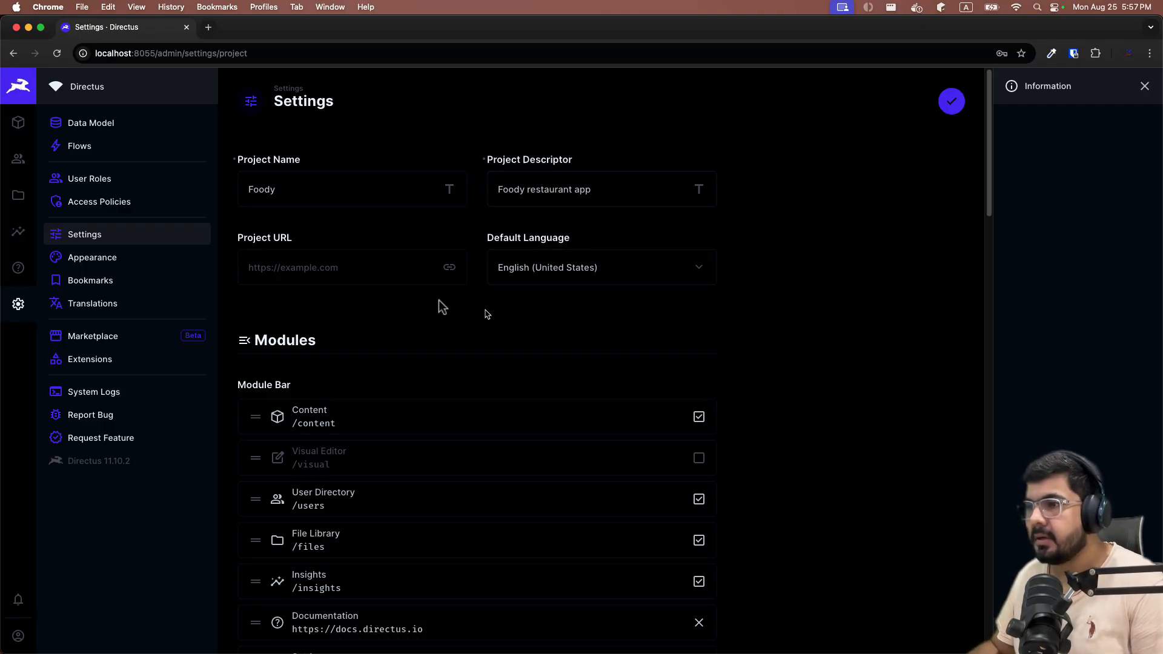
{"action": "left_click", "coordinate": [390, 277]}
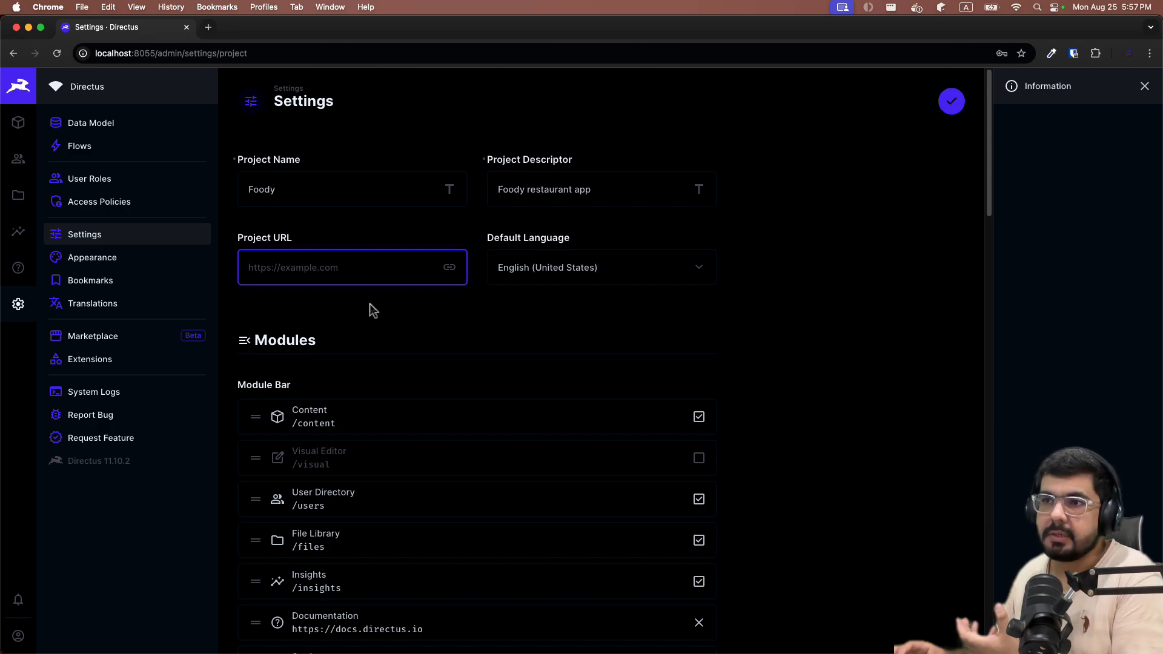
{"action": "type", "text": "http"}
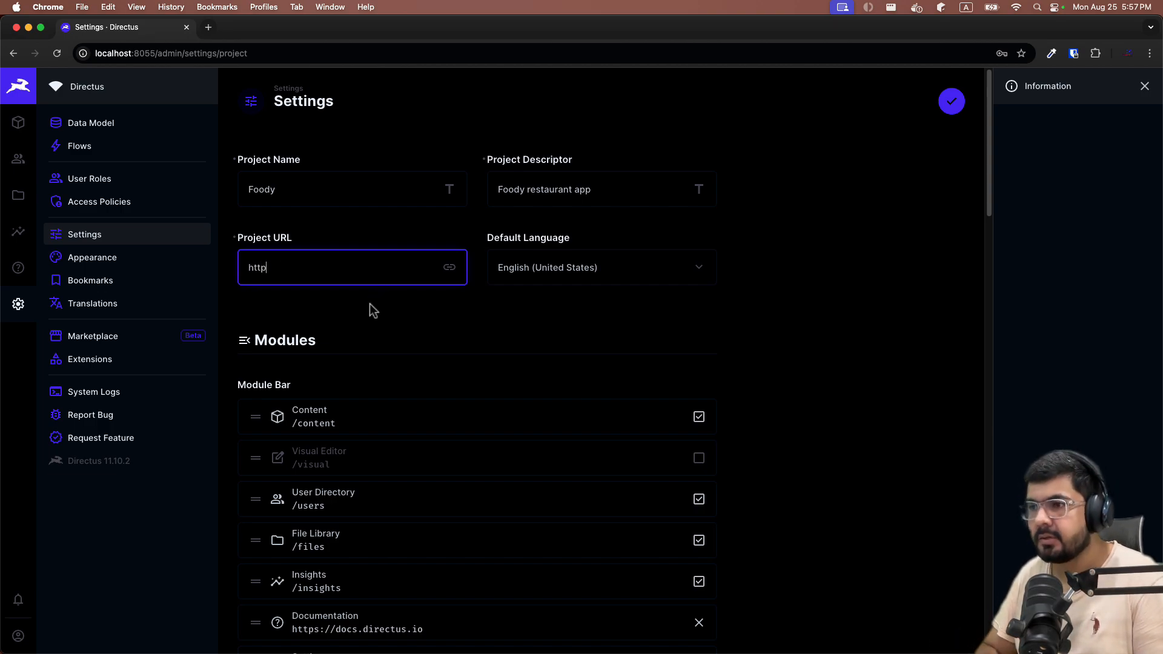
{"action": "type", "text": "s://ex"}
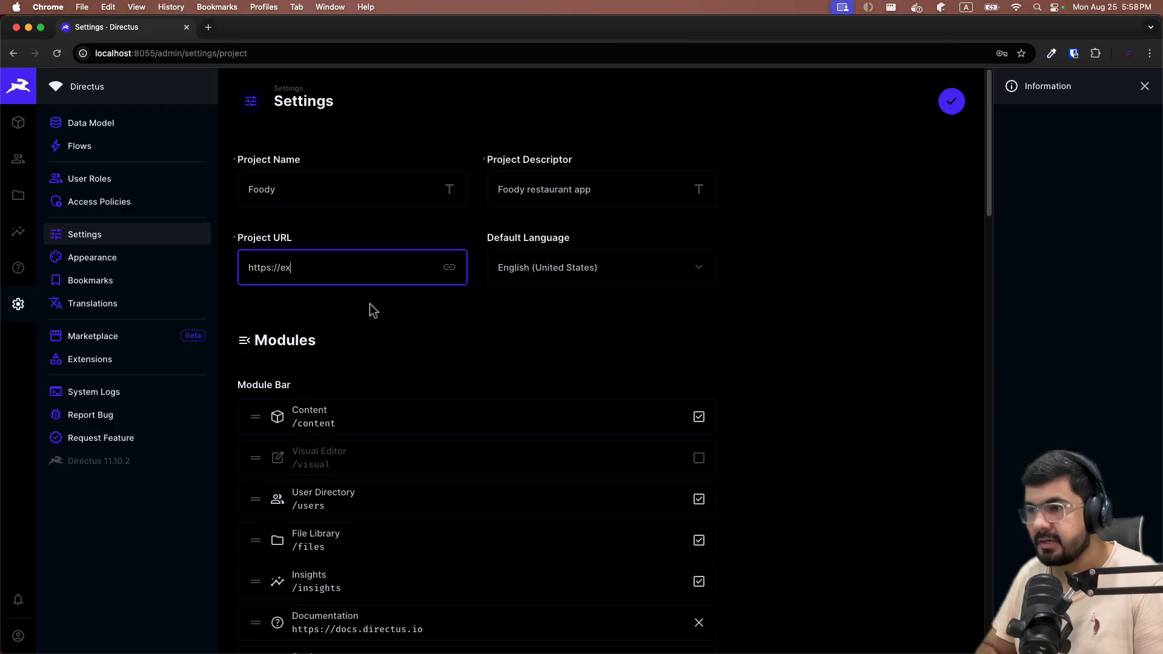
{"action": "type", "text": "ample.com"}
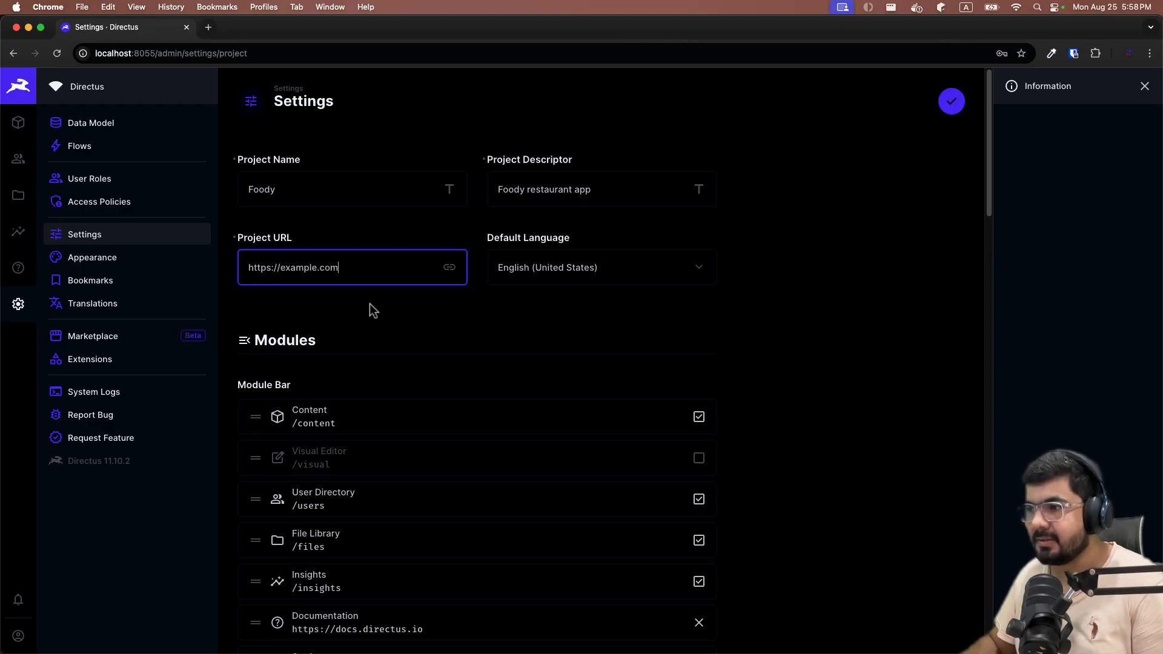
{"action": "left_click", "coordinate": [385, 340]}
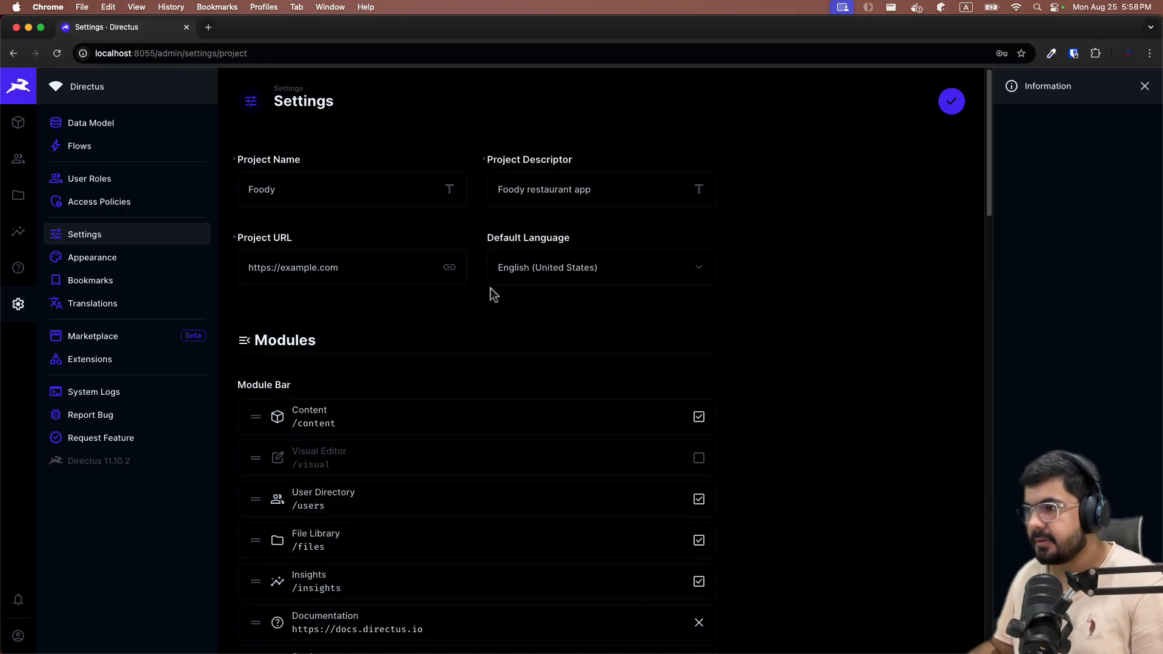
{"action": "scroll", "coordinate": [494, 294], "scroll_direction": "down", "scroll_amount": 2}
Remove Documentation from the Module Bar and save the settings.
{"action": "scroll", "coordinate": [420, 211], "scroll_direction": "down", "scroll_amount": 4}
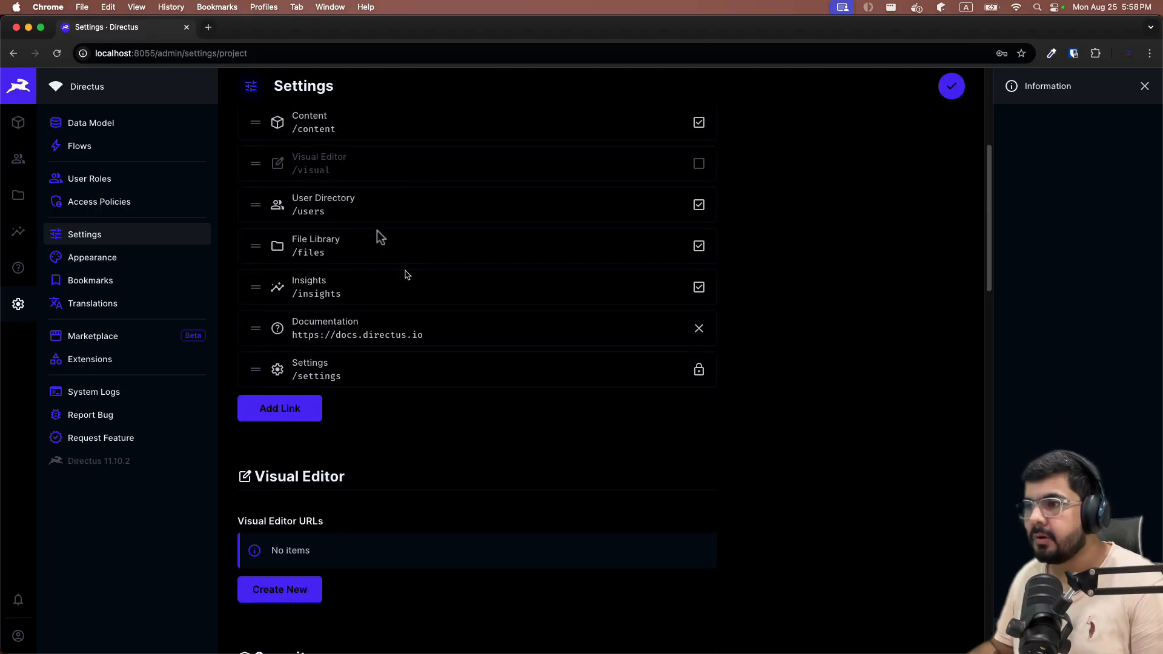
{"action": "scroll", "coordinate": [364, 255], "scroll_direction": "up", "scroll_amount": 4}
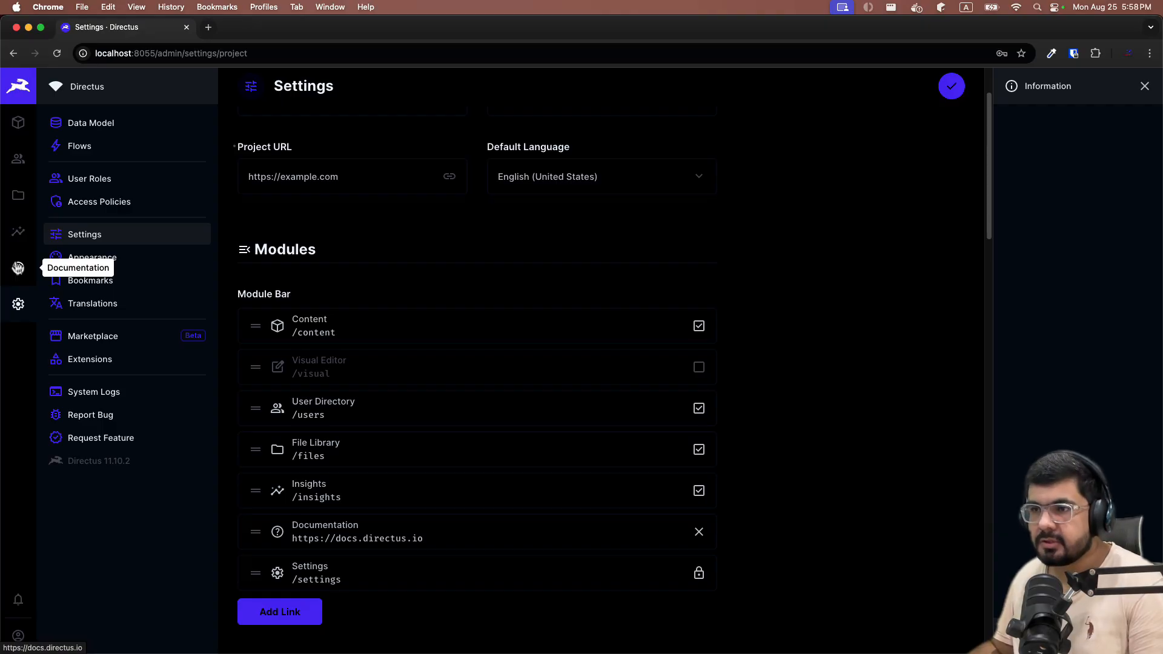
{"action": "left_click", "coordinate": [700, 533]}
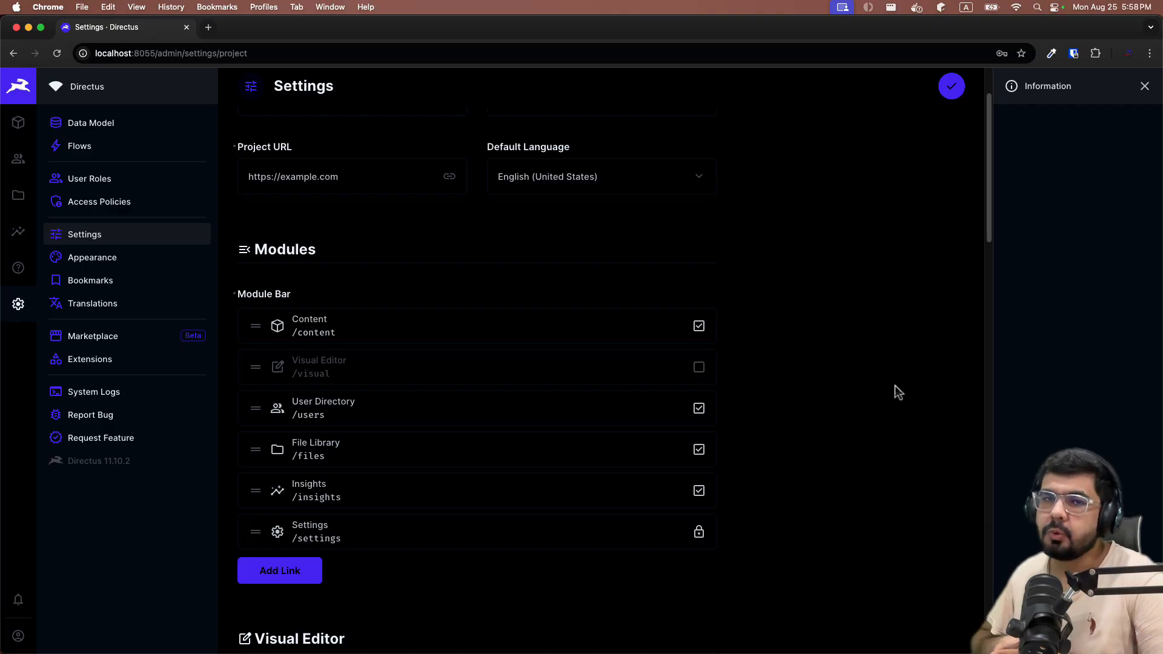
{"action": "left_click", "coordinate": [952, 86]}
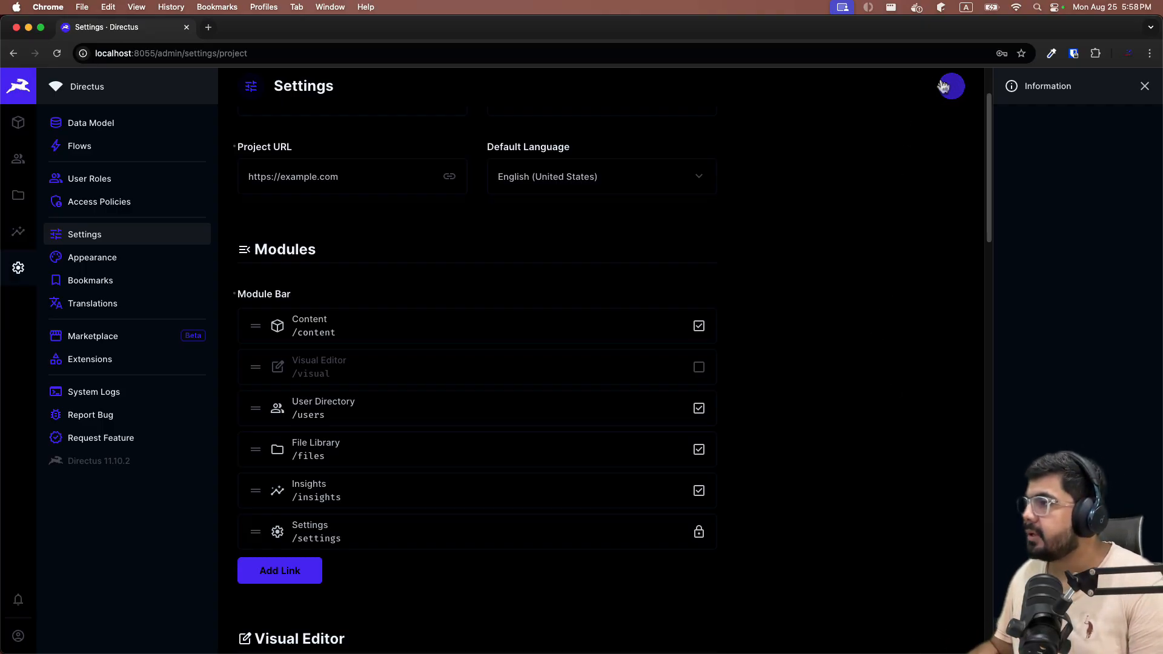
Review Security settings, keeping password policy at None and login attempts at 25.
{"action": "scroll", "coordinate": [668, 255], "scroll_direction": "down", "scroll_amount": 6}
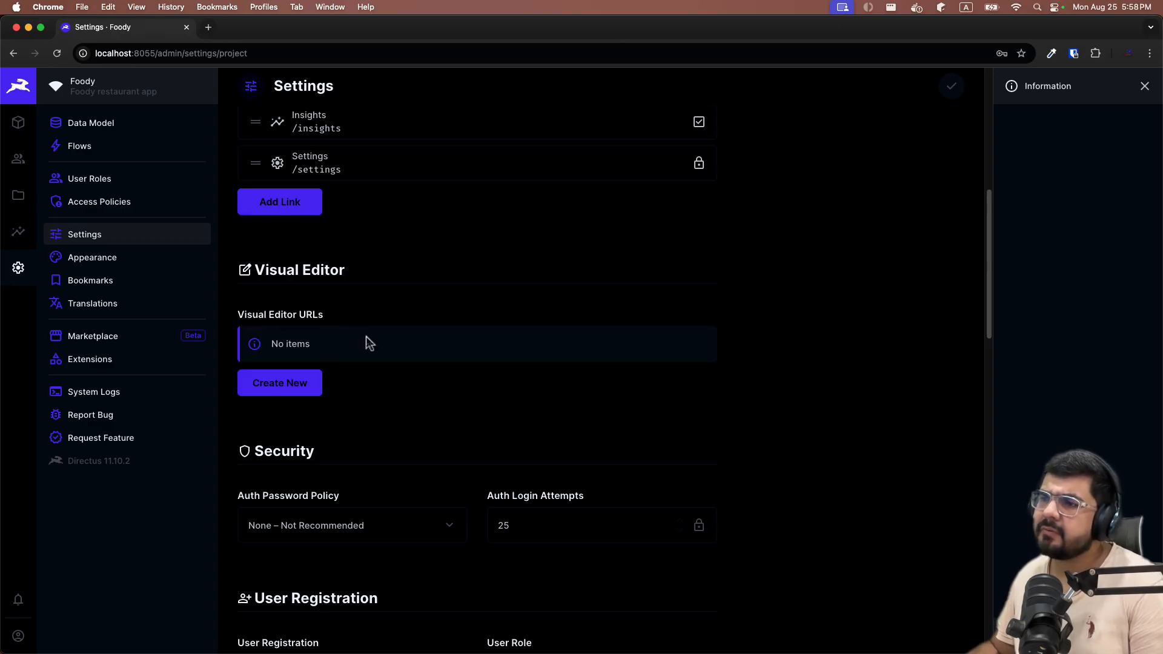
{"action": "scroll", "coordinate": [366, 336], "scroll_direction": "down", "scroll_amount": 2}
{"action": "scroll", "coordinate": [385, 328], "scroll_direction": "down", "scroll_amount": 2}
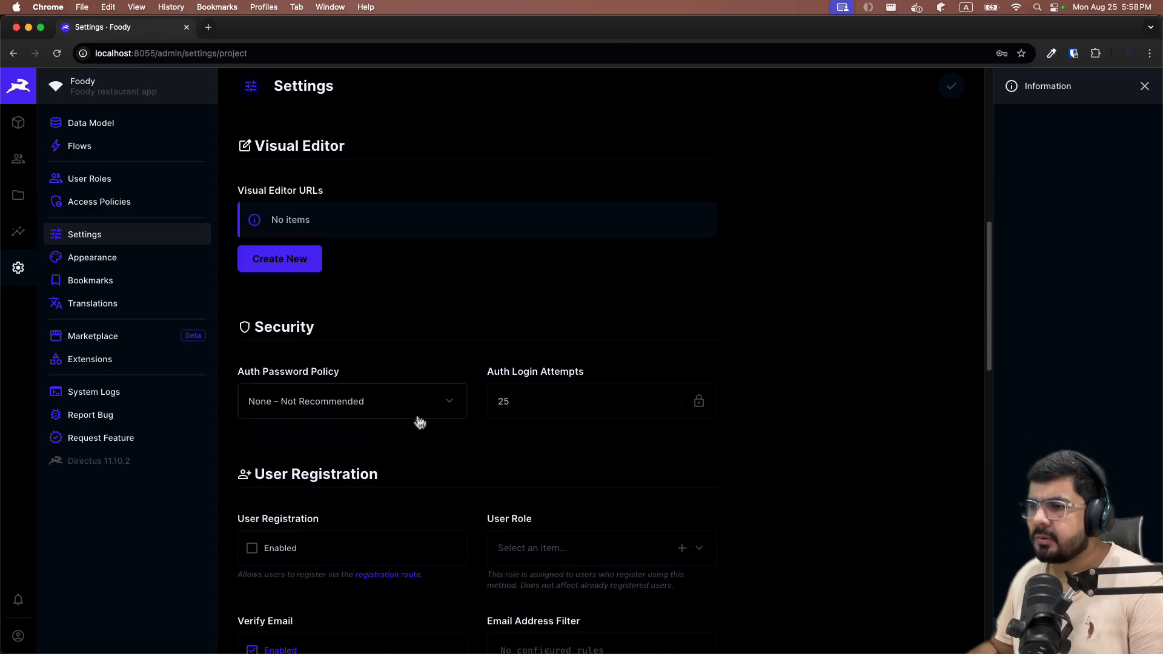
{"action": "scroll", "coordinate": [364, 376], "scroll_direction": "down", "scroll_amount": 3}
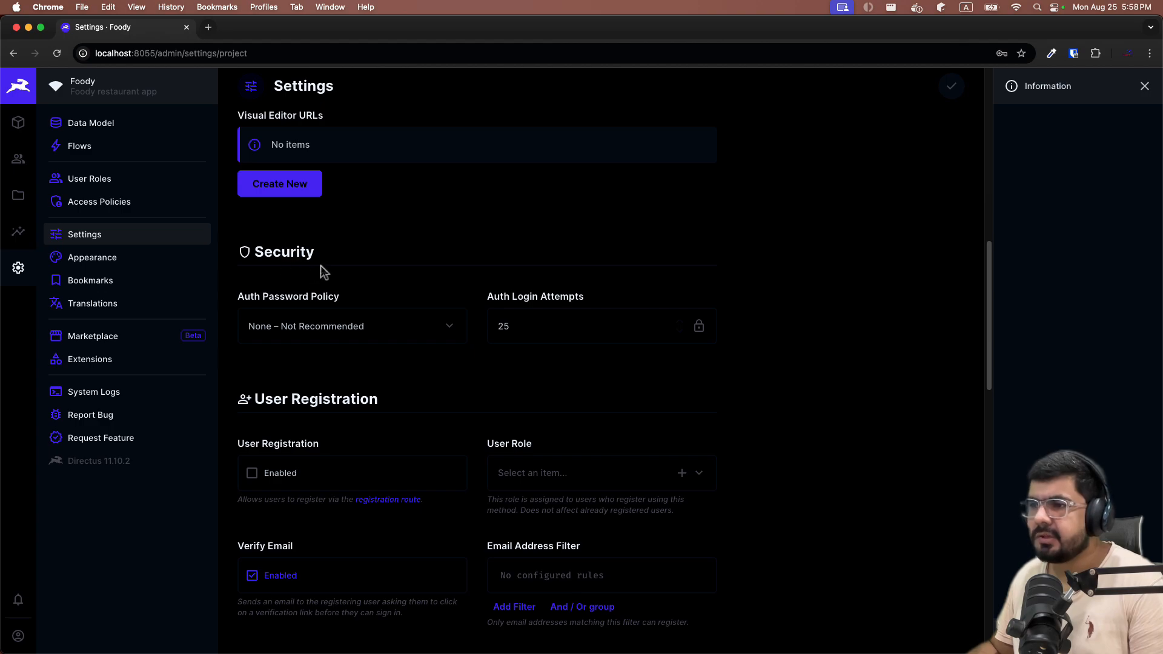
{"action": "left_click", "coordinate": [368, 337]}
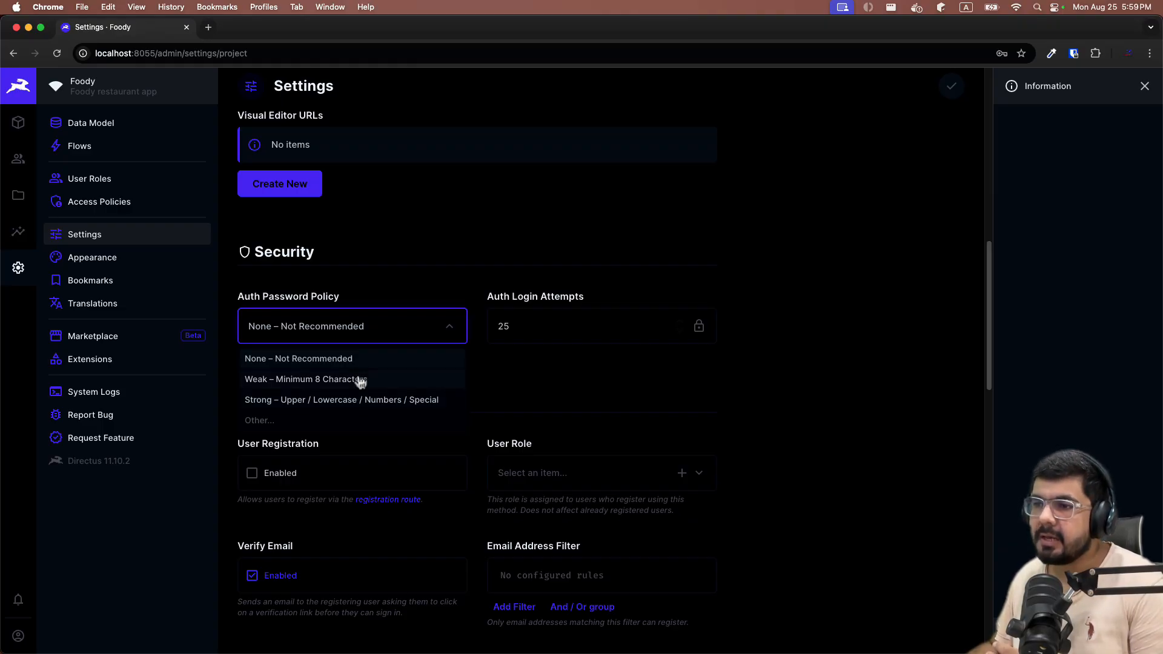
{"action": "left_click", "coordinate": [316, 366]}
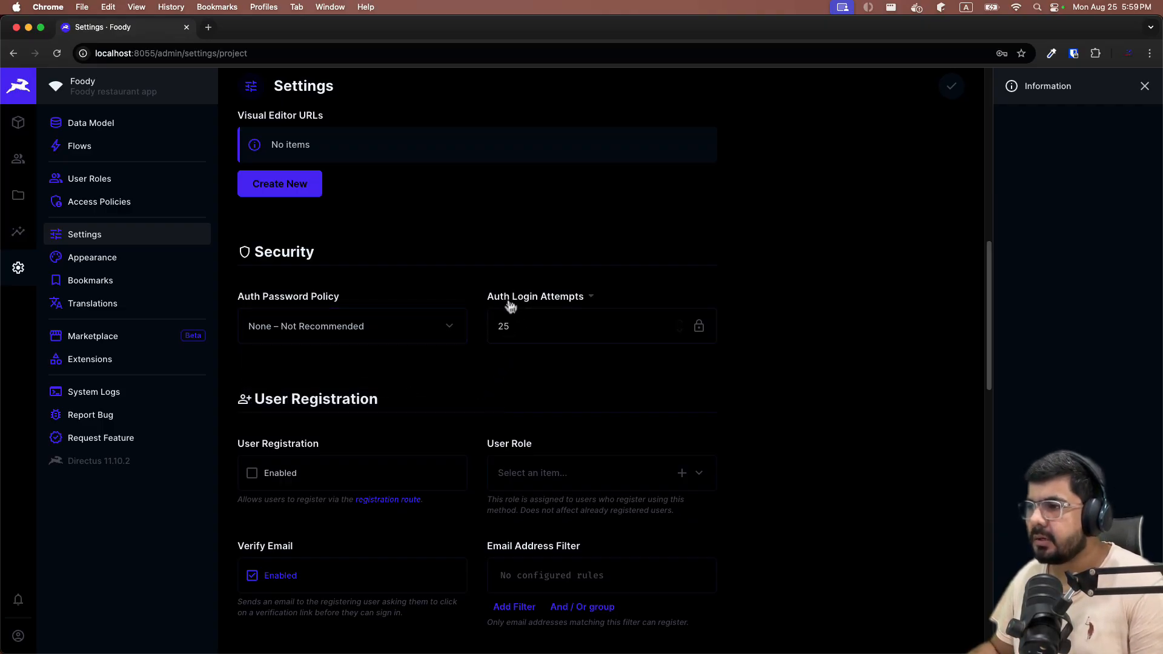
{"action": "left_click", "coordinate": [540, 329]}
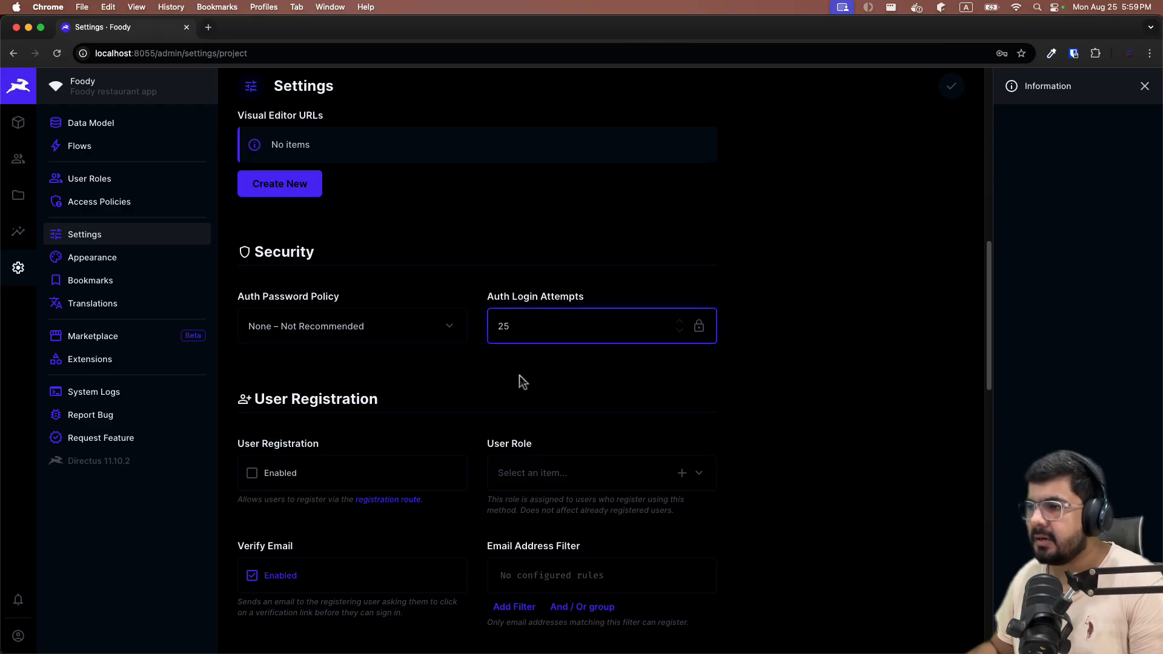
{"action": "left_click", "coordinate": [518, 375]}
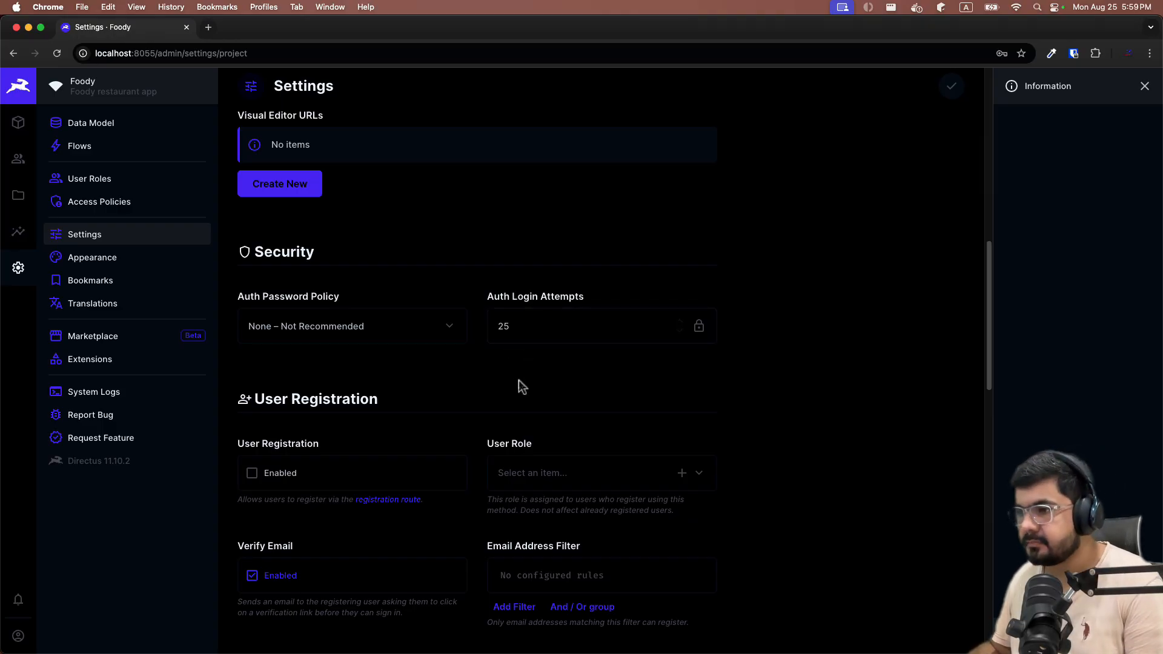
{"action": "scroll", "coordinate": [522, 382], "scroll_direction": "down", "scroll_amount": 3}
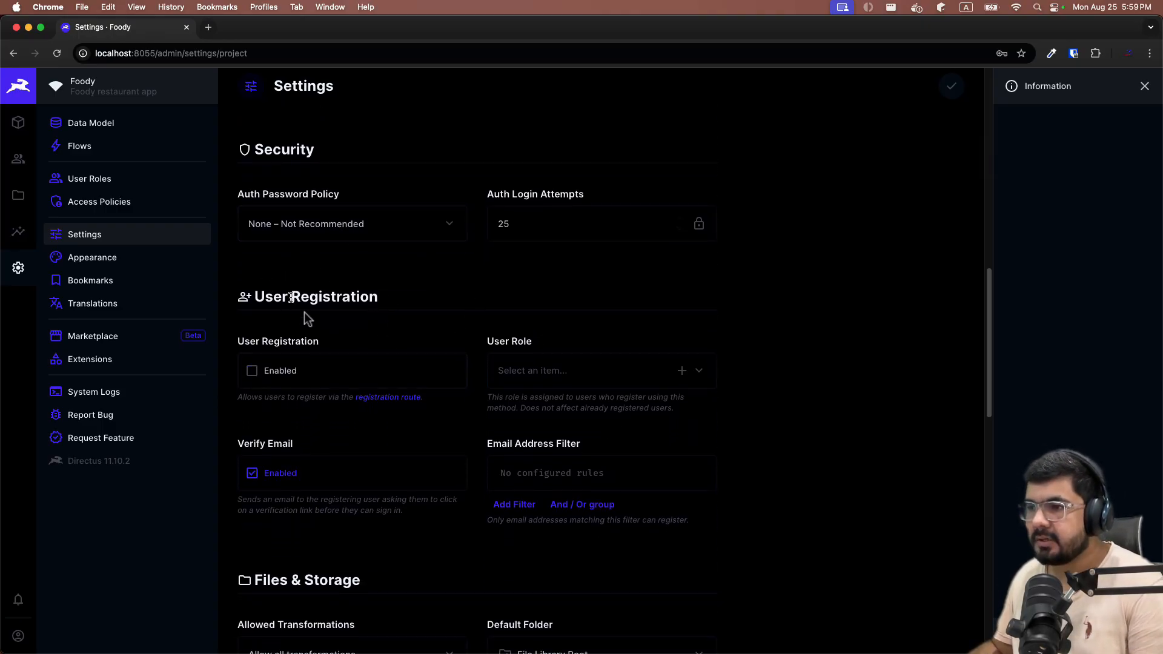
{"action": "scroll", "coordinate": [410, 314], "scroll_direction": "down", "scroll_amount": 3}
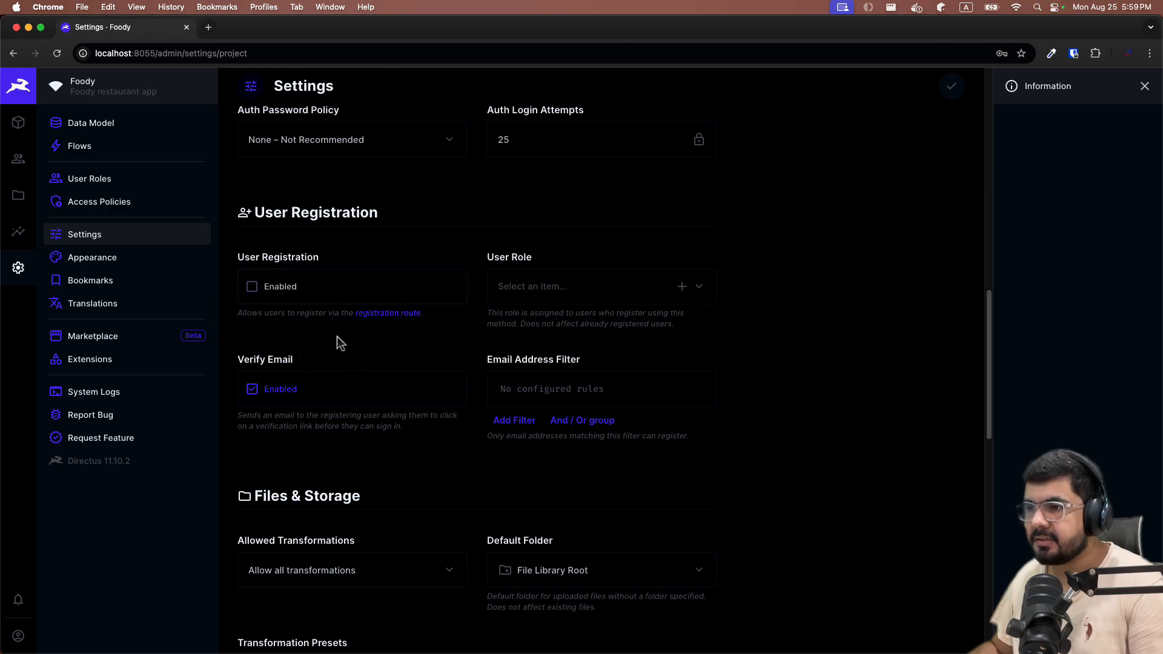
Enable User Registration with no default role and switch Verify Email off.
{"action": "left_click", "coordinate": [251, 287]}
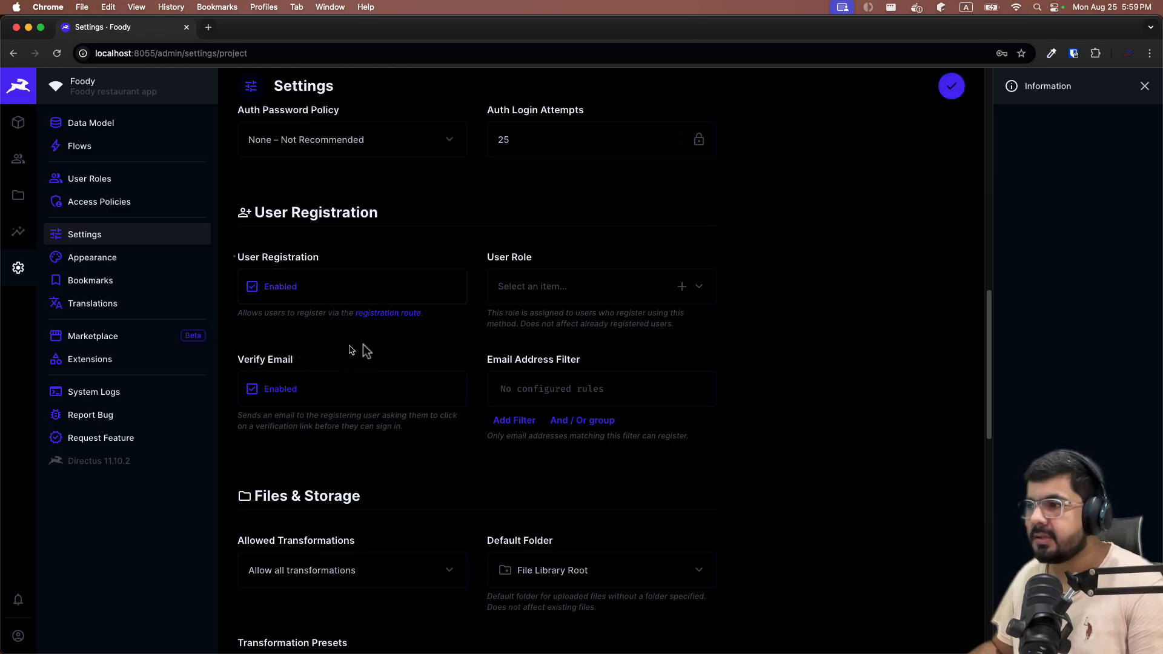
{"action": "left_click", "coordinate": [558, 301]}
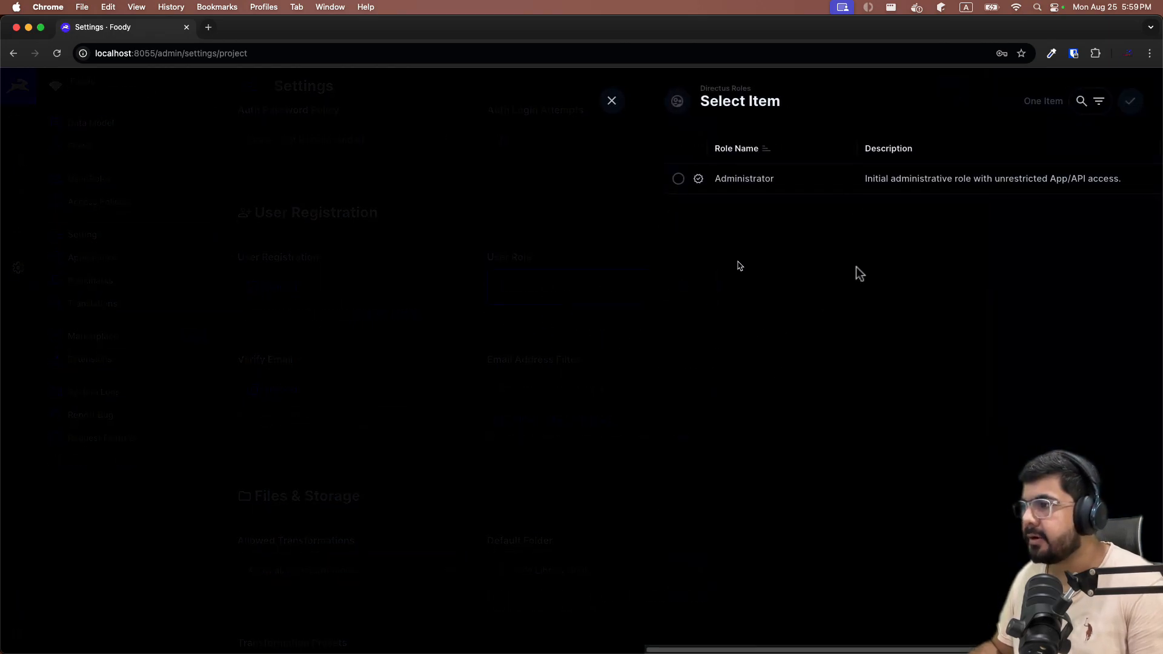
{"action": "left_click", "coordinate": [679, 179]}
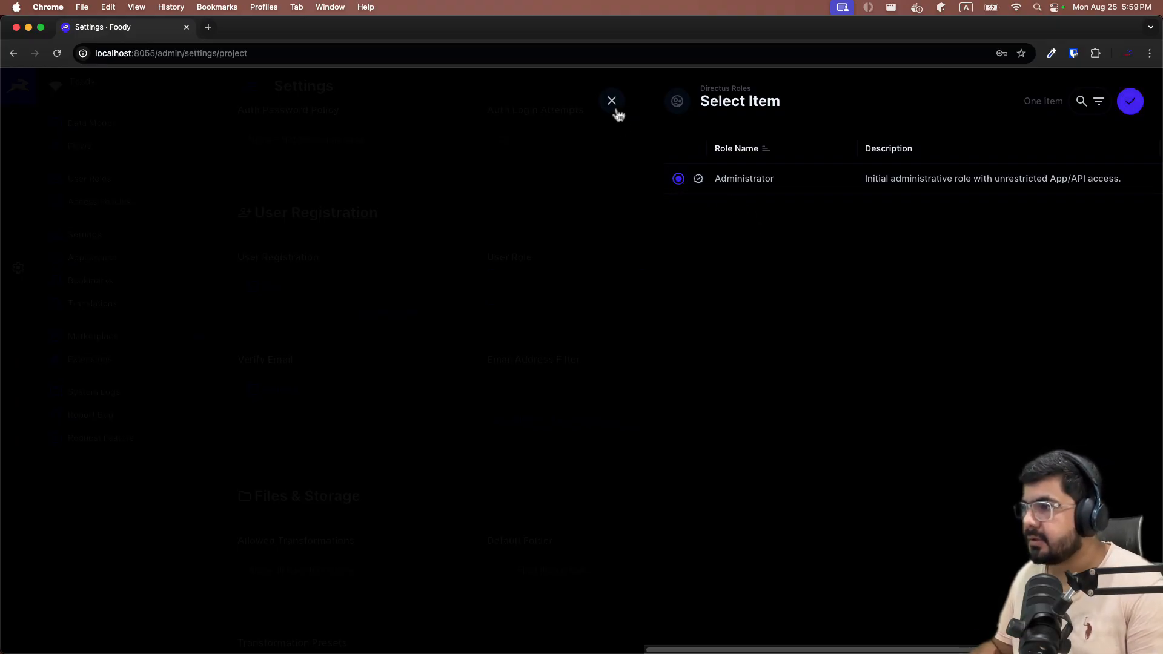
{"action": "left_click", "coordinate": [1130, 102]}
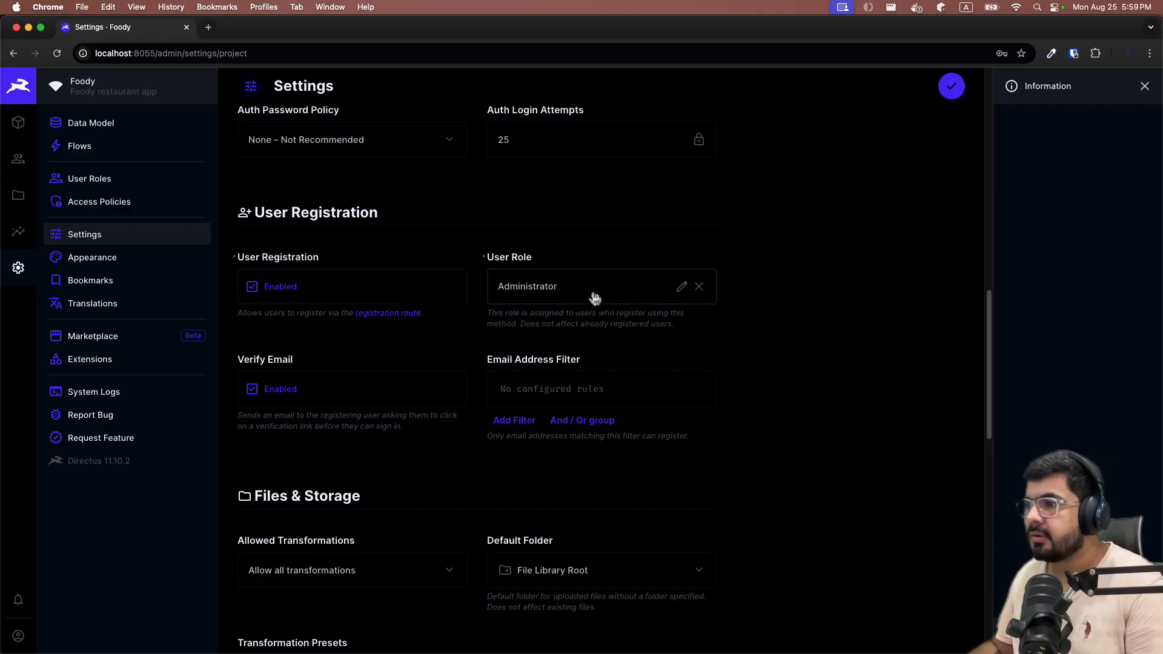
{"action": "left_click", "coordinate": [699, 287]}
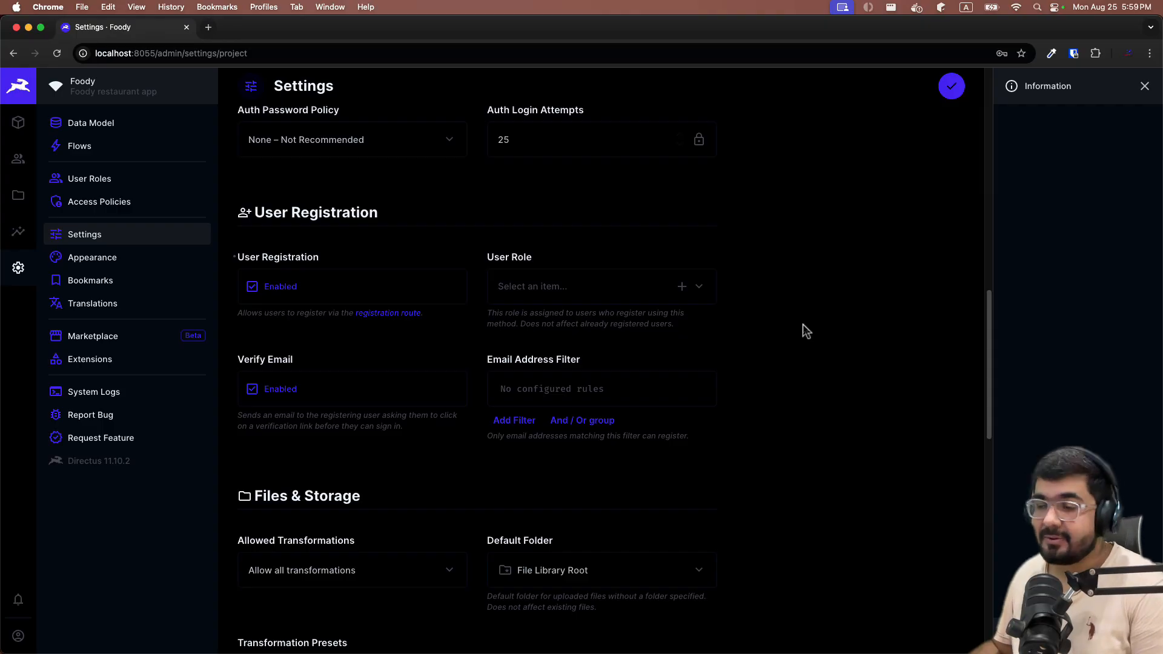
{"action": "scroll", "coordinate": [680, 296], "scroll_direction": "down", "scroll_amount": 1}
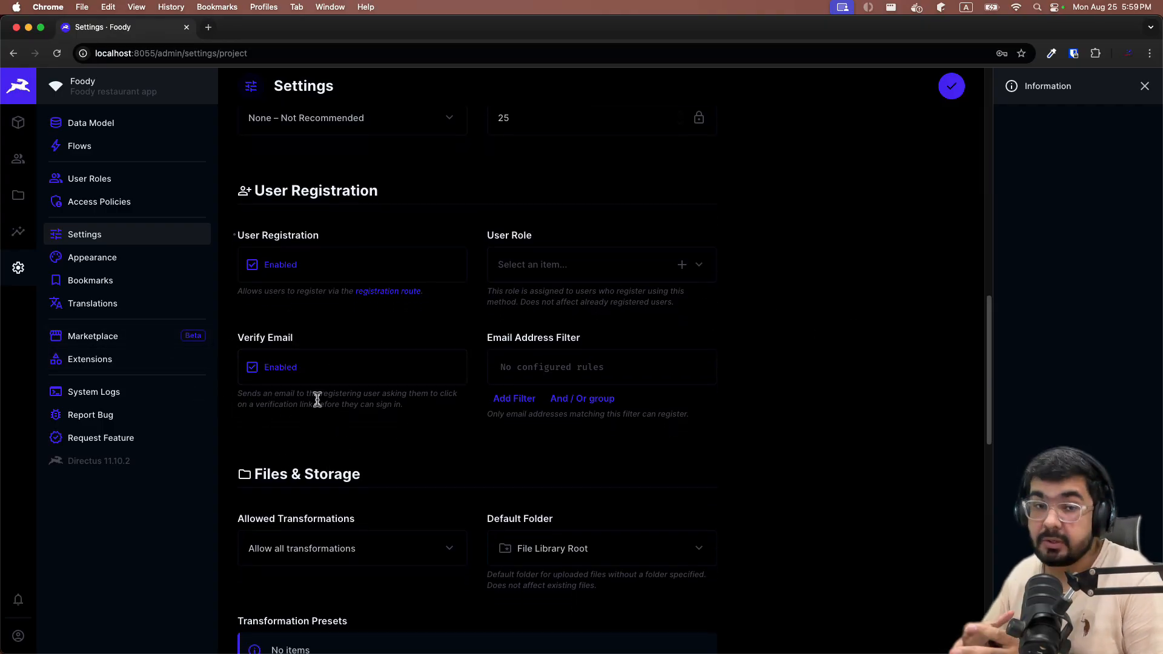
{"action": "left_click", "coordinate": [253, 367]}
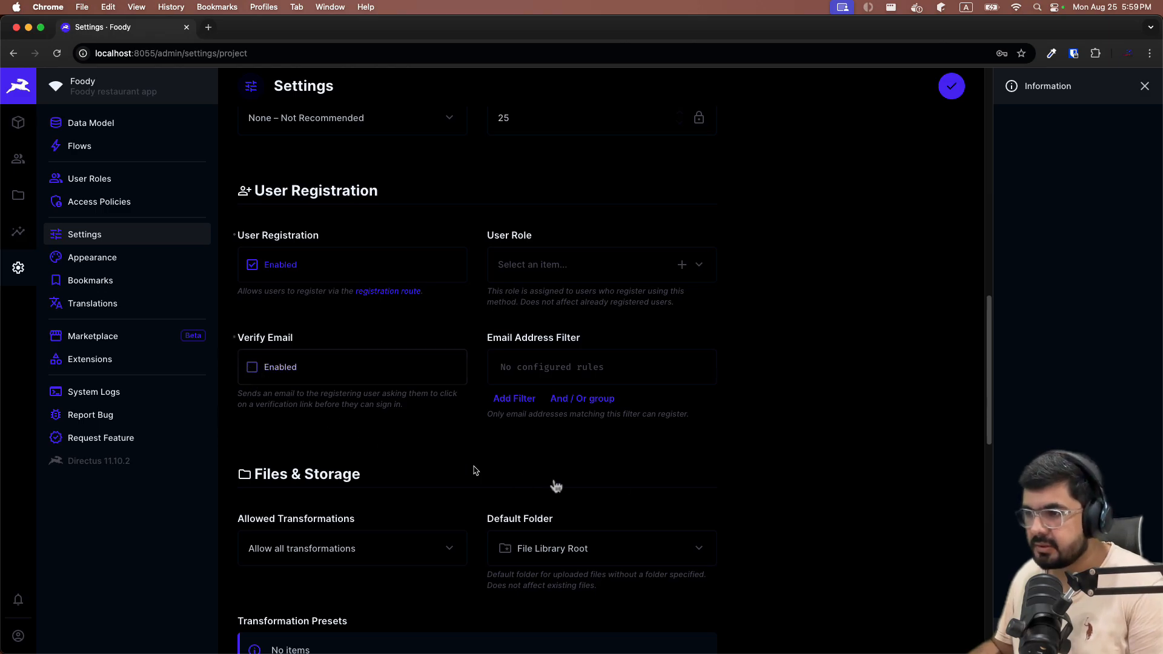
{"action": "scroll", "coordinate": [628, 463], "scroll_direction": "down", "scroll_amount": 3}
{"action": "scroll", "coordinate": [535, 384], "scroll_direction": "down", "scroll_amount": 3}
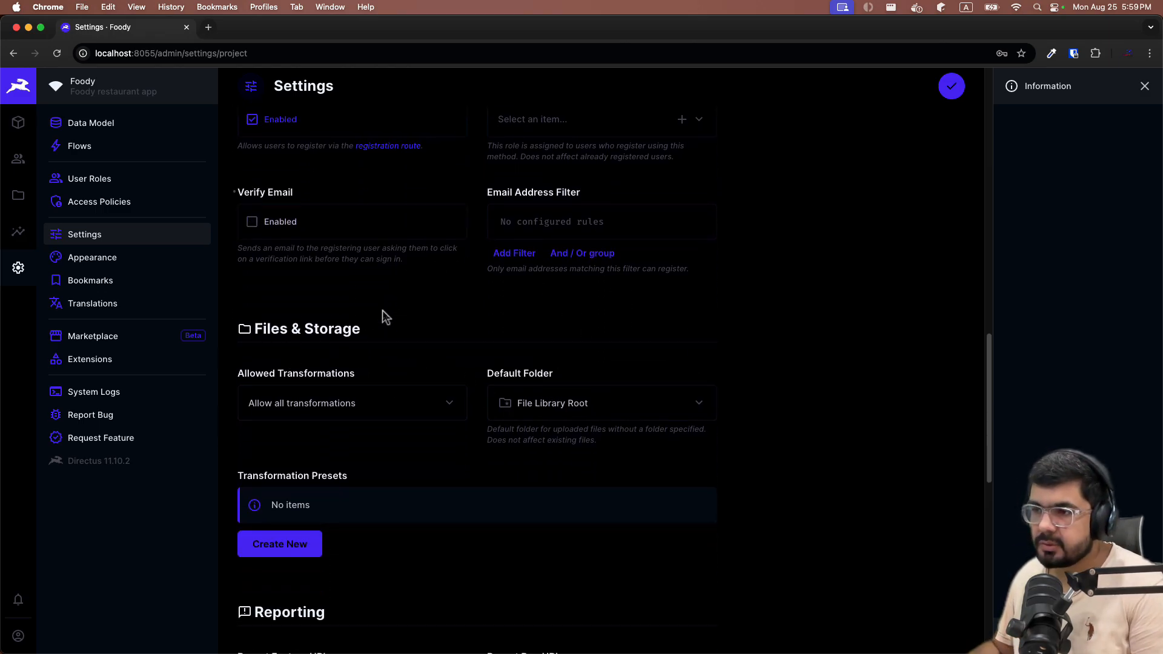
{"action": "scroll", "coordinate": [415, 361], "scroll_direction": "down", "scroll_amount": 1}
{"action": "scroll", "coordinate": [418, 363], "scroll_direction": "down", "scroll_amount": 1}
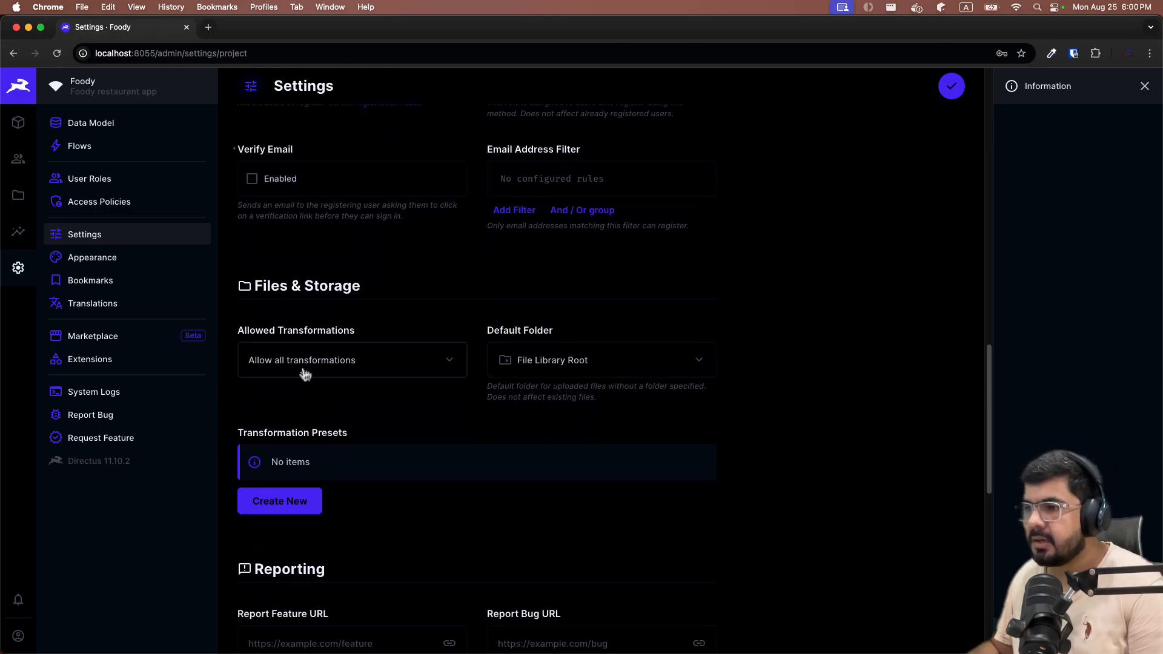
{"action": "left_click", "coordinate": [383, 374]}
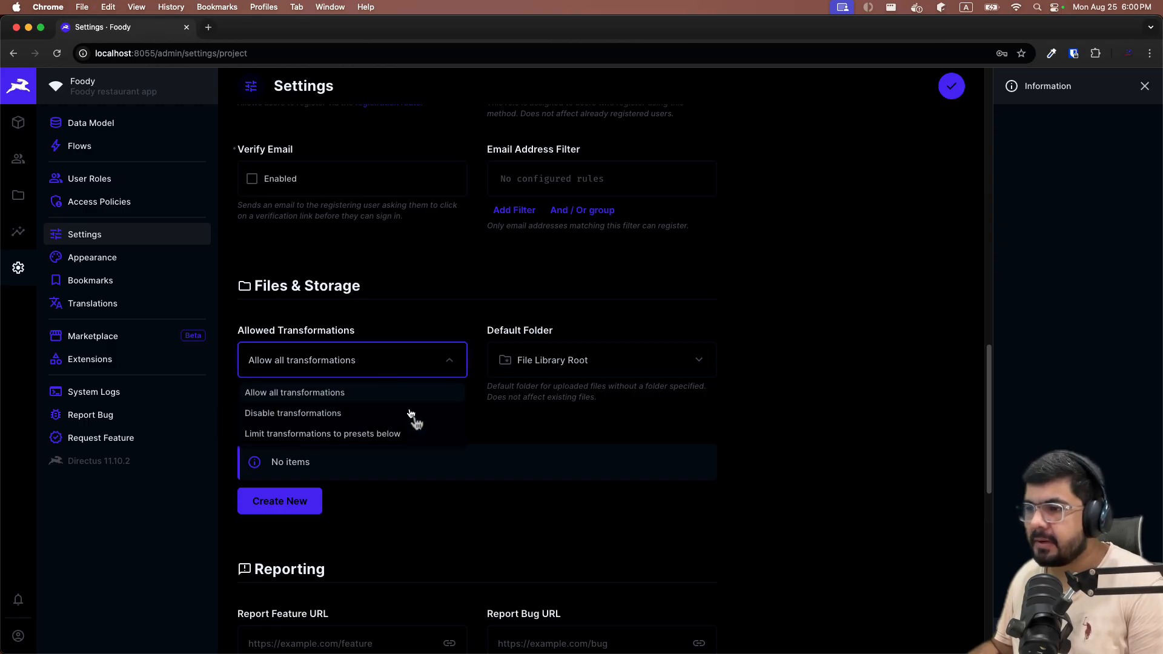
{"action": "left_click", "coordinate": [561, 424]}
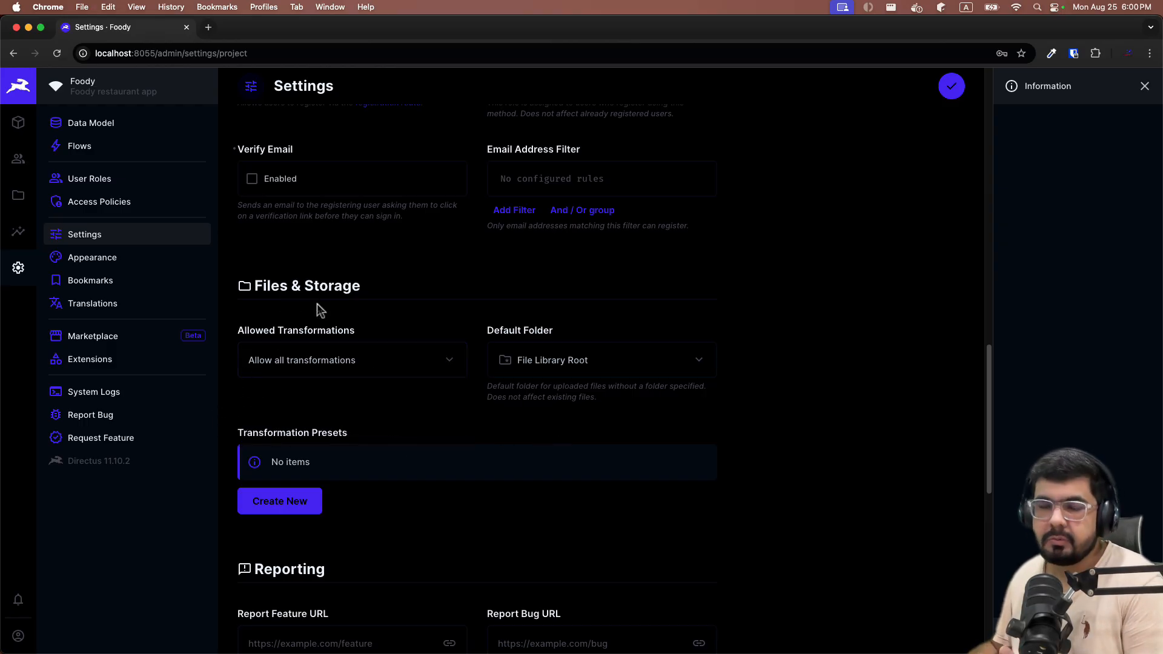
{"action": "scroll", "coordinate": [318, 305], "scroll_direction": "down", "scroll_amount": 3}
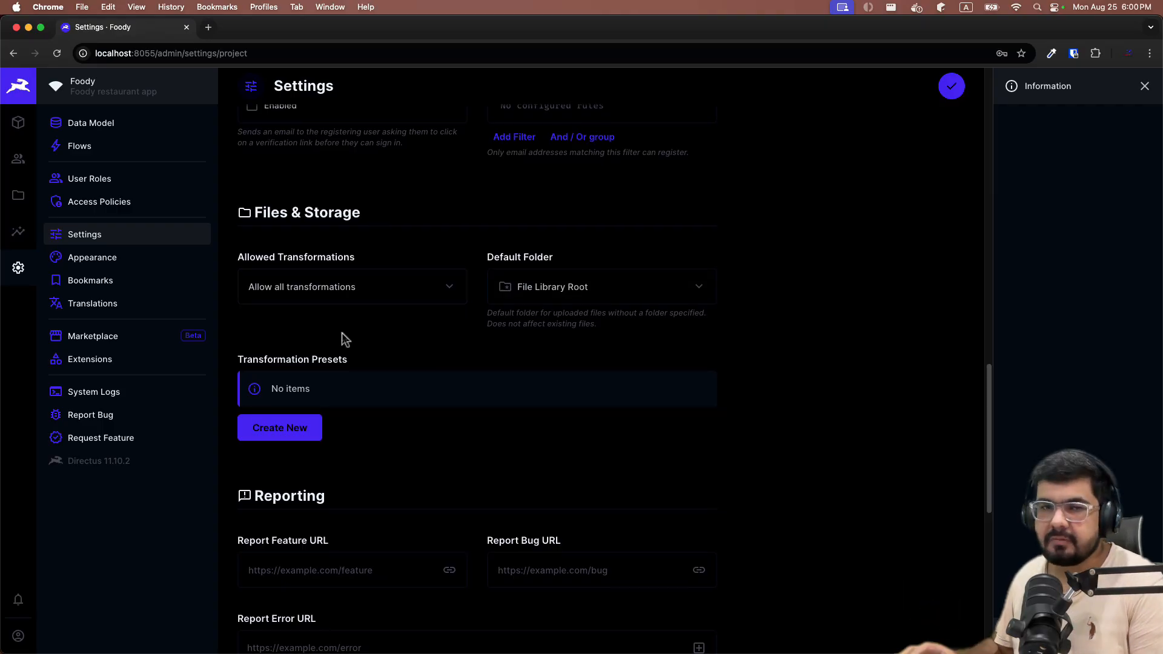
{"action": "scroll", "coordinate": [388, 363], "scroll_direction": "down", "scroll_amount": 5}
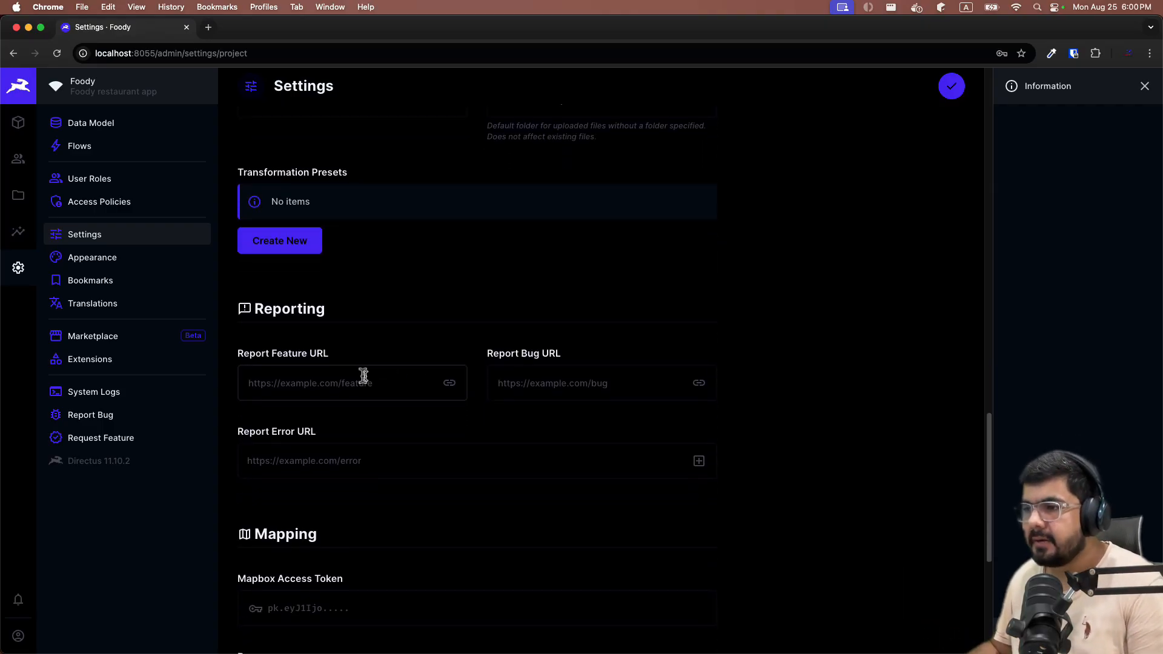
{"action": "left_click", "coordinate": [358, 380]}
{"action": "scroll", "coordinate": [380, 363], "scroll_direction": "down", "scroll_amount": 2}
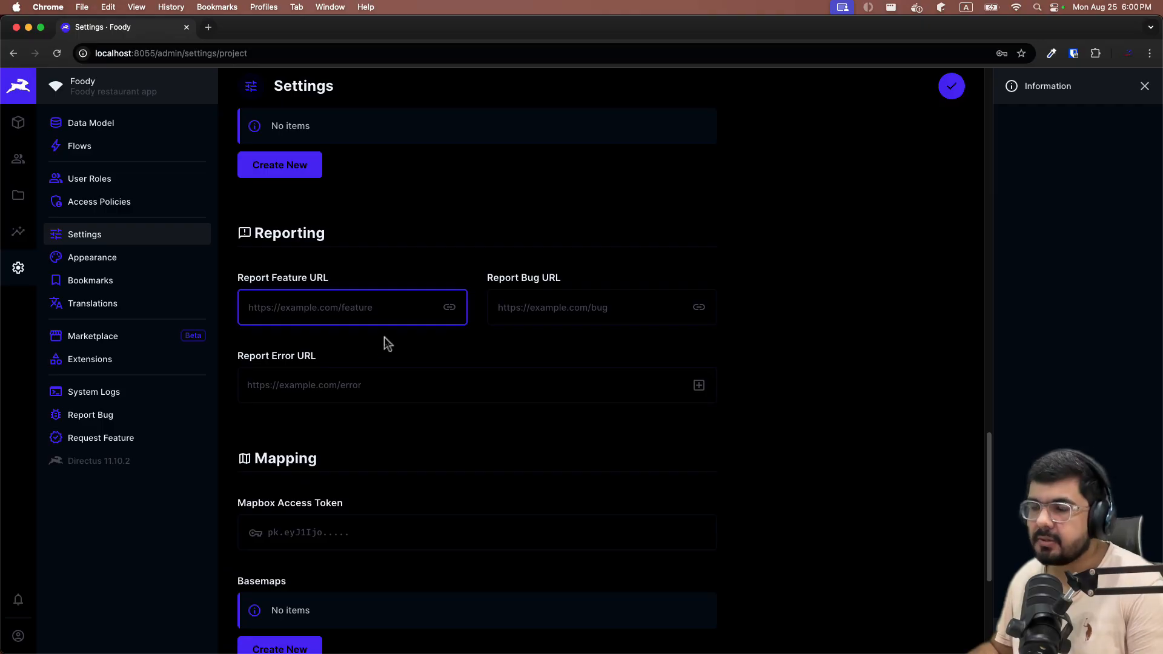
{"action": "scroll", "coordinate": [464, 282], "scroll_direction": "down", "scroll_amount": 1}
{"action": "scroll", "coordinate": [464, 285], "scroll_direction": "down", "scroll_amount": 5}
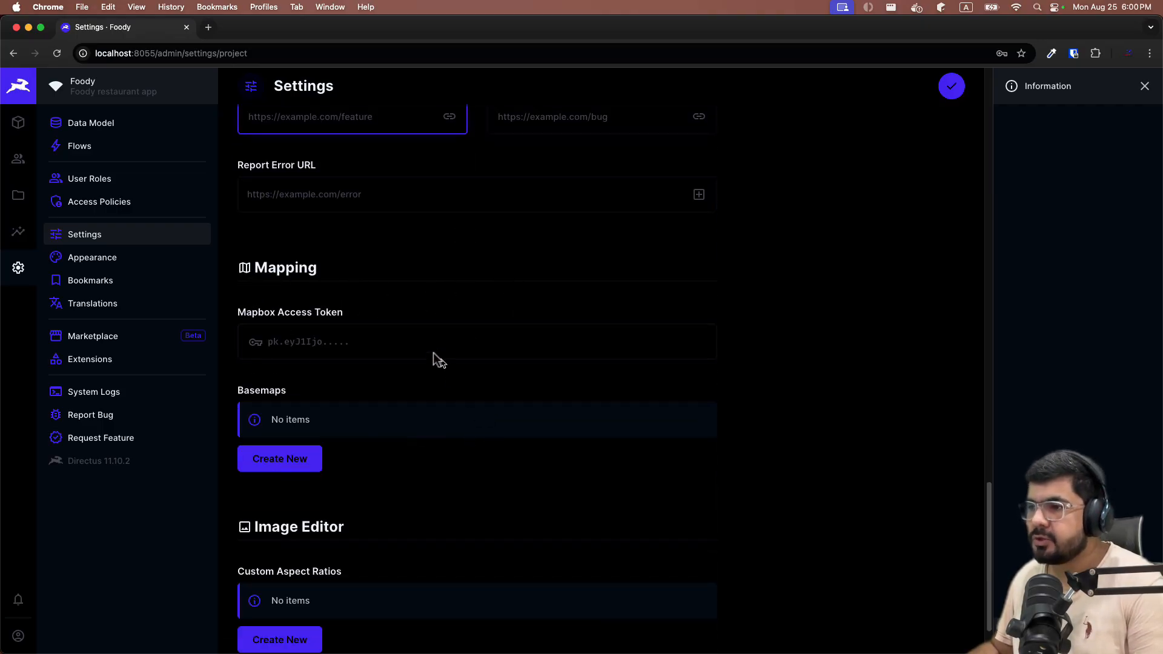
Open the Mapbox website in a new Chrome tab.
{"action": "left_click", "coordinate": [208, 27]}
{"action": "type", "text": "mat"}
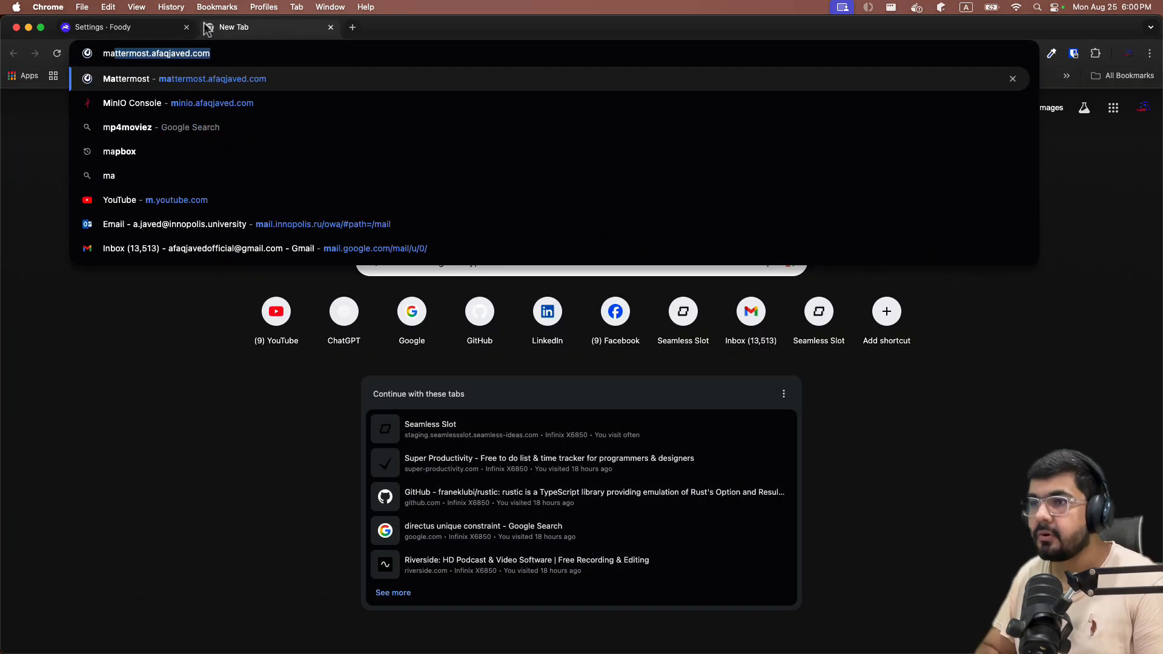
{"action": "key", "text": "BackSpace"}
{"action": "key", "text": "BackSpace"}
{"action": "type", "text": "b"}
{"action": "key", "text": "BackSpace"}
{"action": "key", "text": "BackSpace"}
{"action": "type", "text": "pb"}
{"action": "key", "text": "Return"}
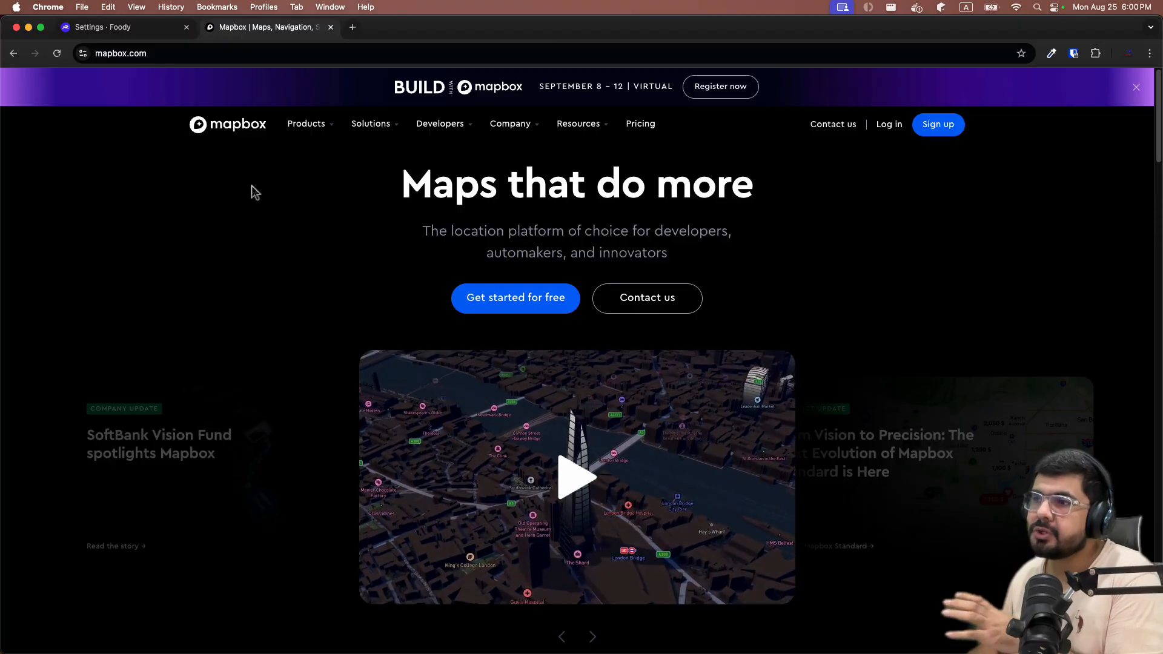
Return to the Directus settings tab, save the settings, and open Appearance.
{"action": "left_click", "coordinate": [135, 28]}
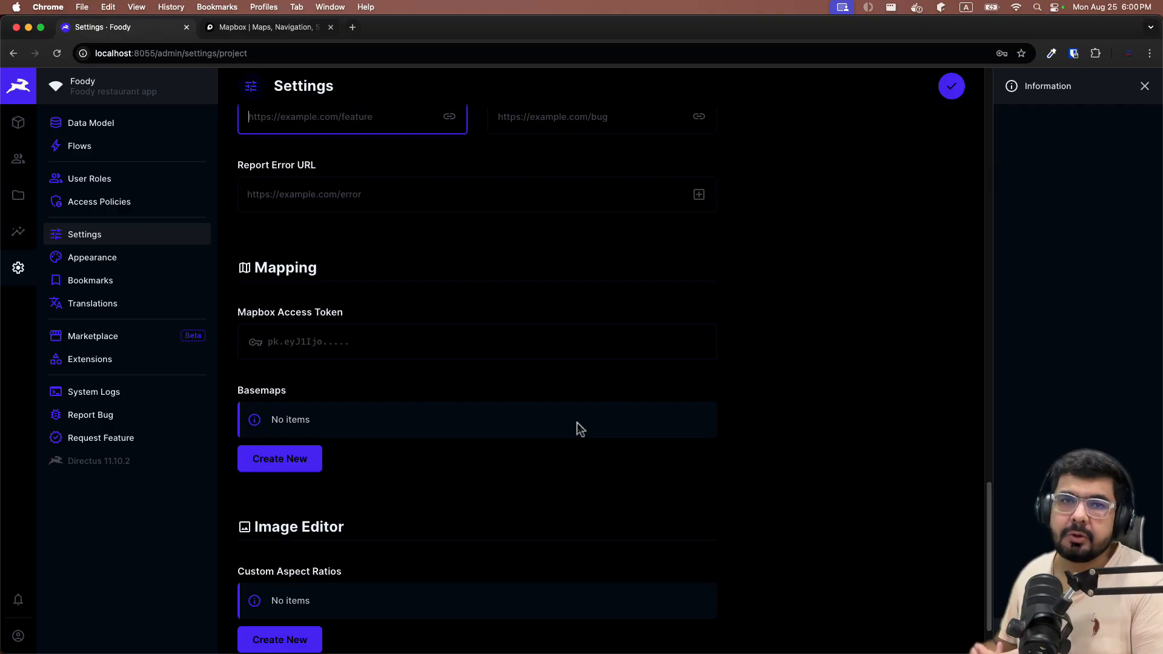
{"action": "left_click", "coordinate": [301, 28]}
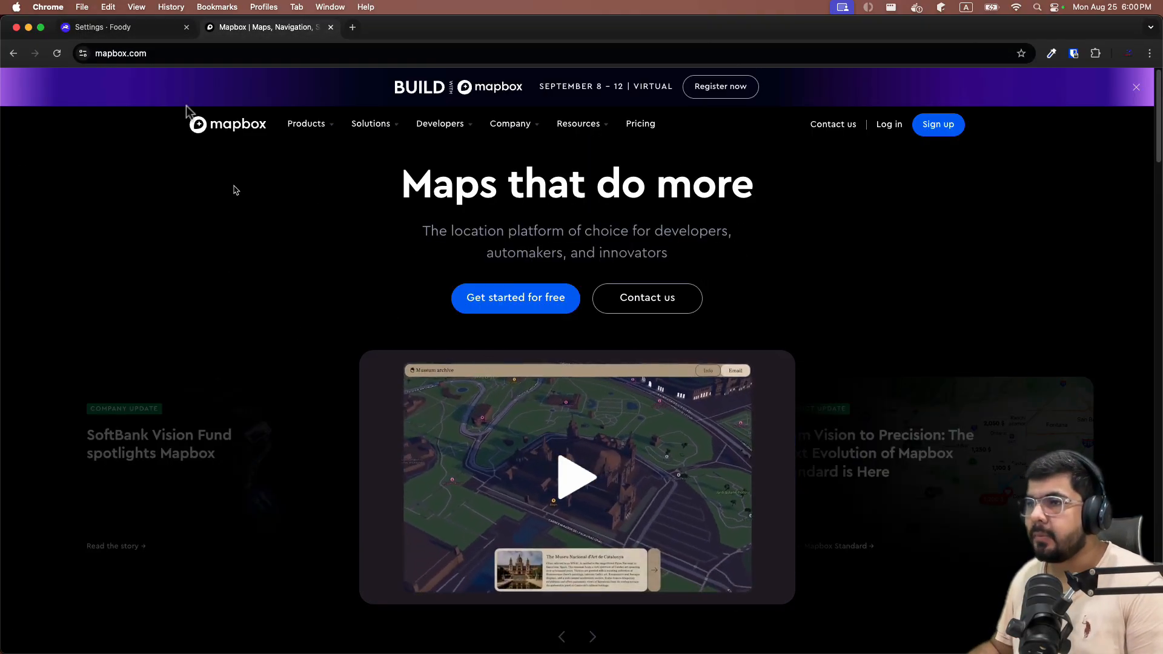
{"action": "left_click", "coordinate": [146, 35]}
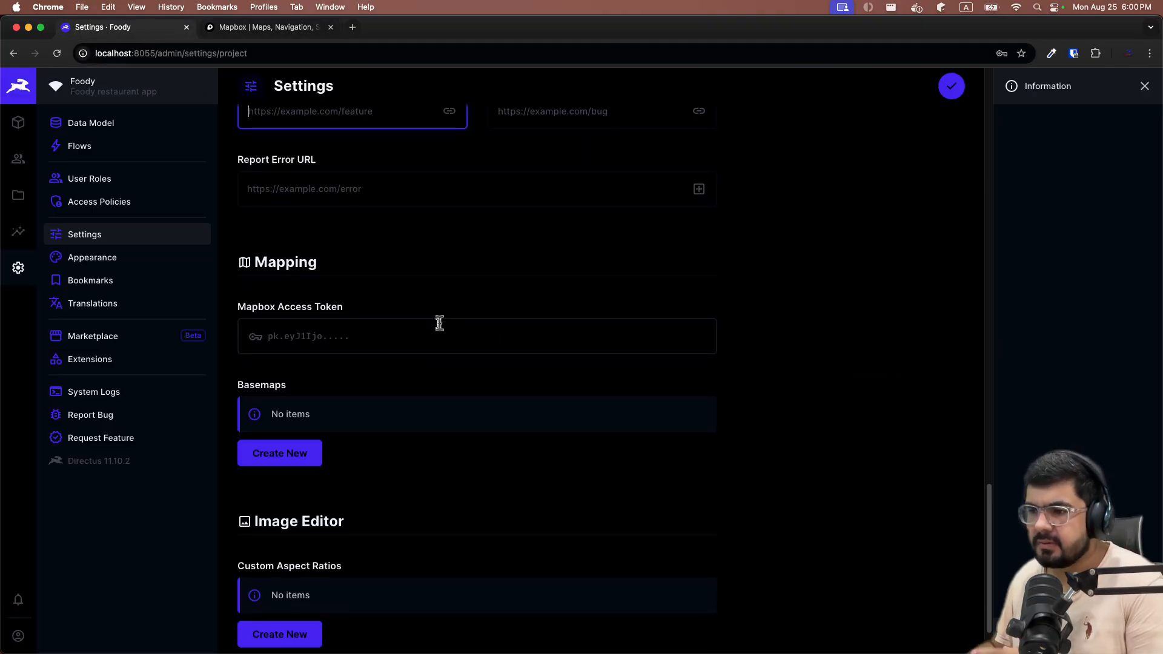
{"action": "scroll", "coordinate": [300, 558], "scroll_direction": "down", "scroll_amount": 2}
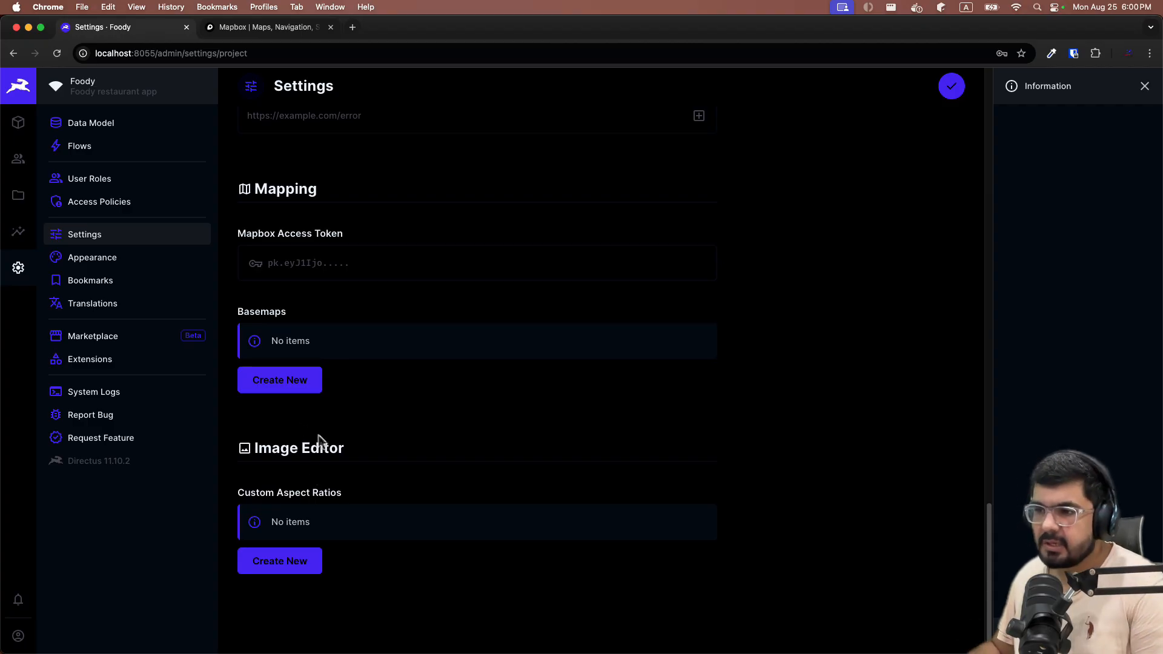
{"action": "scroll", "coordinate": [425, 504], "scroll_direction": "up", "scroll_amount": 20}
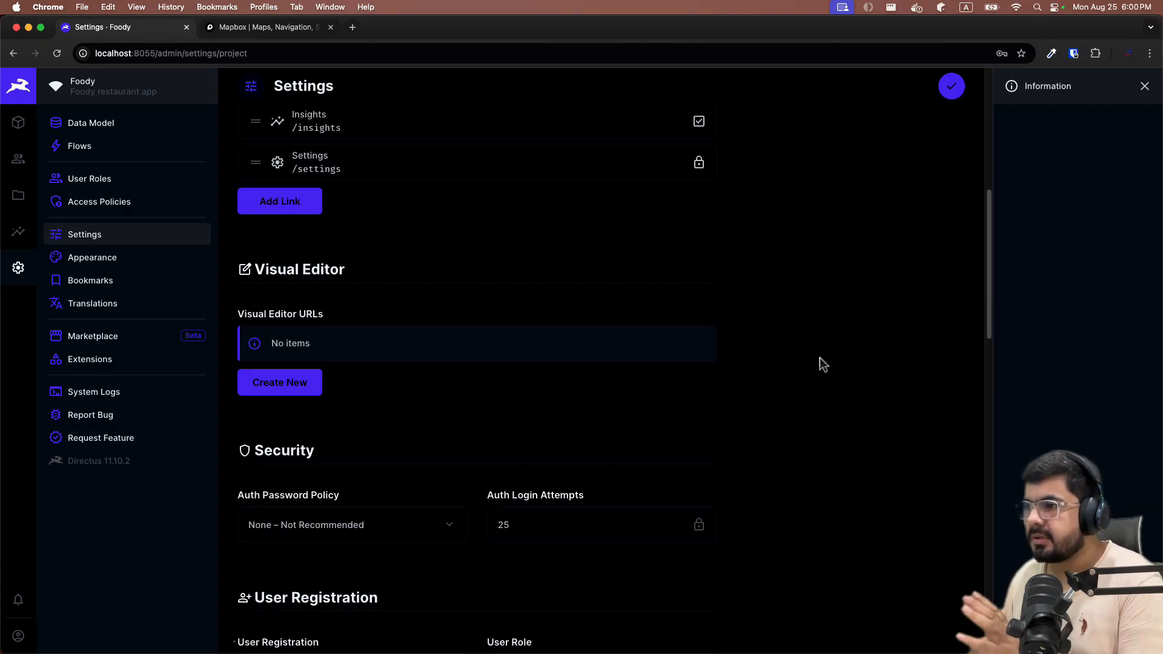
{"action": "scroll", "coordinate": [820, 359], "scroll_direction": "down", "scroll_amount": 15}
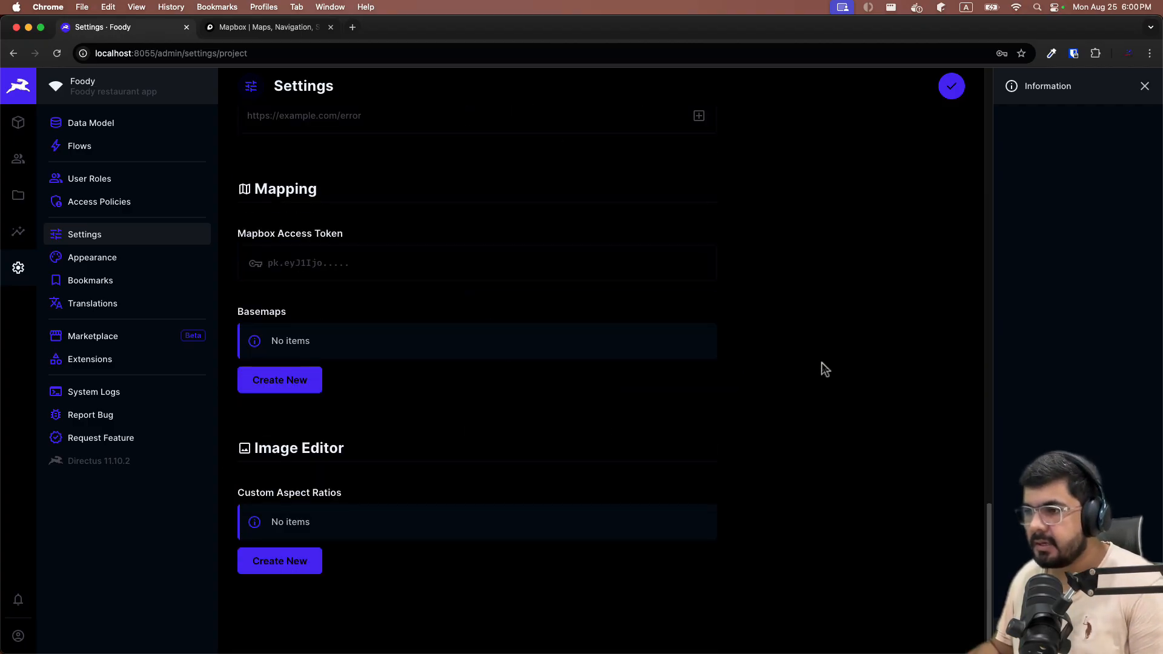
{"action": "scroll", "coordinate": [821, 362], "scroll_direction": "up", "scroll_amount": 4}
{"action": "scroll", "coordinate": [822, 367], "scroll_direction": "up", "scroll_amount": 8}
{"action": "left_click", "coordinate": [951, 86]}
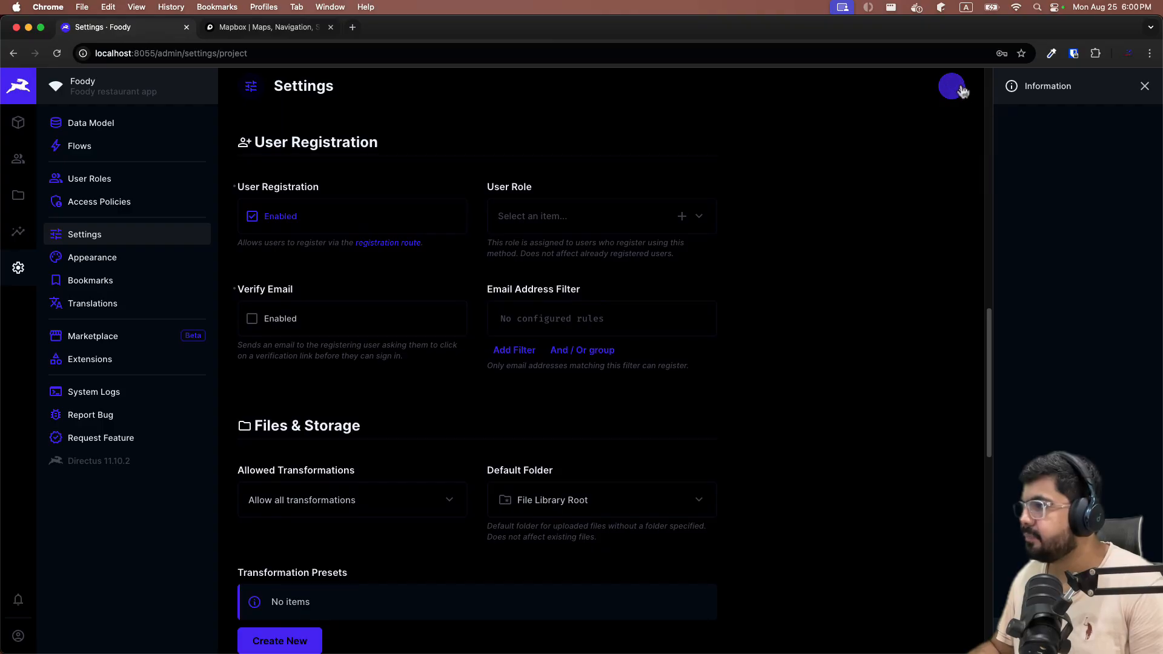
{"action": "scroll", "coordinate": [676, 261], "scroll_direction": "down", "scroll_amount": 1}
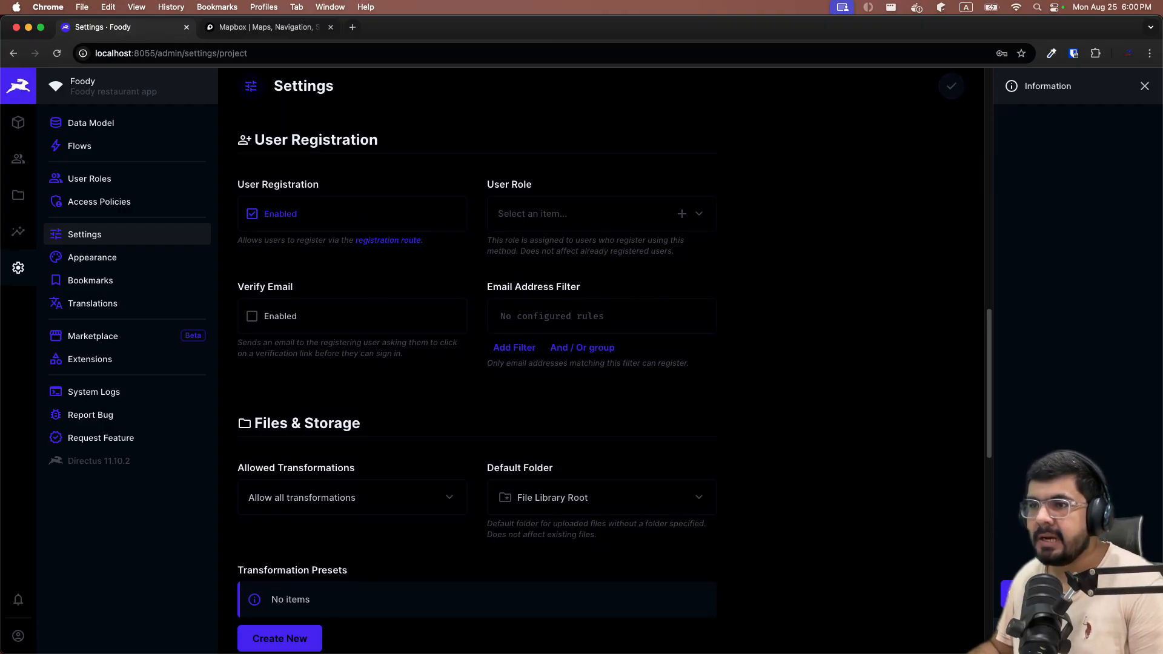
{"action": "left_click", "coordinate": [156, 255]}
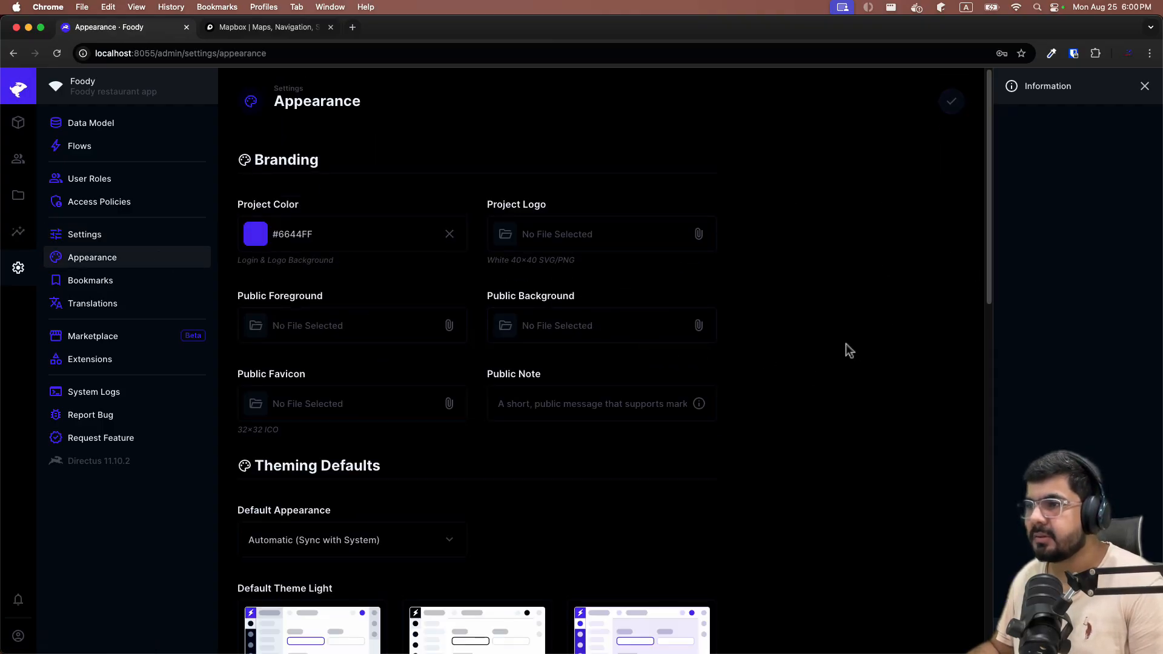
Set the project colour to orange #FFA439 and save it.
{"action": "left_click", "coordinate": [308, 233]}
{"action": "left_click", "coordinate": [322, 351]}
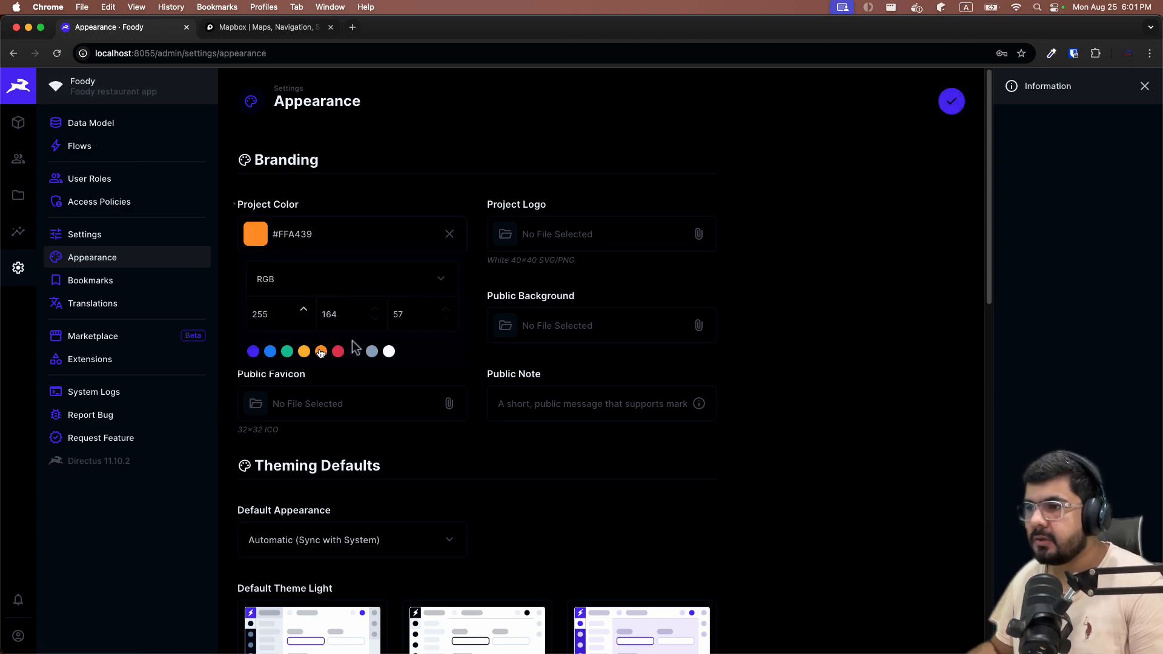
{"action": "left_click", "coordinate": [950, 101]}
Upload the lightbulb screenshot from Downloads as the project logo and save it.
{"action": "left_click", "coordinate": [627, 235]}
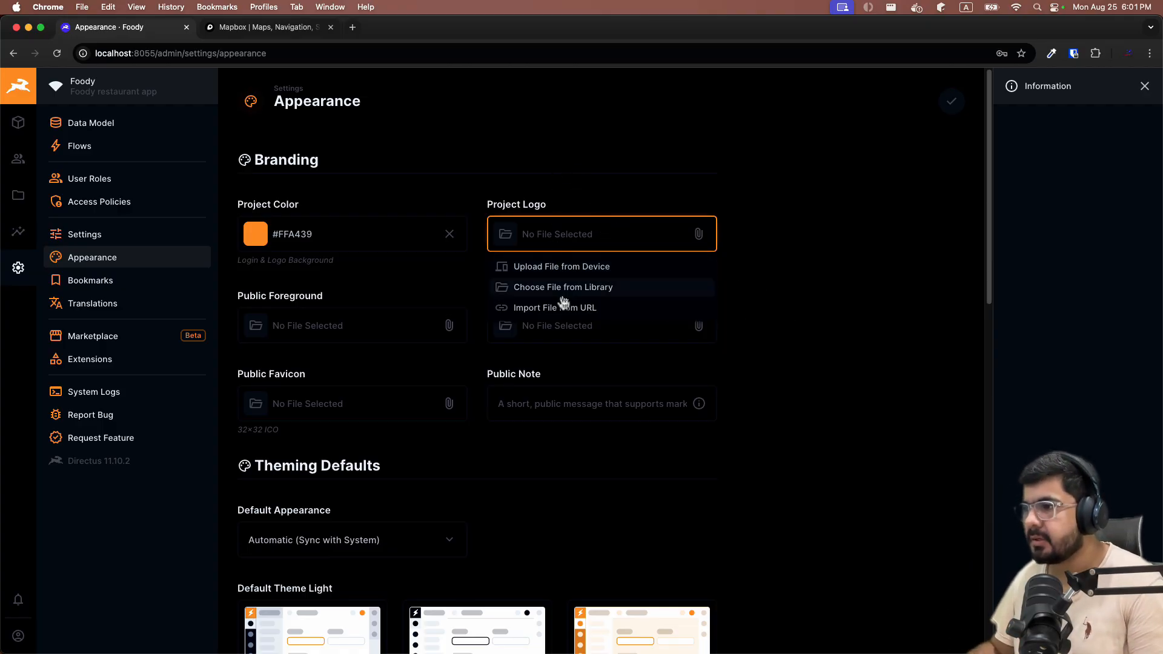
{"action": "left_click", "coordinate": [558, 273]}
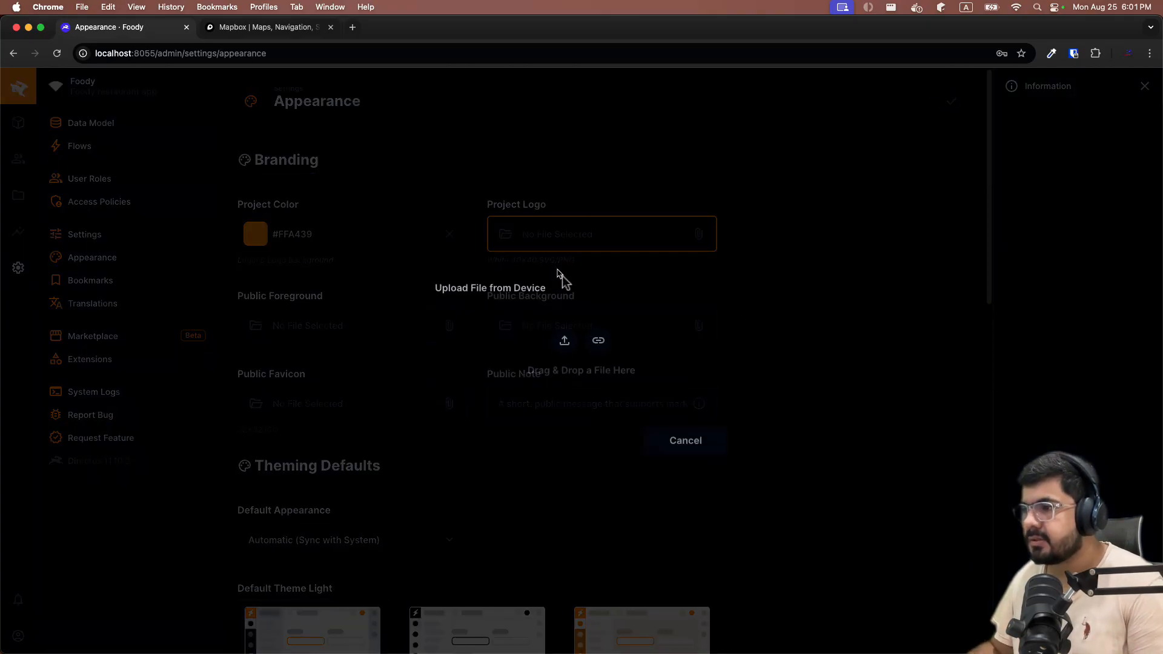
{"action": "left_click", "coordinate": [568, 343]}
{"action": "scroll", "coordinate": [388, 363], "scroll_direction": "down", "scroll_amount": 5}
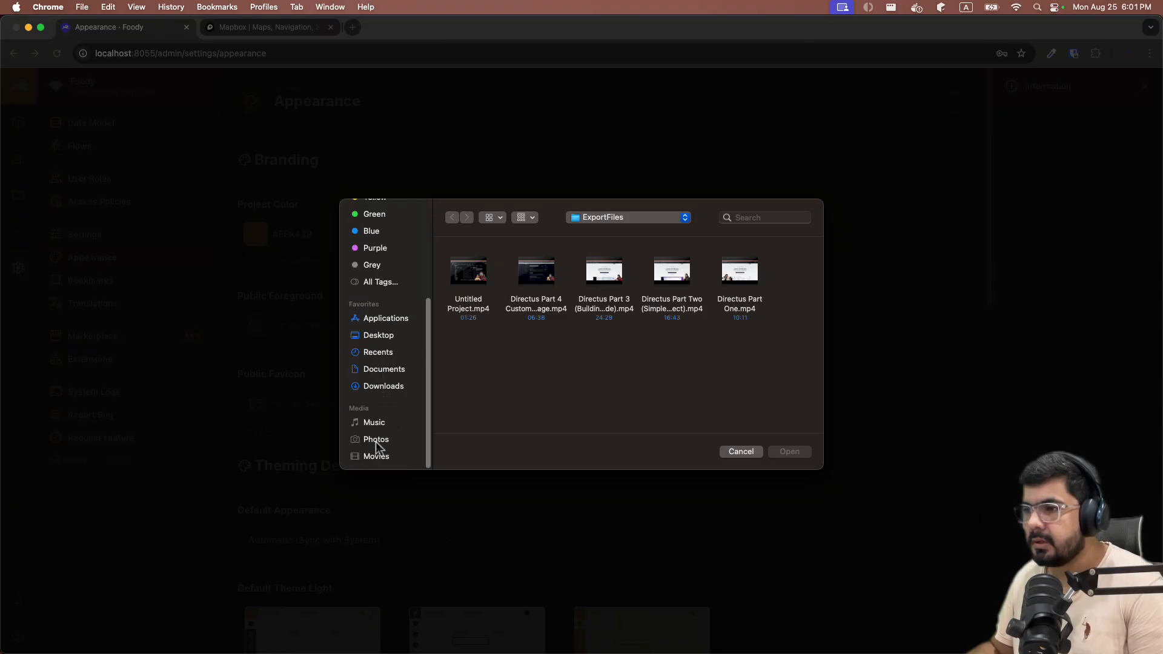
{"action": "left_click", "coordinate": [372, 388]}
{"action": "scroll", "coordinate": [548, 349], "scroll_direction": "down", "scroll_amount": 5}
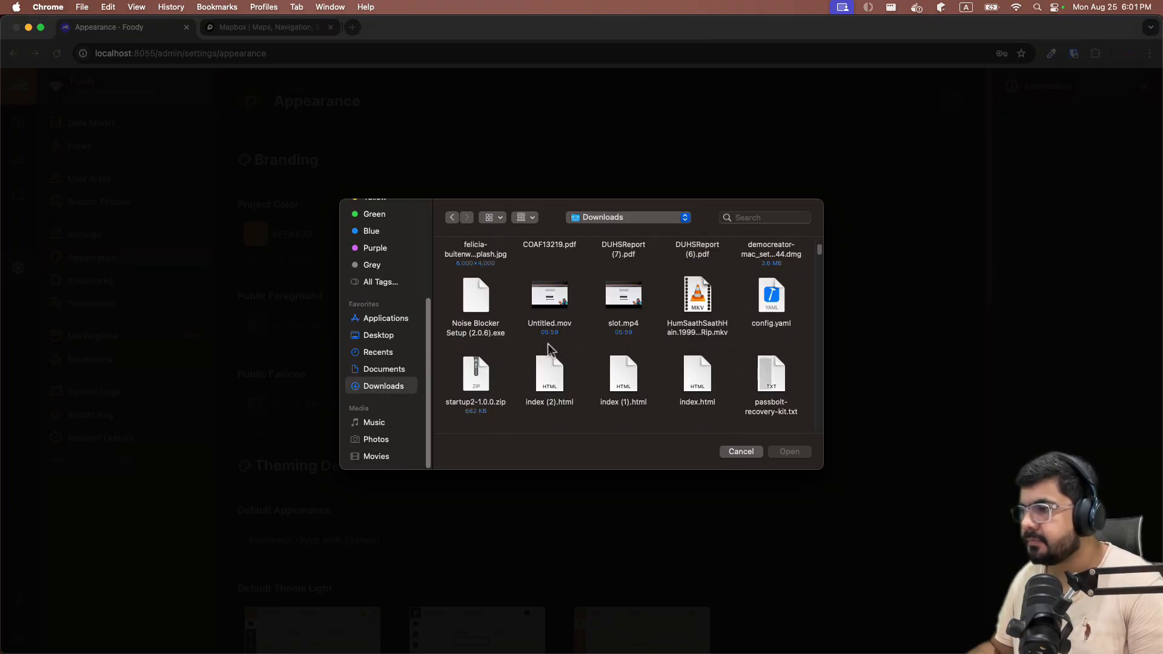
{"action": "scroll", "coordinate": [548, 348], "scroll_direction": "down", "scroll_amount": 10}
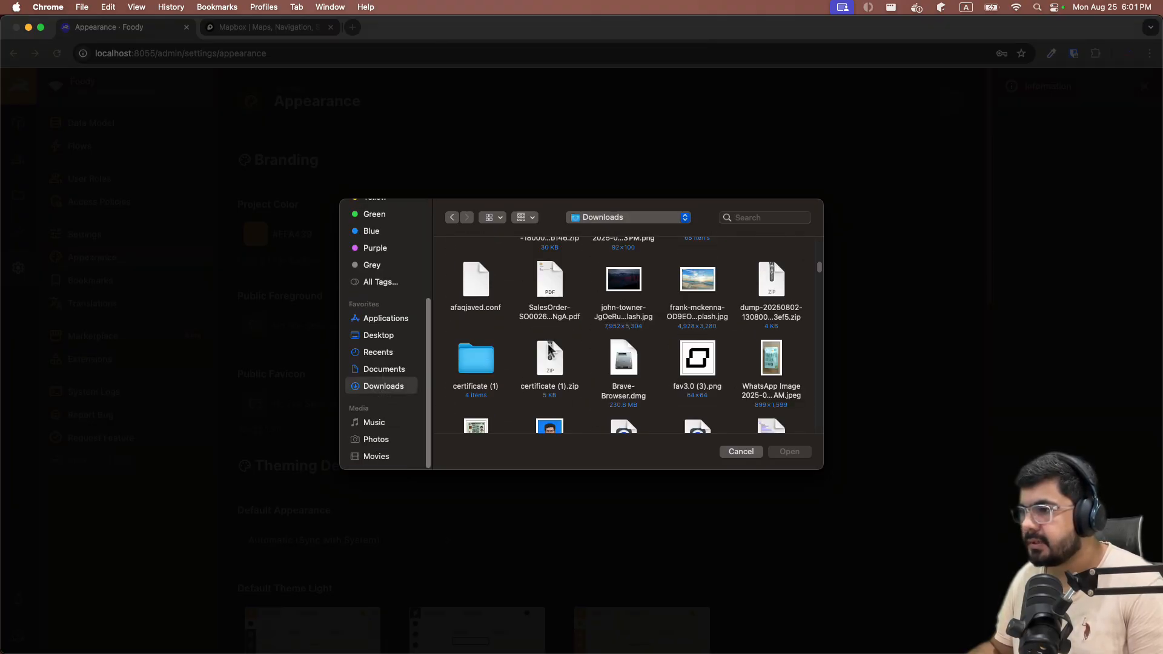
{"action": "scroll", "coordinate": [548, 349], "scroll_direction": "up", "scroll_amount": 3}
{"action": "left_click", "coordinate": [623, 303]}
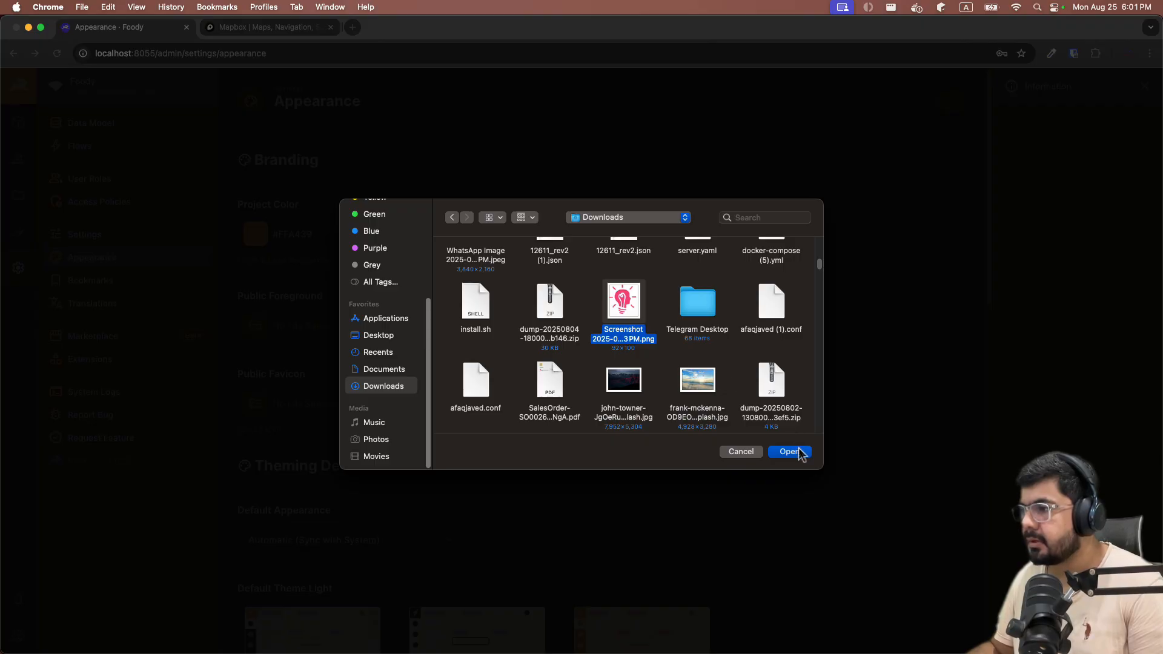
{"action": "left_click", "coordinate": [789, 452]}
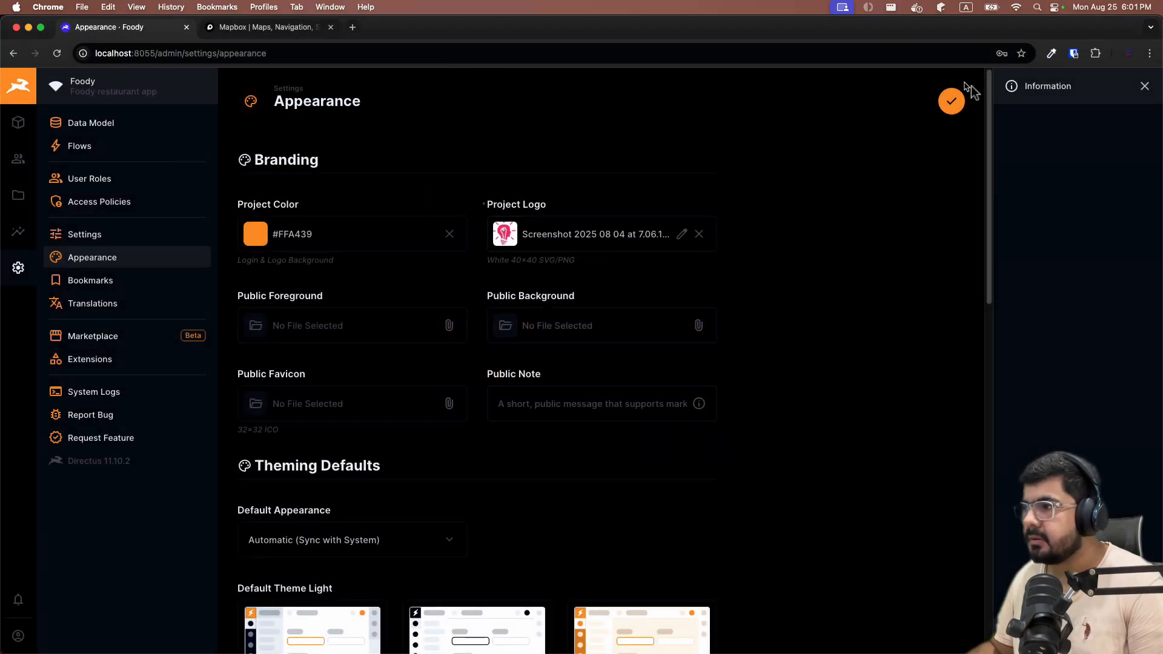
{"action": "left_click", "coordinate": [951, 101]}
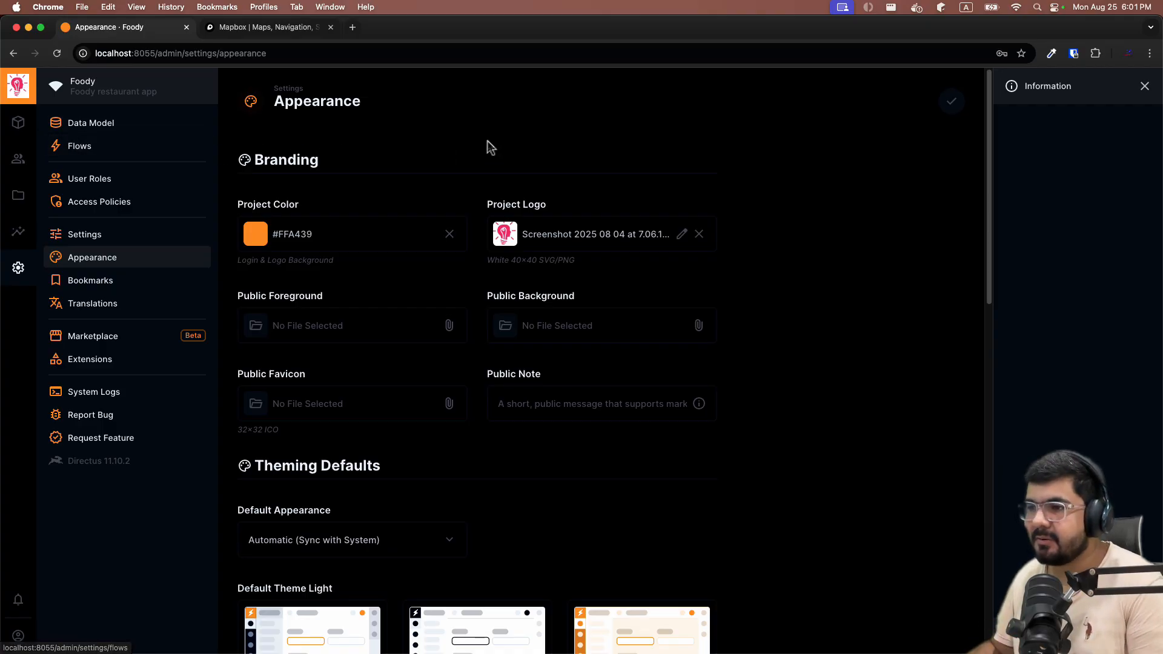
Upload the black-and-white photo from Downloads as the public background.
{"action": "left_click", "coordinate": [574, 327]}
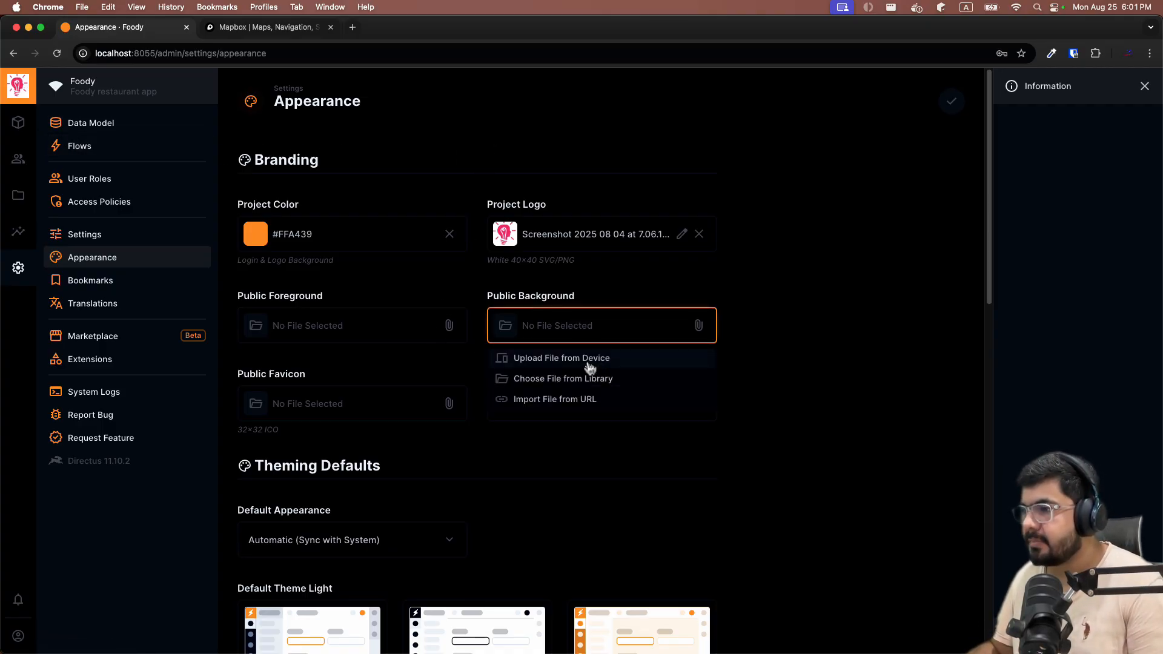
{"action": "left_click", "coordinate": [587, 363]}
{"action": "left_click", "coordinate": [558, 337]}
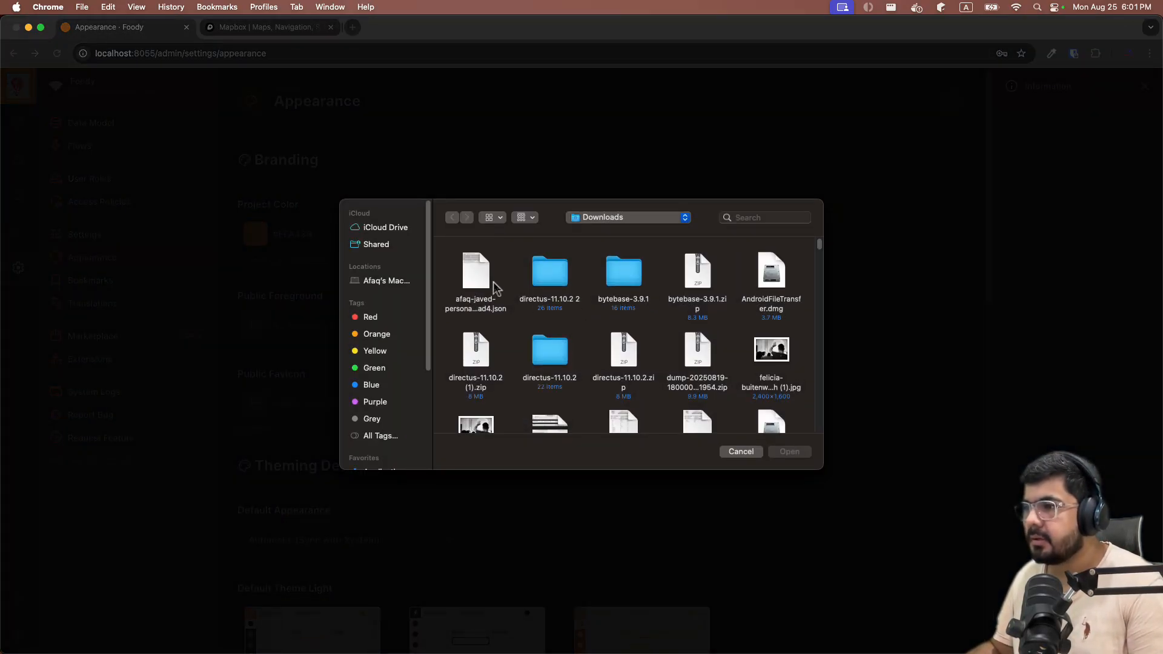
{"action": "left_click", "coordinate": [771, 345]}
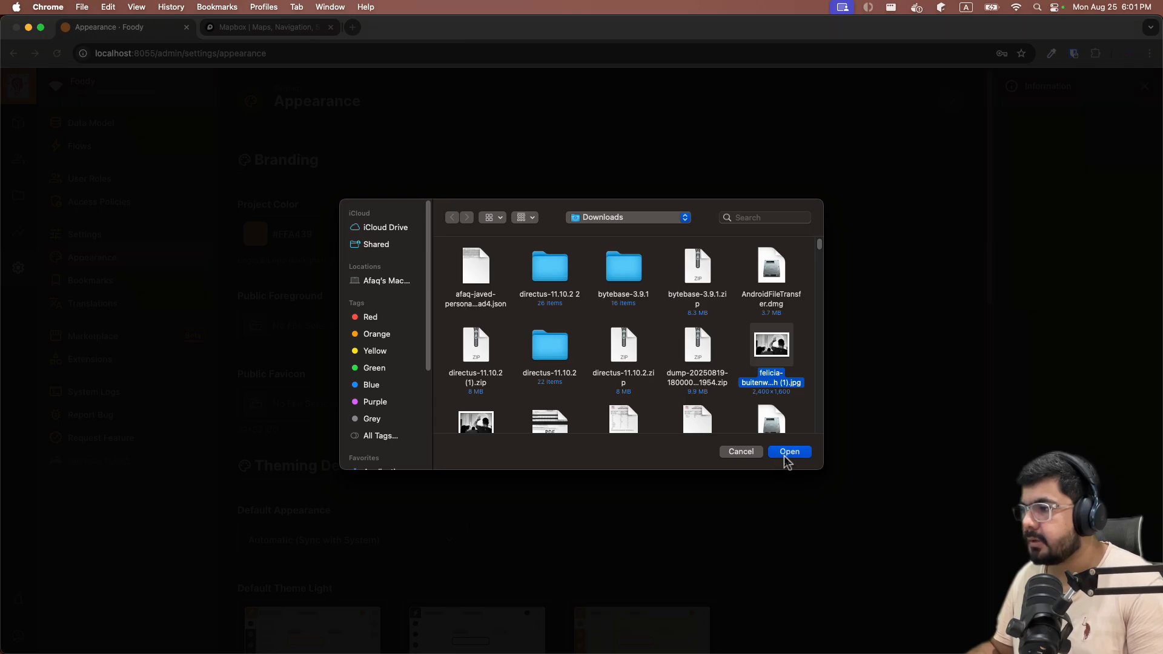
{"action": "left_click", "coordinate": [788, 454]}
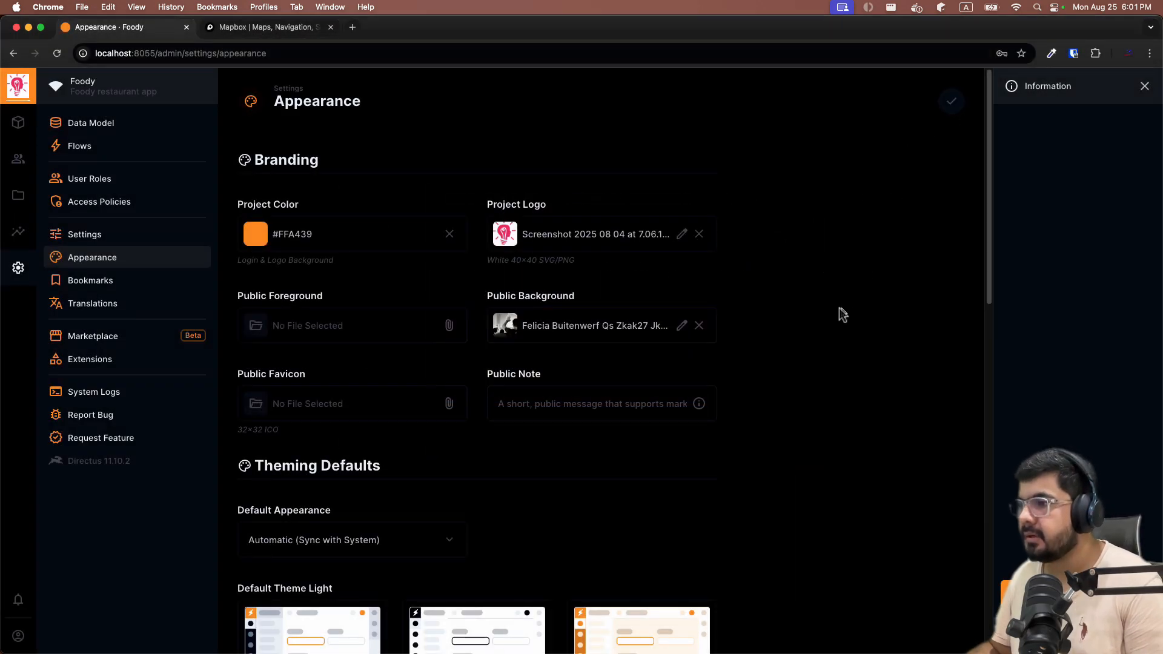
{"action": "scroll", "coordinate": [840, 309], "scroll_direction": "down", "scroll_amount": 4}
{"action": "scroll", "coordinate": [781, 220], "scroll_direction": "up", "scroll_amount": 4}
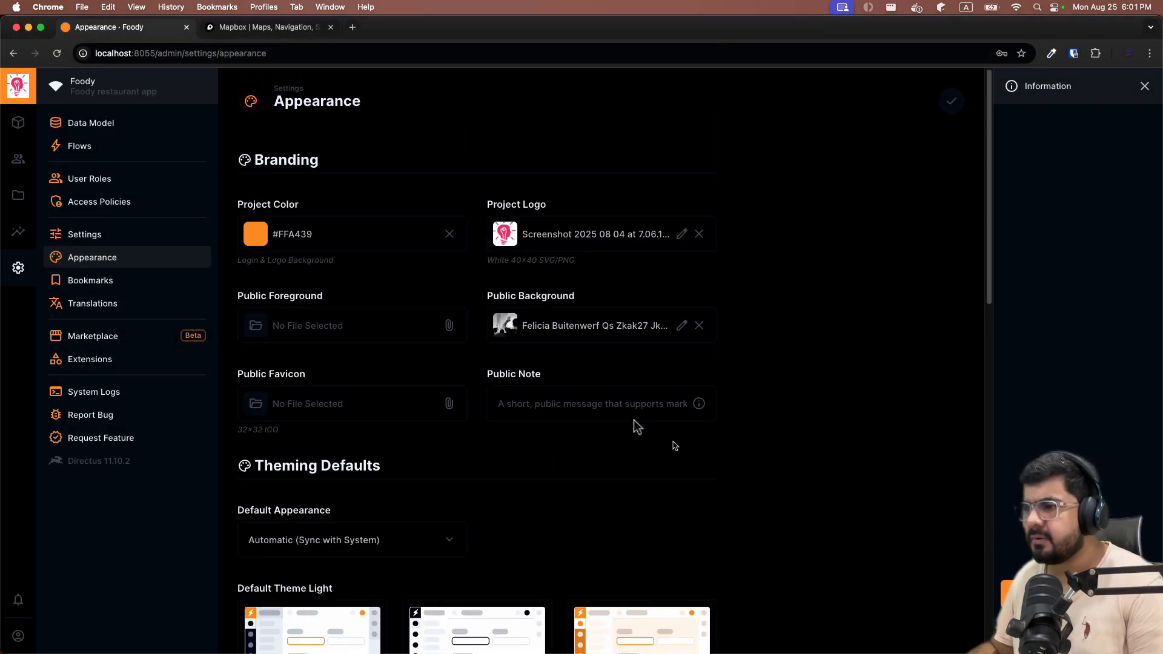
Set the public note to 'Foody restaurant app' and save the appearance settings.
{"action": "left_click", "coordinate": [530, 398]}
{"action": "type", "text": "Foody restaurant ap"}
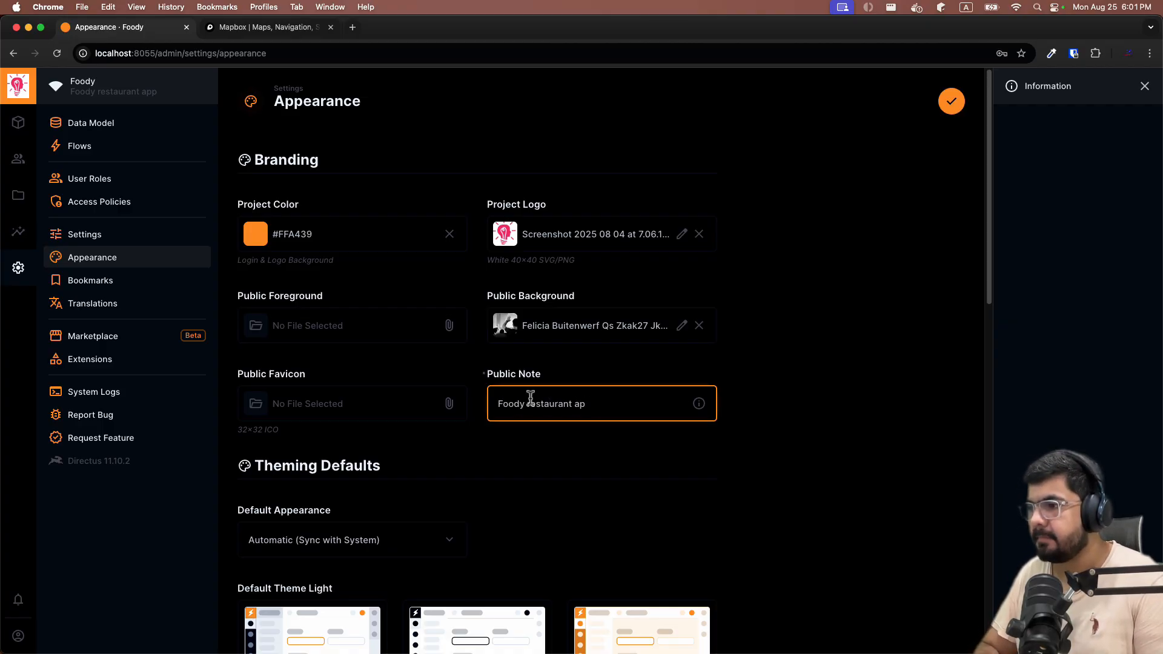
{"action": "type", "text": "p"}
{"action": "left_click", "coordinate": [951, 101]}
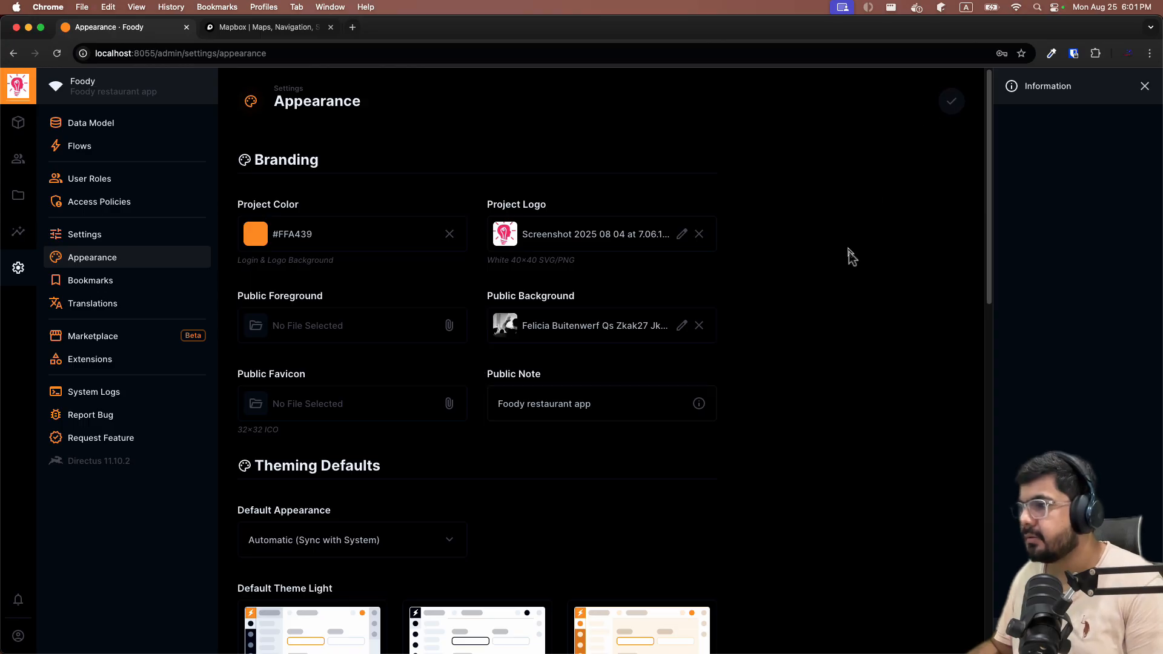
Sign out of the admin account to show the customised Foody sign-in page.
{"action": "scroll", "coordinate": [859, 267], "scroll_direction": "down", "scroll_amount": 5}
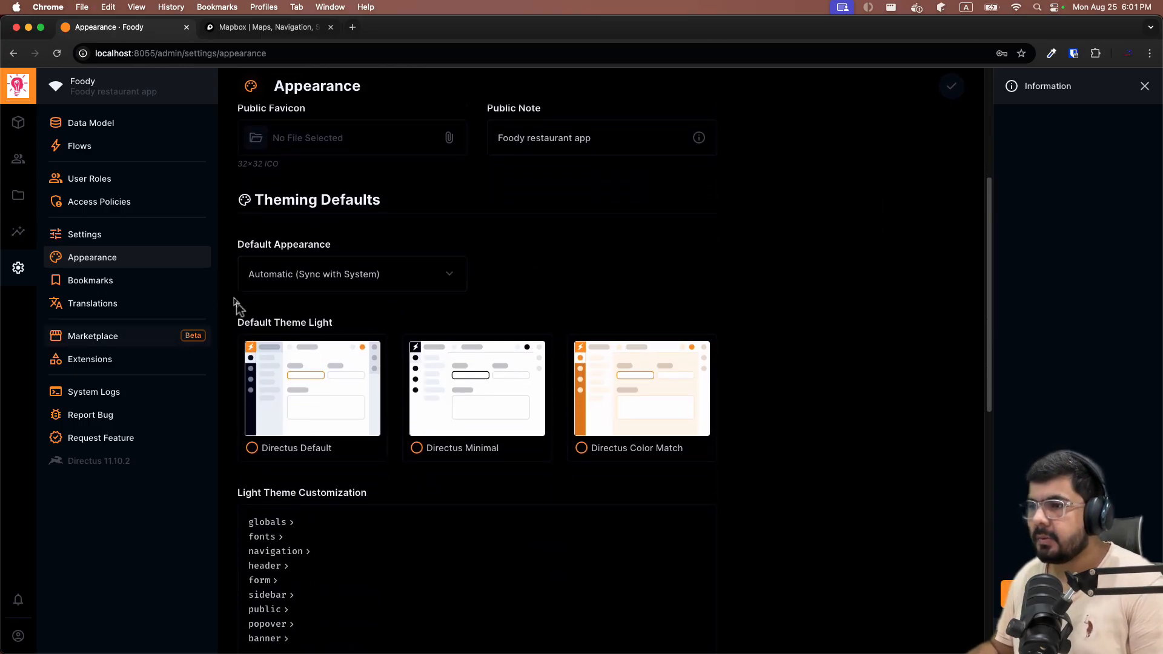
{"action": "scroll", "coordinate": [394, 291], "scroll_direction": "down", "scroll_amount": 4}
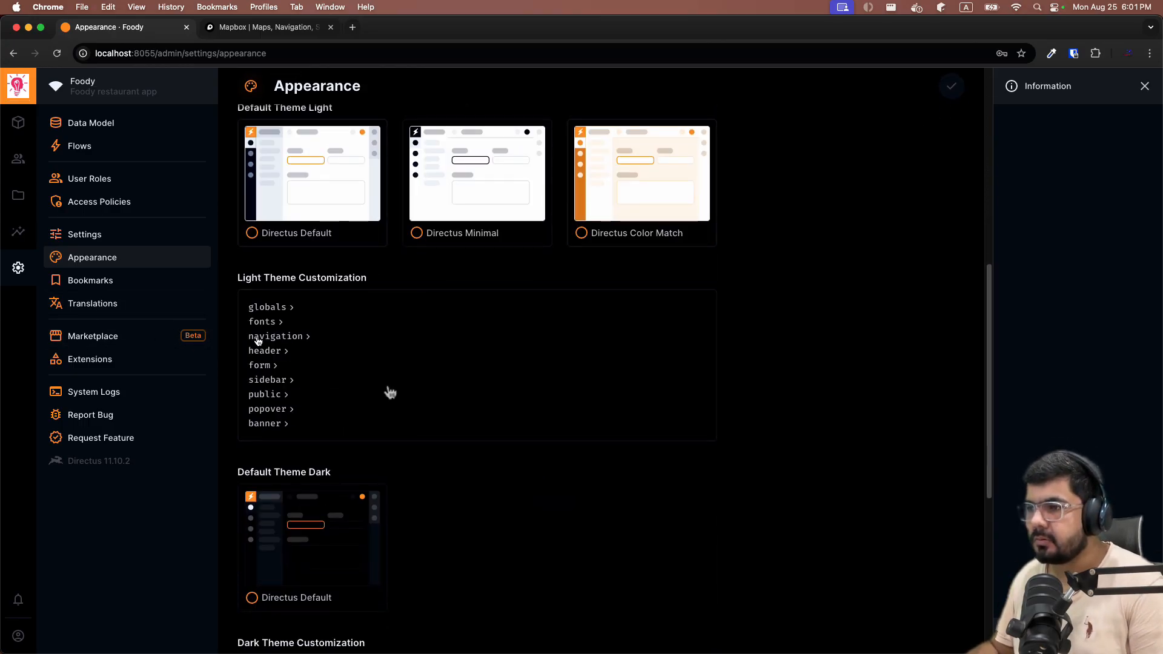
{"action": "scroll", "coordinate": [533, 400], "scroll_direction": "down", "scroll_amount": 2}
{"action": "scroll", "coordinate": [544, 397], "scroll_direction": "down", "scroll_amount": 4}
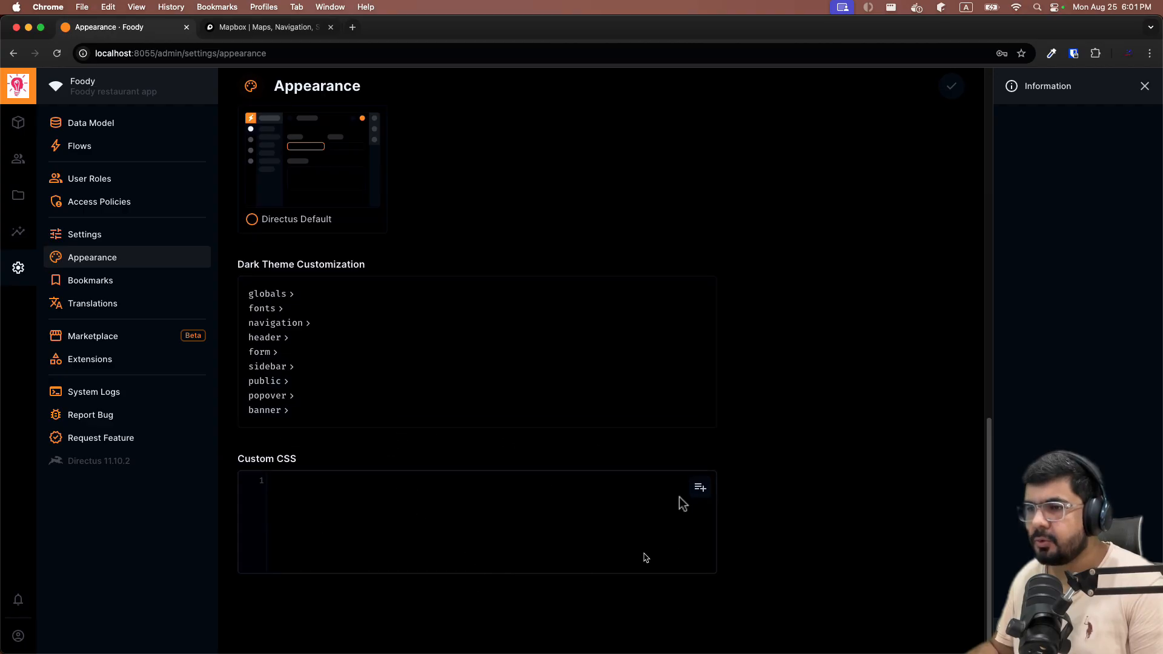
{"action": "scroll", "coordinate": [654, 448], "scroll_direction": "up", "scroll_amount": 7}
{"action": "scroll", "coordinate": [621, 390], "scroll_direction": "up", "scroll_amount": 8}
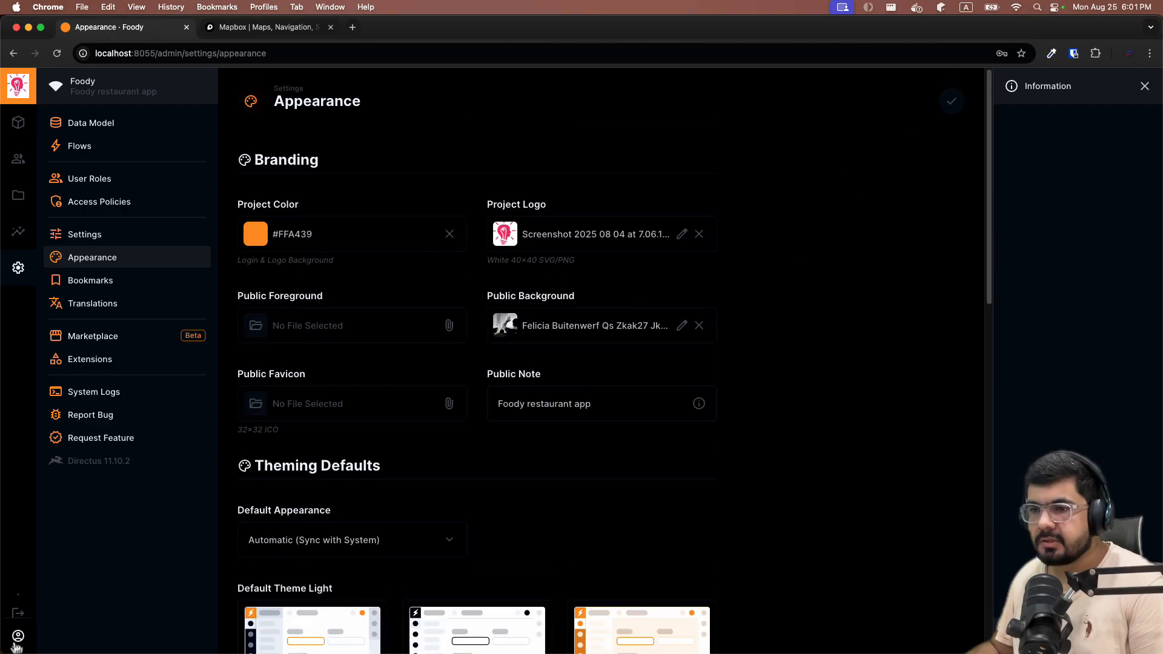
{"action": "left_click", "coordinate": [18, 600]}
{"action": "left_click", "coordinate": [681, 392]}
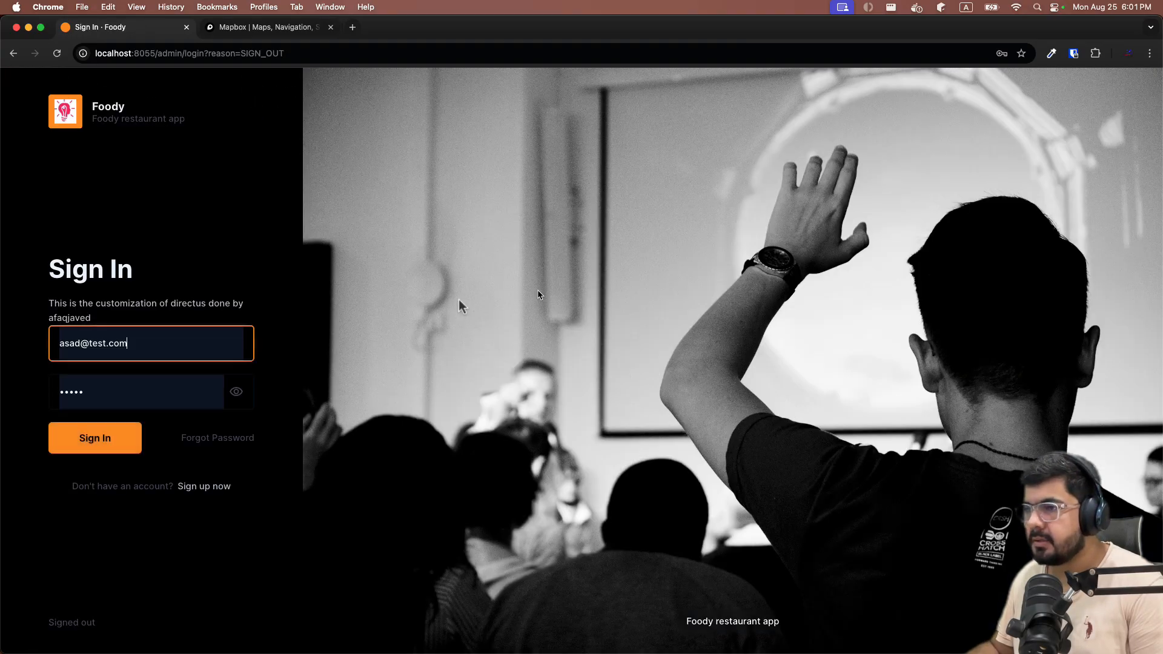
{"action": "left_click", "coordinate": [256, 555]}
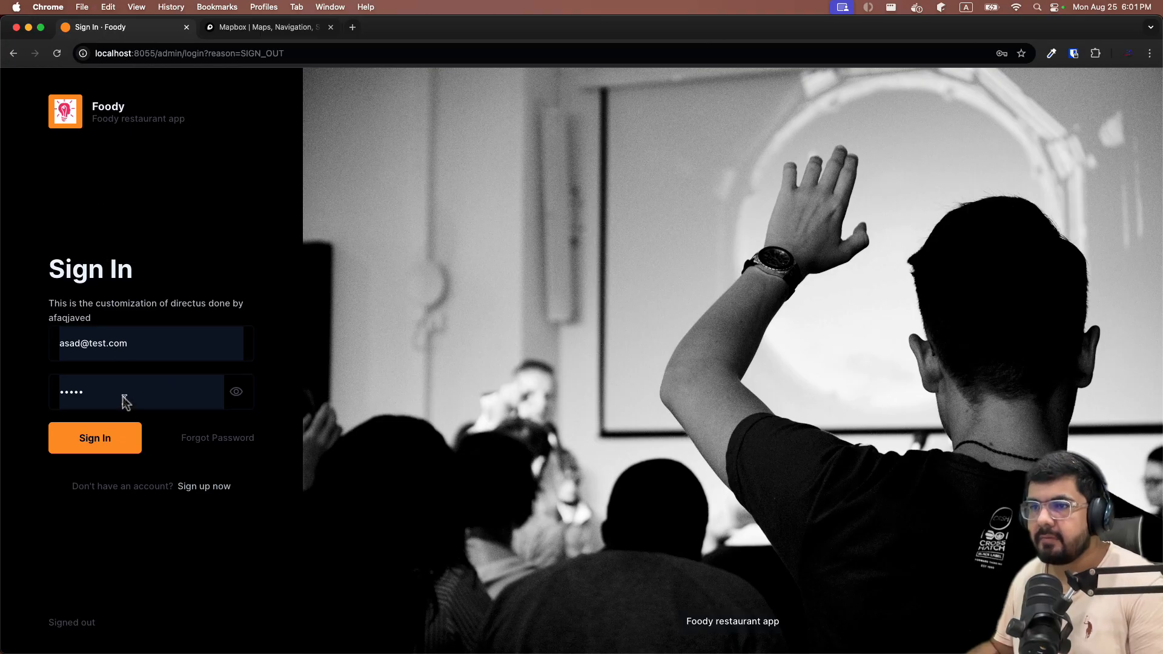
Register a new account on the sign-up page with an email and password.
{"action": "left_click", "coordinate": [200, 487]}
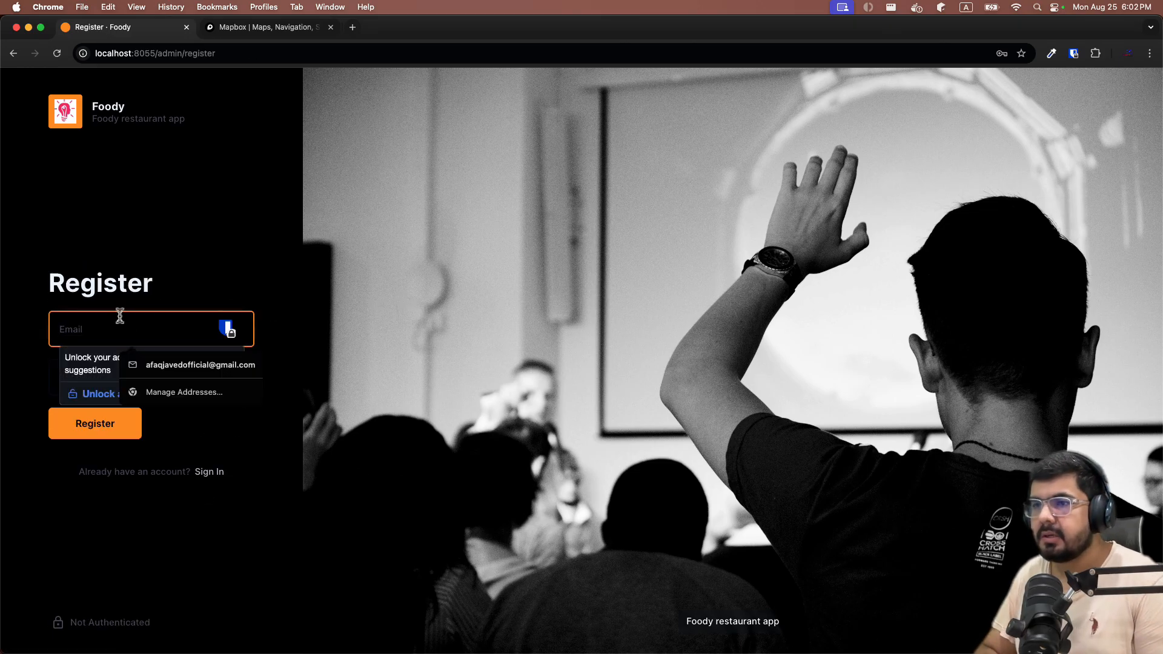
{"action": "type", "text": "test@test.com"}
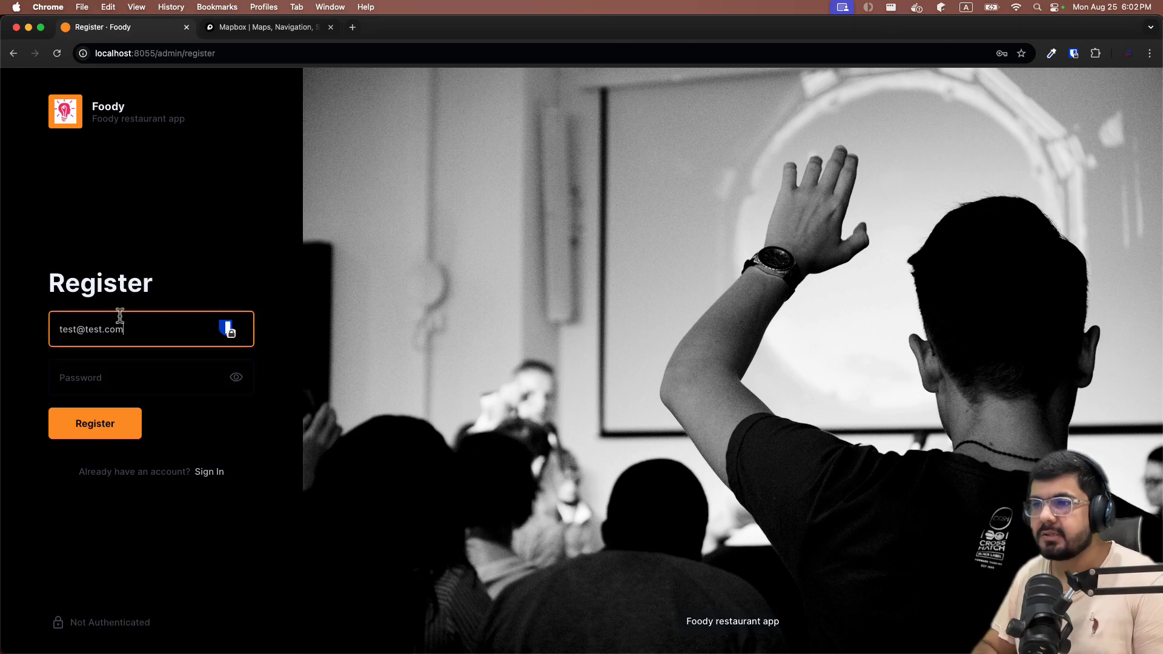
{"action": "left_click", "coordinate": [83, 384]}
{"action": "type", "text": "12"}
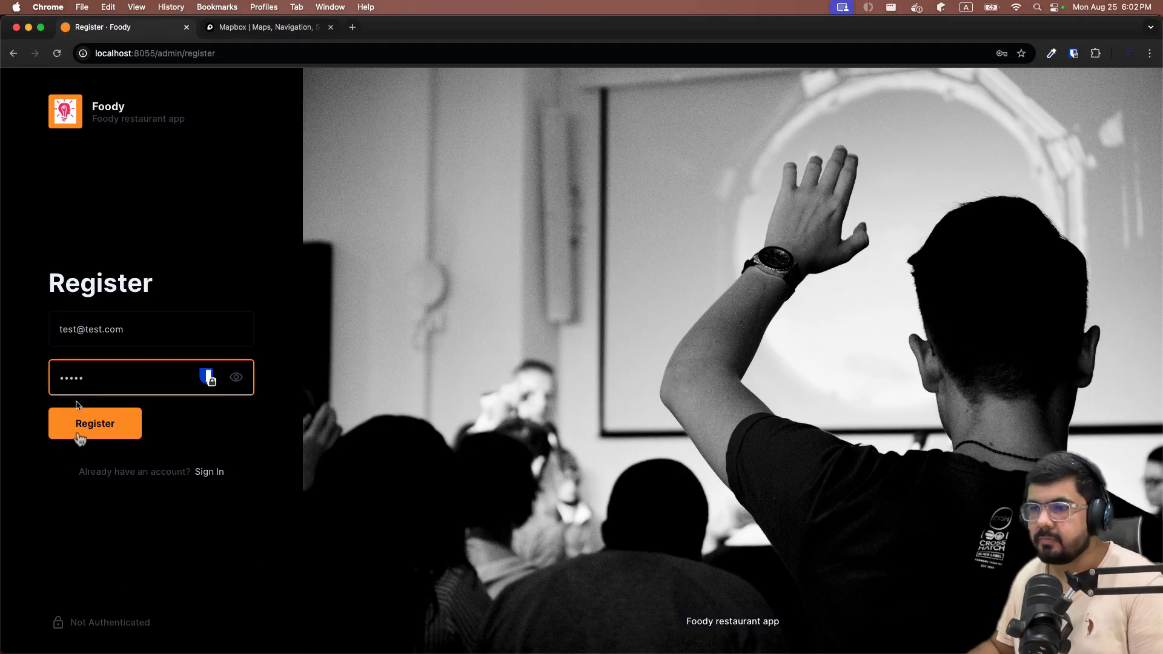
{"action": "left_click", "coordinate": [79, 406]}
{"action": "left_click", "coordinate": [78, 433]}
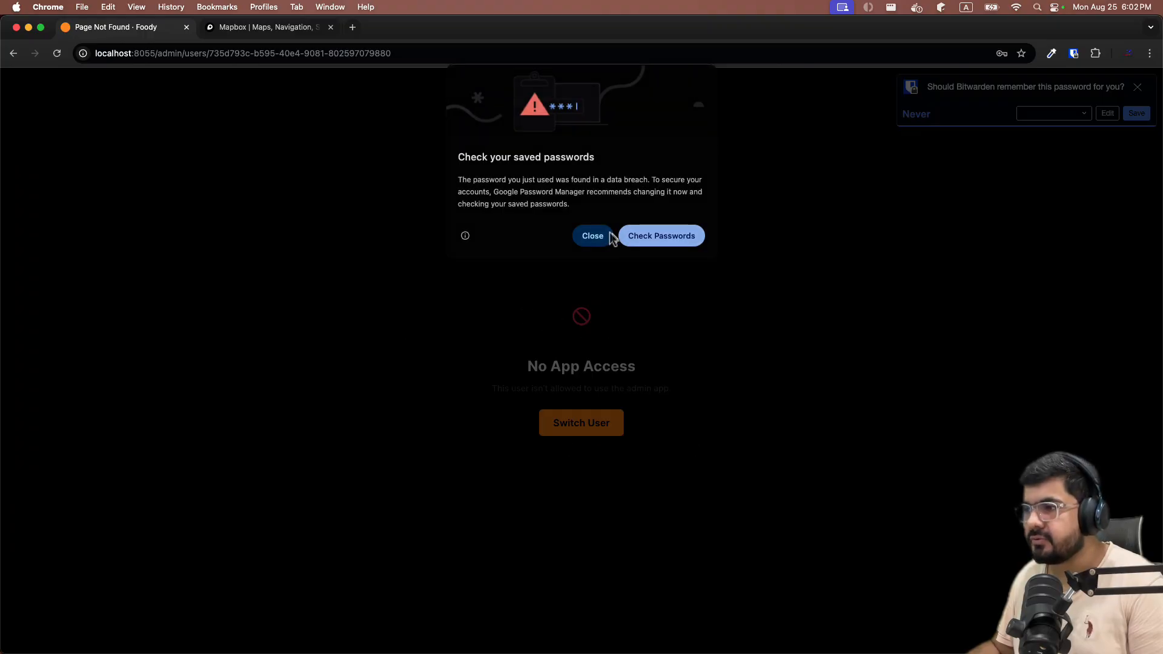
Dismiss the browser warnings on the No App Access screen and switch user.
{"action": "left_click", "coordinate": [608, 234]}
{"action": "left_click_drag", "start_coordinate": [566, 365], "coordinate": [636, 362]}
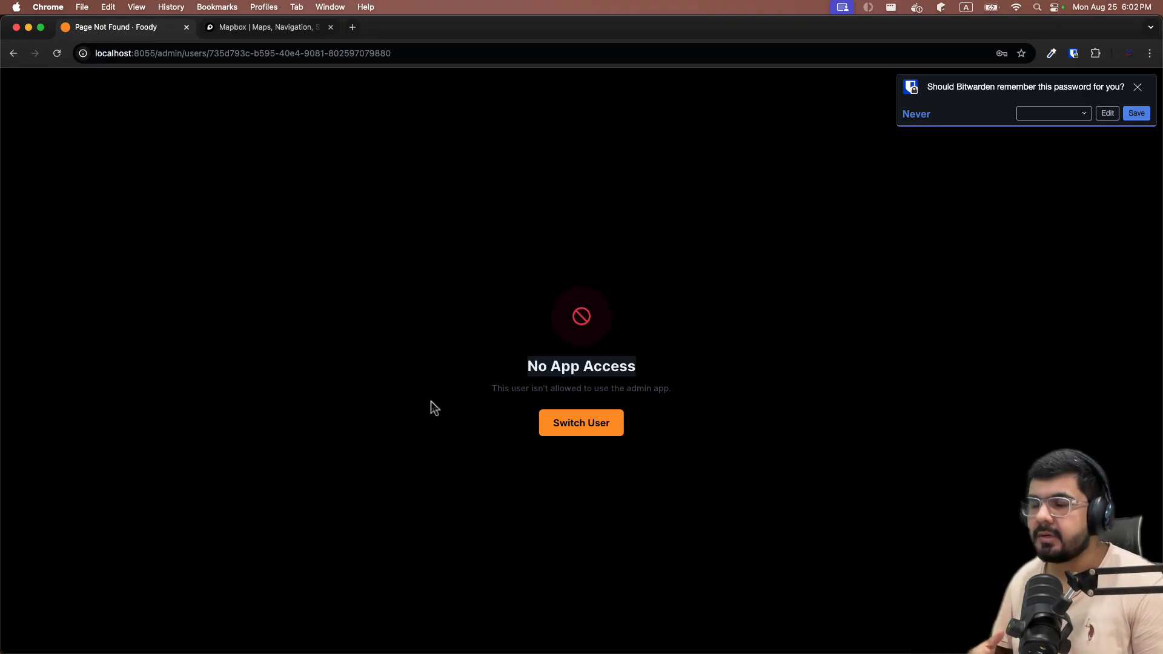
{"action": "left_click", "coordinate": [1138, 88]}
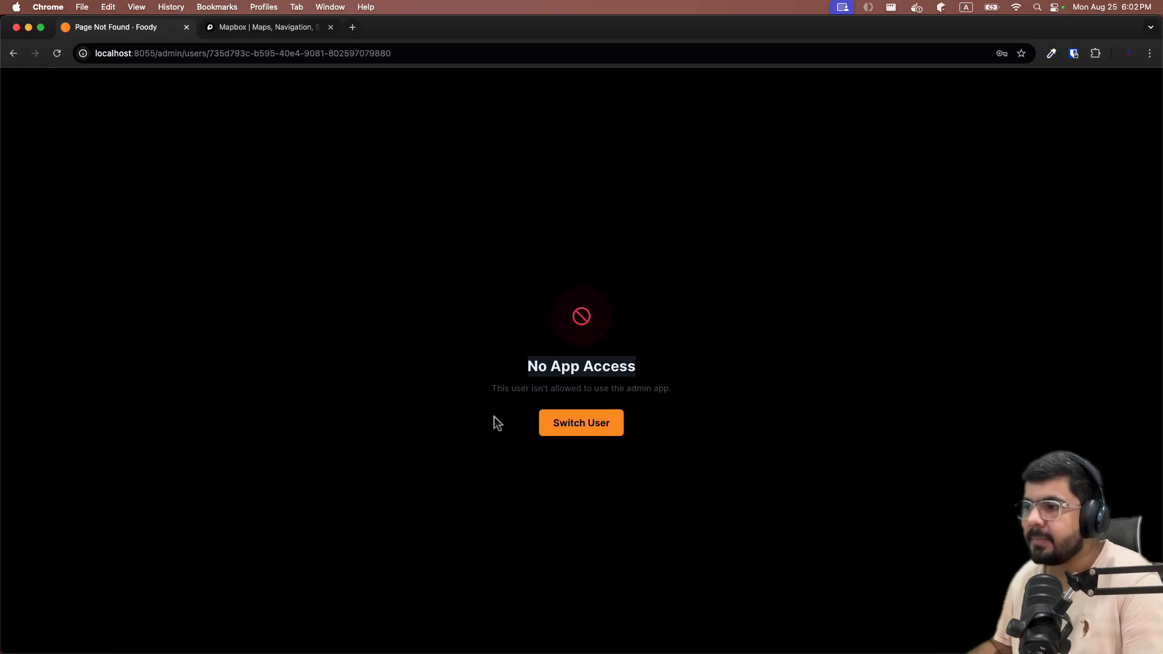
{"action": "left_click", "coordinate": [585, 422]}
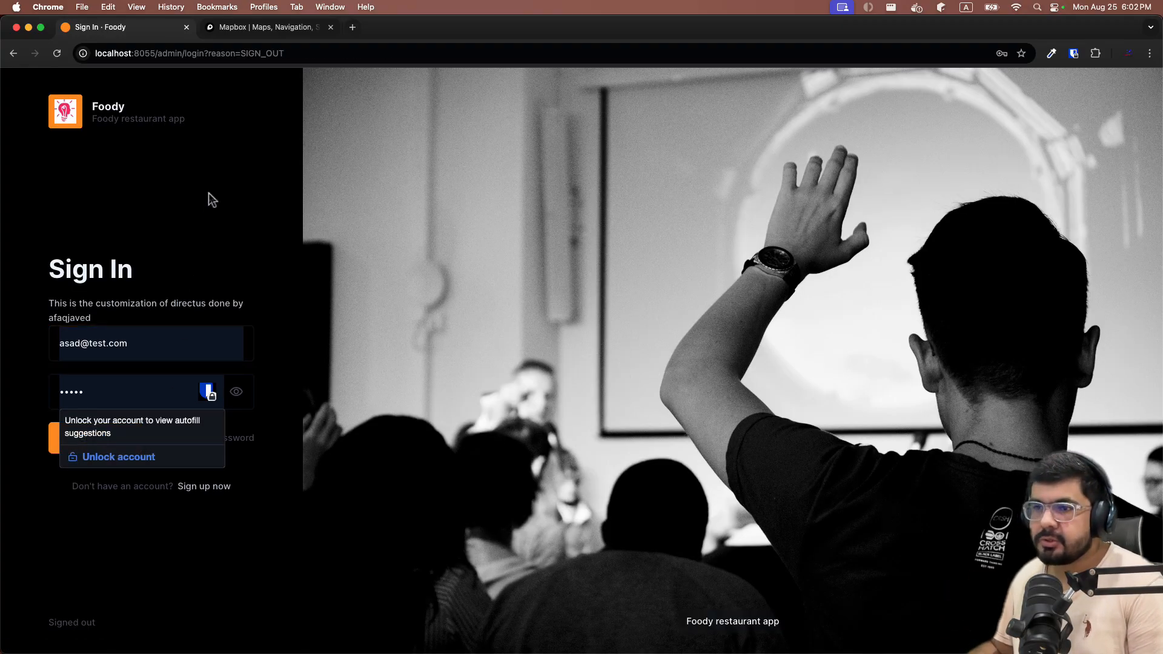
Sign in as the administrator with the saved login and open the User Directory.
{"action": "left_click", "coordinate": [144, 351]}
{"action": "key", "text": "Down"}
{"action": "key", "text": "Down"}
{"action": "key", "text": "Down"}
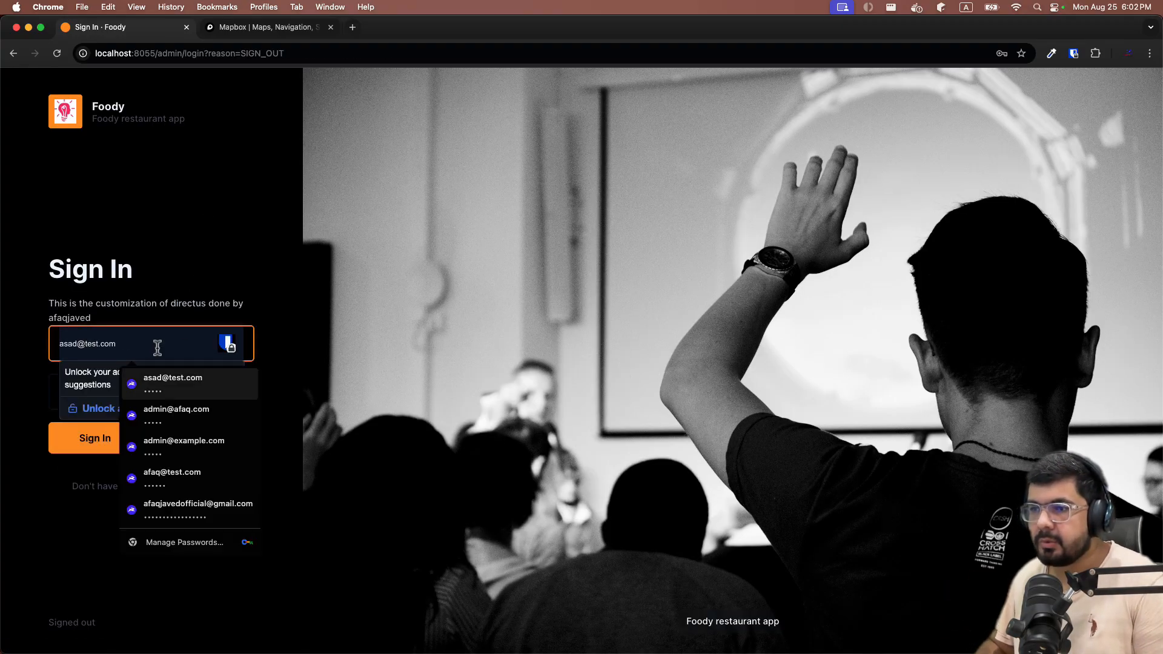
{"action": "key", "text": "Return"}
{"action": "key", "text": "BackSpace"}
{"action": "key", "text": "BackSpace"}
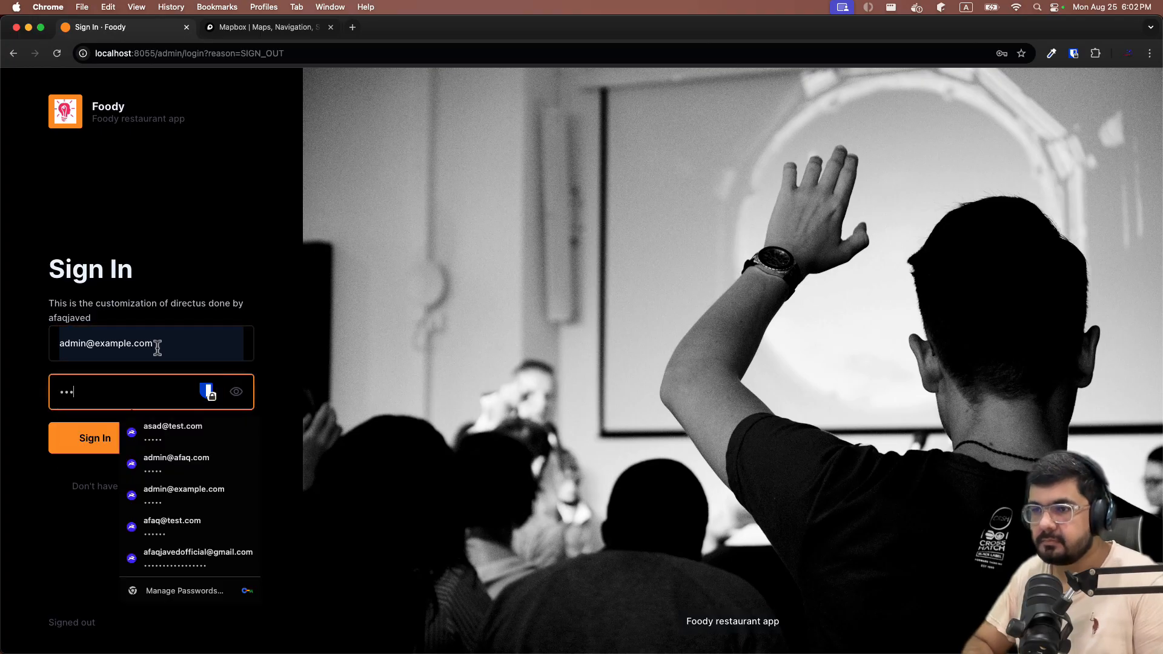
{"action": "left_click", "coordinate": [85, 427]}
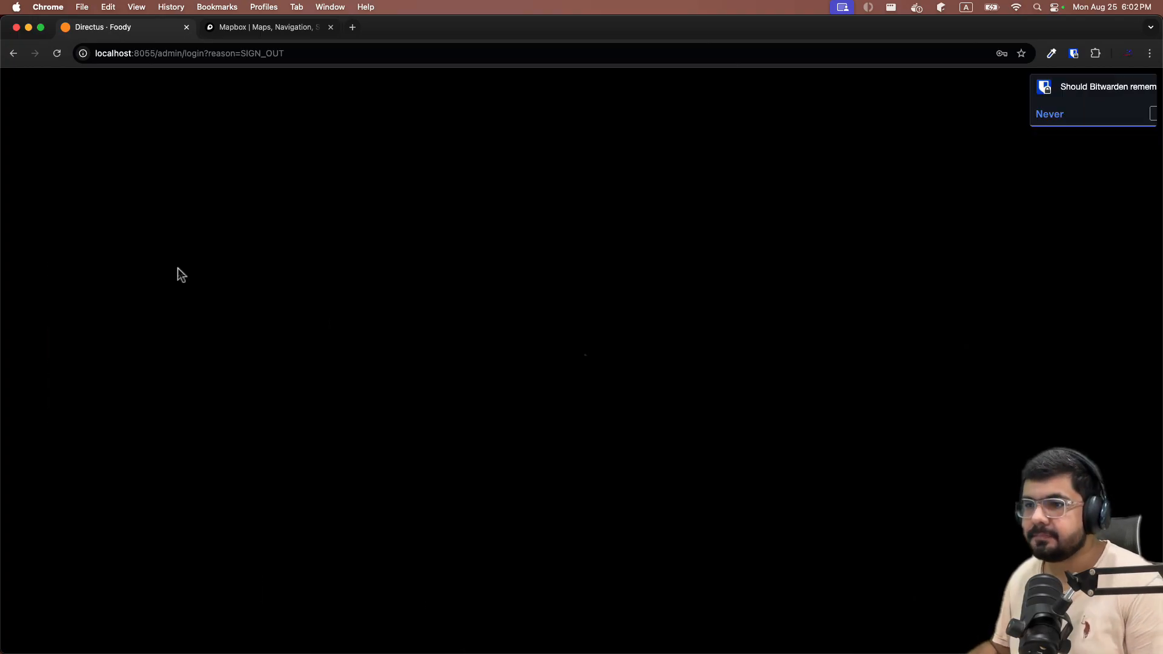
{"action": "left_click", "coordinate": [592, 236]}
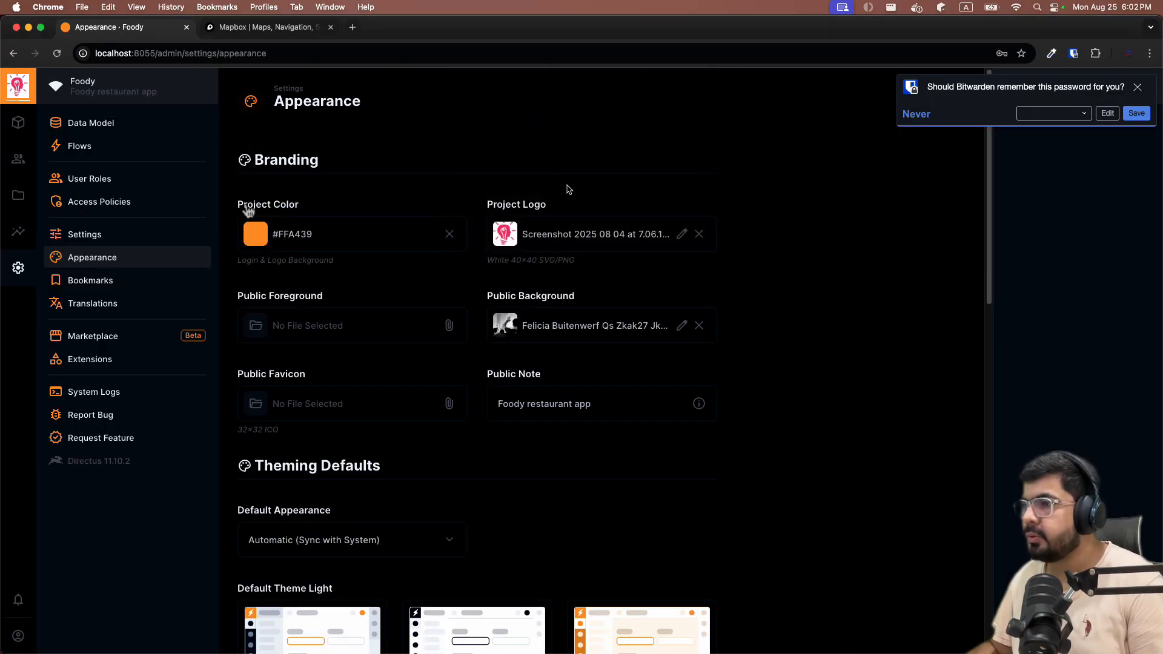
{"action": "left_click", "coordinate": [16, 159]}
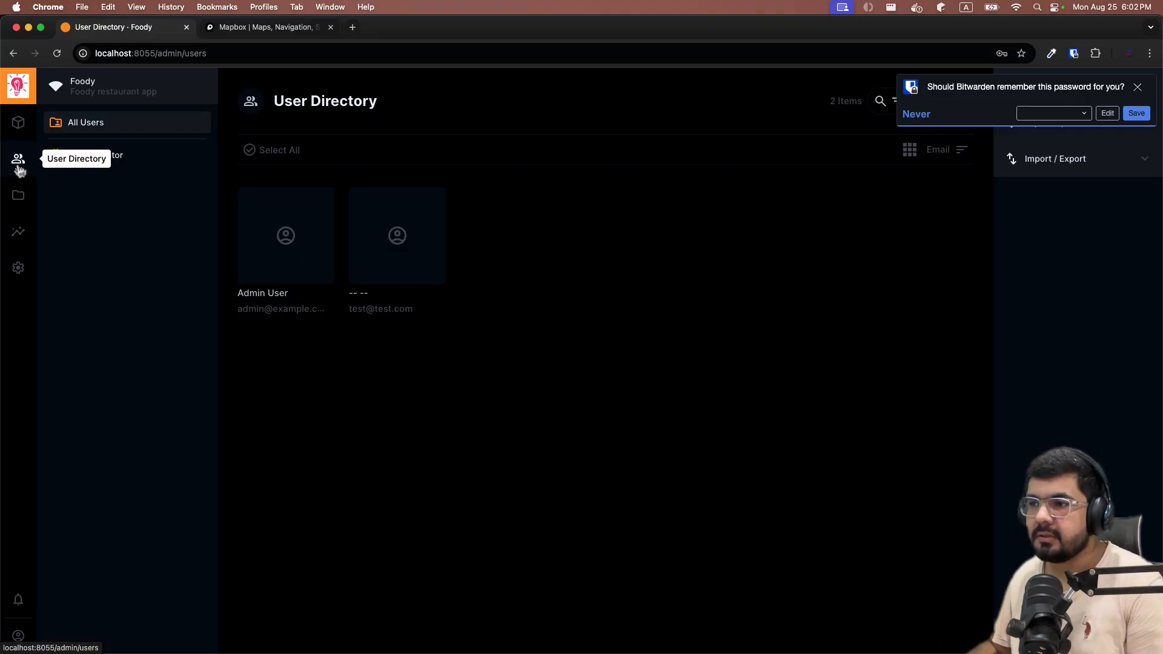
Open the newly registered user and set first name 'Test' and last name 'test'.
{"action": "left_click", "coordinate": [405, 263]}
{"action": "scroll", "coordinate": [382, 230], "scroll_direction": "down", "scroll_amount": 2}
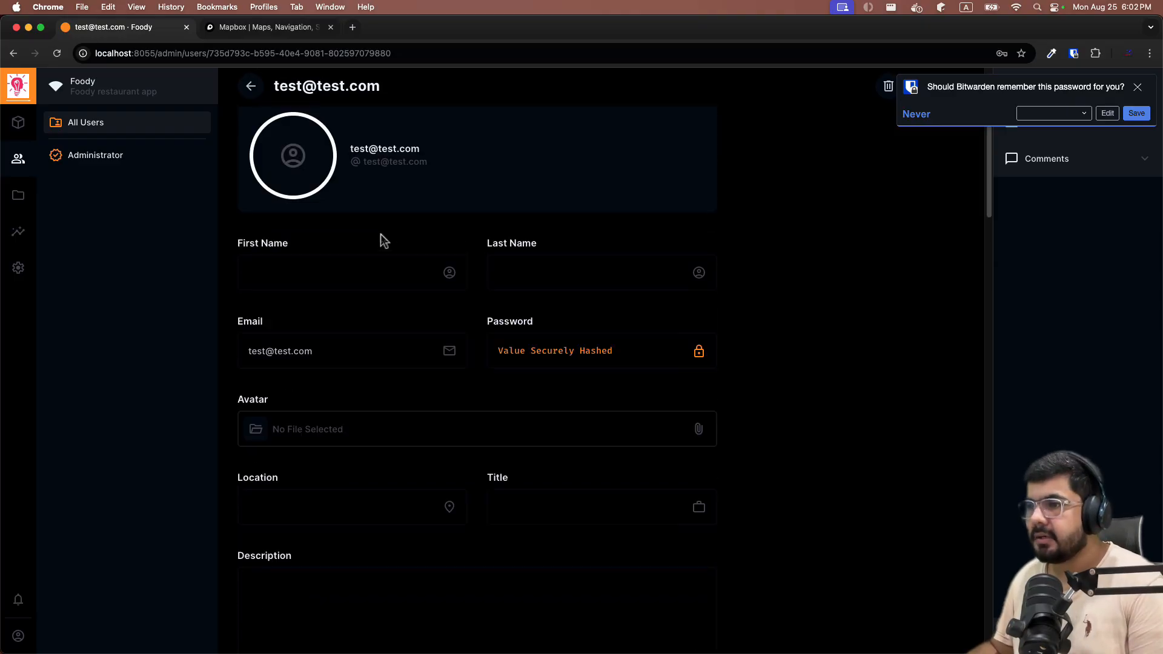
{"action": "scroll", "coordinate": [381, 233], "scroll_direction": "up", "scroll_amount": 2}
{"action": "left_click", "coordinate": [309, 321]}
{"action": "left_click", "coordinate": [514, 329]}
{"action": "left_click", "coordinate": [385, 328]}
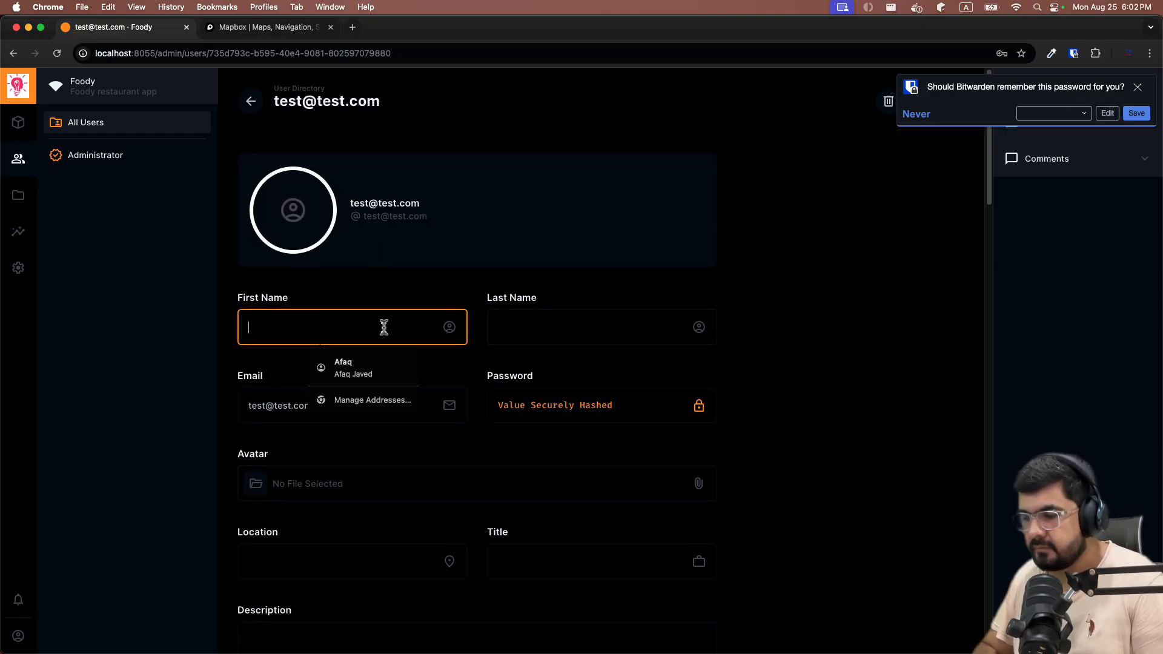
{"action": "type", "text": "Test"}
{"action": "key", "text": "Tab"}
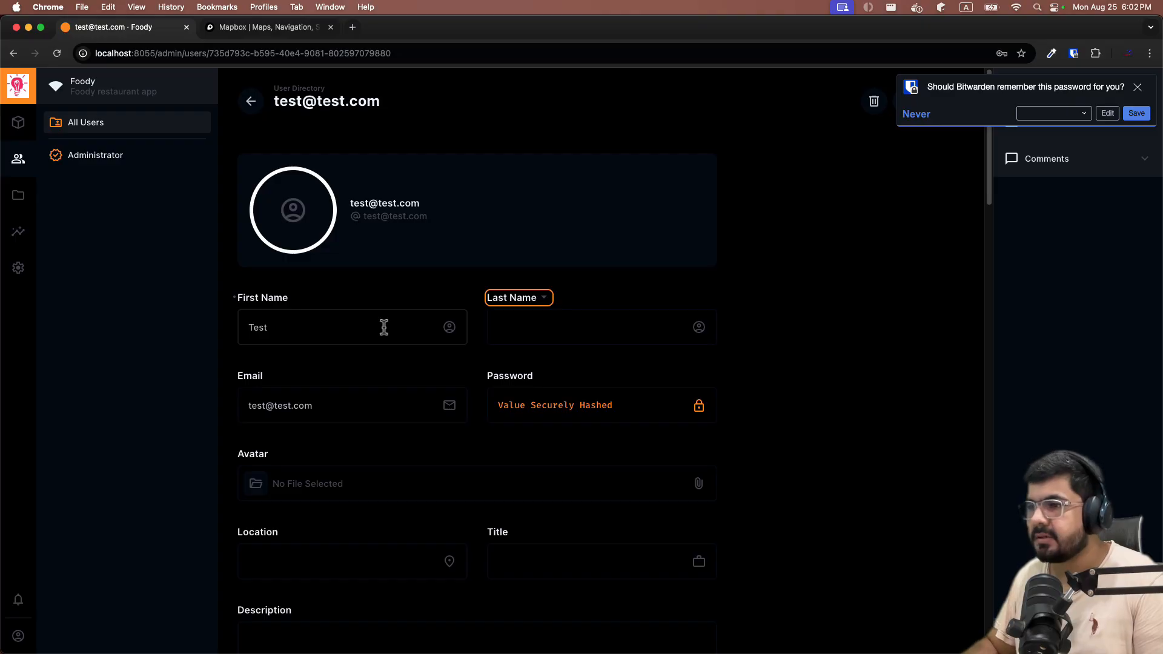
{"action": "left_click", "coordinate": [516, 327]}
{"action": "type", "text": "test"}
{"action": "left_click", "coordinate": [849, 336]}
Assign the Administrator role to the user and save.
{"action": "scroll", "coordinate": [267, 415], "scroll_direction": "down", "scroll_amount": 2}
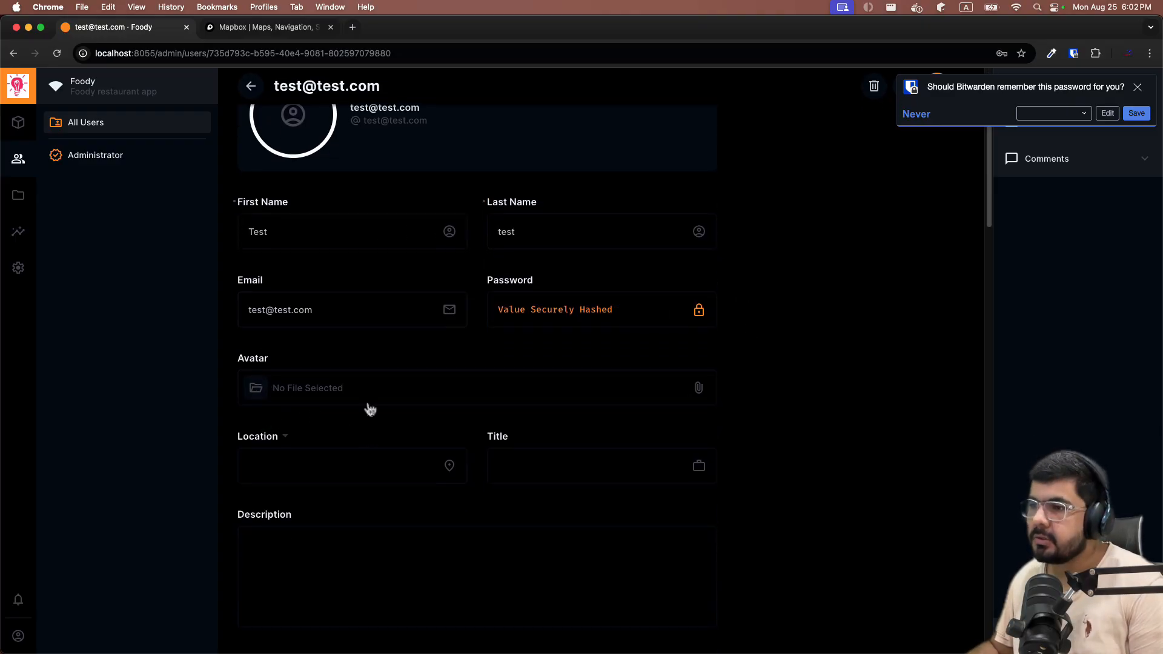
{"action": "scroll", "coordinate": [365, 395], "scroll_direction": "down", "scroll_amount": 4}
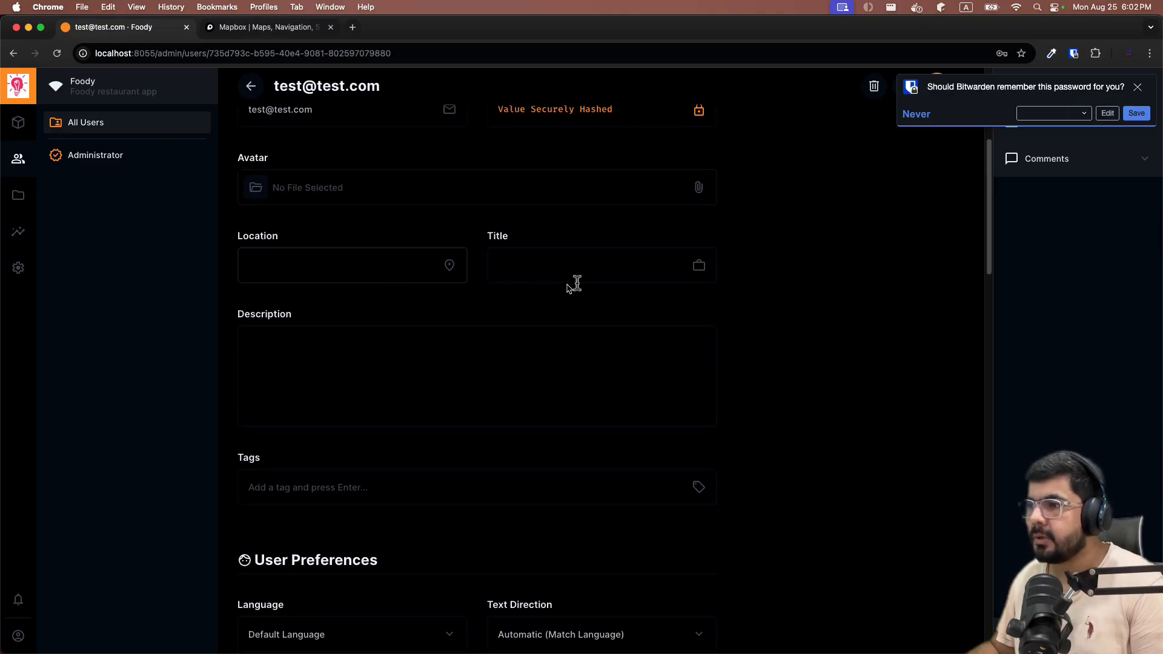
{"action": "scroll", "coordinate": [343, 431], "scroll_direction": "down", "scroll_amount": 2}
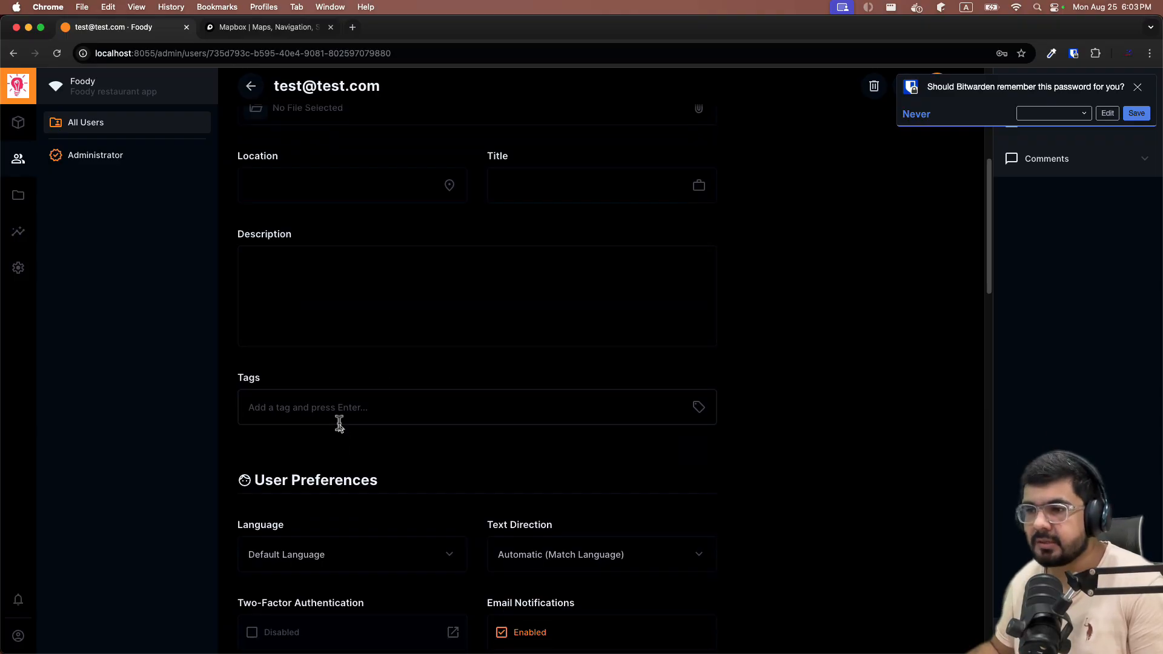
{"action": "scroll", "coordinate": [340, 417], "scroll_direction": "down", "scroll_amount": 4}
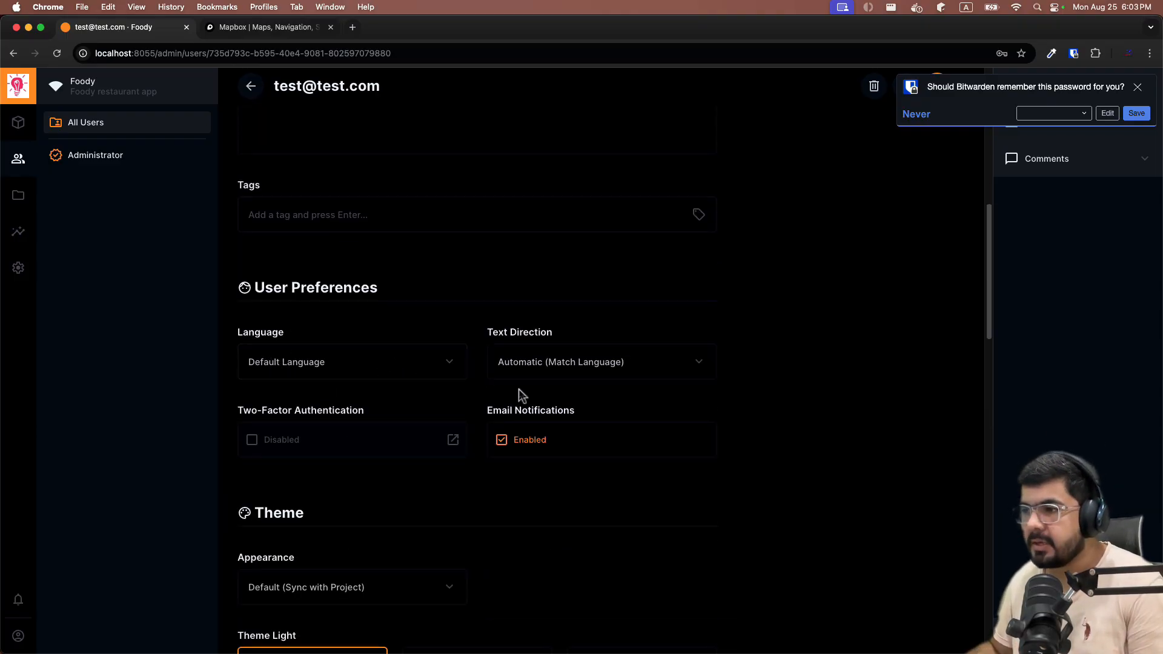
{"action": "scroll", "coordinate": [515, 388], "scroll_direction": "down", "scroll_amount": 1}
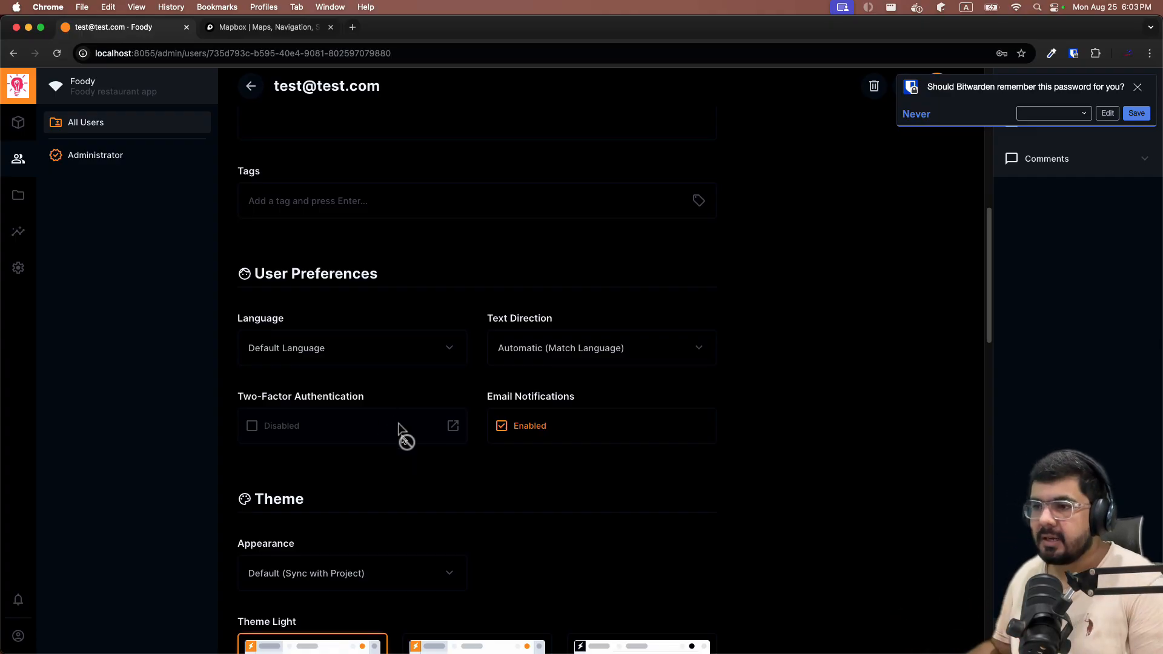
{"action": "scroll", "coordinate": [369, 403], "scroll_direction": "down", "scroll_amount": 8}
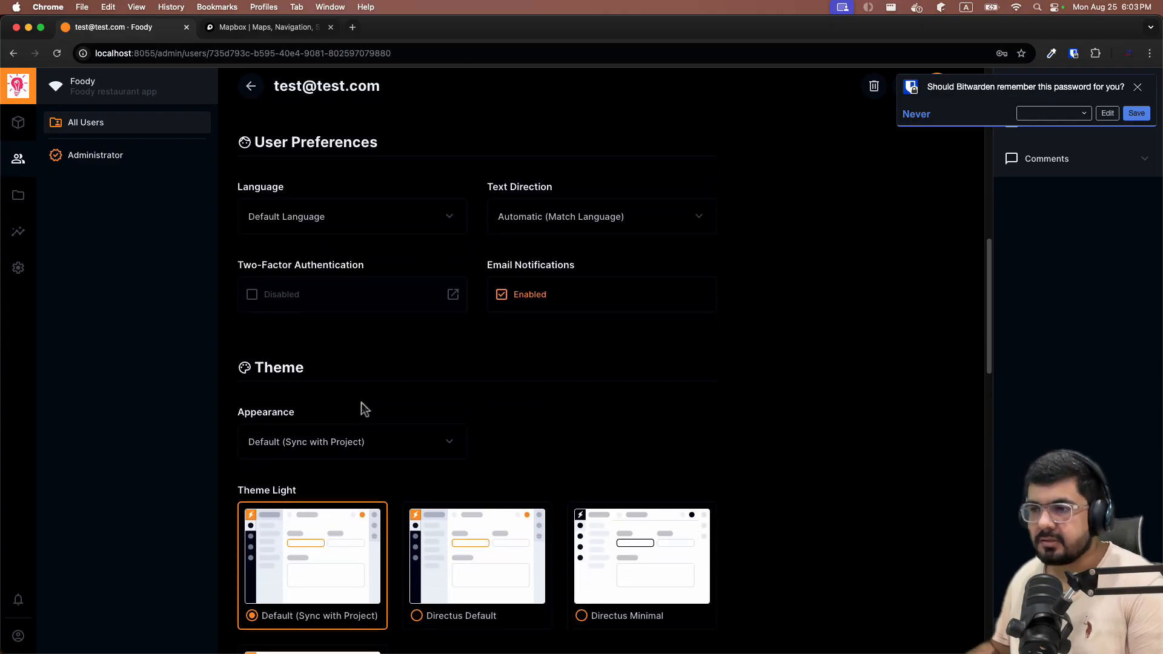
{"action": "scroll", "coordinate": [737, 486], "scroll_direction": "down", "scroll_amount": 13}
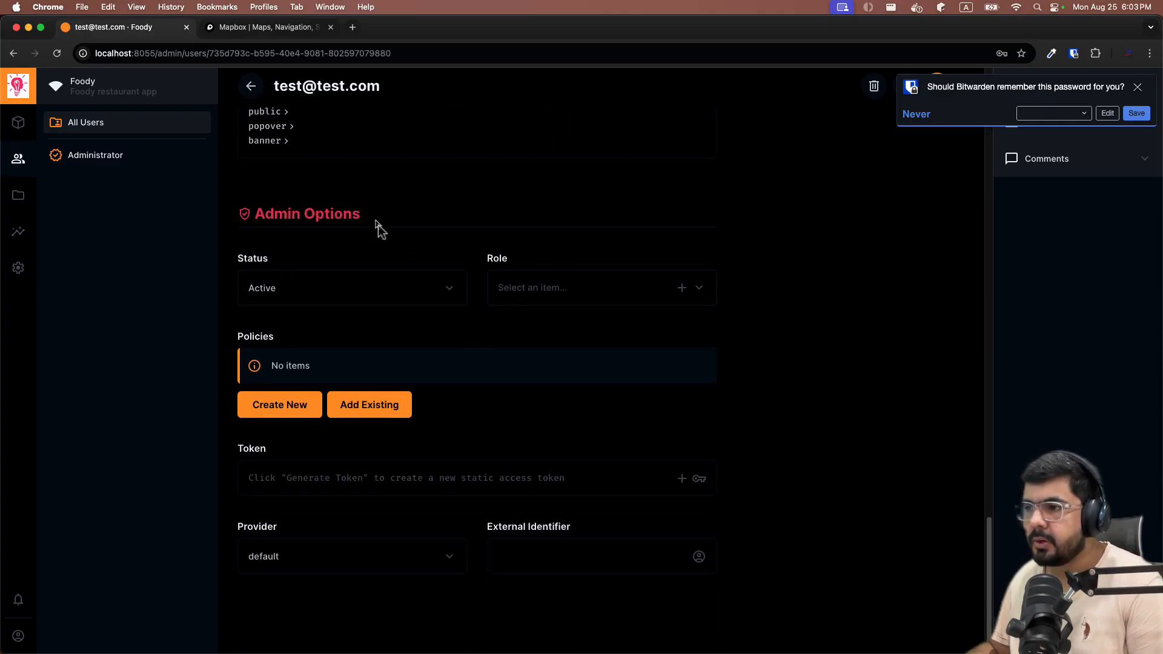
{"action": "left_click", "coordinate": [583, 298]}
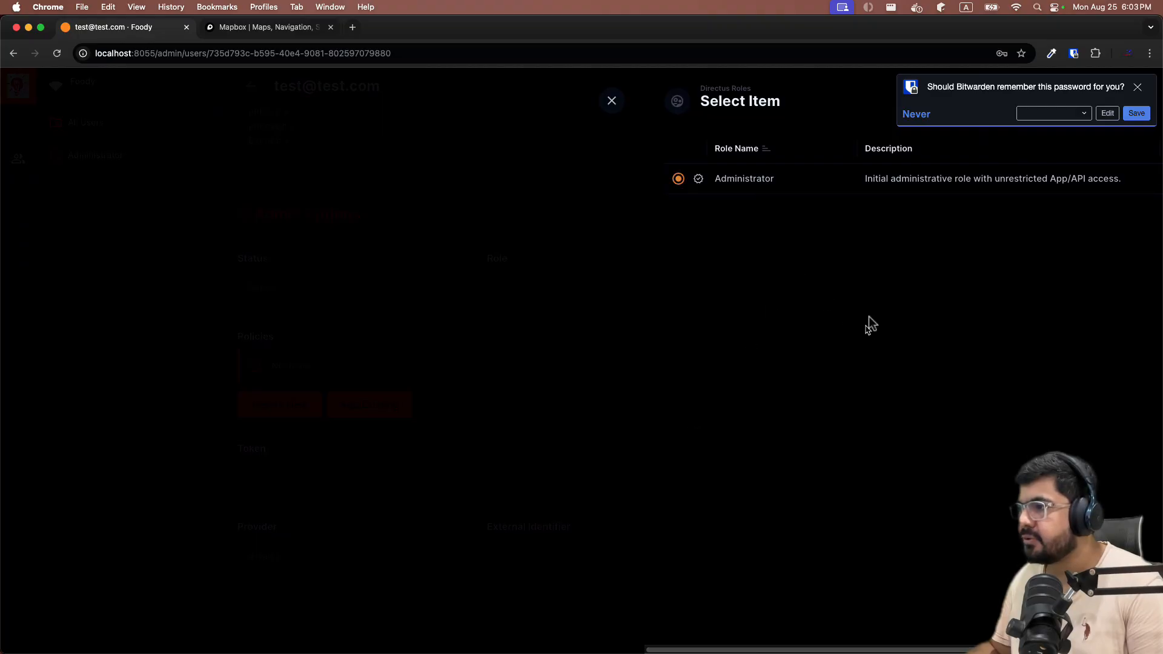
{"action": "left_click", "coordinate": [1138, 88]}
{"action": "left_click", "coordinate": [1133, 100]}
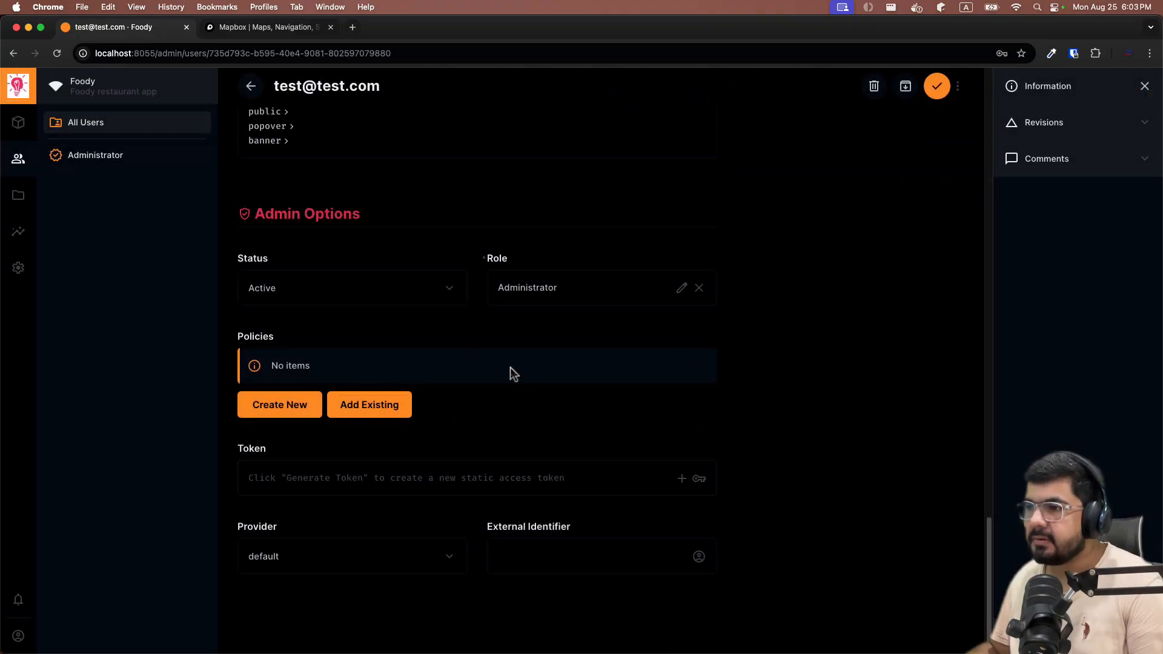
{"action": "left_click", "coordinate": [937, 88]}
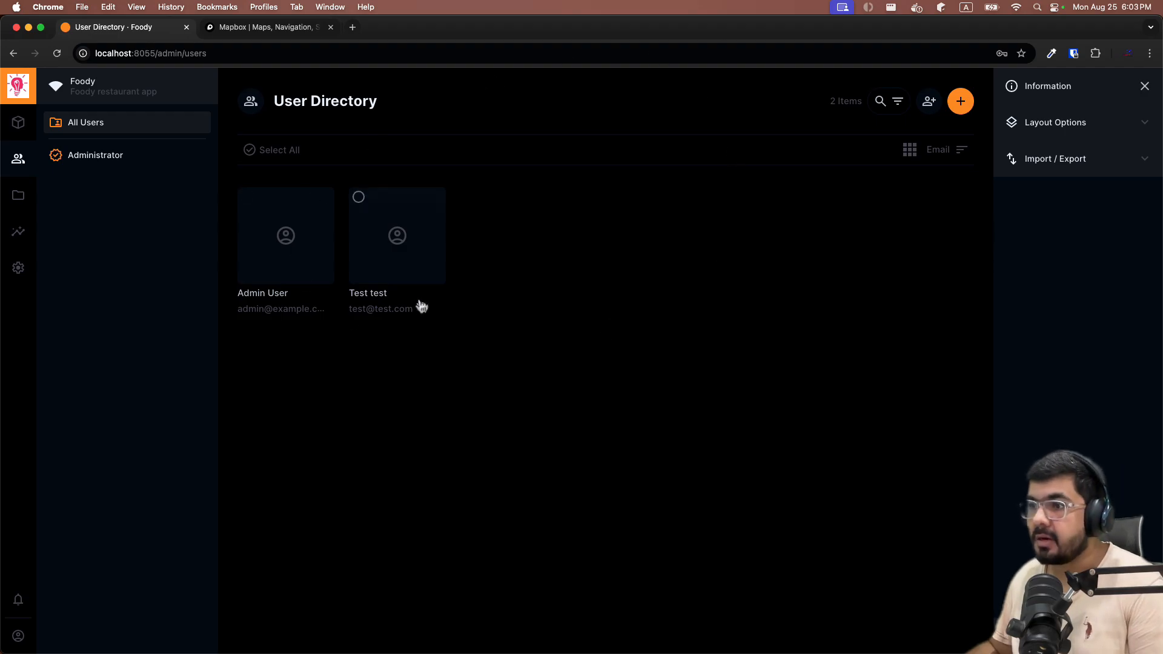
Sign out of the admin account and sign in with the test user's email and password.
{"action": "mouse_move", "coordinate": [17, 643]}
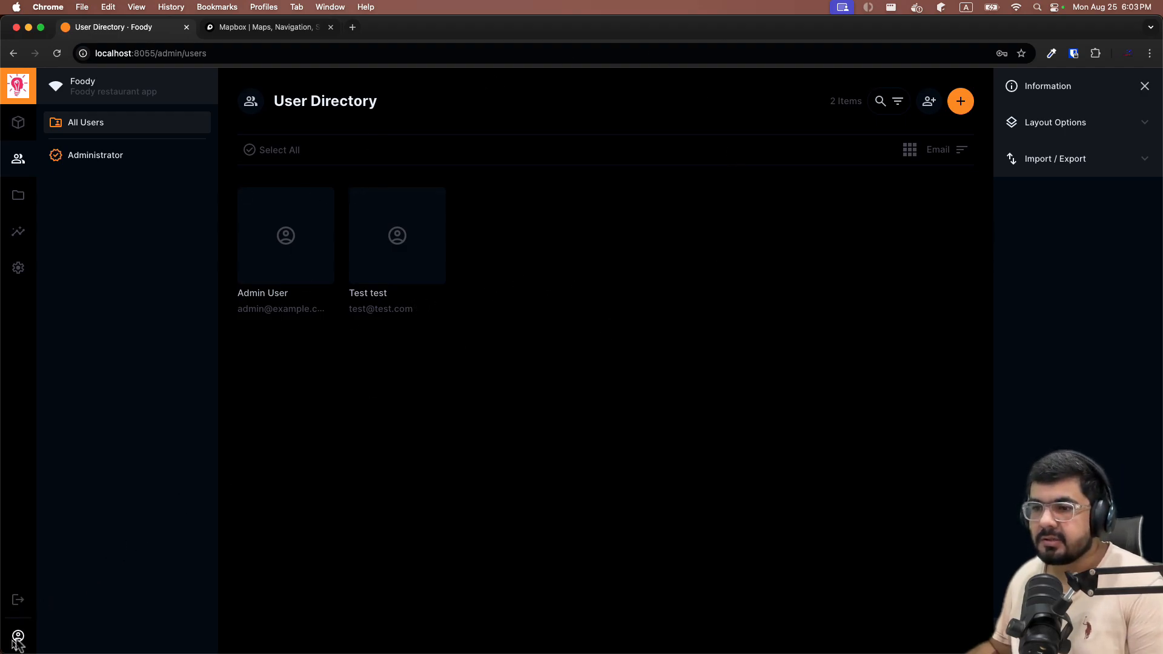
{"action": "left_click", "coordinate": [19, 601]}
{"action": "left_click", "coordinate": [671, 387]}
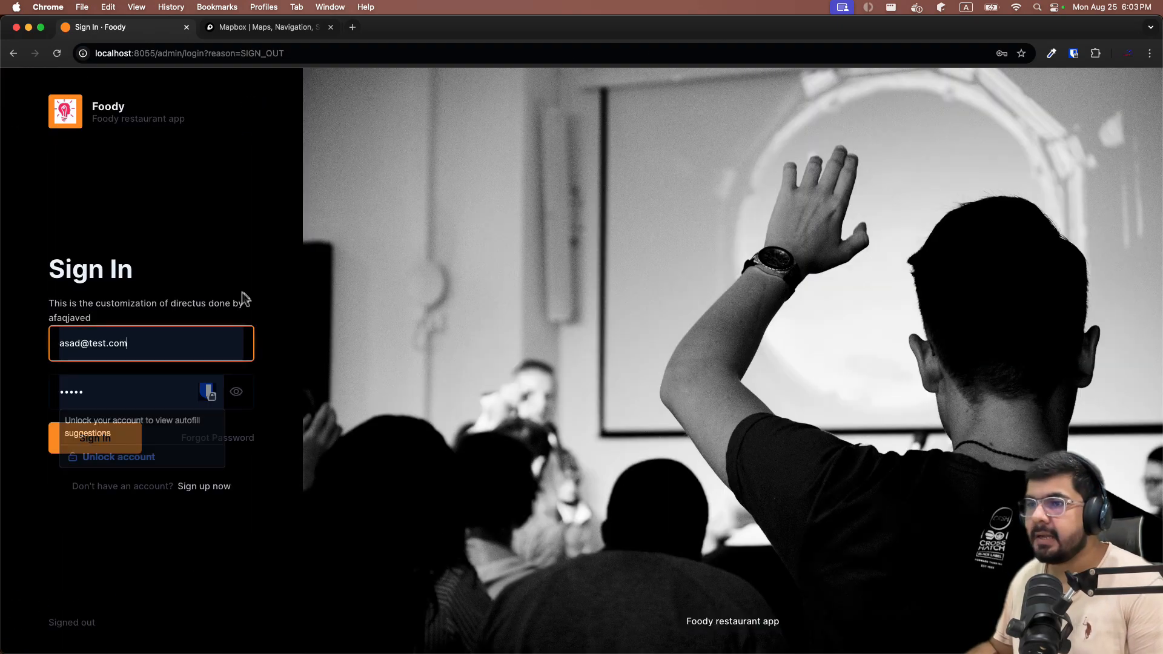
{"action": "left_click", "coordinate": [176, 350]}
{"action": "key", "text": "super+a"}
{"action": "type", "text": "asd"}
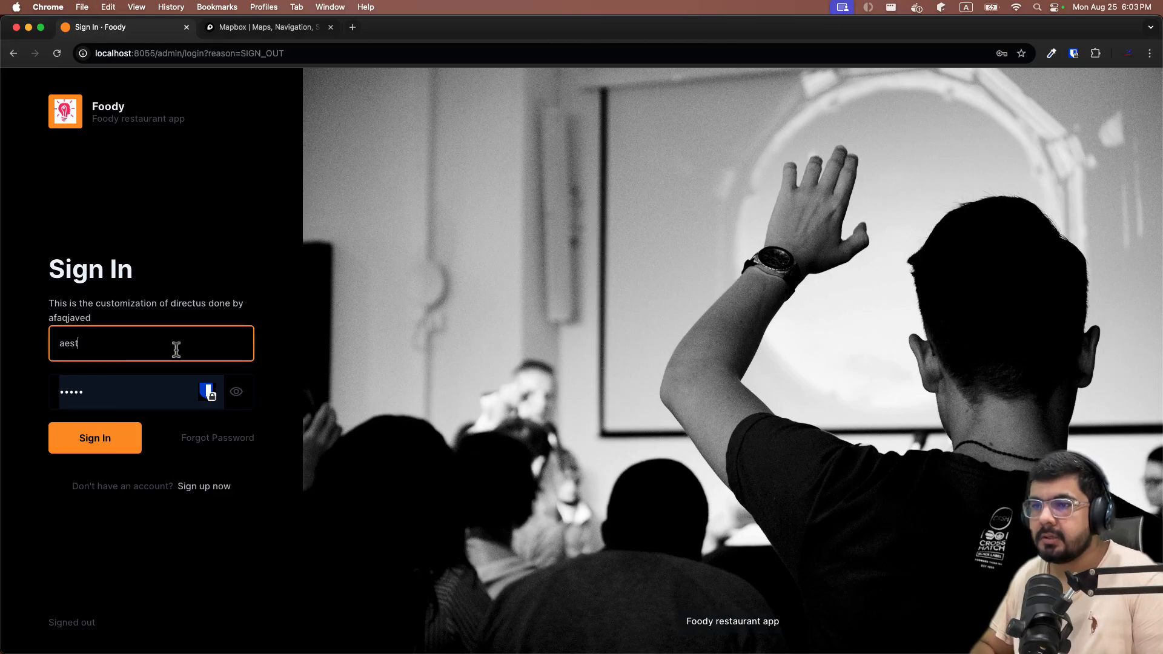
{"action": "key", "text": "BackSpace"}
{"action": "key", "text": "BackSpace"}
{"action": "key", "text": "BackSpace"}
{"action": "type", "text": "test"}
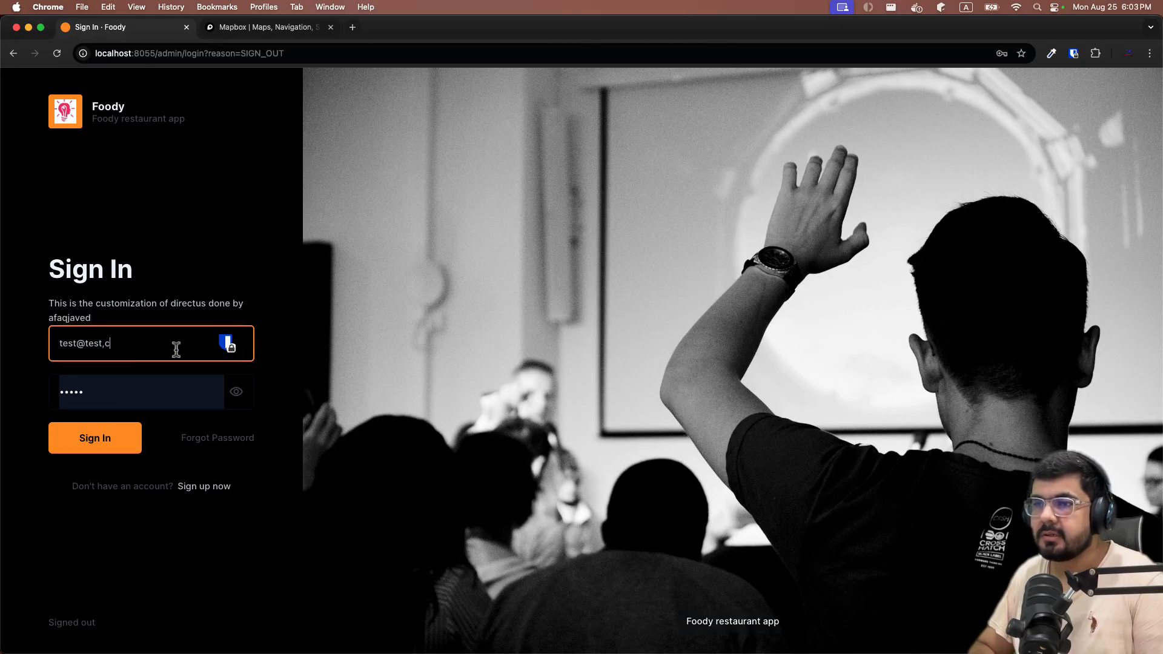
{"action": "type", "text": "@test.com"}
{"action": "key", "text": "Tab"}
{"action": "type", "text": "••••"}
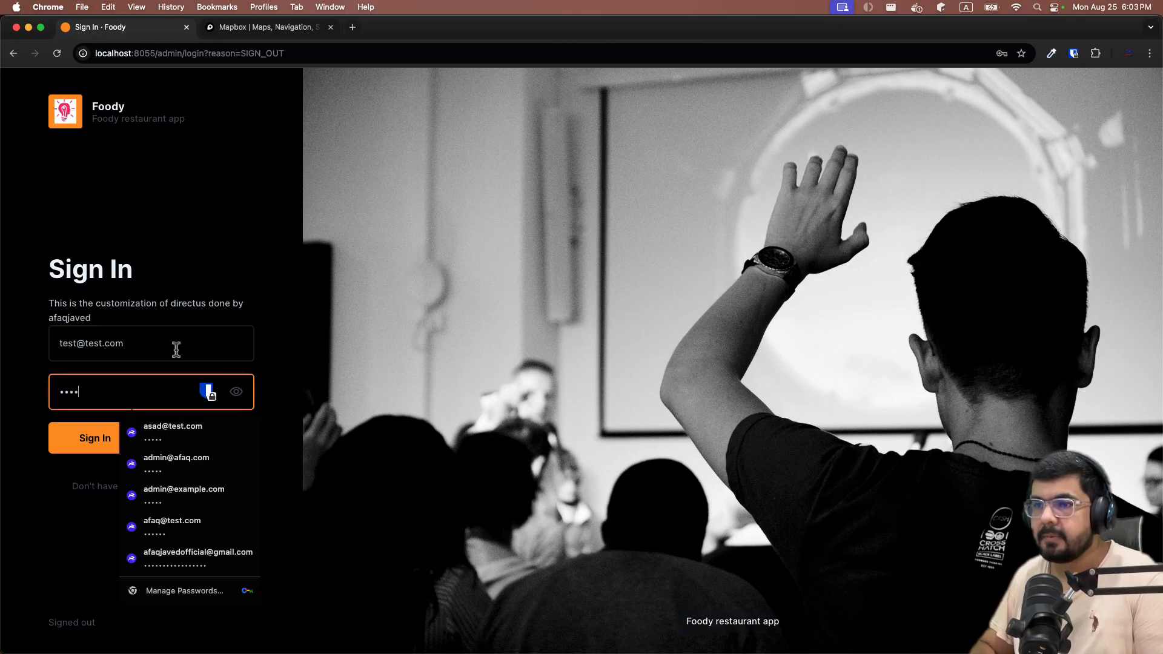
{"action": "type", "text": "••••"}
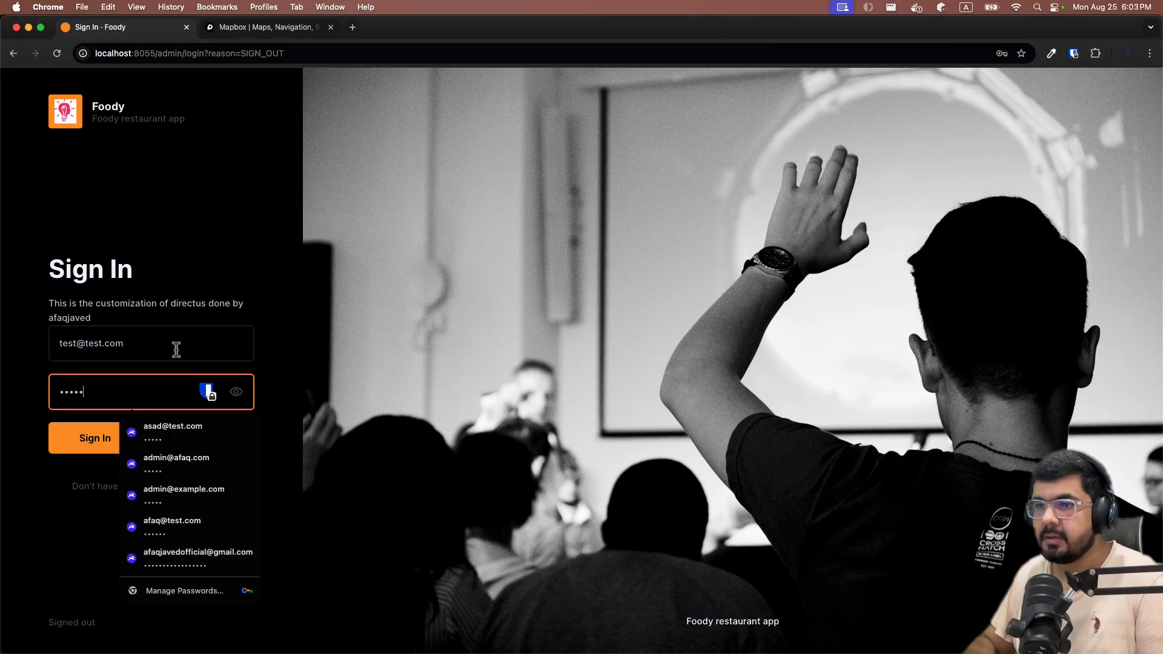
{"action": "left_click", "coordinate": [102, 443]}
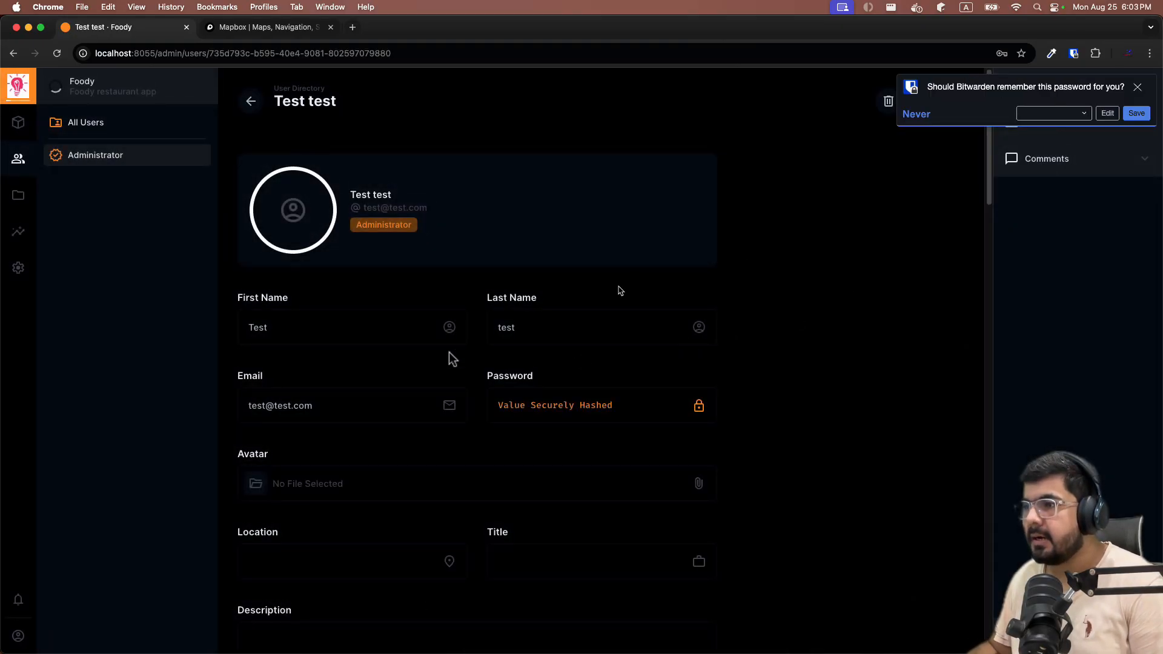
Dismiss the password prompts, check the data model settings, then begin signing out.
{"action": "left_click", "coordinate": [592, 235]}
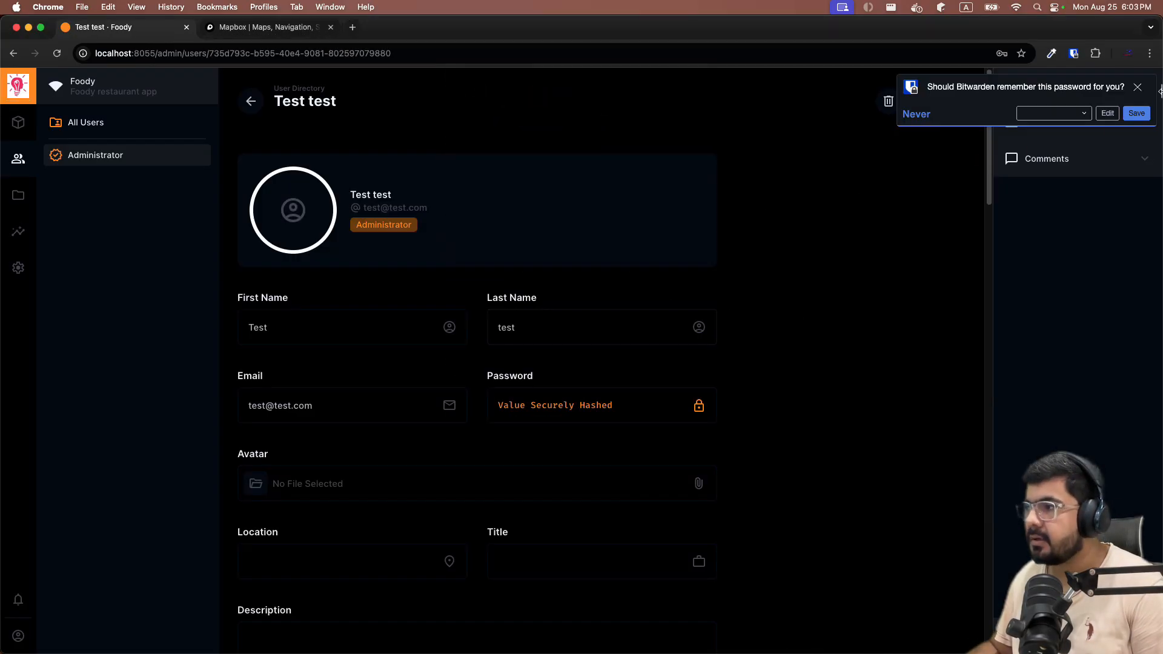
{"action": "left_click", "coordinate": [1137, 86]}
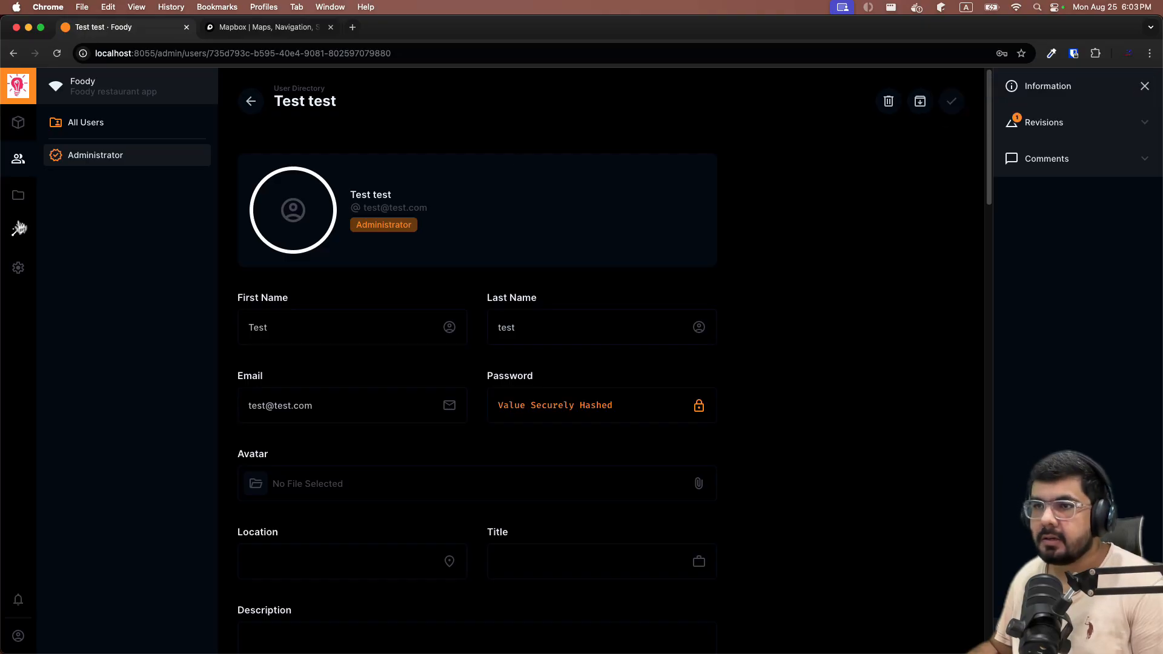
{"action": "left_click", "coordinate": [18, 267]}
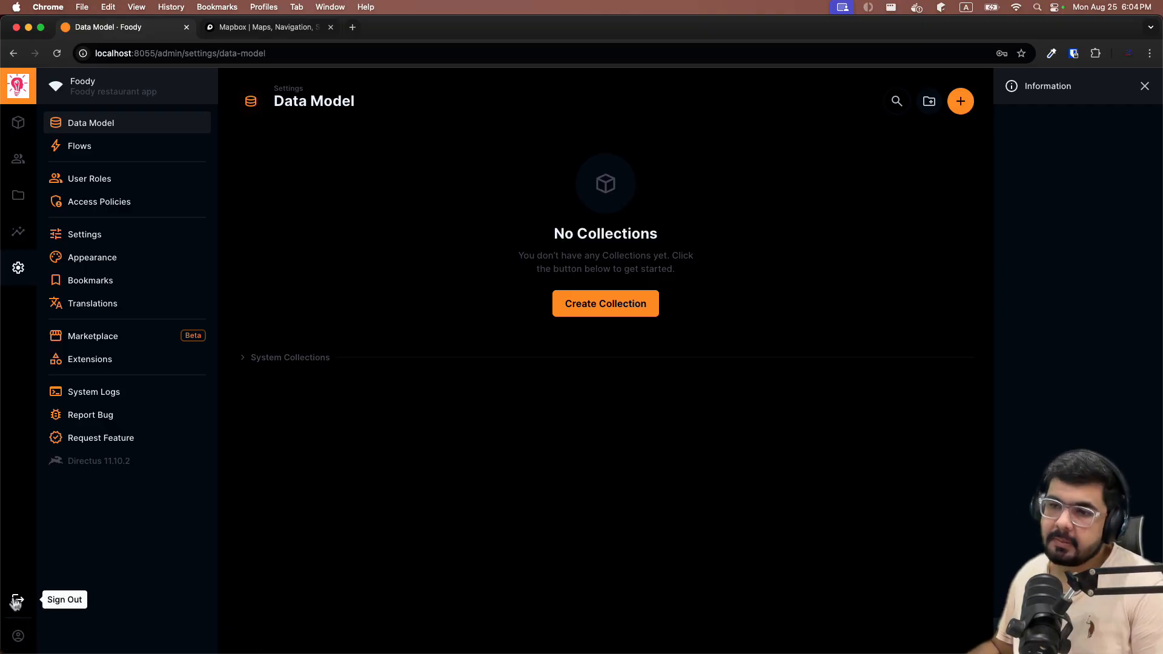
{"action": "left_click", "coordinate": [16, 601]}
Finish signing out and sign back in as the admin using the saved login.
{"action": "left_click", "coordinate": [678, 381]}
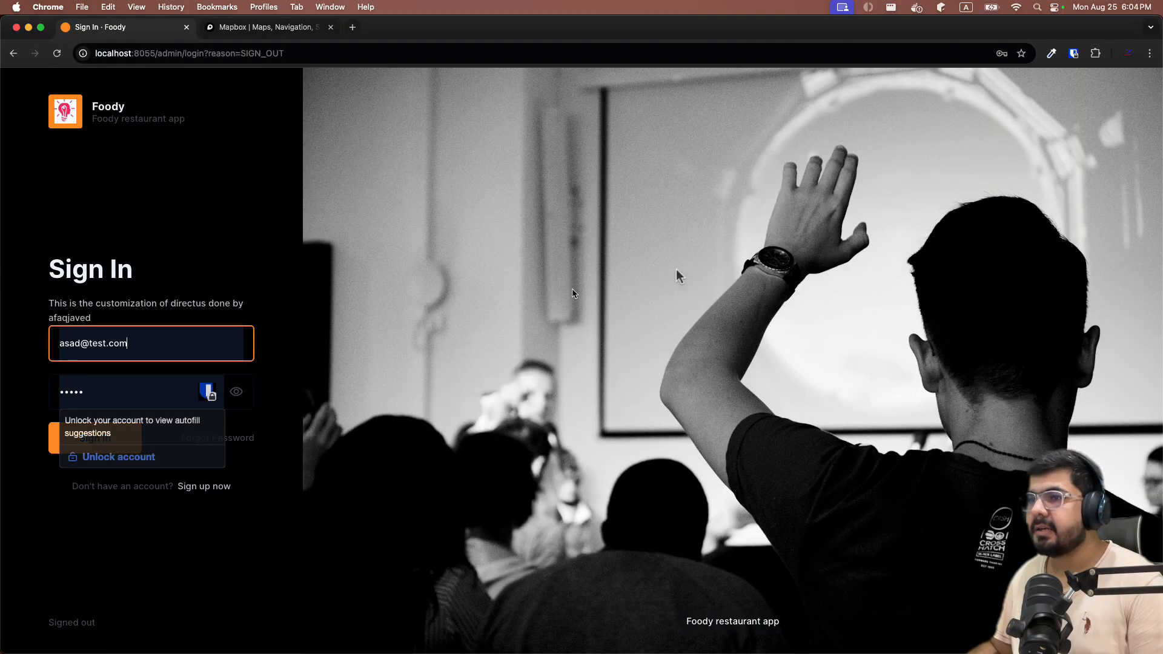
{"action": "left_click", "coordinate": [194, 341]}
{"action": "key", "text": "super+BackSpace"}
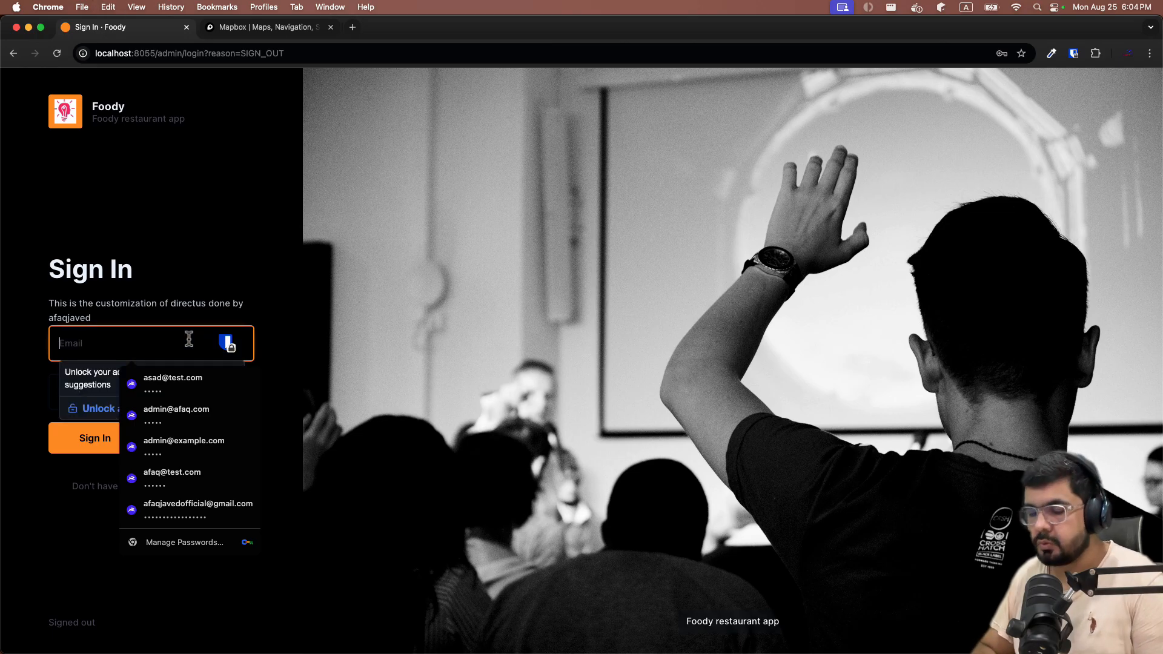
{"action": "key", "text": "Down"}
{"action": "key", "text": "Down"}
{"action": "key", "text": "Down"}
{"action": "key", "text": "Return"}
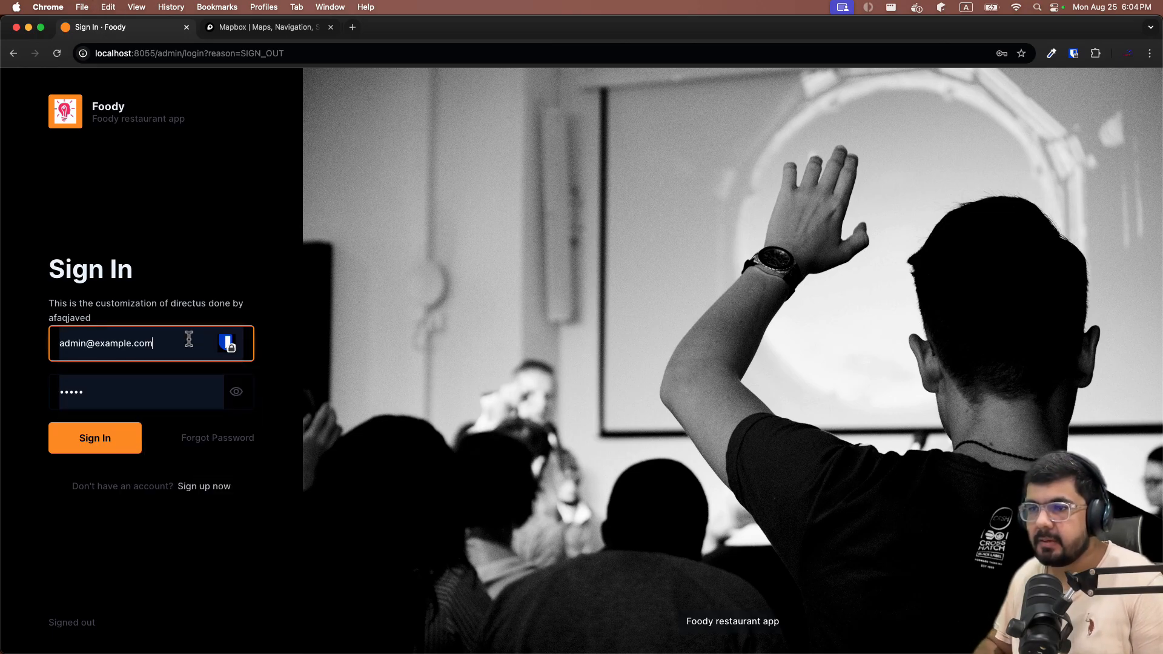
{"action": "left_click", "coordinate": [52, 441]}
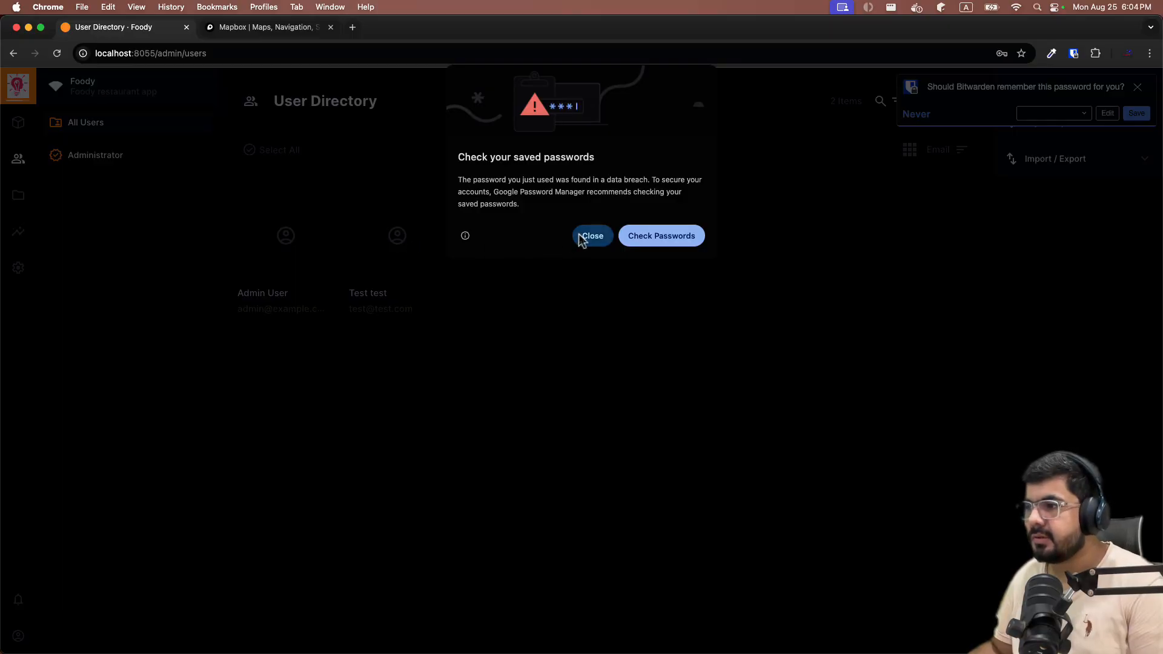
{"action": "left_click", "coordinate": [591, 235]}
Open the test user's record and permanently delete it.
{"action": "left_click", "coordinate": [397, 253]}
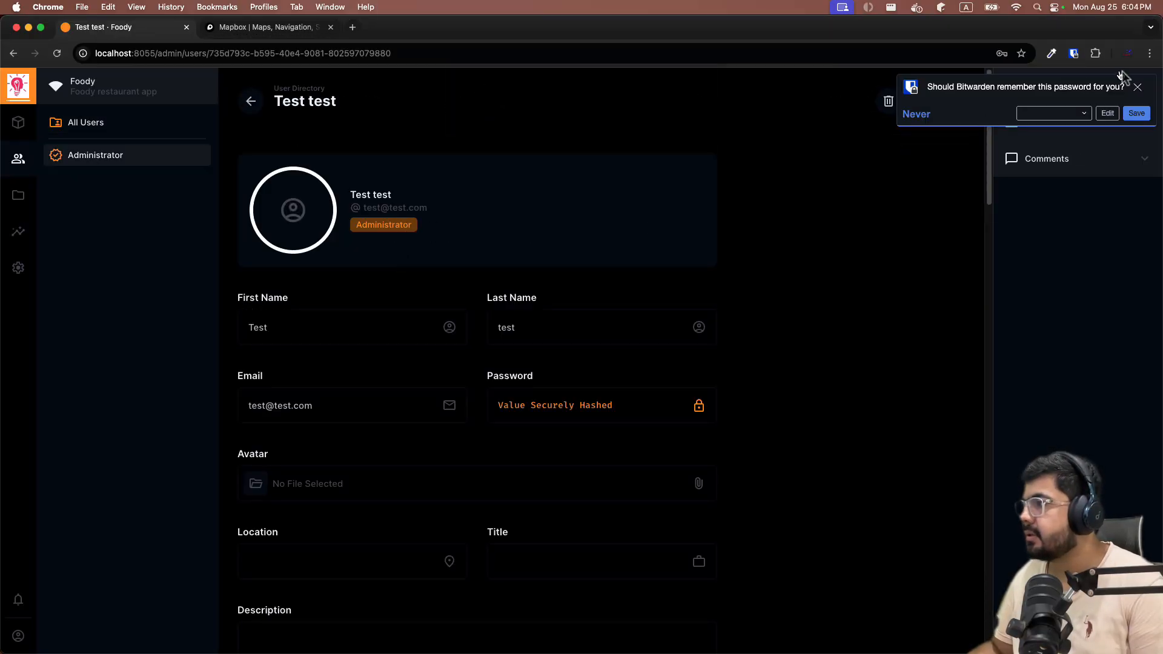
{"action": "left_click", "coordinate": [1137, 86]}
{"action": "left_click", "coordinate": [889, 101]}
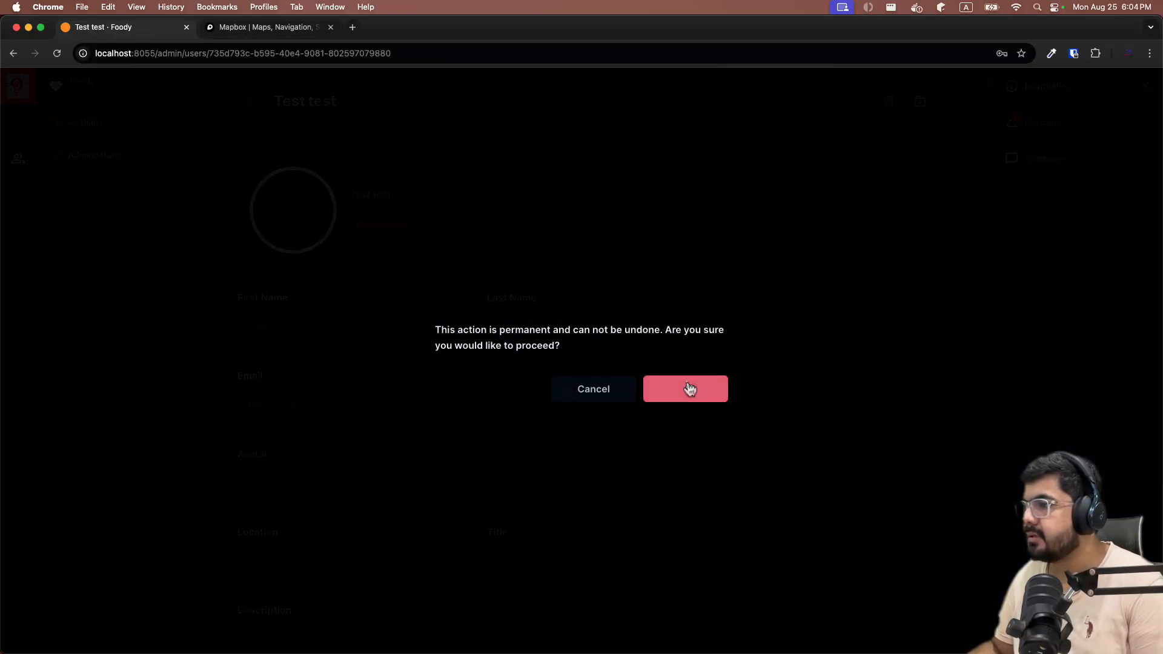
{"action": "left_click", "coordinate": [687, 387]}
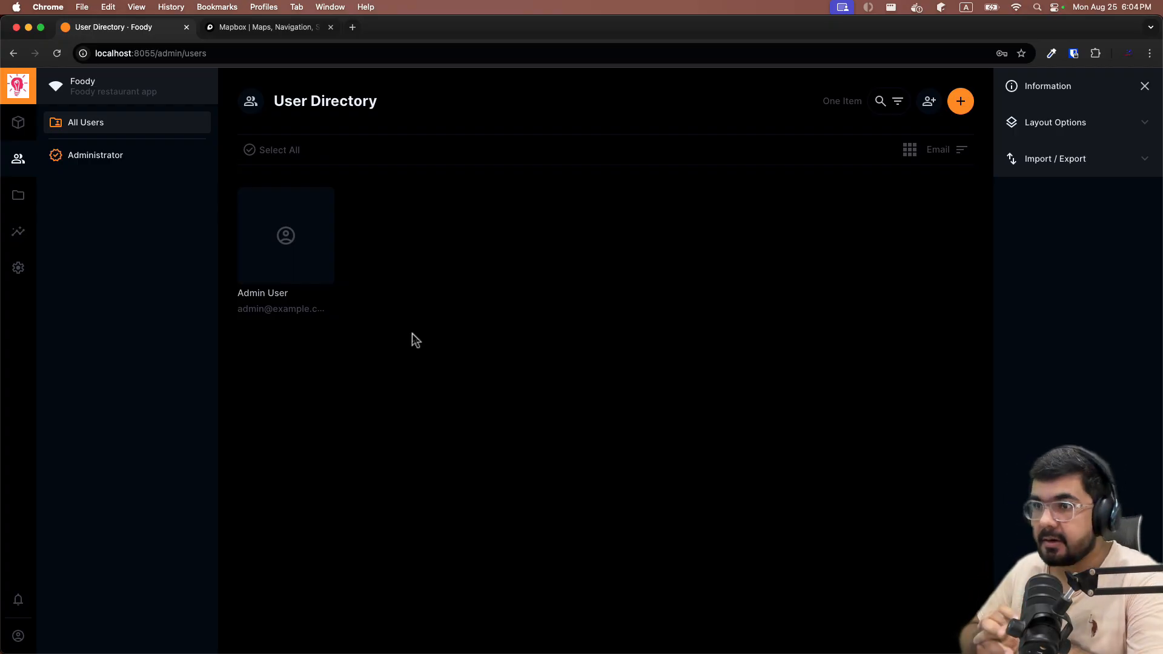
Go to Data Model settings, after a brief look at Flows, and create a collection.
{"action": "left_click", "coordinate": [18, 263]}
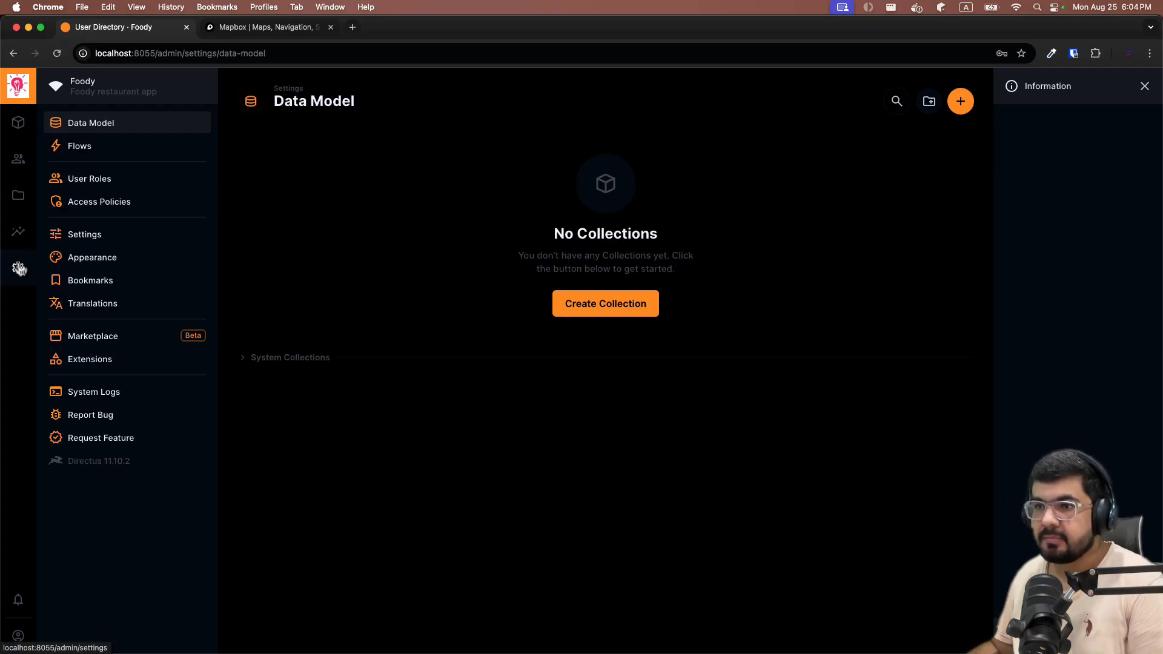
{"action": "left_click", "coordinate": [96, 152]}
{"action": "left_click", "coordinate": [98, 129]}
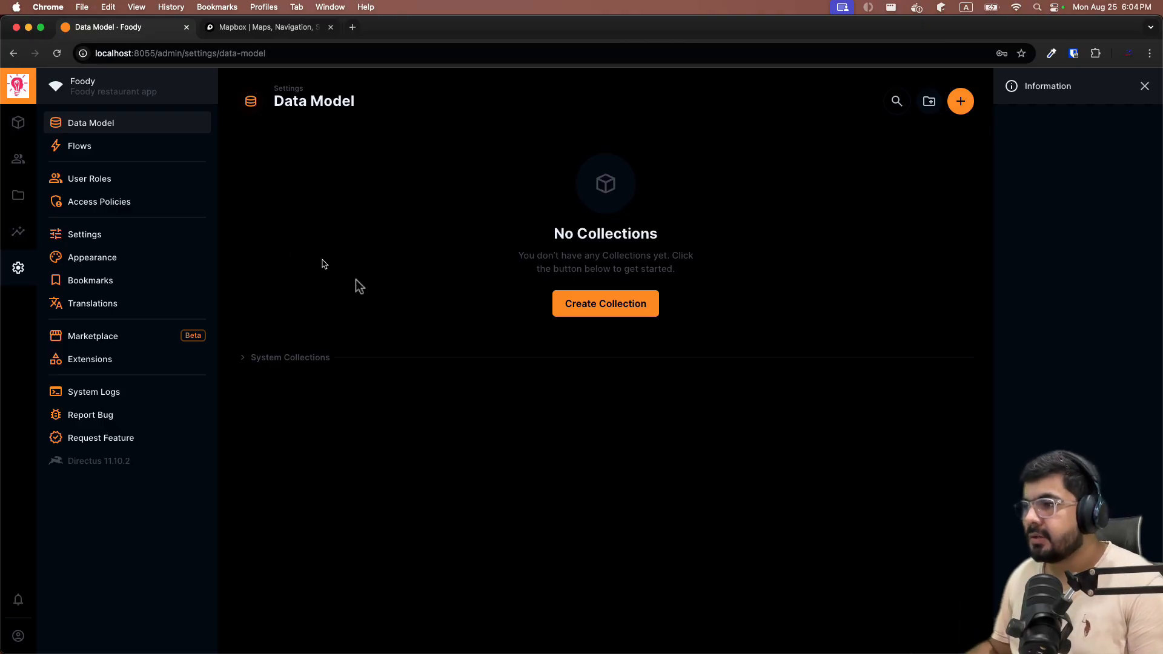
{"action": "left_click", "coordinate": [566, 304]}
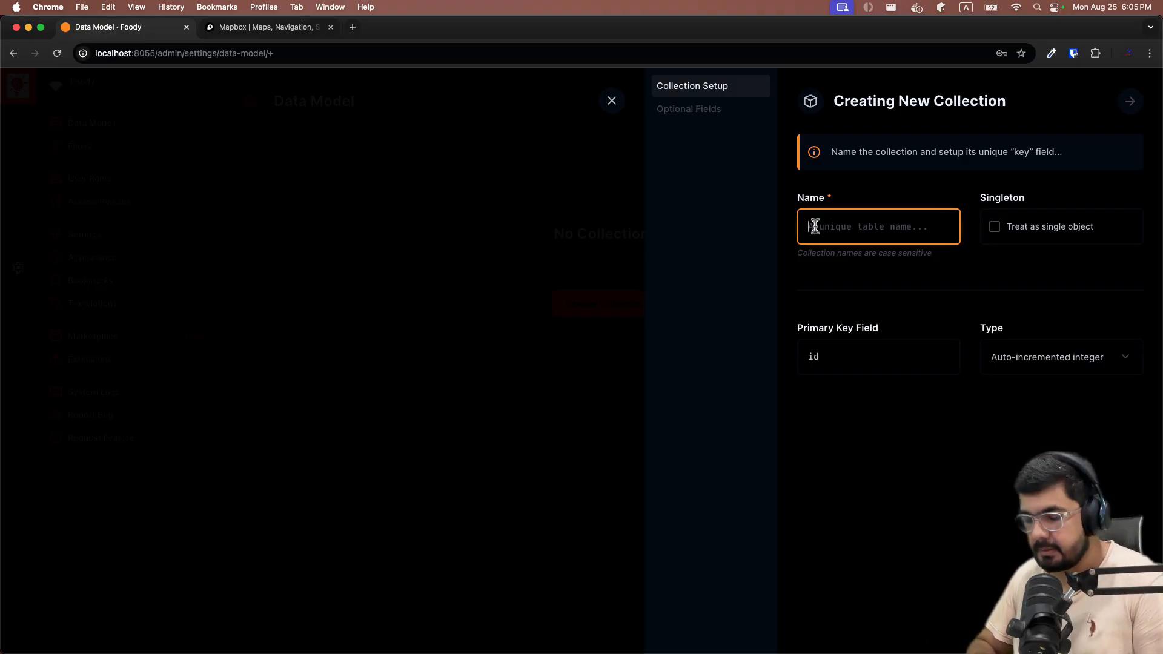
Name the collection 'todos', set its primary key to Generated UUID, and continue.
{"action": "type", "text": "todos"}
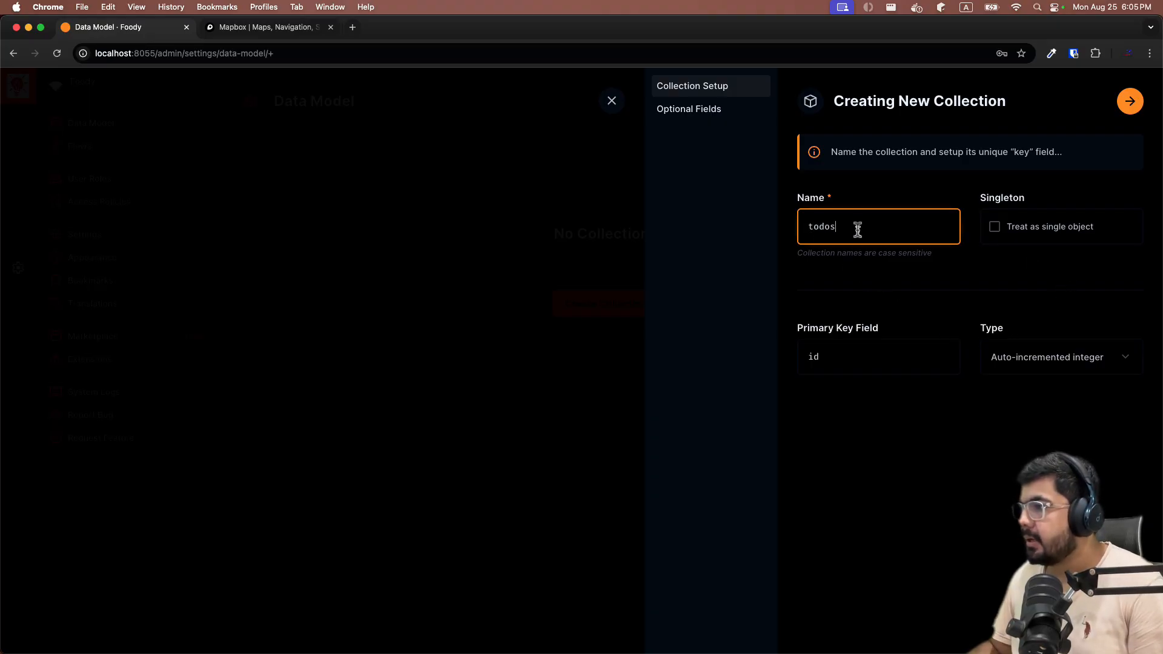
{"action": "left_click", "coordinate": [874, 281]}
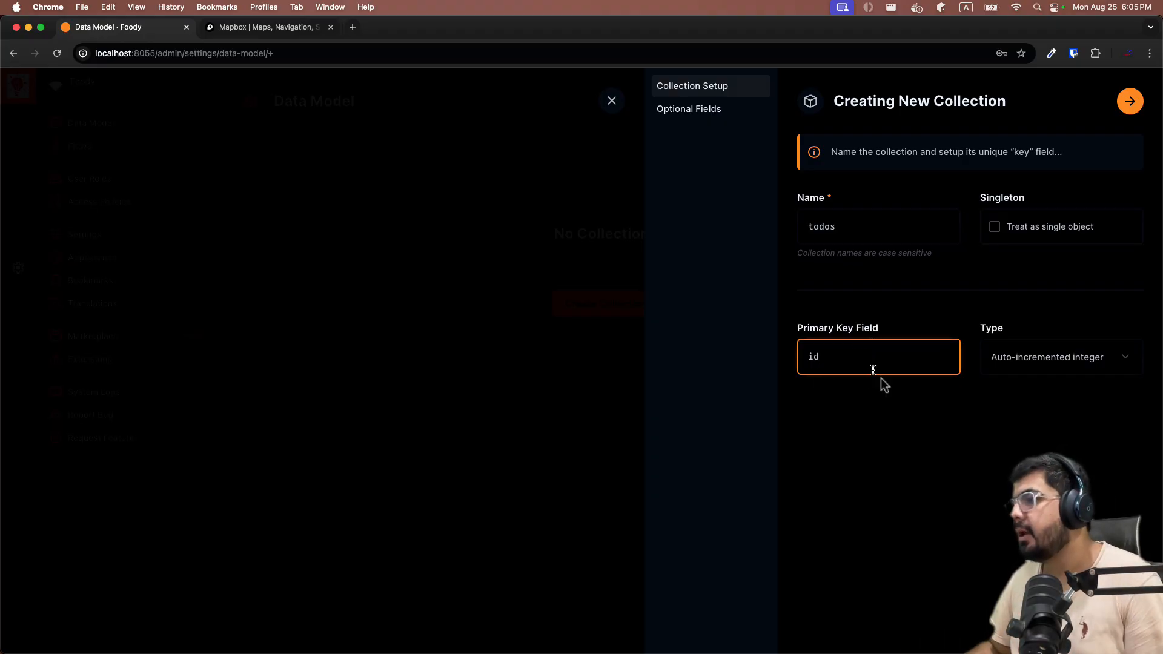
{"action": "left_click", "coordinate": [844, 459]}
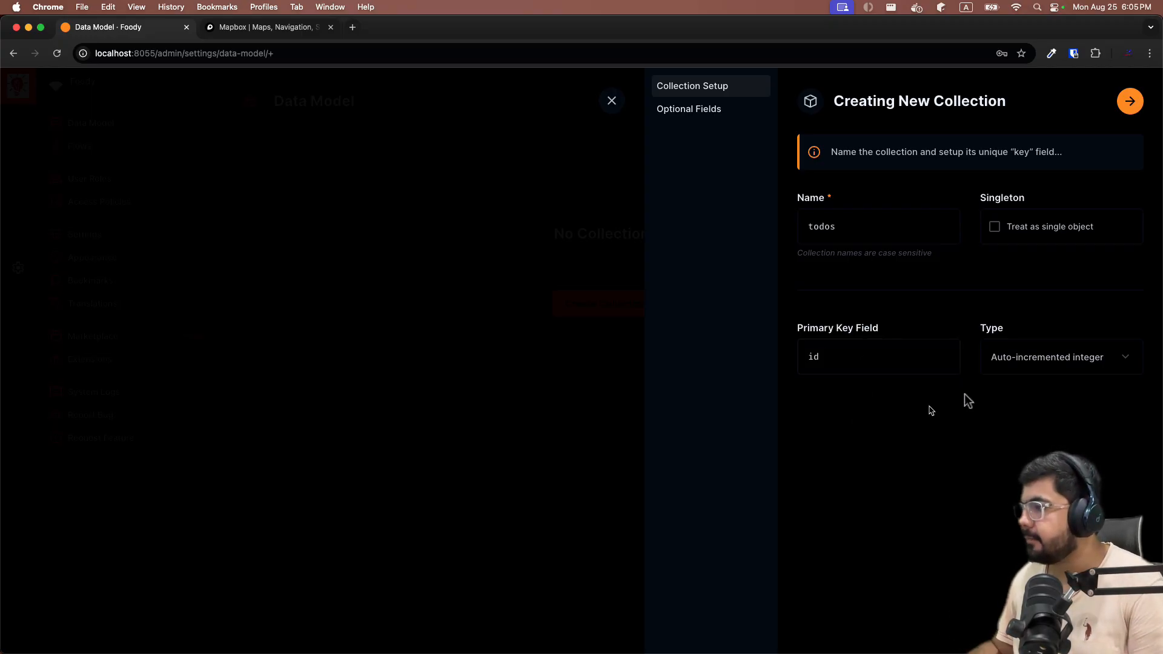
{"action": "left_click", "coordinate": [1009, 371]}
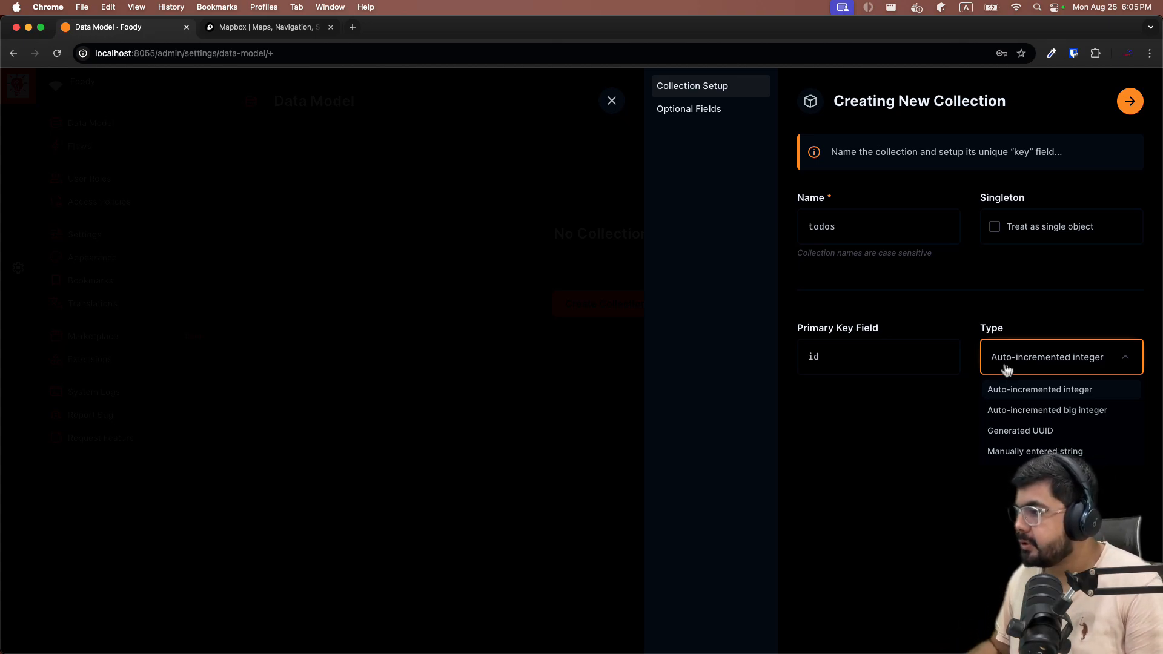
{"action": "left_click", "coordinate": [1024, 431]}
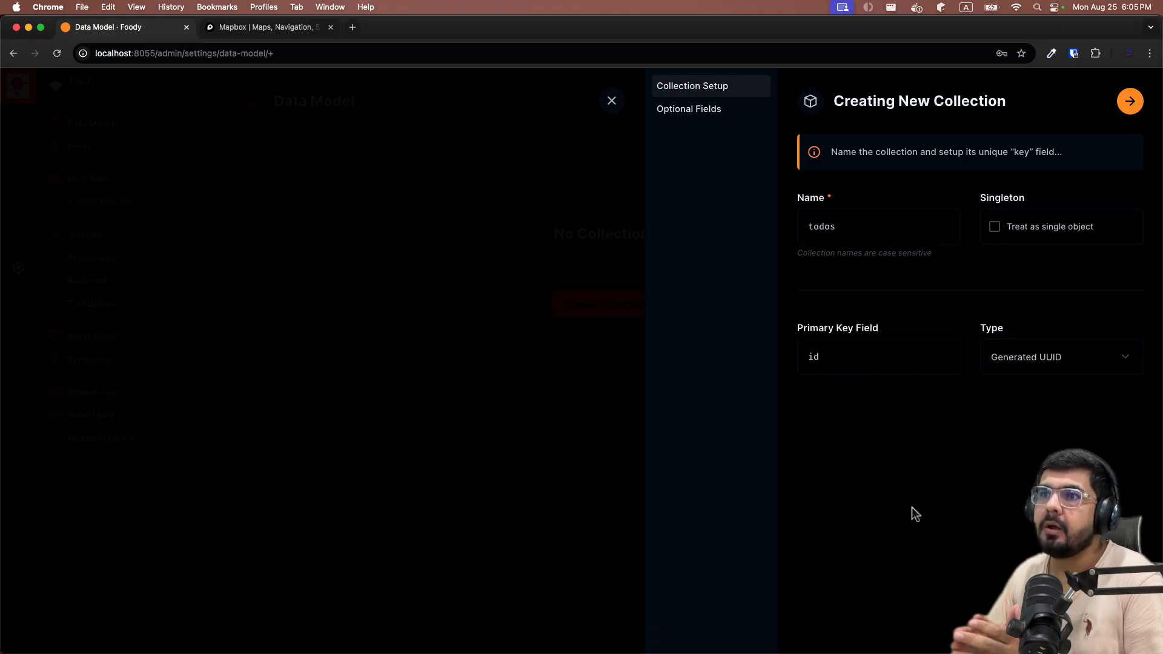
{"action": "left_click", "coordinate": [1040, 364]}
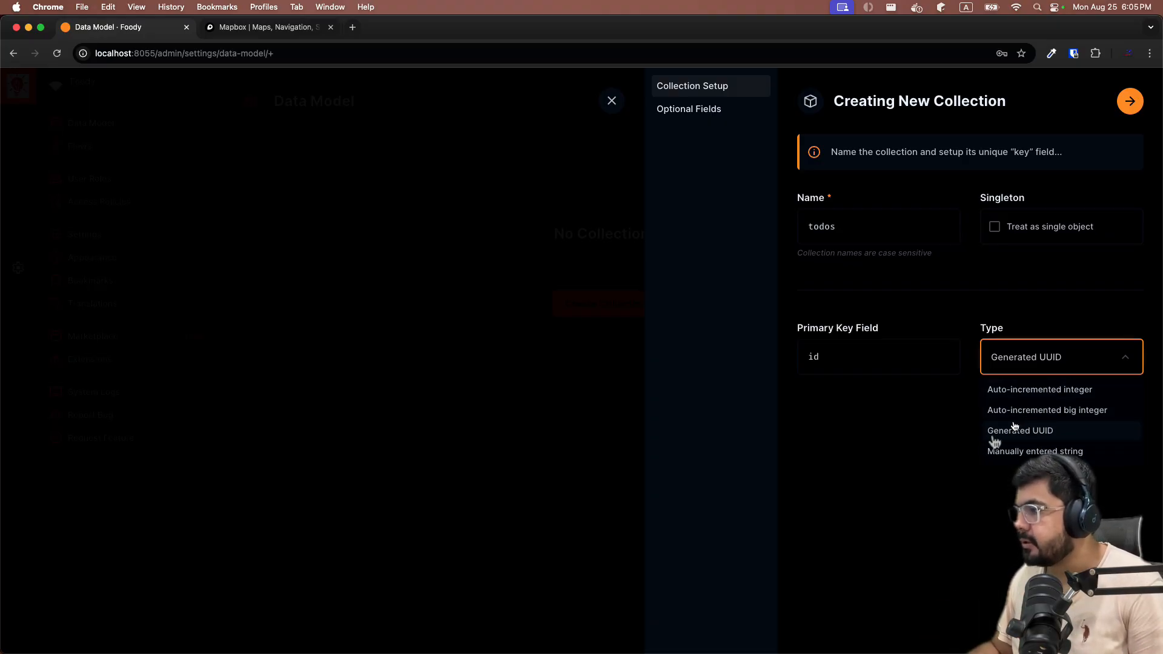
{"action": "left_click", "coordinate": [867, 439]}
{"action": "left_click", "coordinate": [1130, 101]}
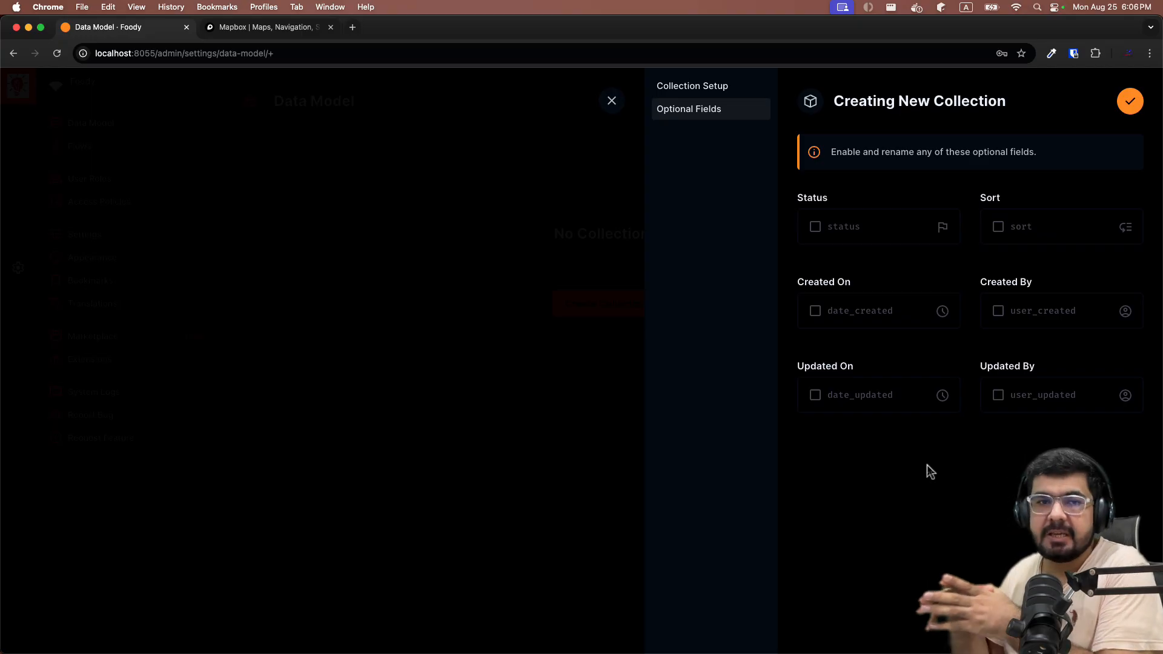
Enable date_created, date_updated, user_created, user_updated and sort fields, then create todos.
{"action": "left_click", "coordinate": [818, 312]}
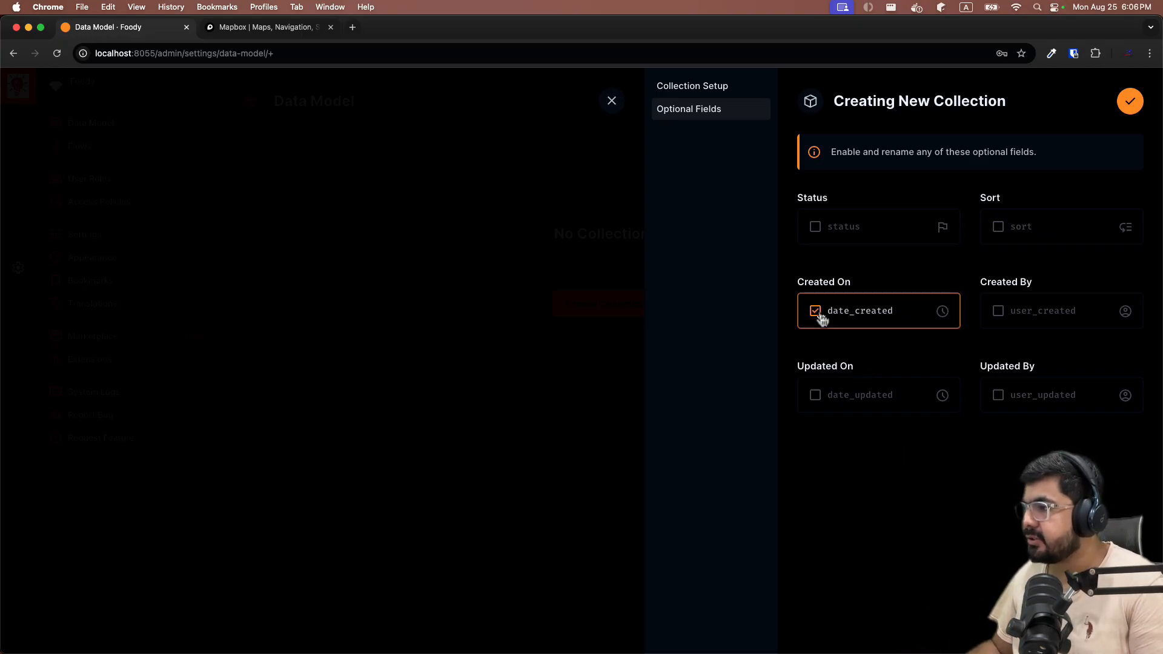
{"action": "left_click", "coordinate": [815, 395]}
{"action": "left_click", "coordinate": [997, 395]}
{"action": "left_click", "coordinate": [998, 311]}
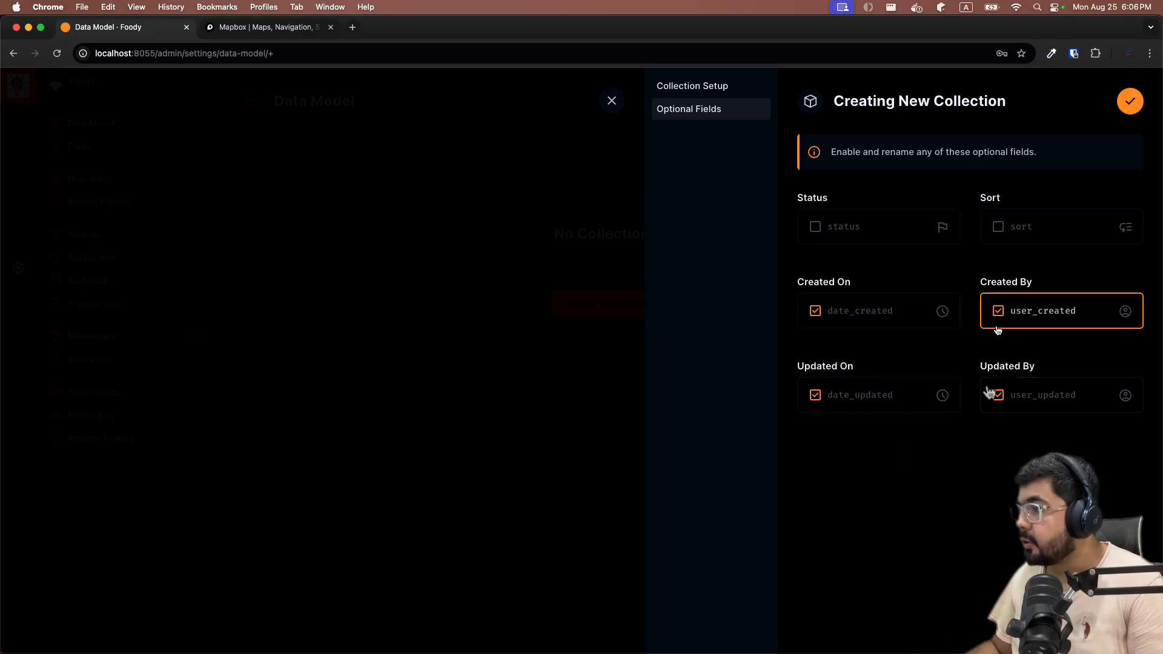
{"action": "left_click", "coordinate": [872, 306]}
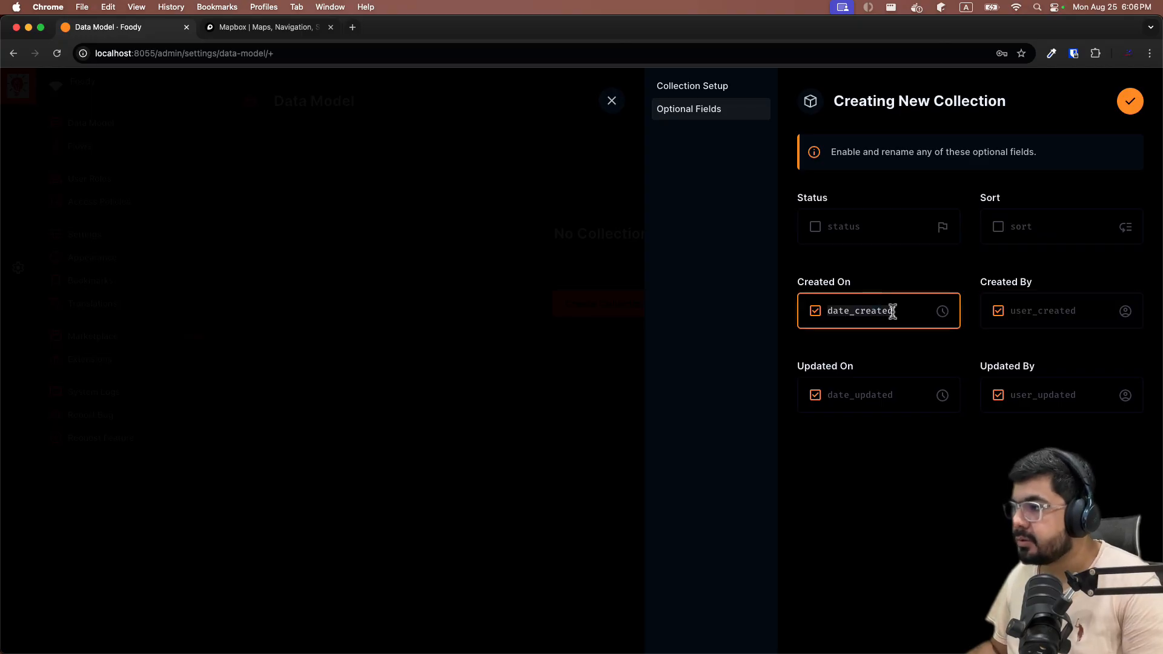
{"action": "left_click", "coordinate": [896, 311]}
{"action": "type", "text": "_"}
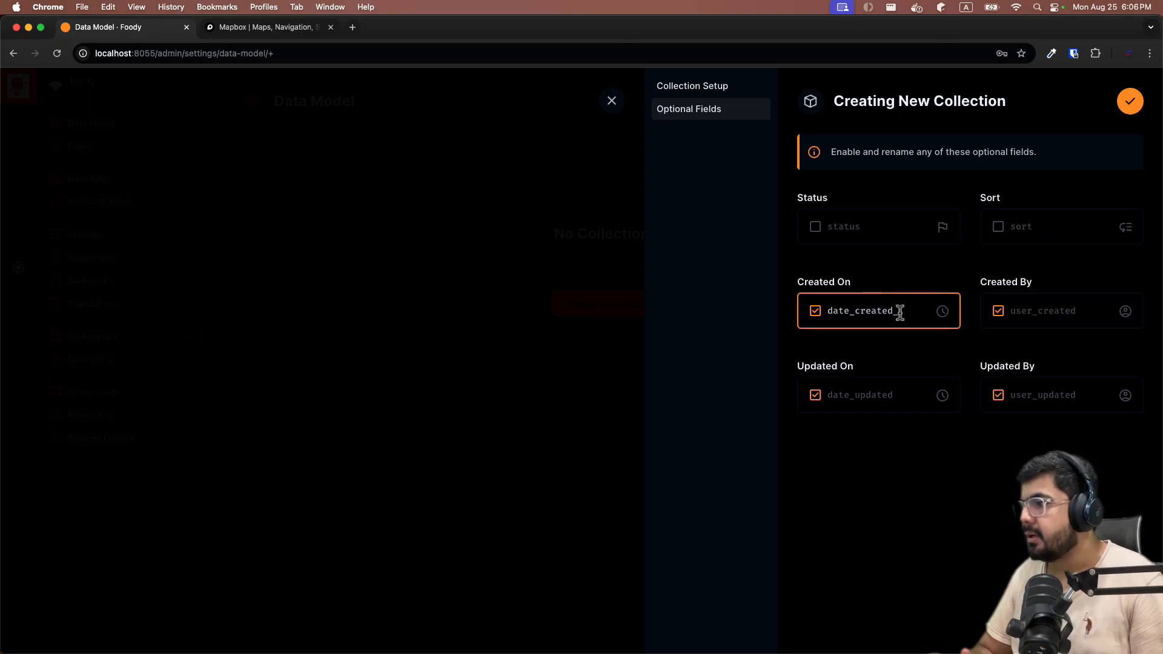
{"action": "type", "text": "dem"}
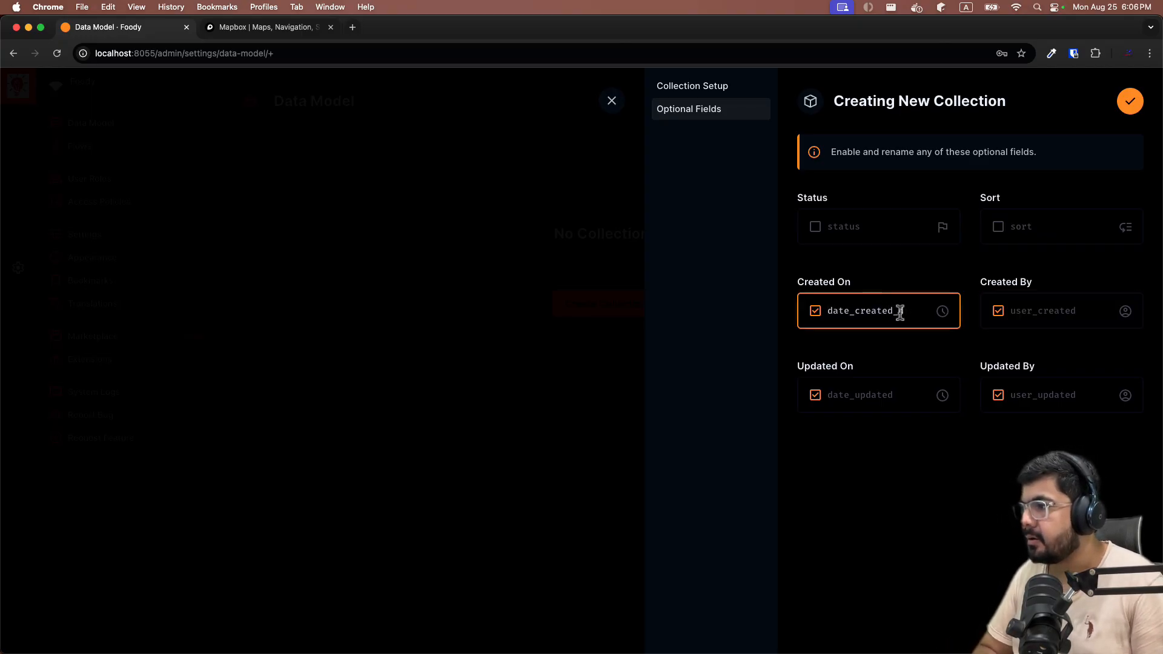
{"action": "type", "text": "now"}
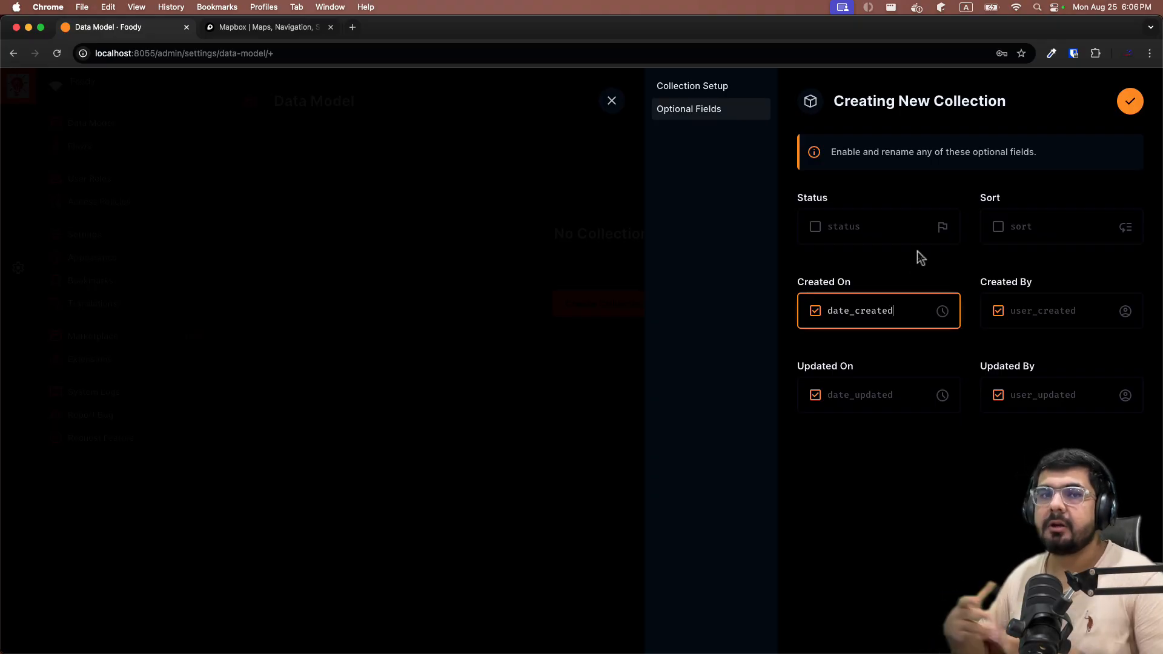
{"action": "left_click", "coordinate": [998, 226]}
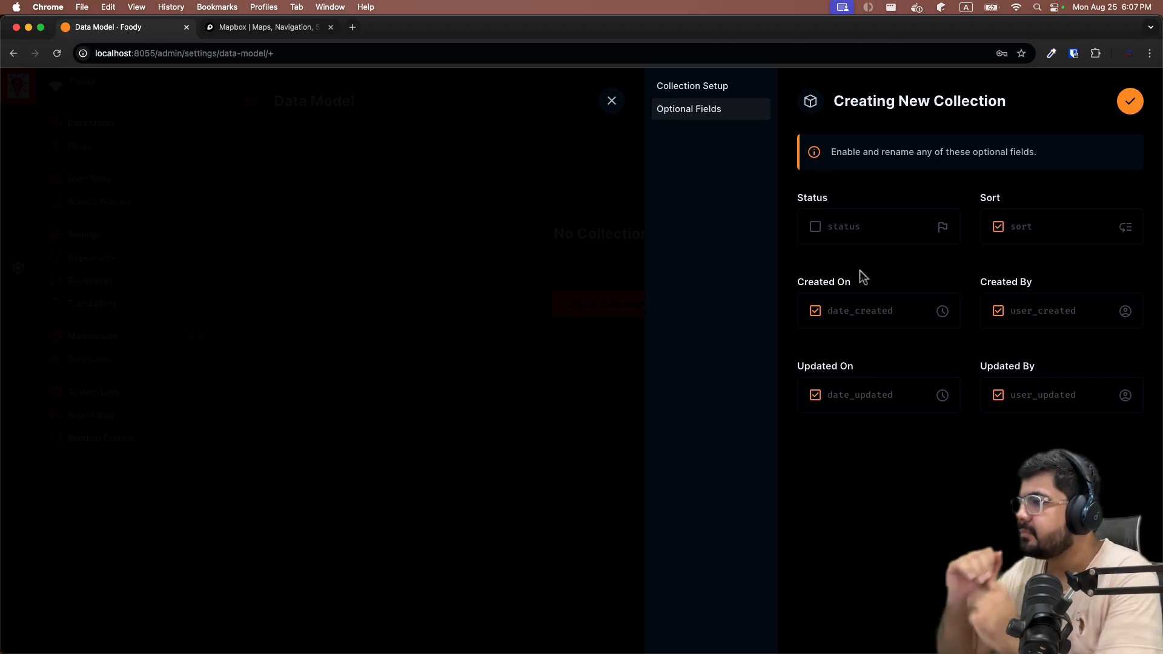
{"action": "left_click", "coordinate": [1131, 101]}
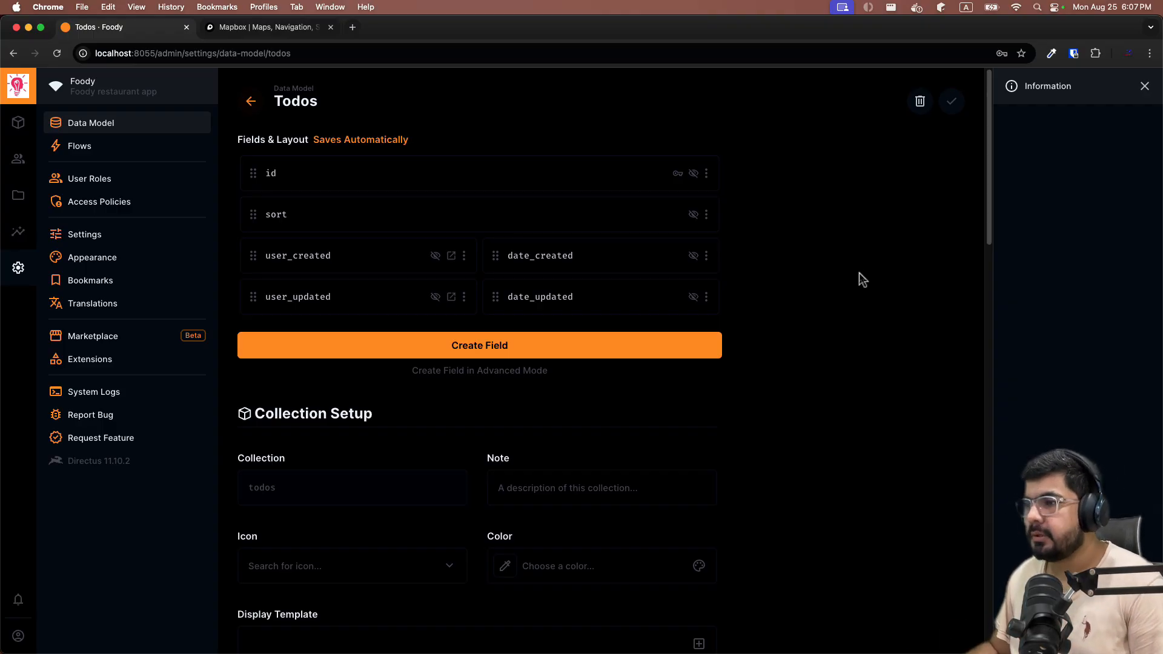
Create an Input field keyed 'title' with String type and a NULL default value.
{"action": "left_click", "coordinate": [466, 352]}
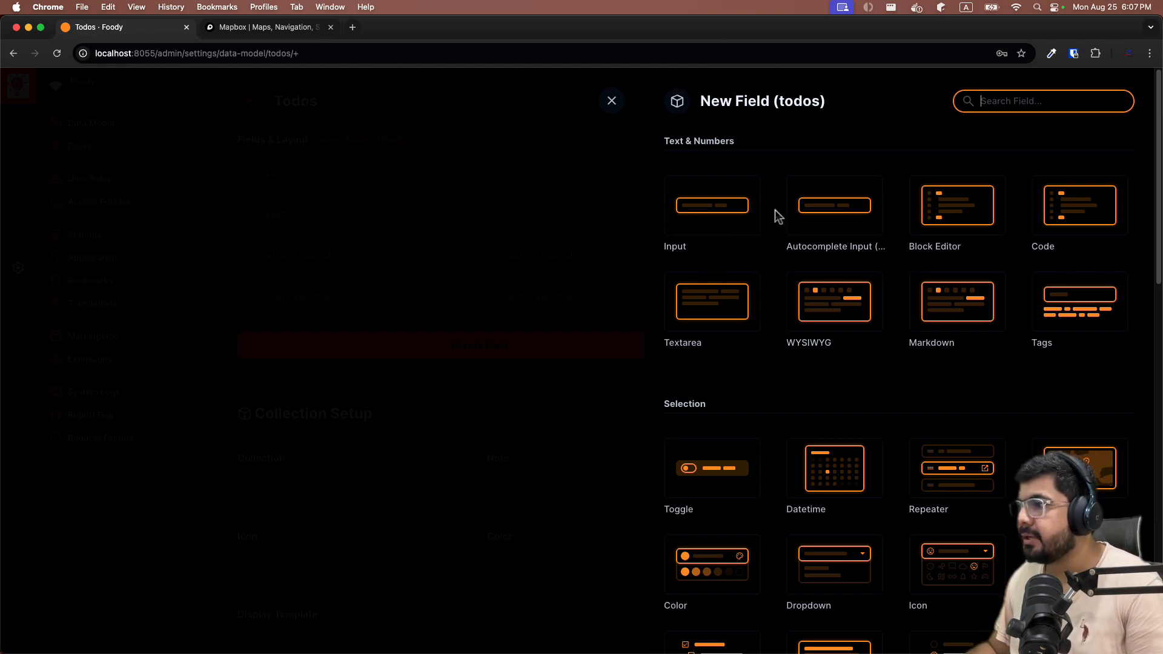
{"action": "left_click", "coordinate": [752, 206]}
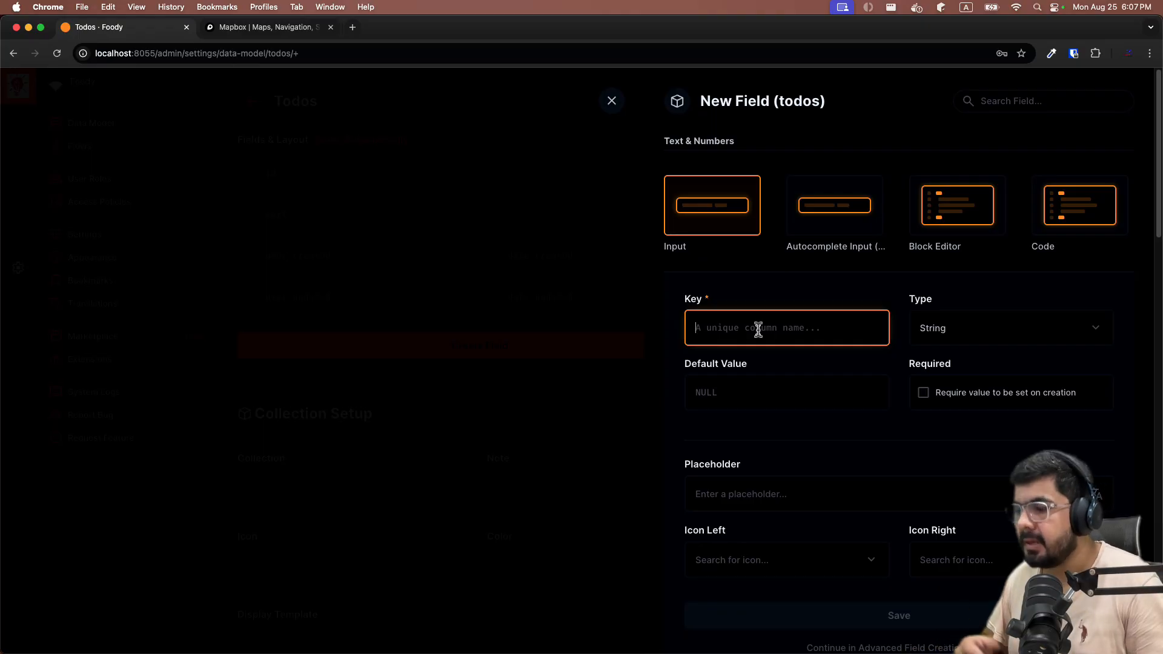
{"action": "type", "text": "title"}
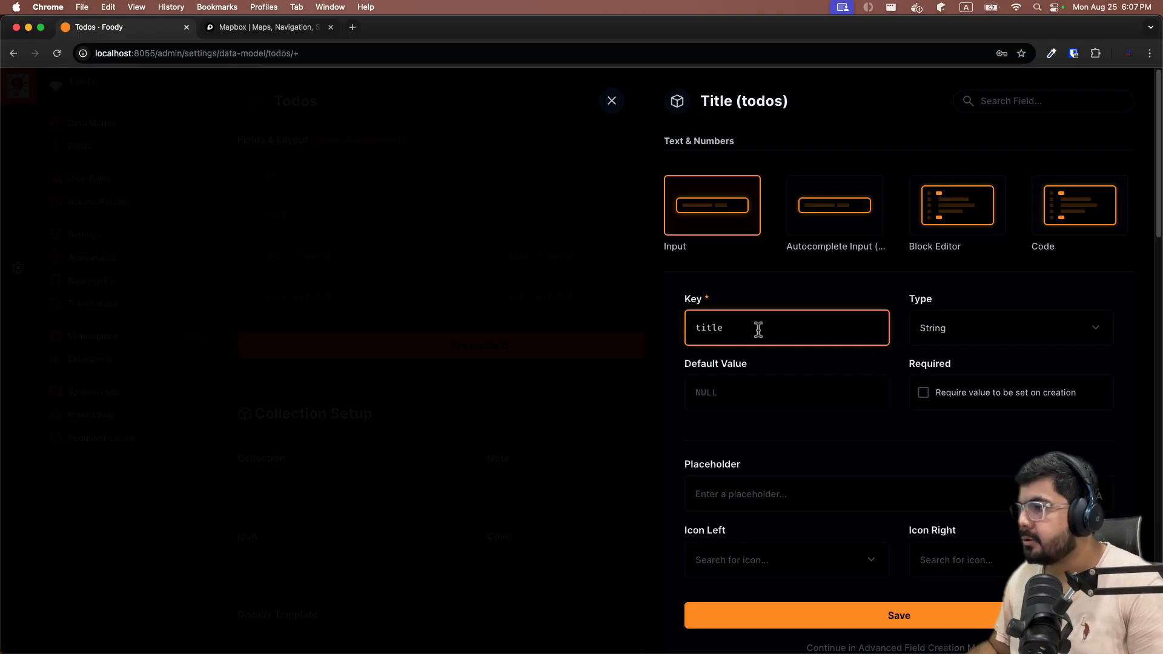
{"action": "left_click", "coordinate": [978, 340]}
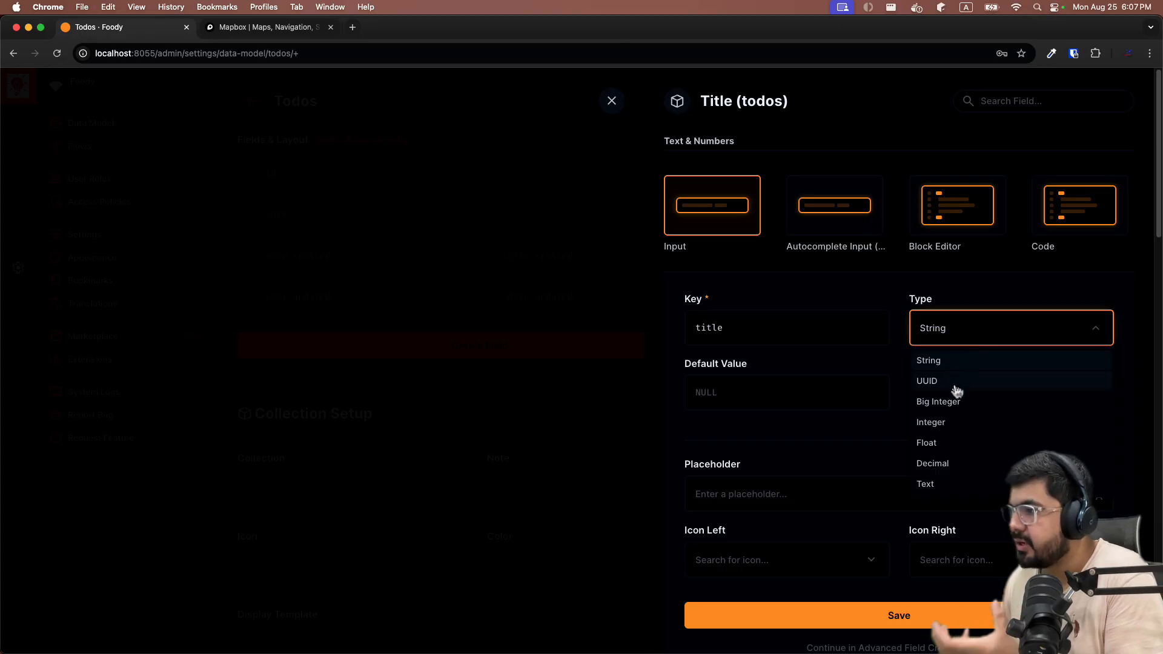
{"action": "left_click", "coordinate": [886, 282]}
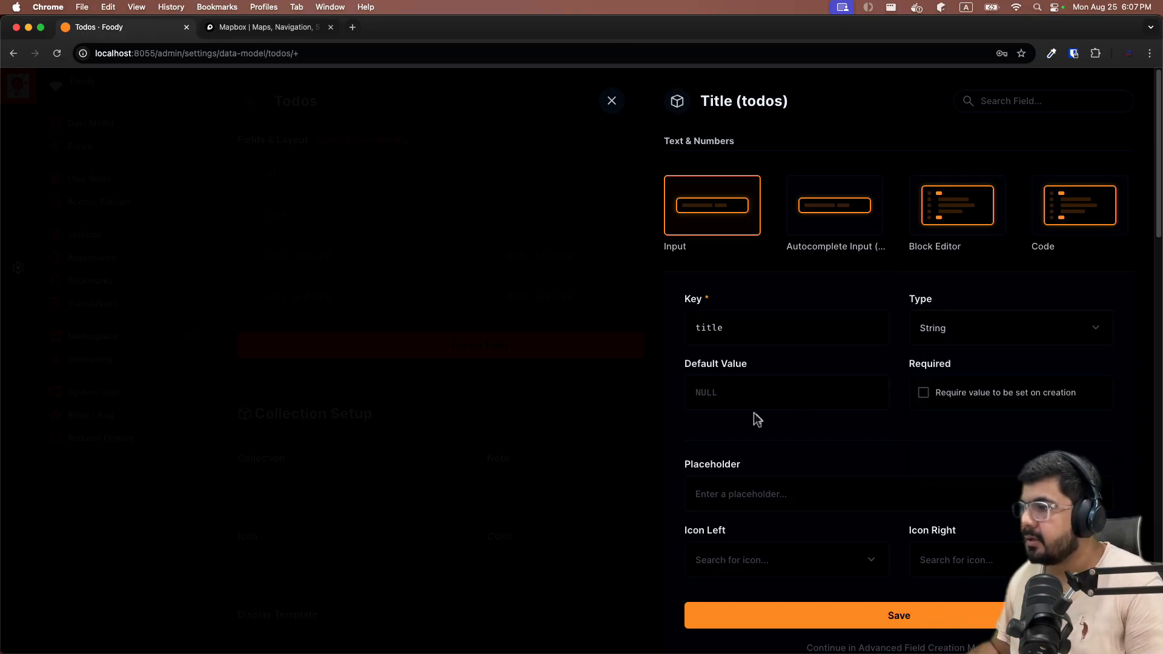
{"action": "left_click", "coordinate": [742, 392]}
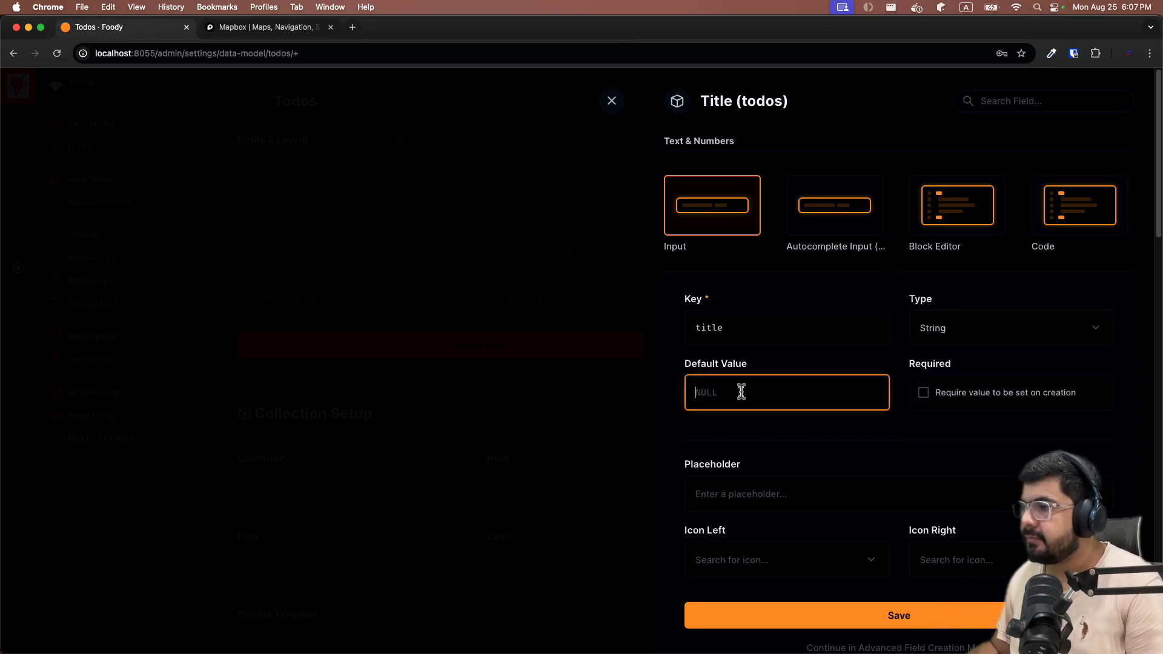
{"action": "left_click", "coordinate": [755, 432]}
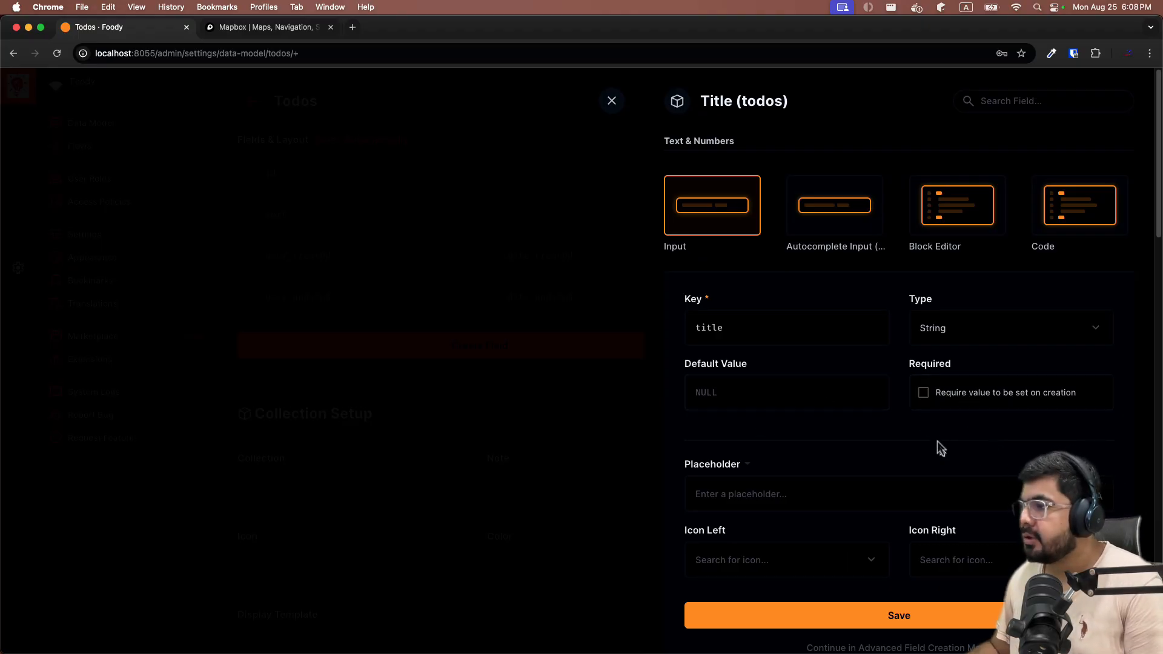
Make title required, give it placeholder 'Enter the title', and save the field.
{"action": "left_click", "coordinate": [924, 394]}
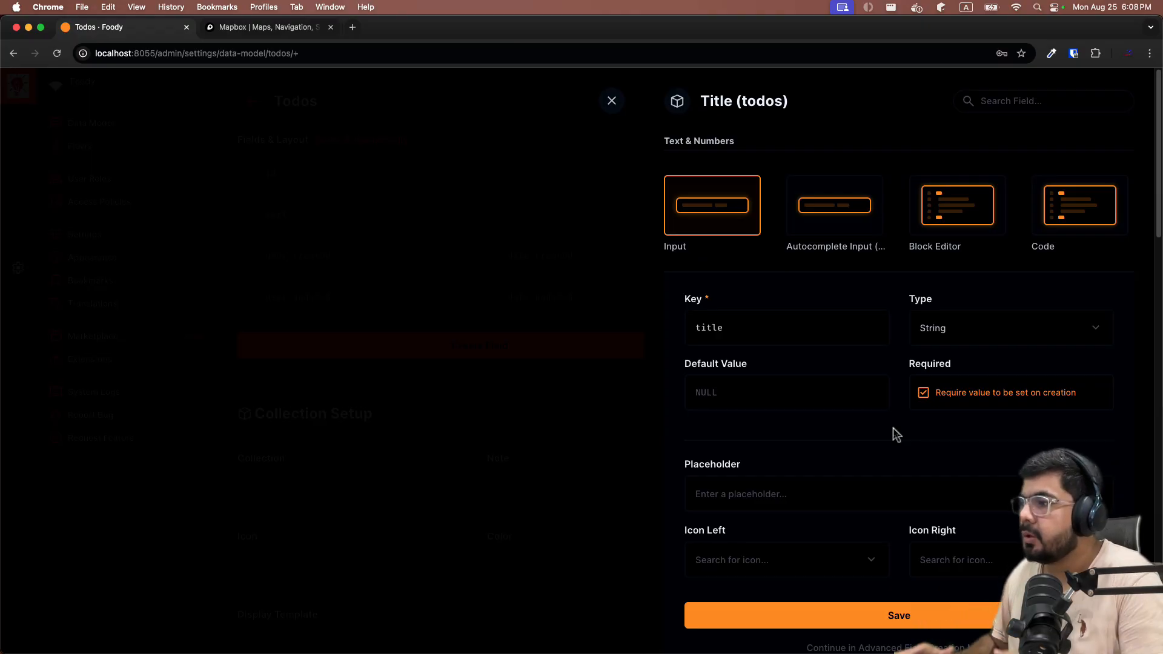
{"action": "scroll", "coordinate": [855, 451], "scroll_direction": "down", "scroll_amount": 2}
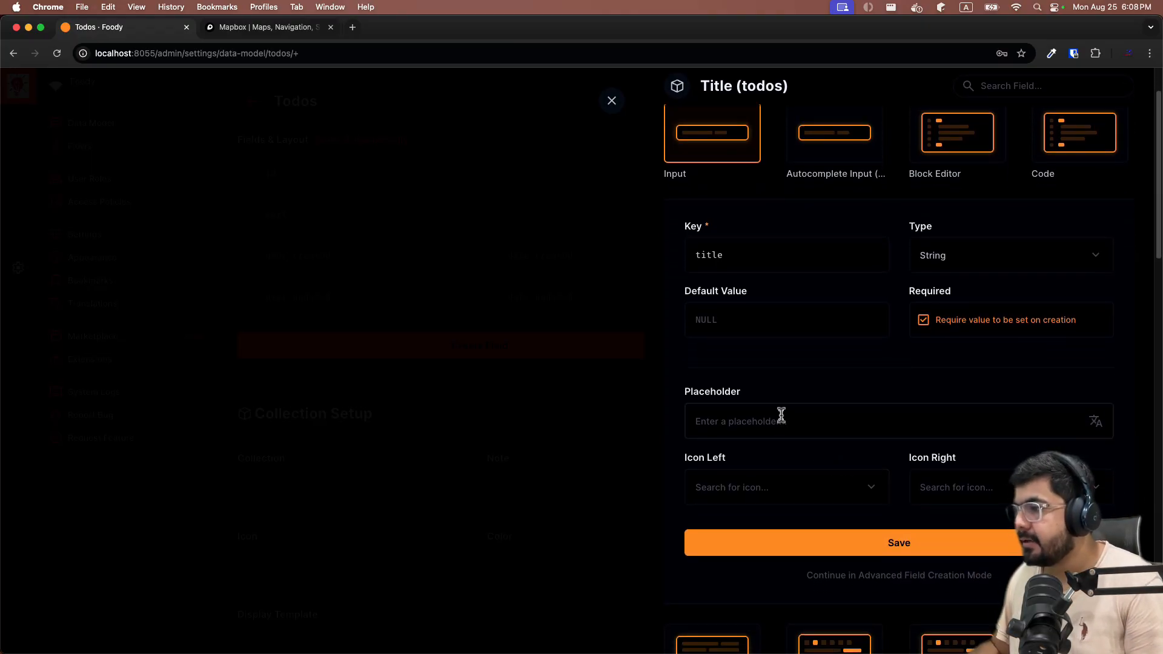
{"action": "left_click", "coordinate": [782, 414]}
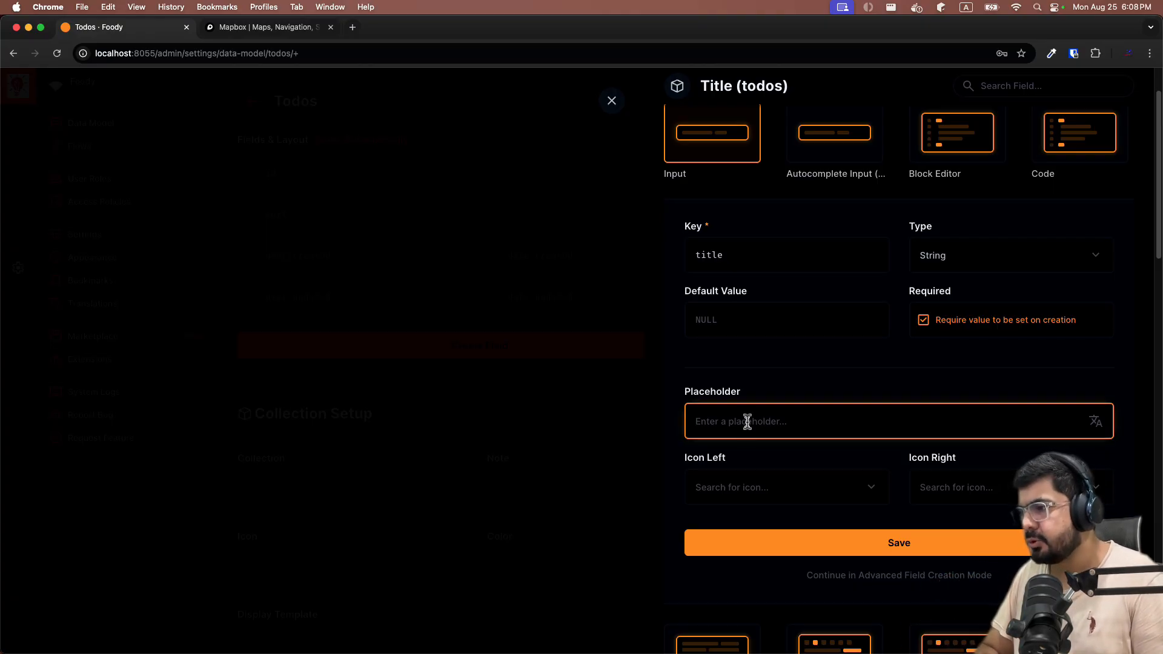
{"action": "type", "text": "Enter the "}
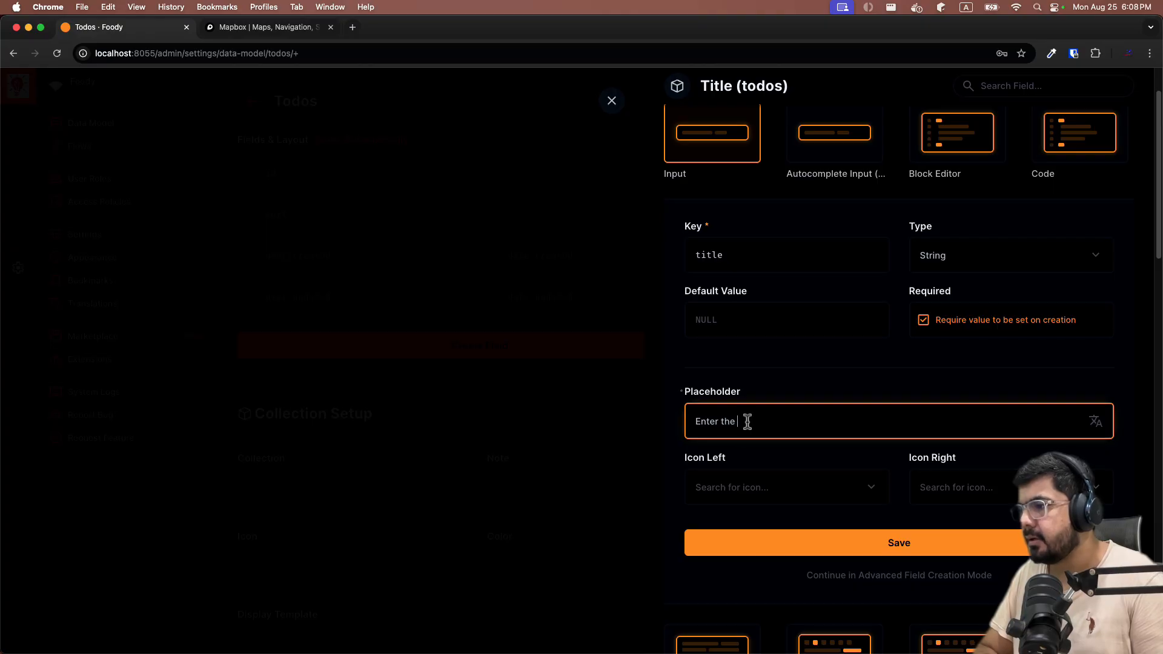
{"action": "type", "text": "todo"}
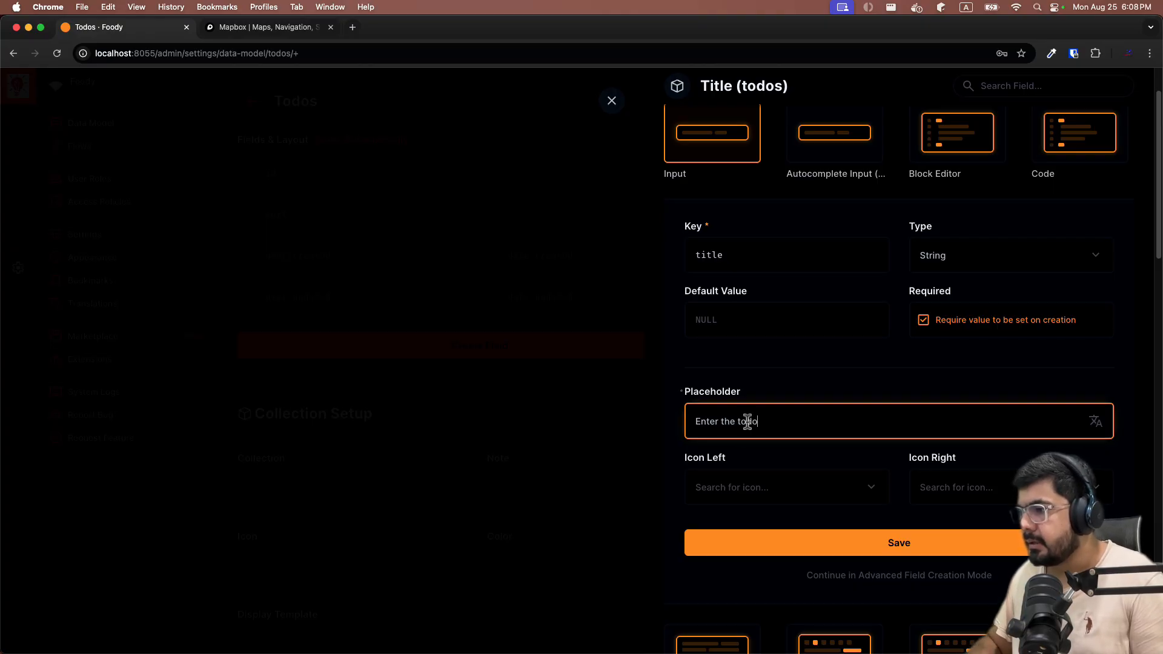
{"action": "key", "text": "BackSpace"}
{"action": "key", "text": "BackSpace"}
{"action": "key", "text": "BackSpace"}
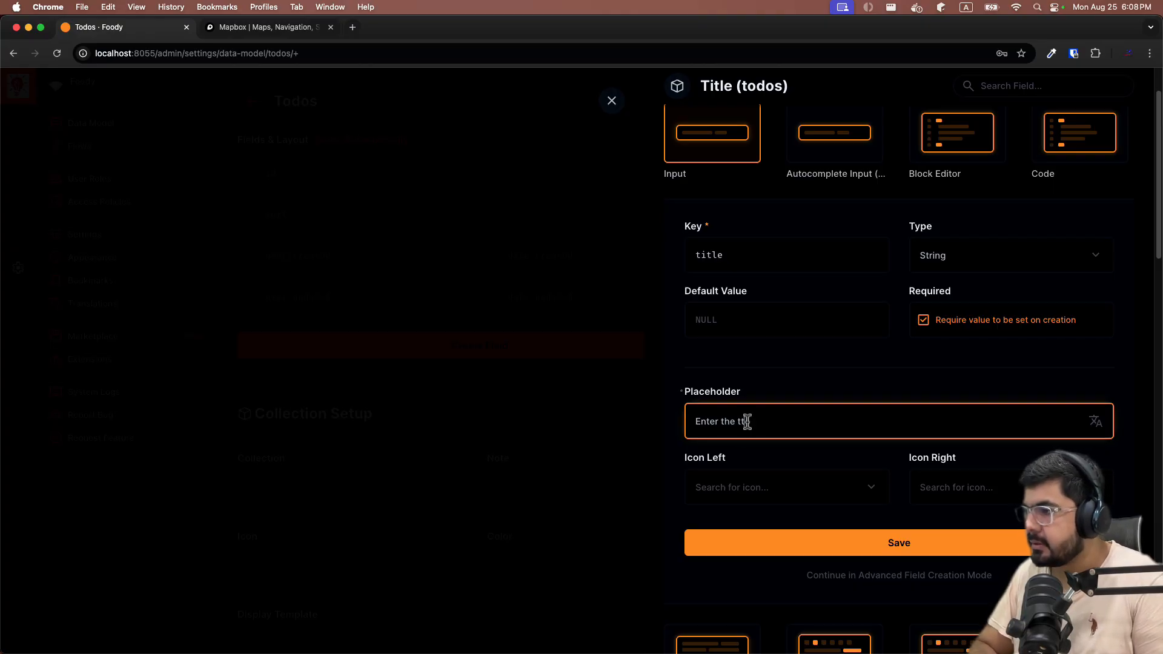
{"action": "type", "text": "itle"}
{"action": "left_click", "coordinate": [757, 488]}
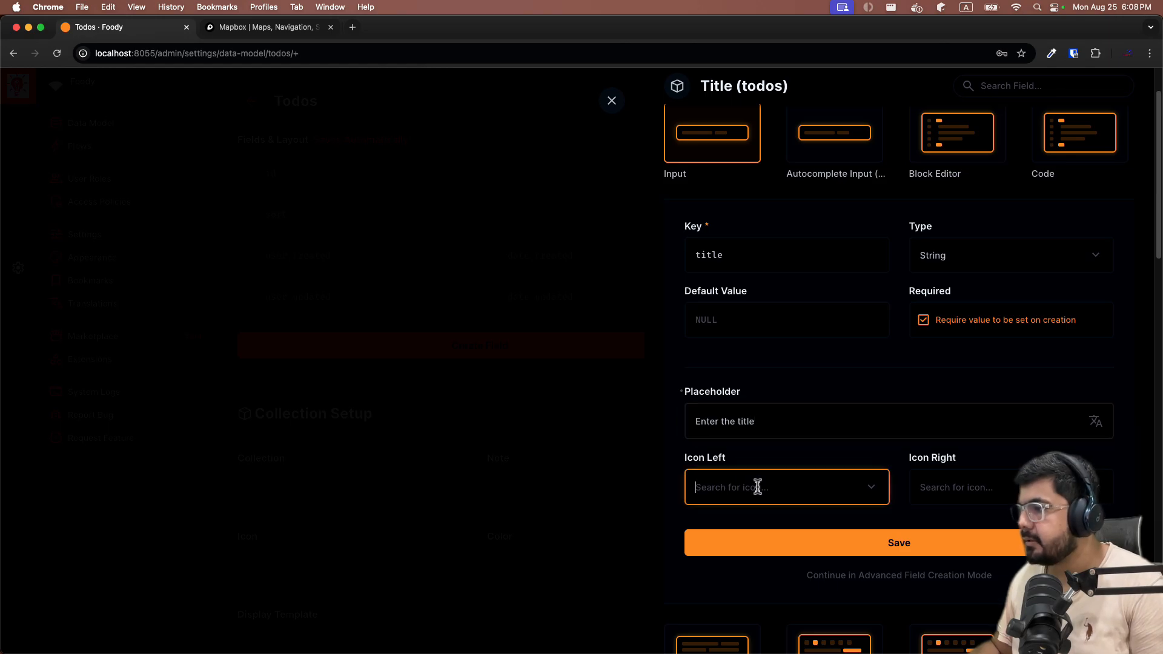
{"action": "left_click", "coordinate": [972, 457]}
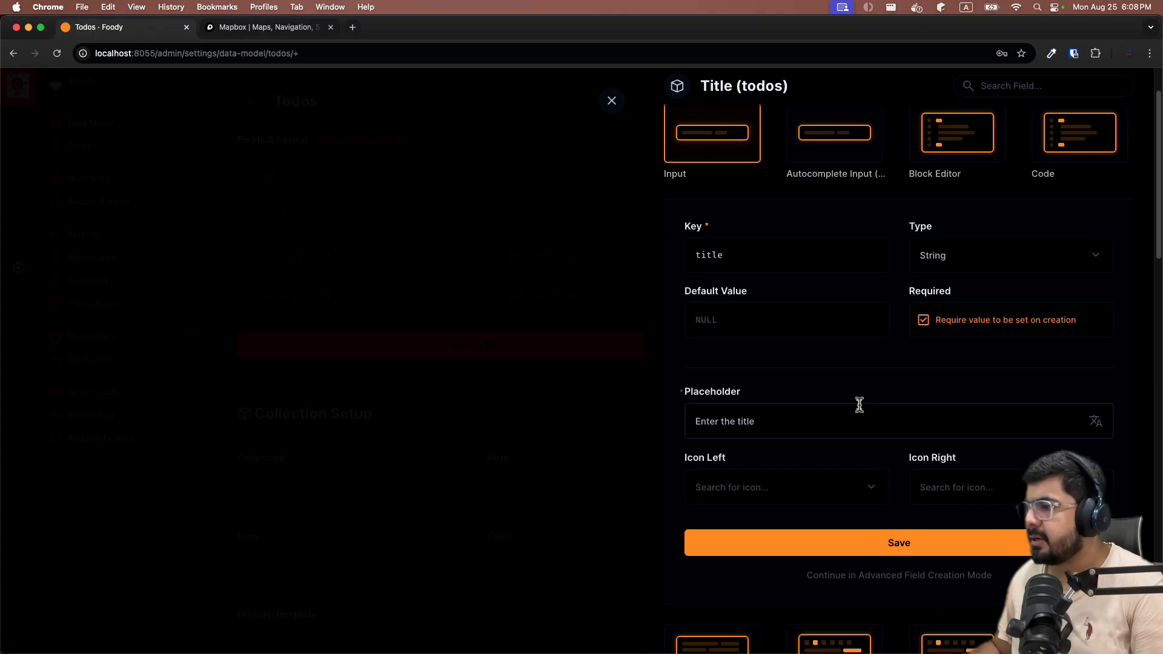
{"action": "left_click", "coordinate": [827, 554]}
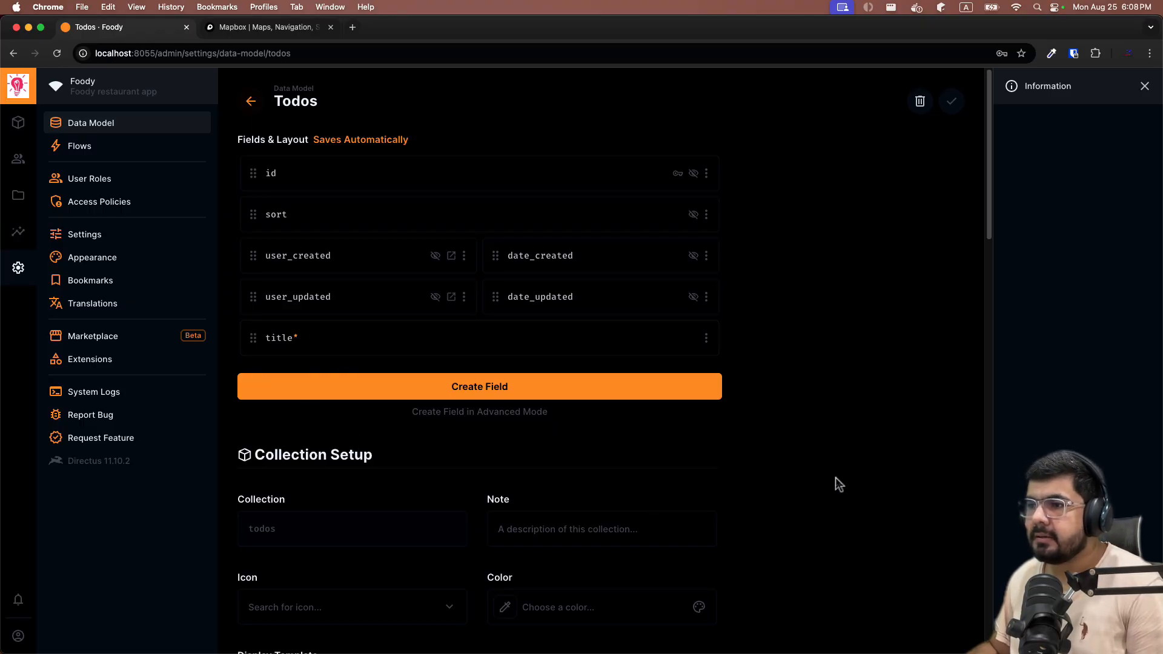
Add a Textarea field keyed 'description' with placeholder 'Enter the description' and save it.
{"action": "left_click", "coordinate": [472, 378]}
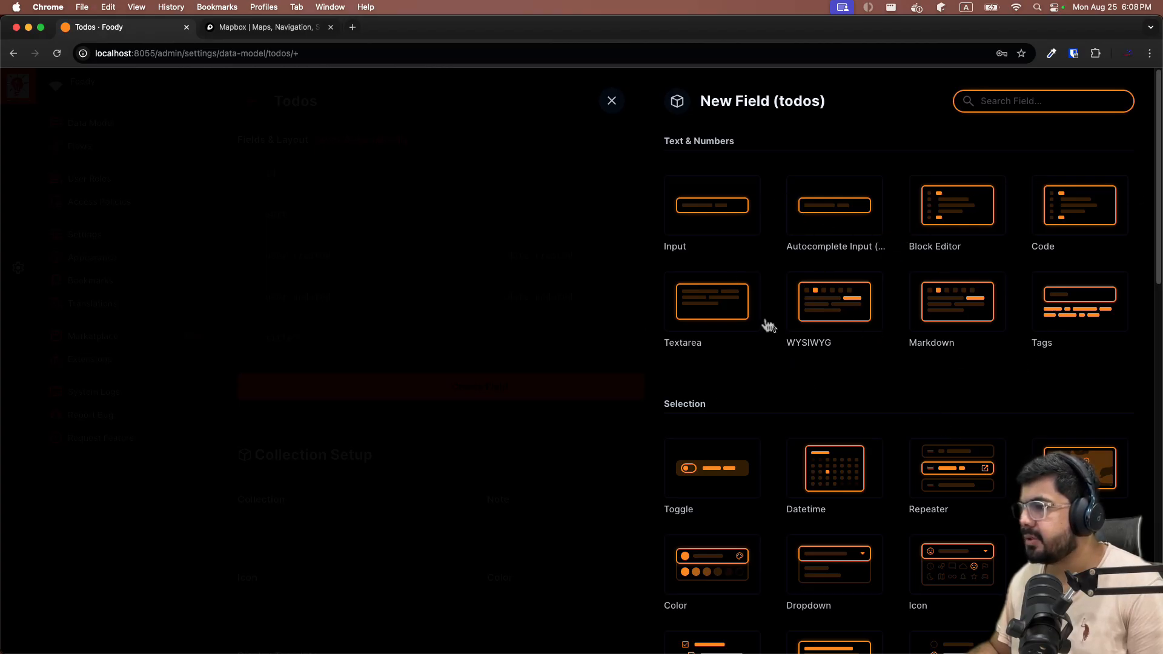
{"action": "left_click", "coordinate": [738, 313]}
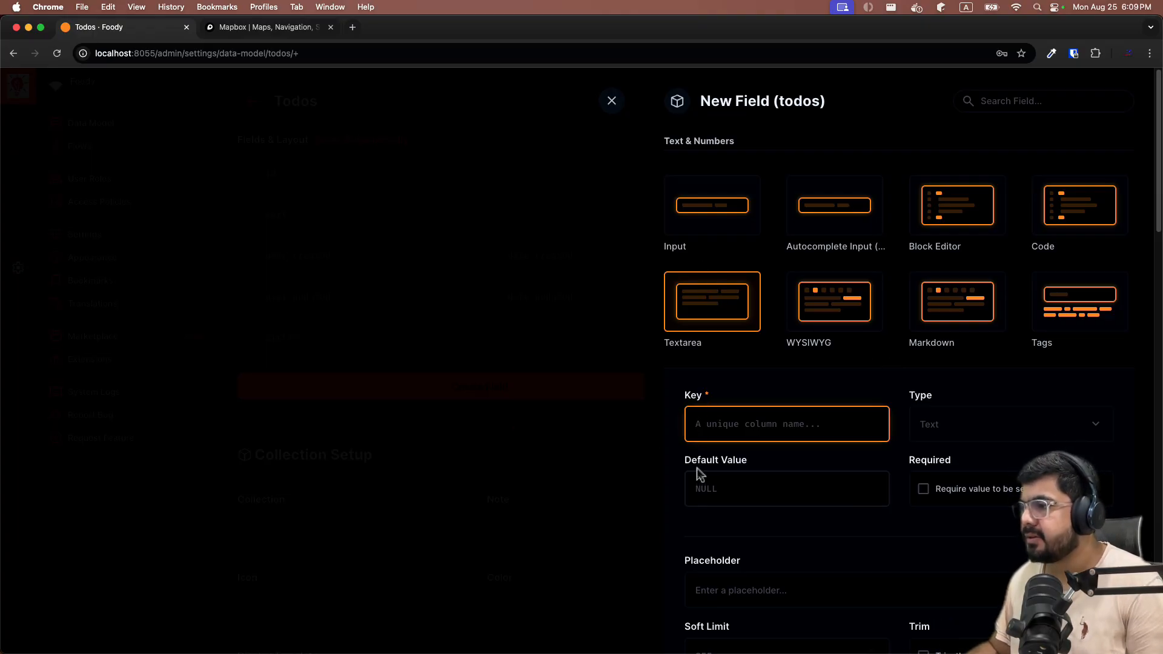
{"action": "type", "text": "description"}
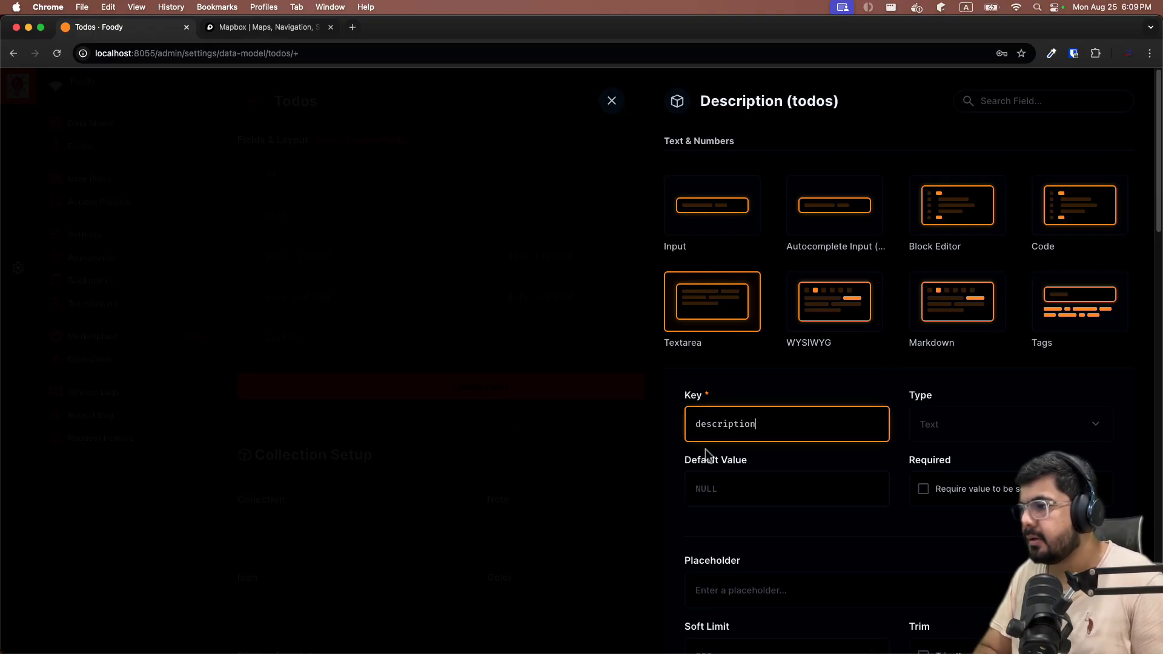
{"action": "left_click", "coordinate": [1028, 410]}
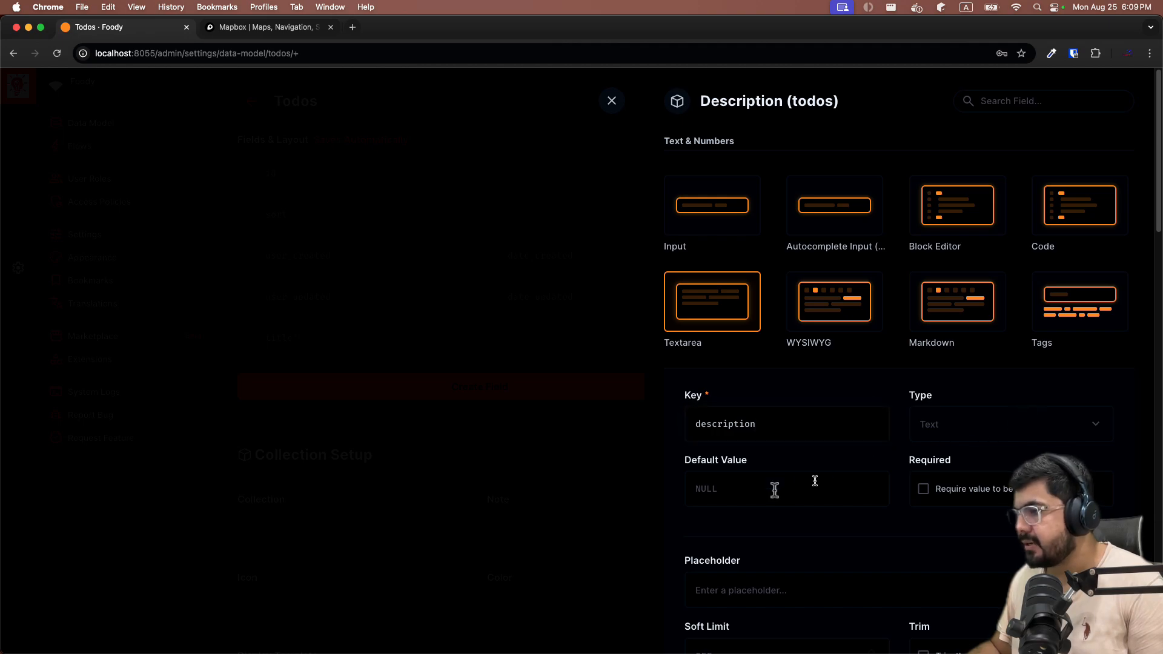
{"action": "scroll", "coordinate": [926, 527], "scroll_direction": "down", "scroll_amount": 2}
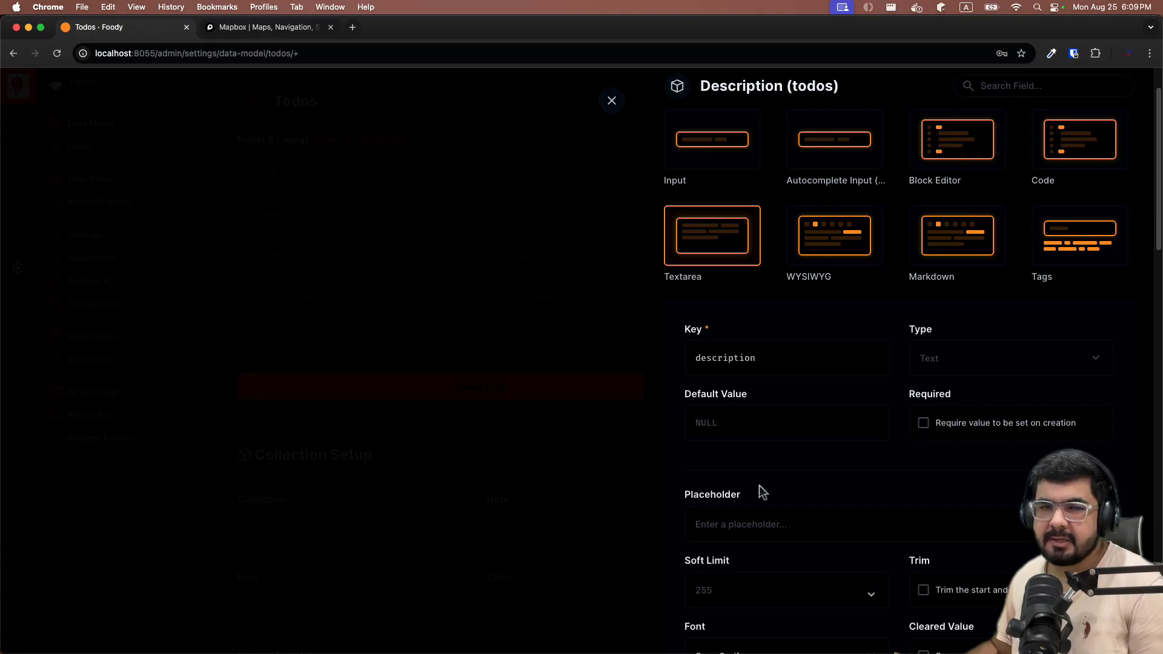
{"action": "scroll", "coordinate": [748, 489], "scroll_direction": "down", "scroll_amount": 2}
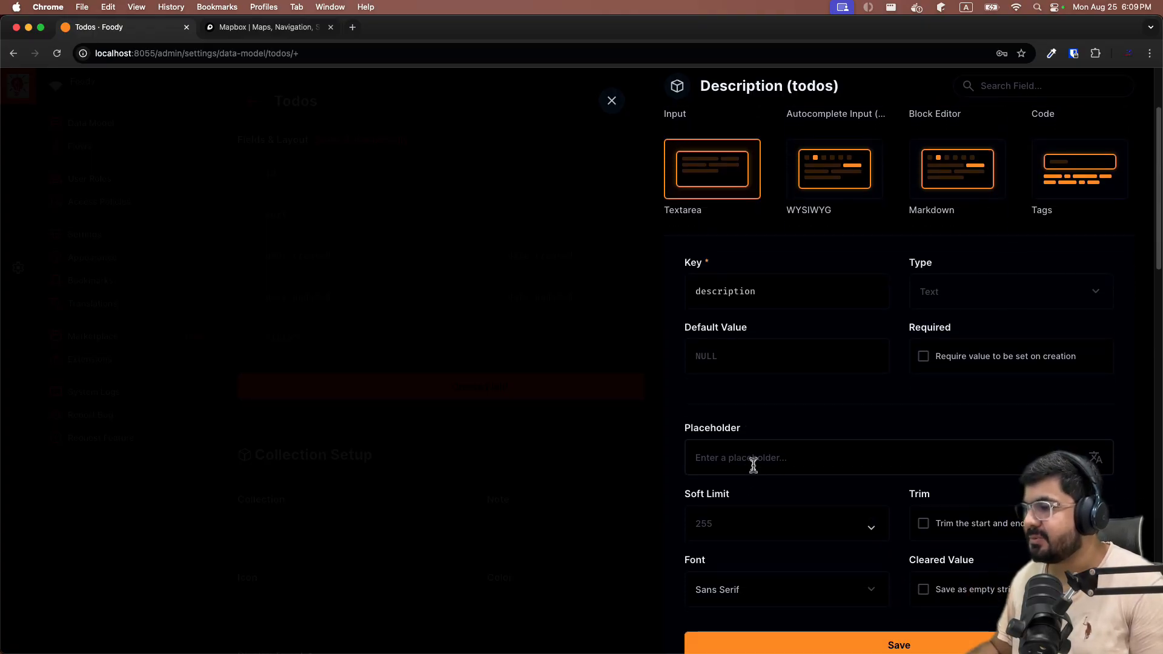
{"action": "left_click", "coordinate": [753, 465]}
{"action": "type", "text": "Enter"}
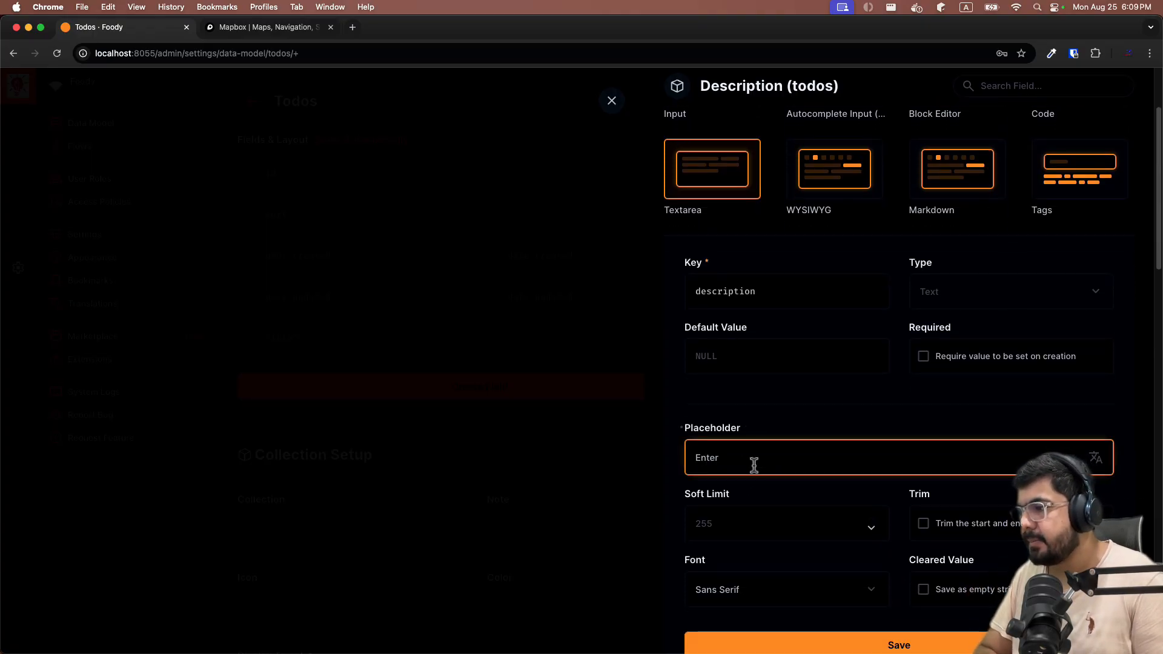
{"action": "type", "text": " the description"}
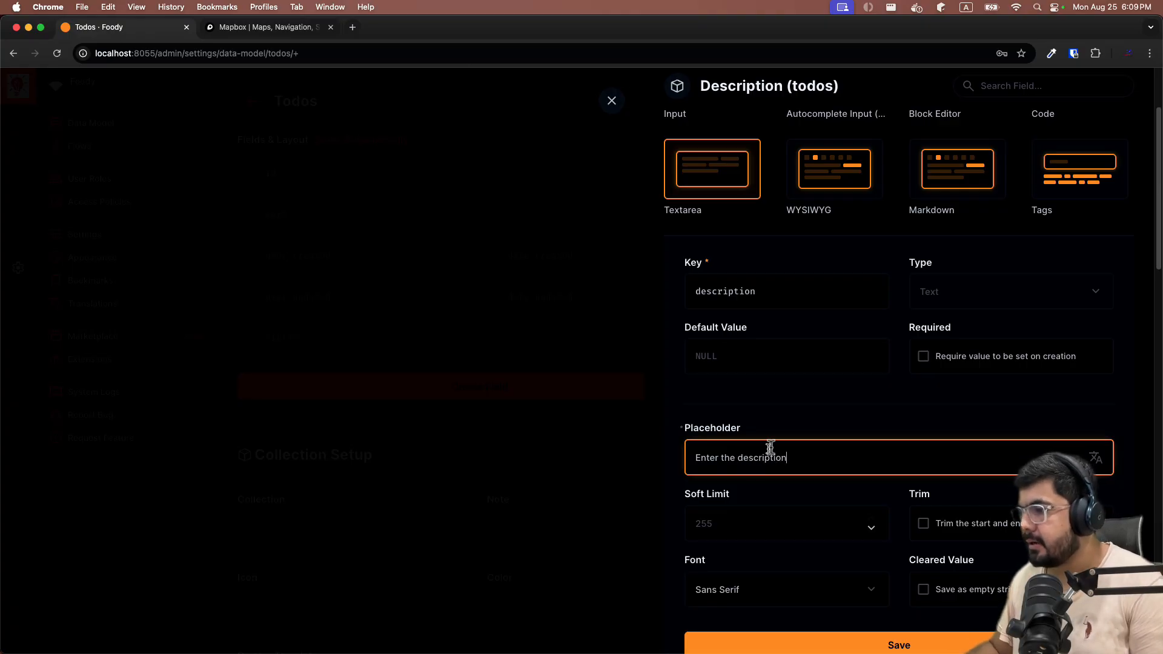
{"action": "scroll", "coordinate": [777, 442], "scroll_direction": "down", "scroll_amount": 3}
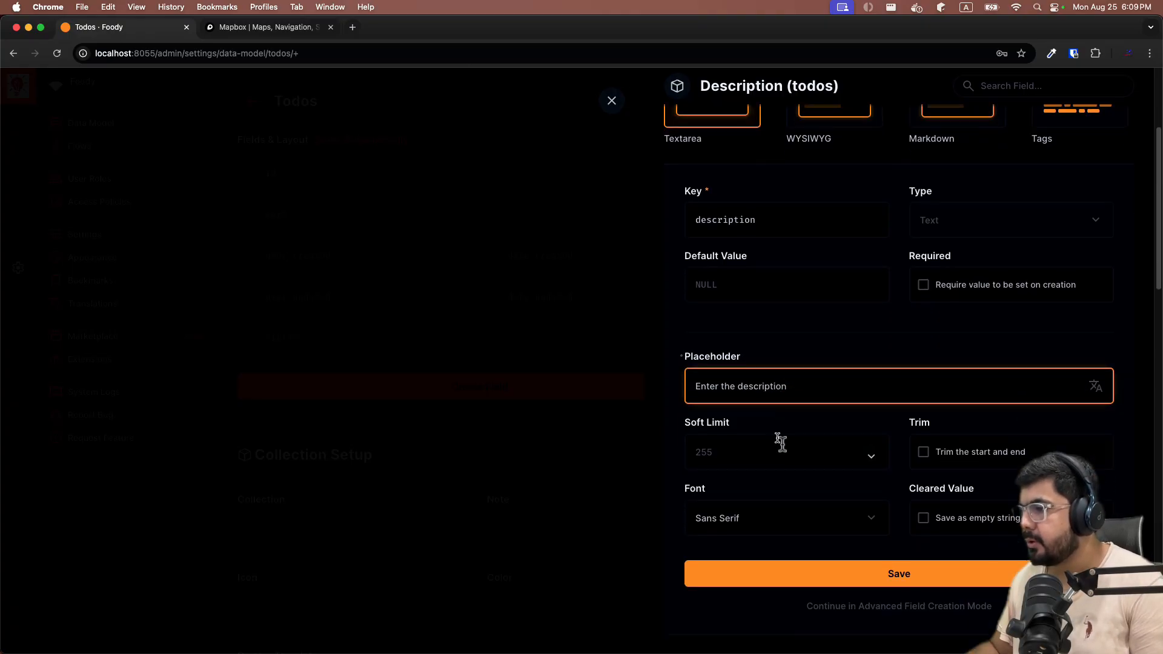
{"action": "left_click", "coordinate": [878, 390]}
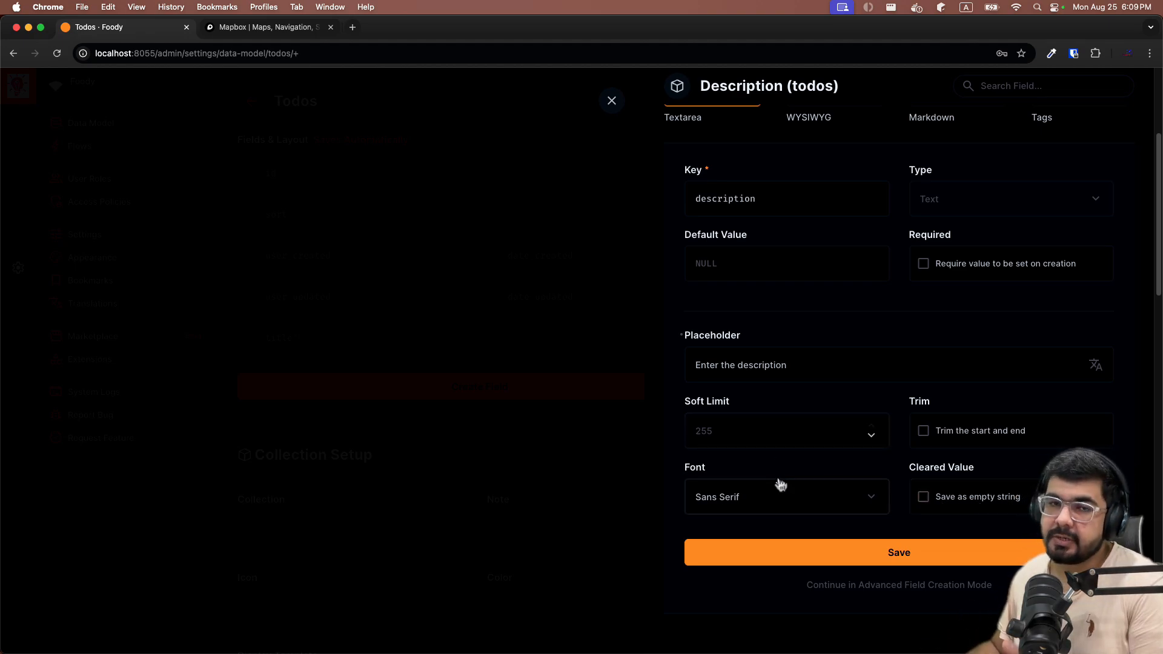
{"action": "scroll", "coordinate": [743, 382], "scroll_direction": "down", "scroll_amount": 1}
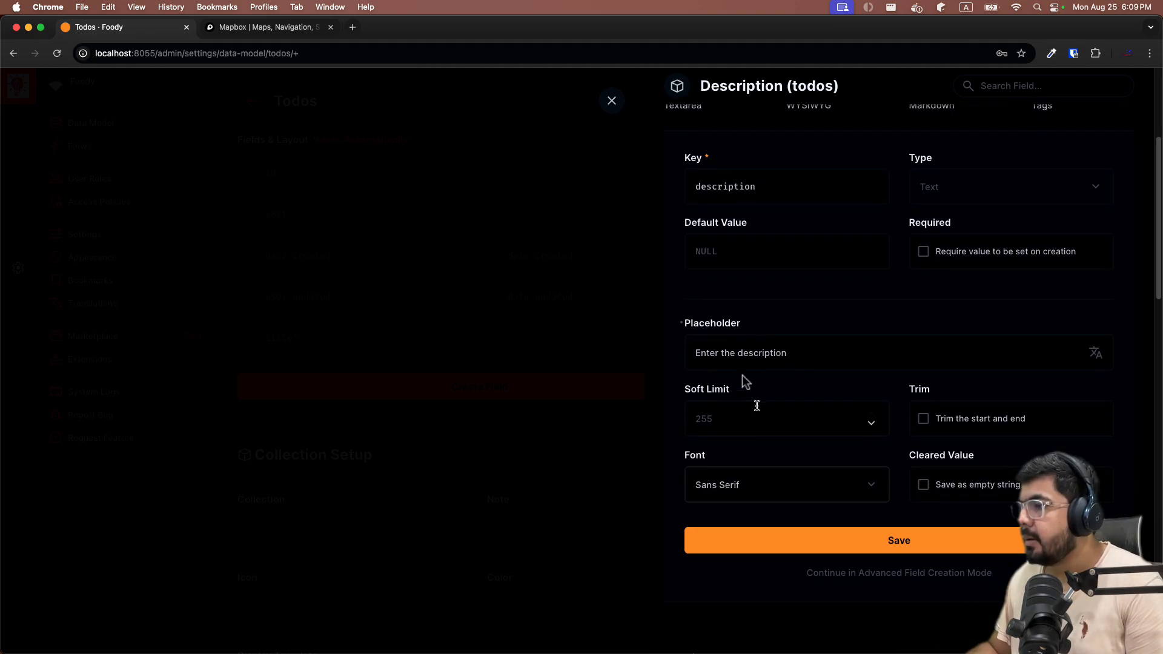
{"action": "left_click", "coordinate": [892, 541]}
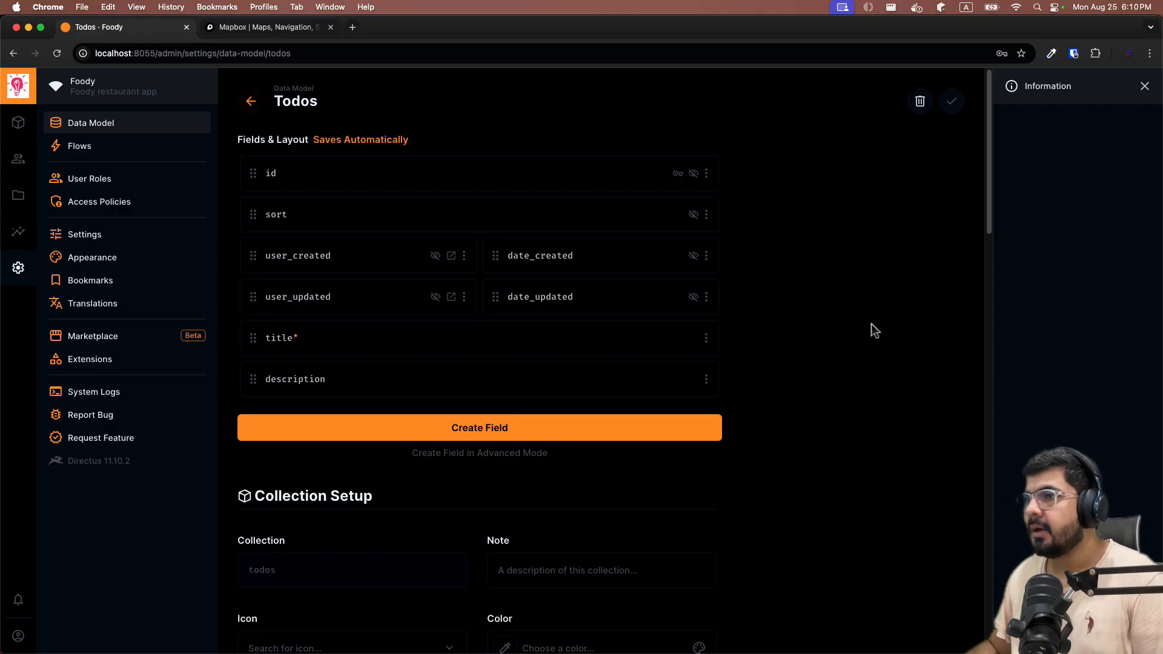
{"action": "scroll", "coordinate": [856, 319], "scroll_direction": "down", "scroll_amount": 5}
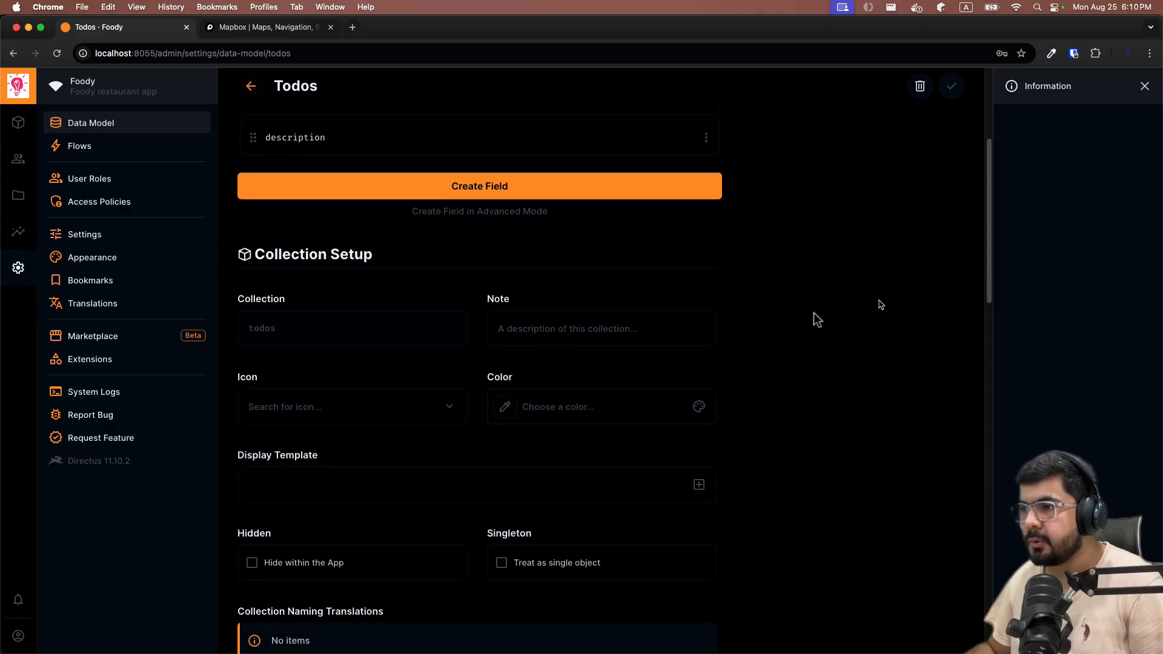
{"action": "scroll", "coordinate": [813, 313], "scroll_direction": "up", "scroll_amount": 2}
{"action": "scroll", "coordinate": [834, 351], "scroll_direction": "down", "scroll_amount": 2}
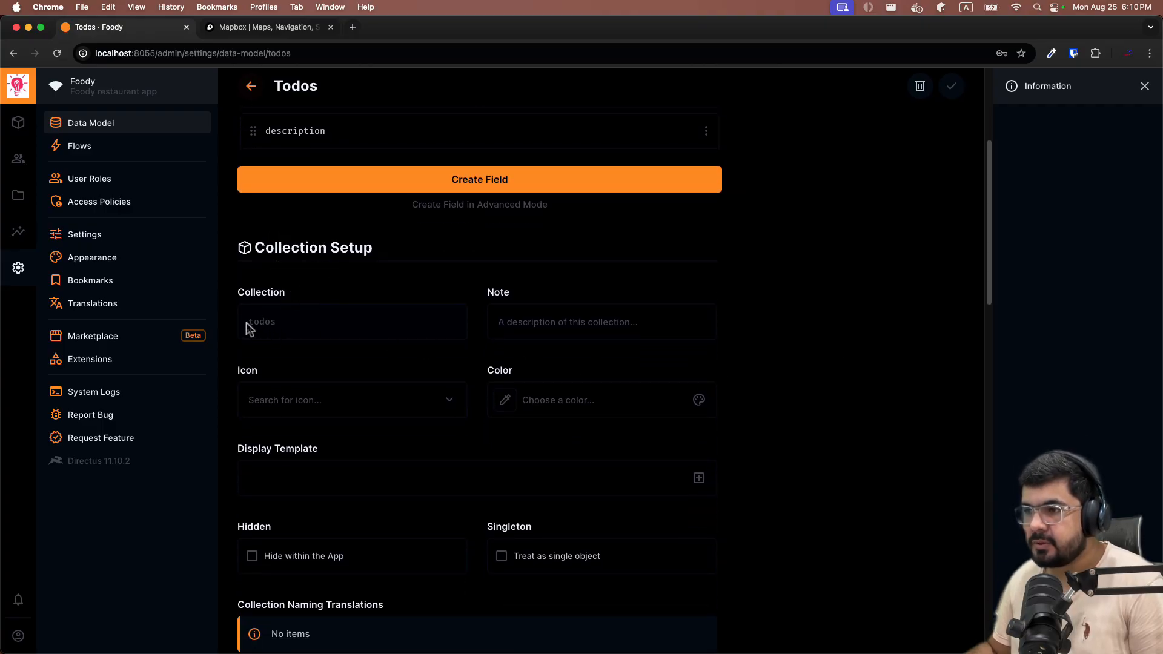
Set the collection note to 'these are all the tasks needed to be done'.
{"action": "left_click", "coordinate": [495, 322]}
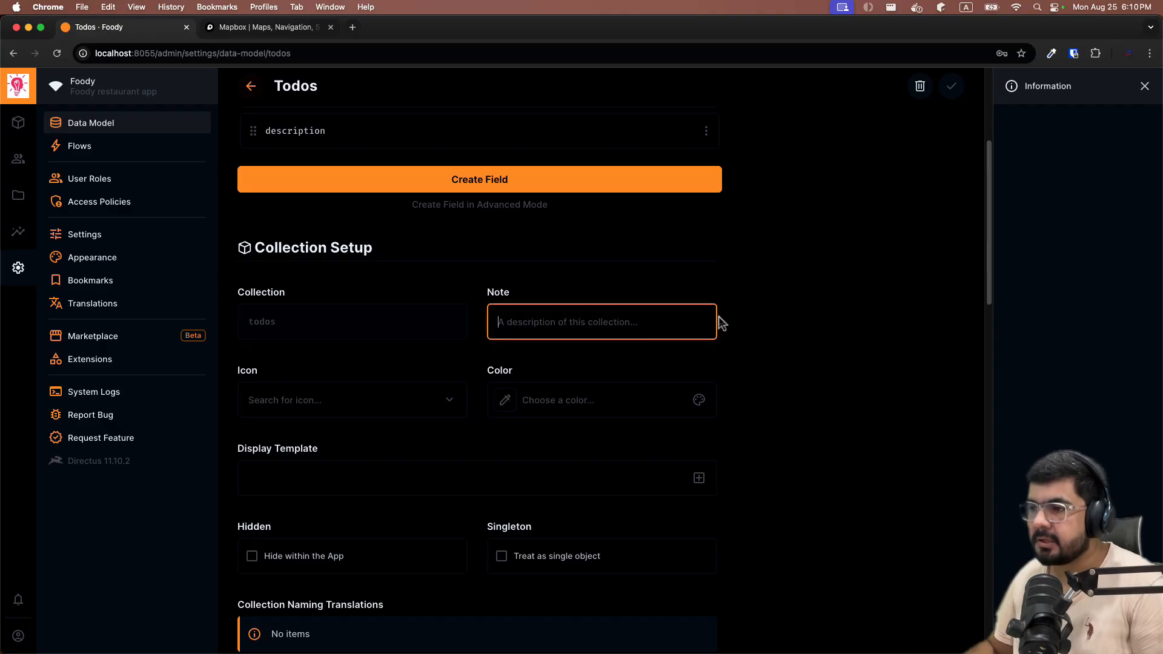
{"action": "type", "text": "th"}
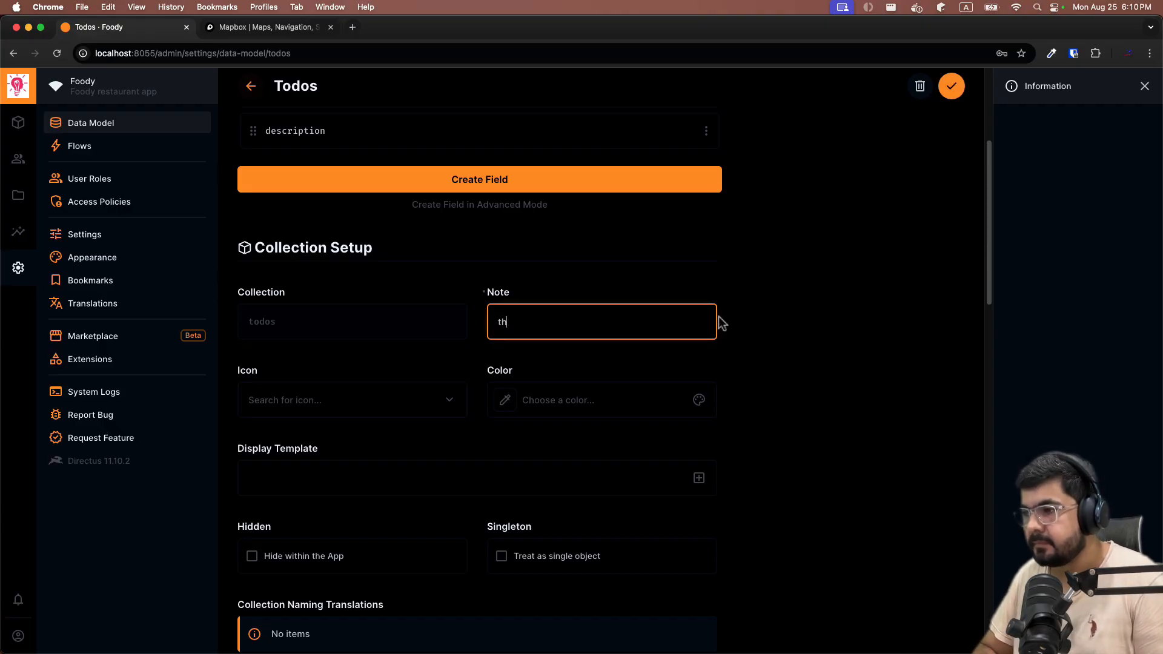
{"action": "type", "text": "ese are all th"}
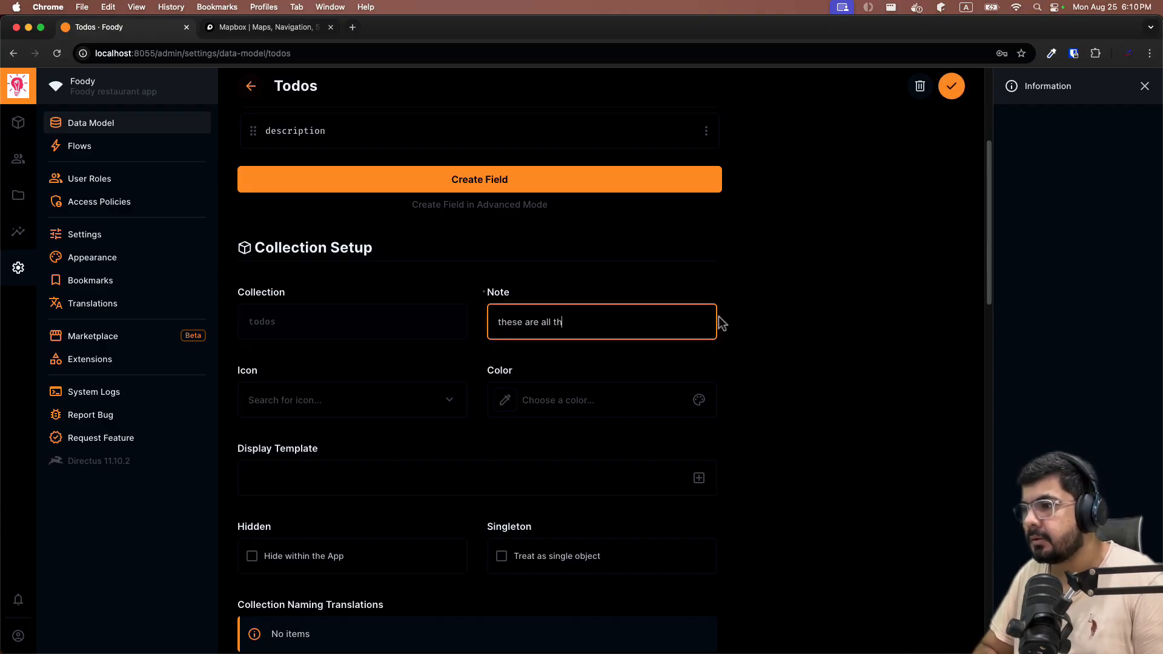
{"action": "type", "text": "e tas"}
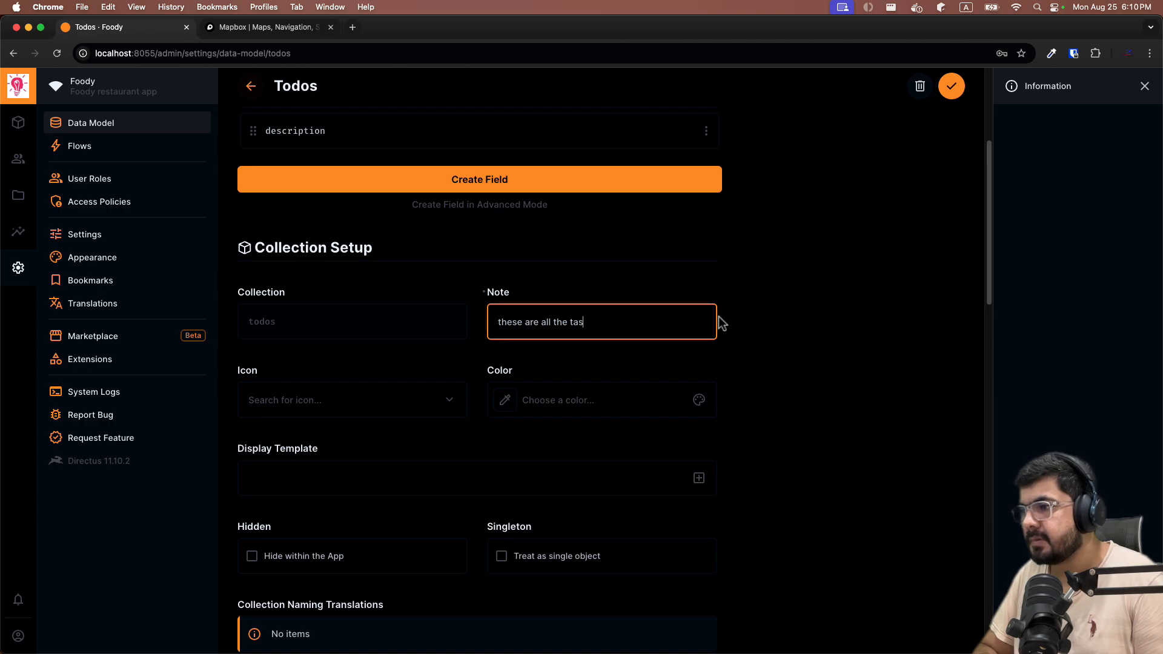
{"action": "type", "text": "ks needed "}
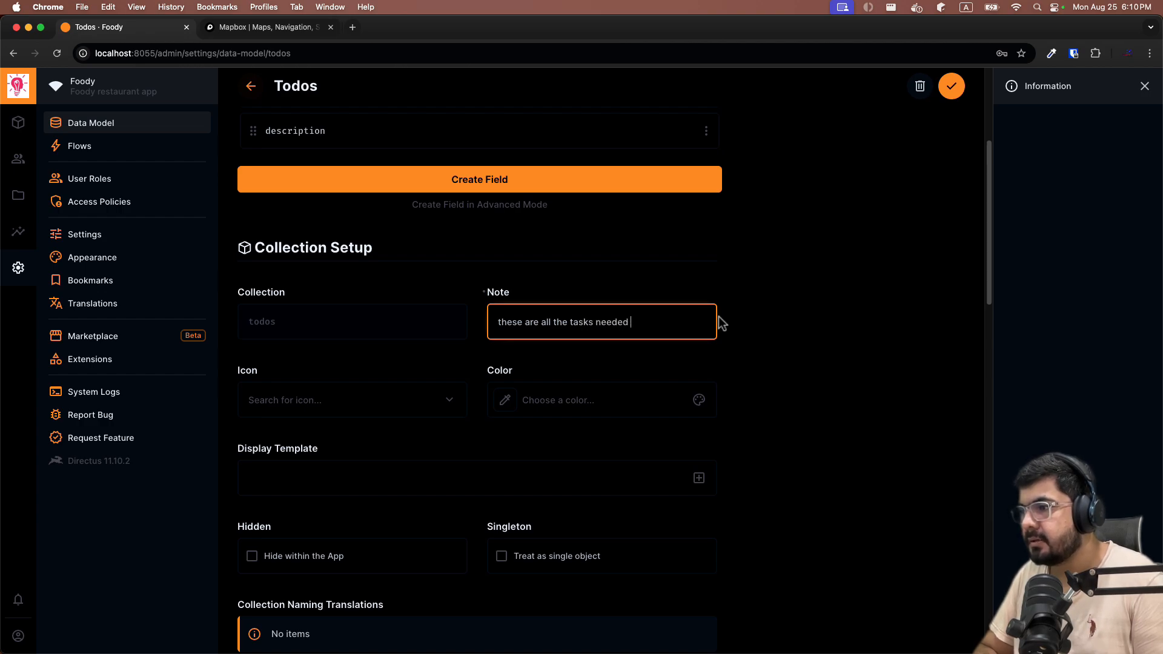
{"action": "type", "text": "to be done"}
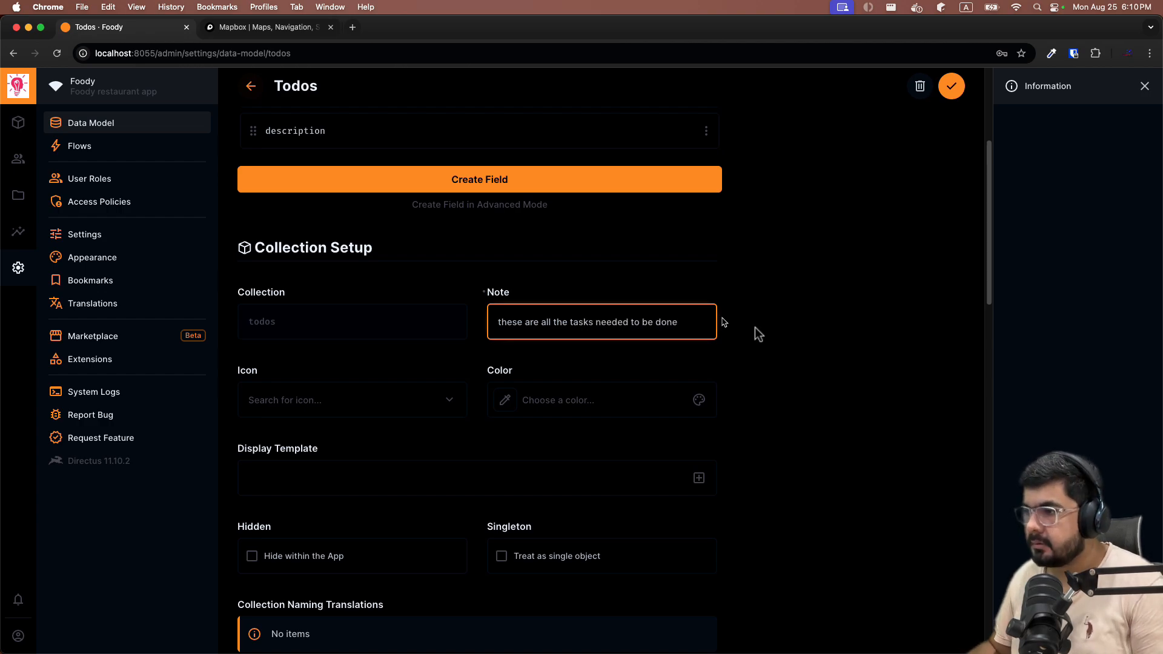
{"action": "left_click", "coordinate": [829, 349]}
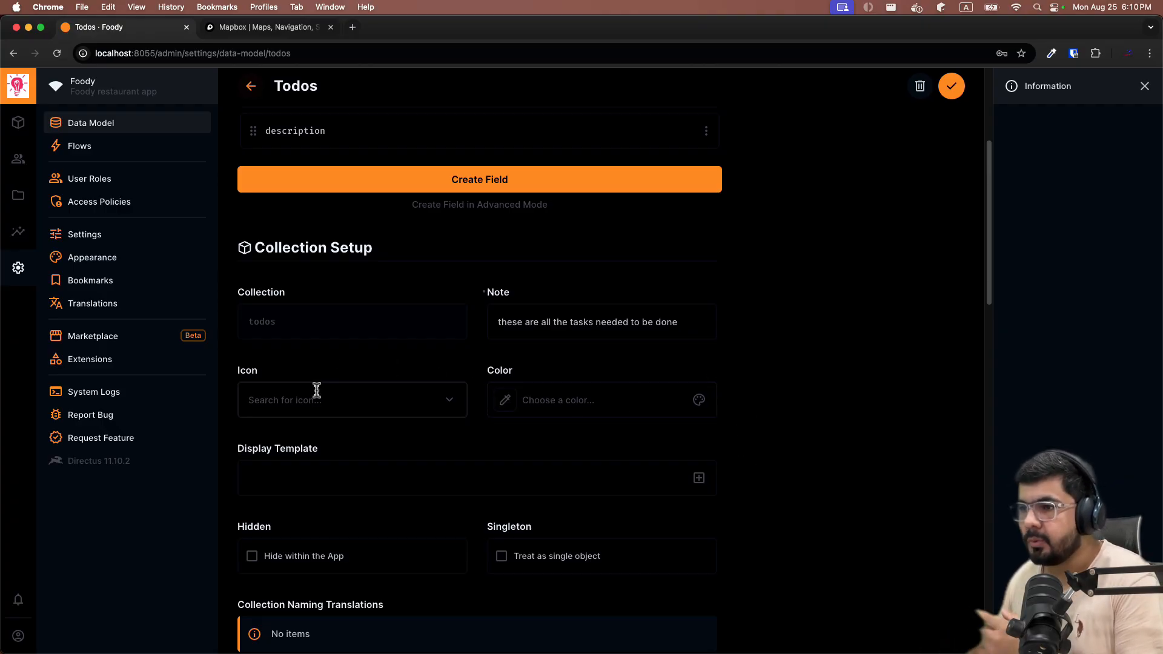
{"action": "scroll", "coordinate": [364, 255], "scroll_direction": "up", "scroll_amount": 5}
{"action": "scroll", "coordinate": [418, 272], "scroll_direction": "down", "scroll_amount": 5}
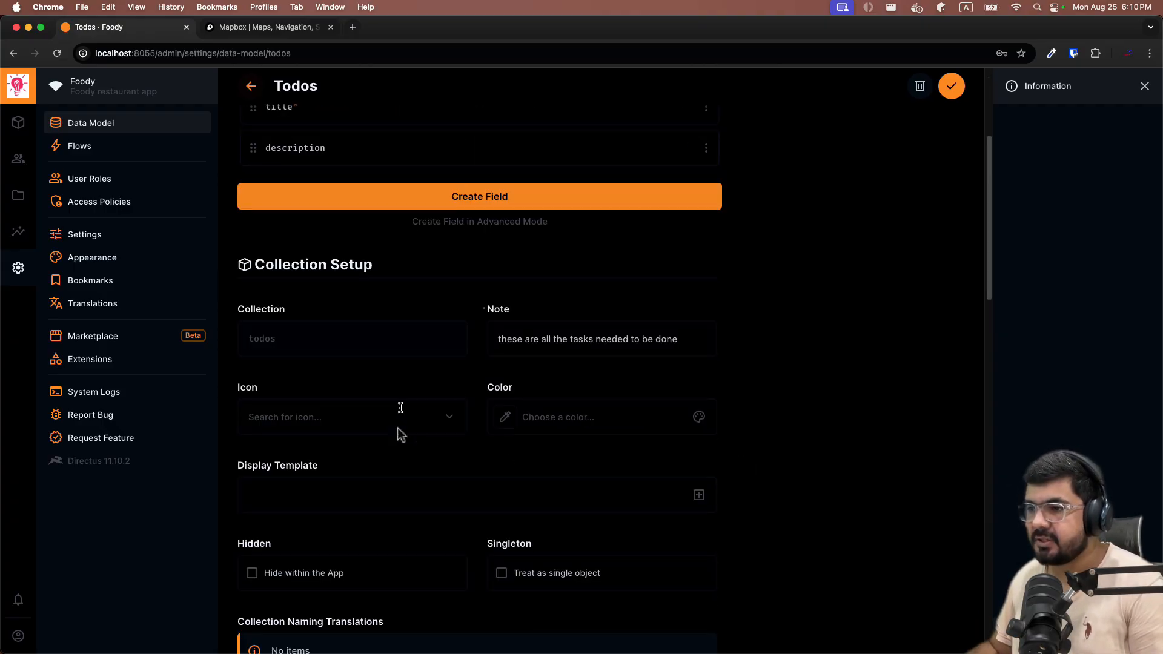
{"action": "scroll", "coordinate": [397, 427], "scroll_direction": "down", "scroll_amount": 1}
Search the icons for 'lis' and pick the List icon for the collection.
{"action": "left_click", "coordinate": [421, 395]}
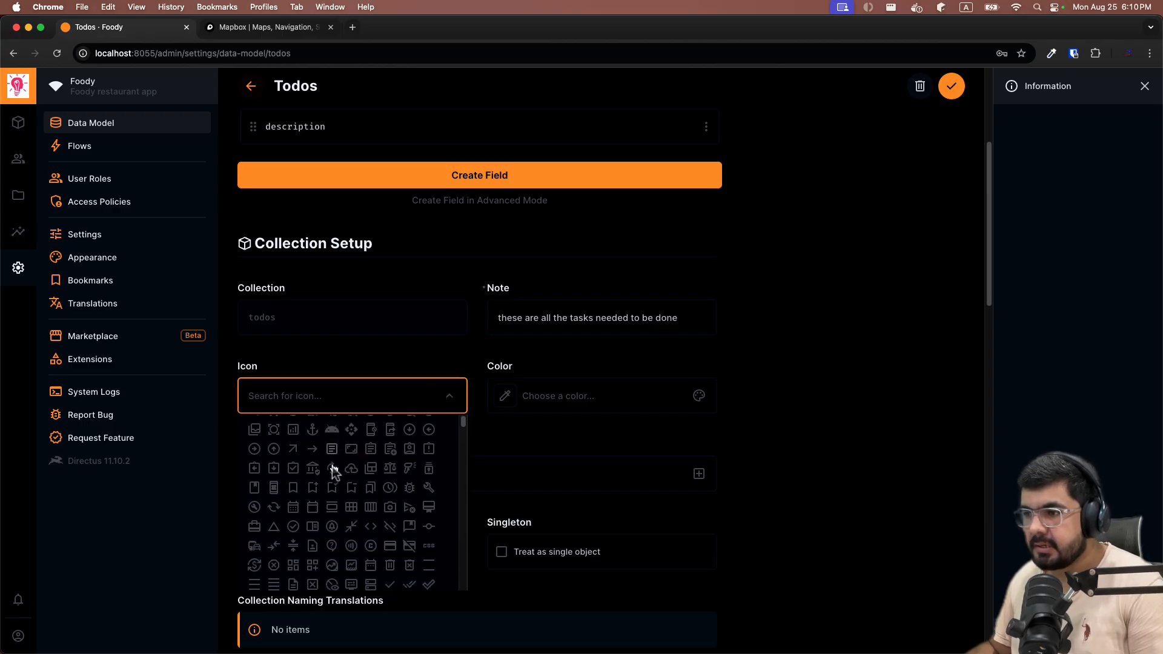
{"action": "scroll", "coordinate": [342, 467], "scroll_direction": "down", "scroll_amount": 1}
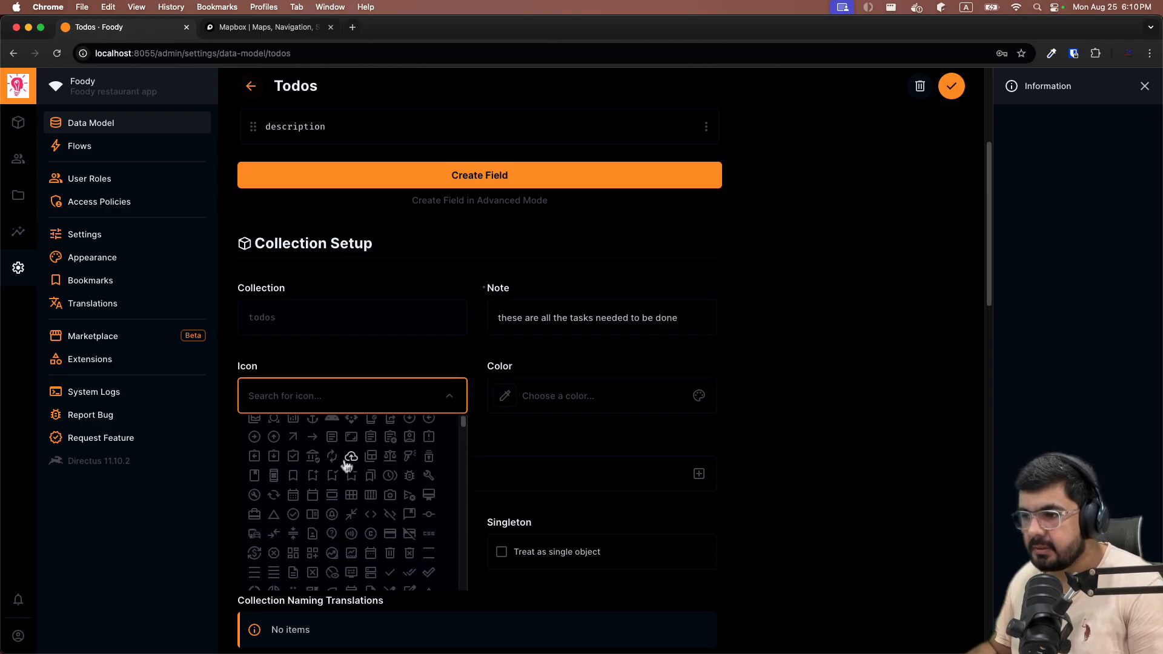
{"action": "left_click", "coordinate": [341, 391]}
{"action": "type", "text": "lis"}
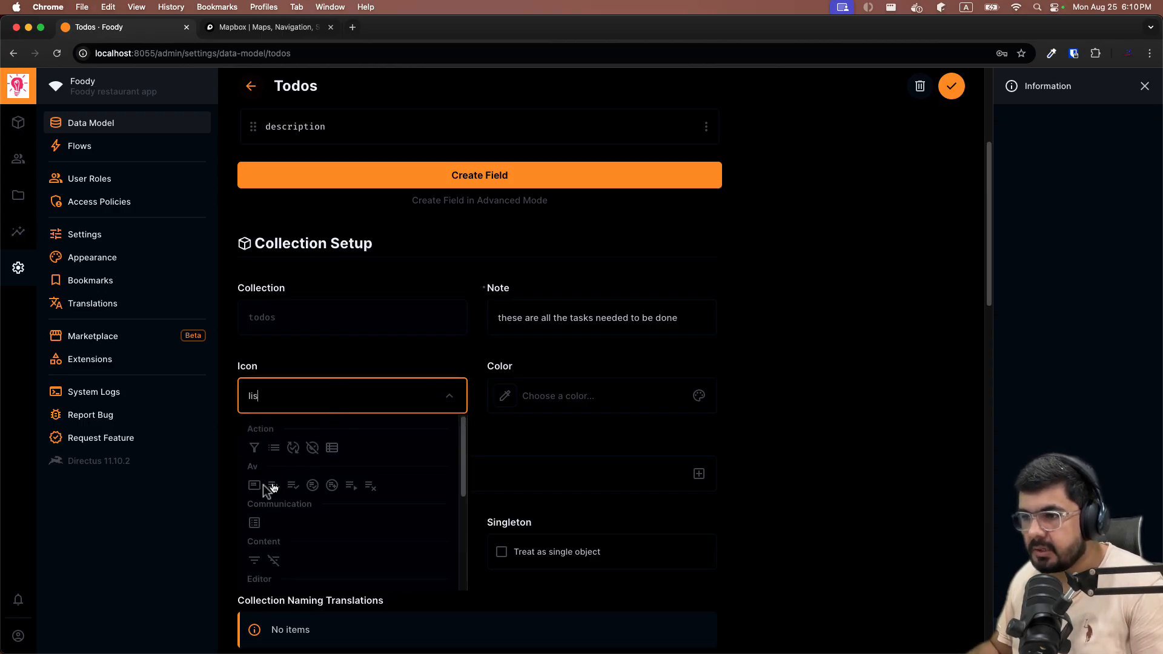
{"action": "left_click", "coordinate": [273, 449]}
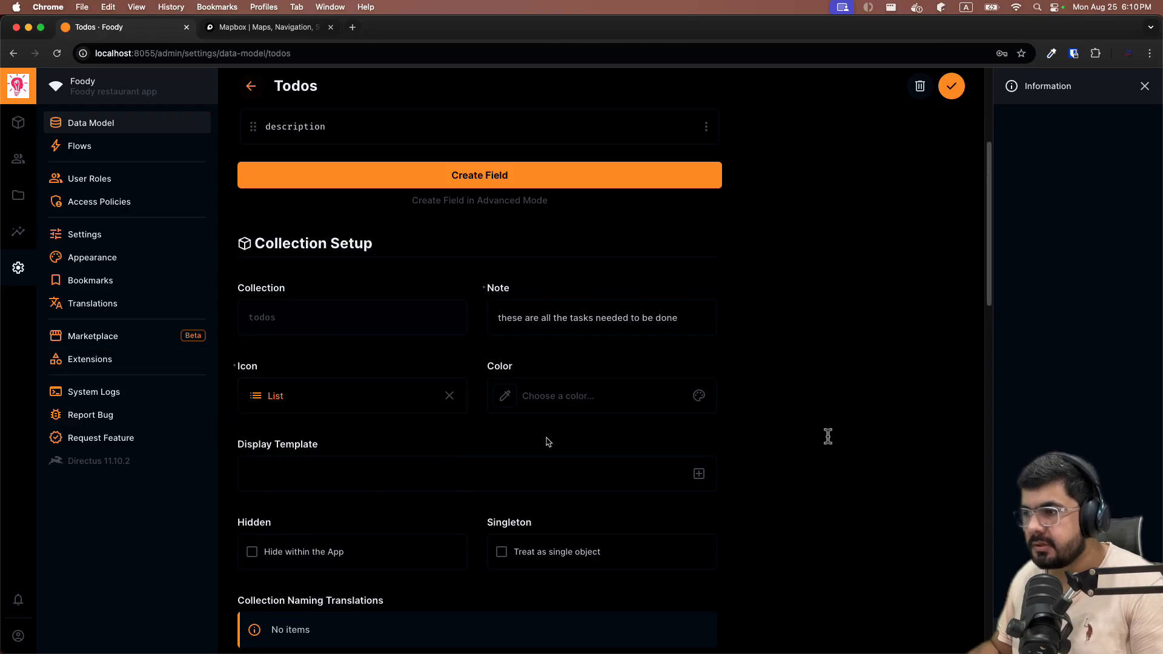
Set the collection colour to the green swatch #2ECDA7.
{"action": "scroll", "coordinate": [842, 375], "scroll_direction": "down", "scroll_amount": 1}
{"action": "scroll", "coordinate": [841, 375], "scroll_direction": "down", "scroll_amount": 3}
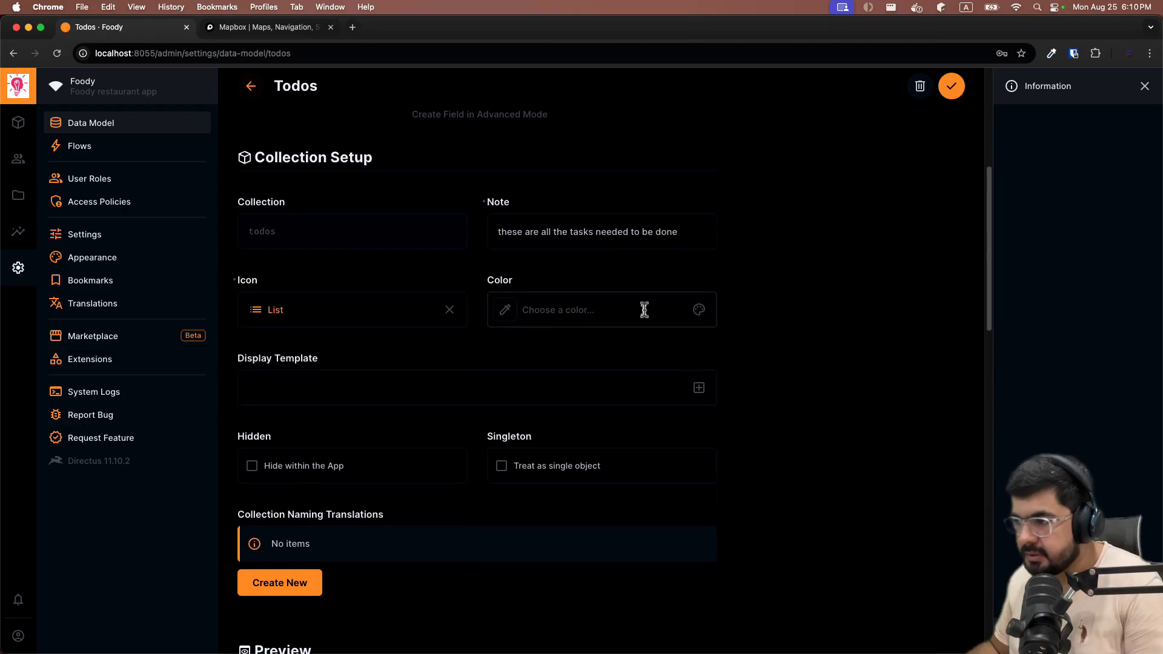
{"action": "left_click", "coordinate": [699, 313]}
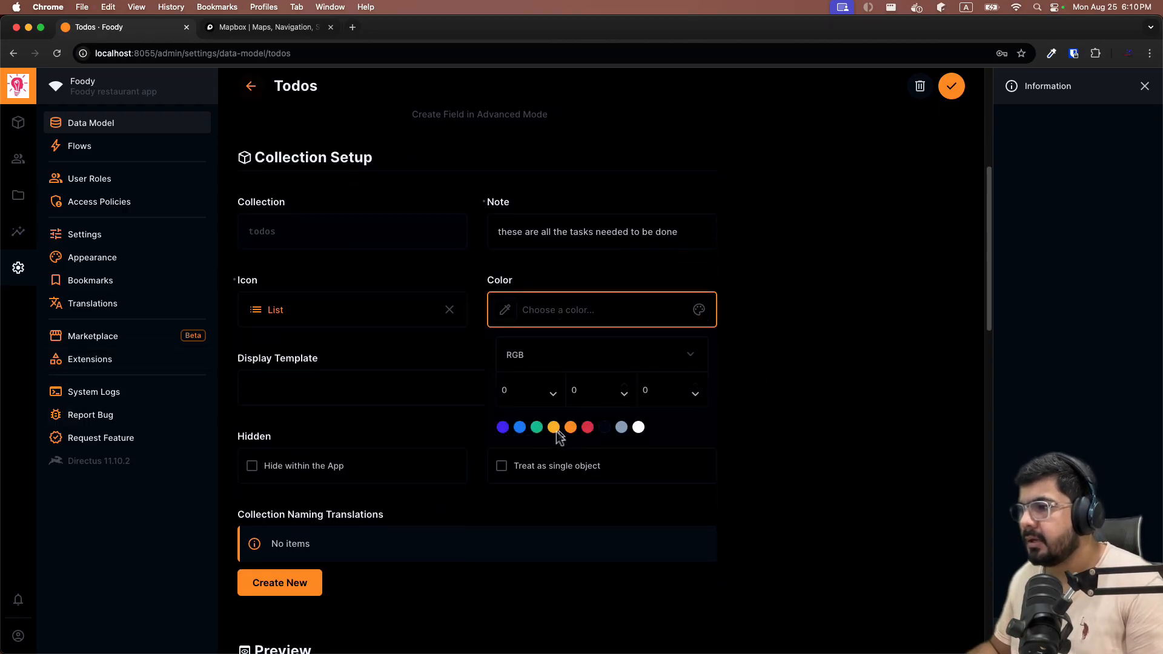
{"action": "left_click", "coordinate": [536, 431]}
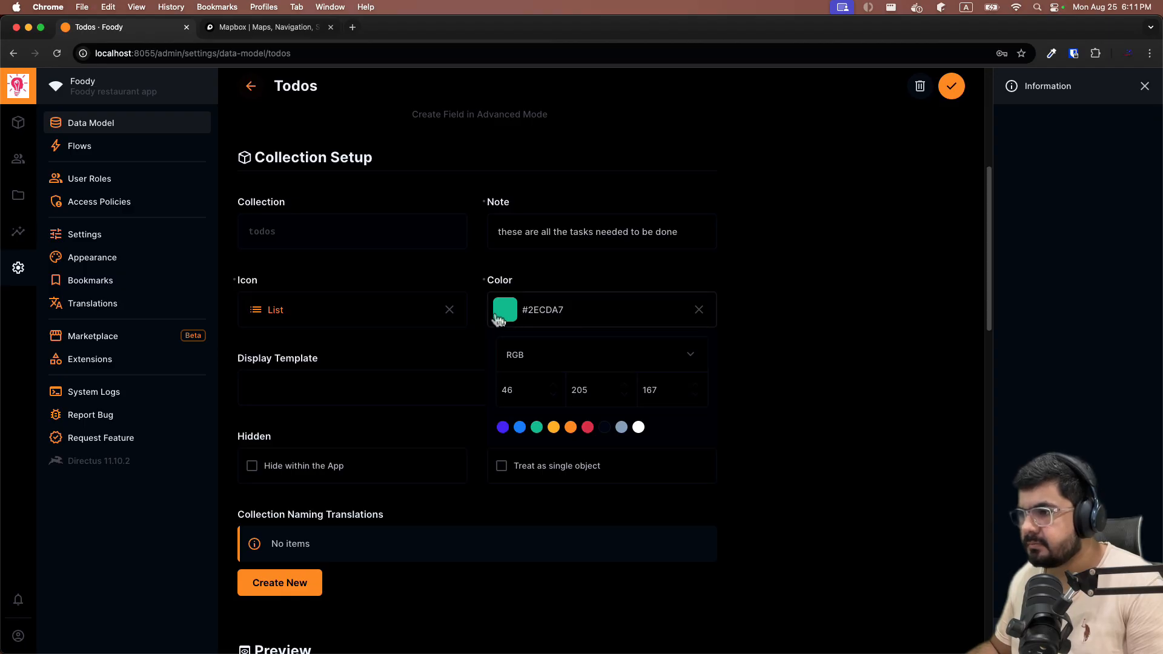
{"action": "left_click", "coordinate": [809, 296]}
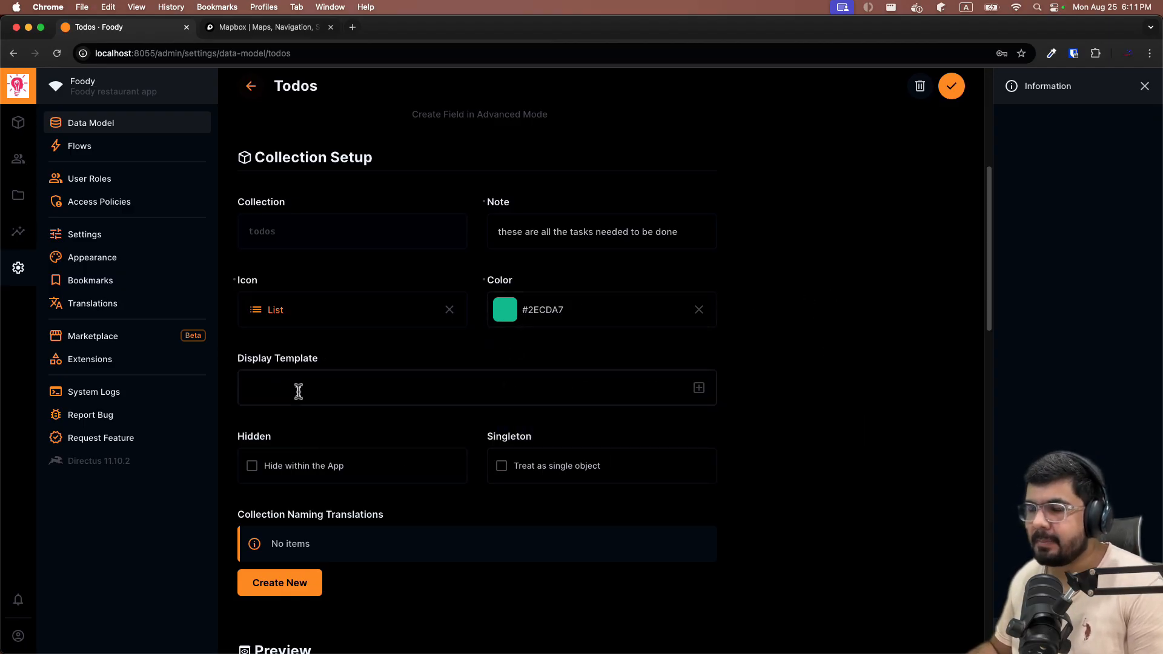
{"action": "scroll", "coordinate": [299, 389], "scroll_direction": "up", "scroll_amount": 1}
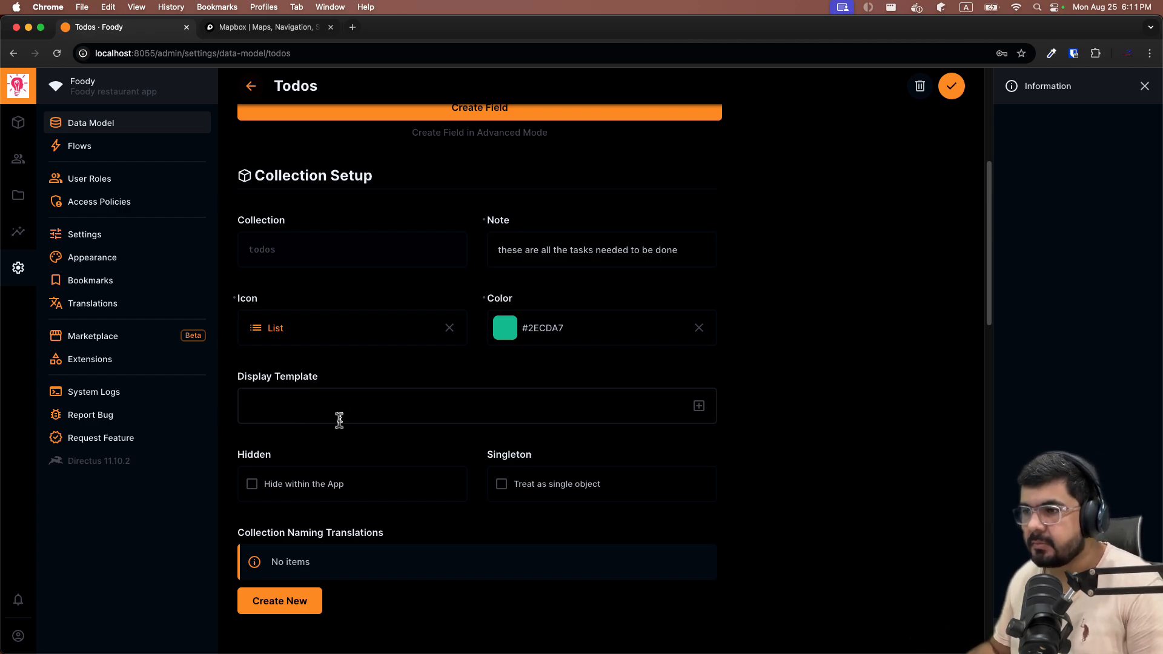
{"action": "scroll", "coordinate": [341, 404], "scroll_direction": "down", "scroll_amount": 3}
{"action": "scroll", "coordinate": [327, 409], "scroll_direction": "down", "scroll_amount": 1}
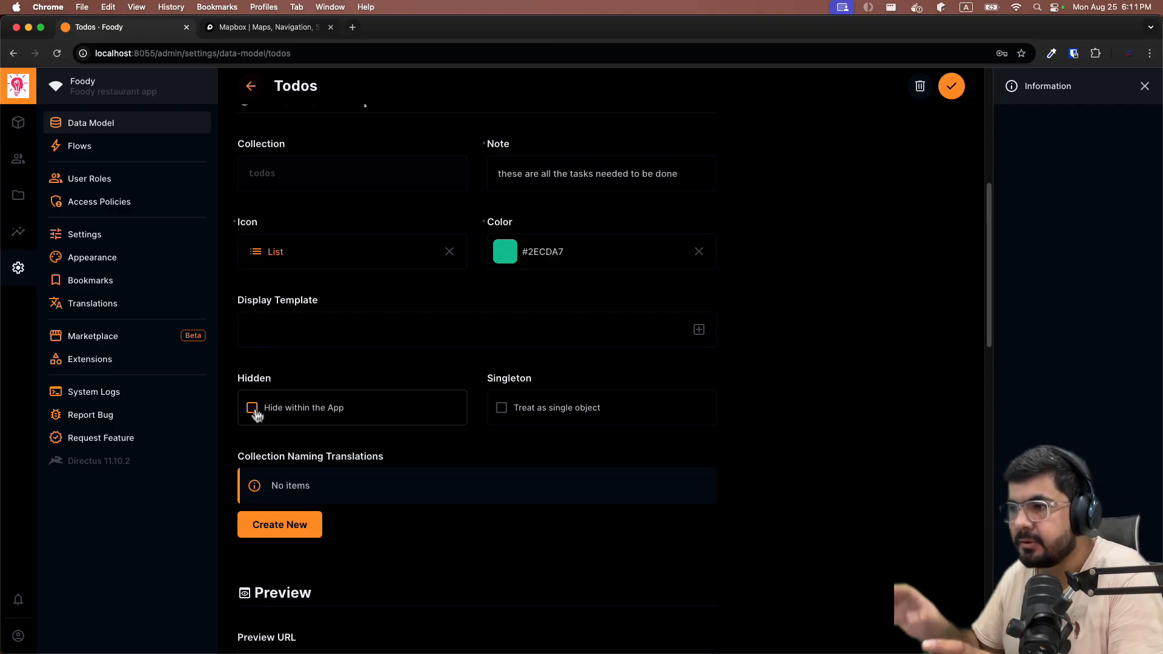
{"action": "scroll", "coordinate": [630, 442], "scroll_direction": "down", "scroll_amount": 1}
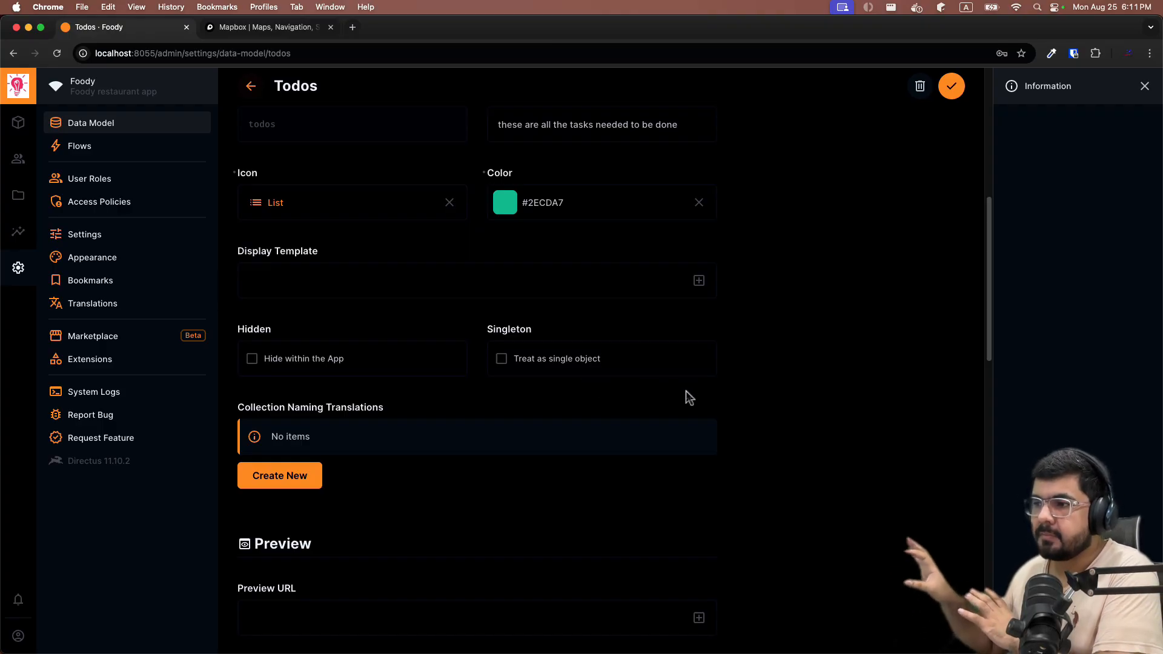
{"action": "scroll", "coordinate": [521, 339], "scroll_direction": "down", "scroll_amount": 3}
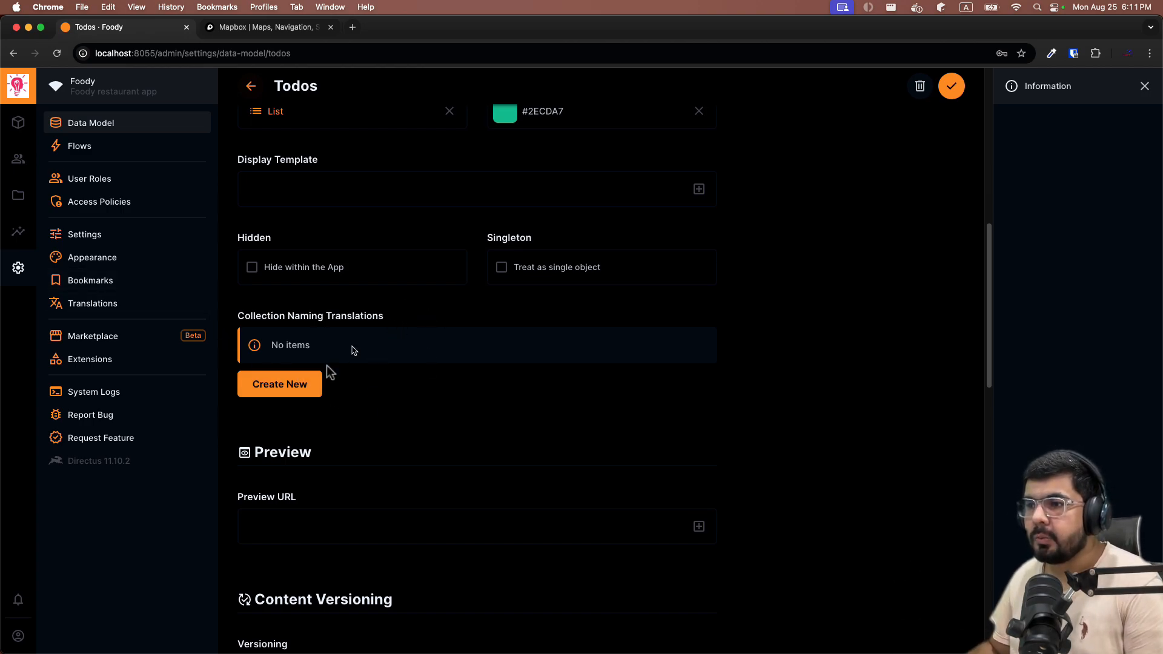
{"action": "scroll", "coordinate": [416, 405], "scroll_direction": "down", "scroll_amount": 5}
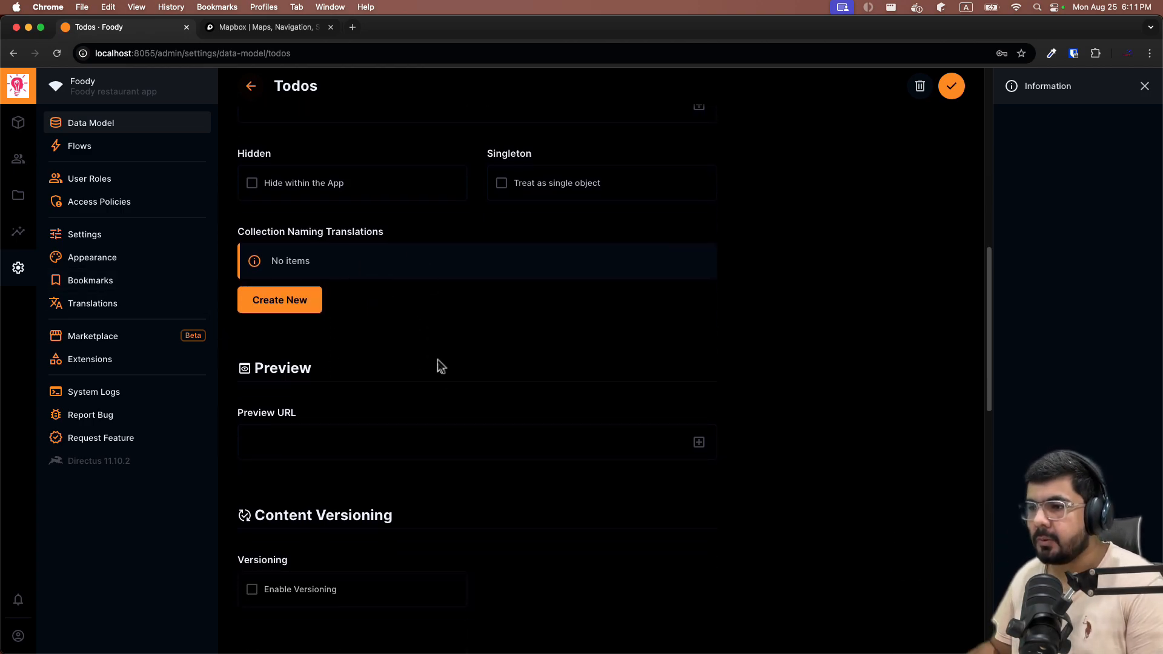
{"action": "scroll", "coordinate": [339, 230], "scroll_direction": "up", "scroll_amount": 1}
{"action": "scroll", "coordinate": [491, 316], "scroll_direction": "down", "scroll_amount": 4}
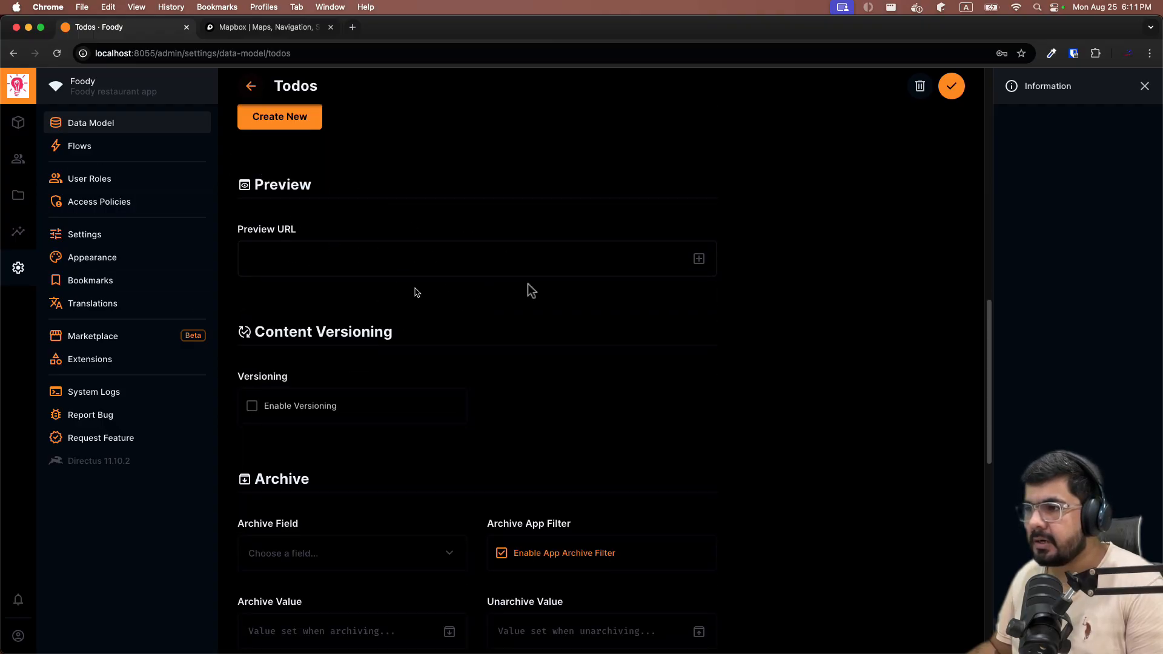
{"action": "scroll", "coordinate": [531, 284], "scroll_direction": "down", "scroll_amount": 1}
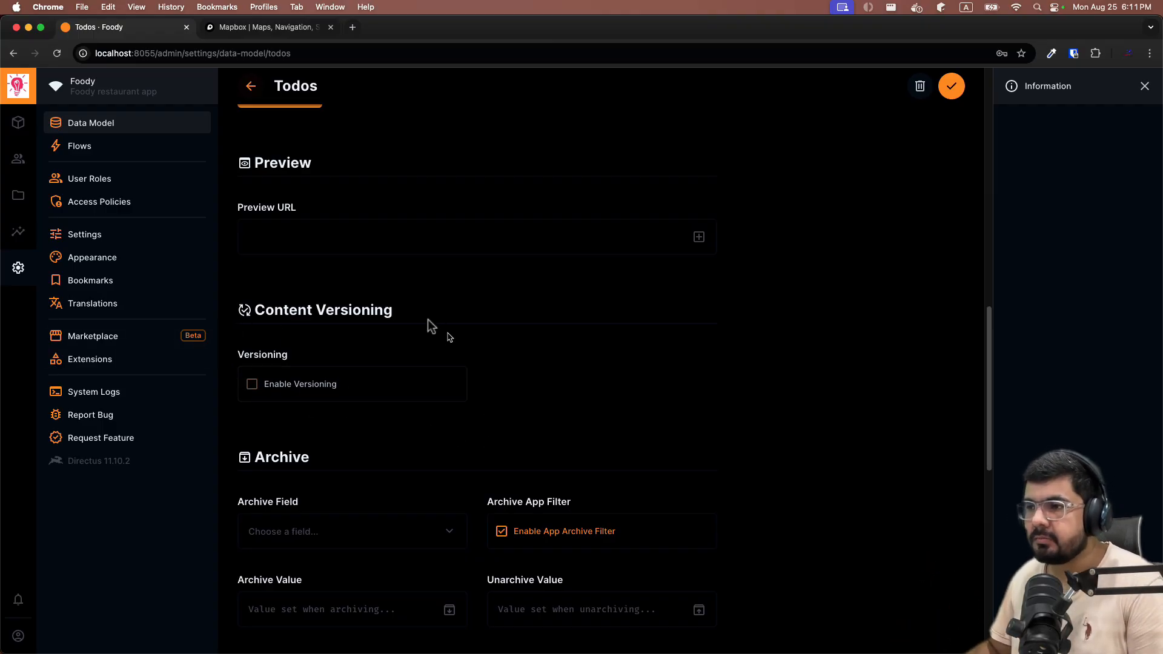
{"action": "left_click_drag", "start_coordinate": [254, 300], "coordinate": [444, 322]}
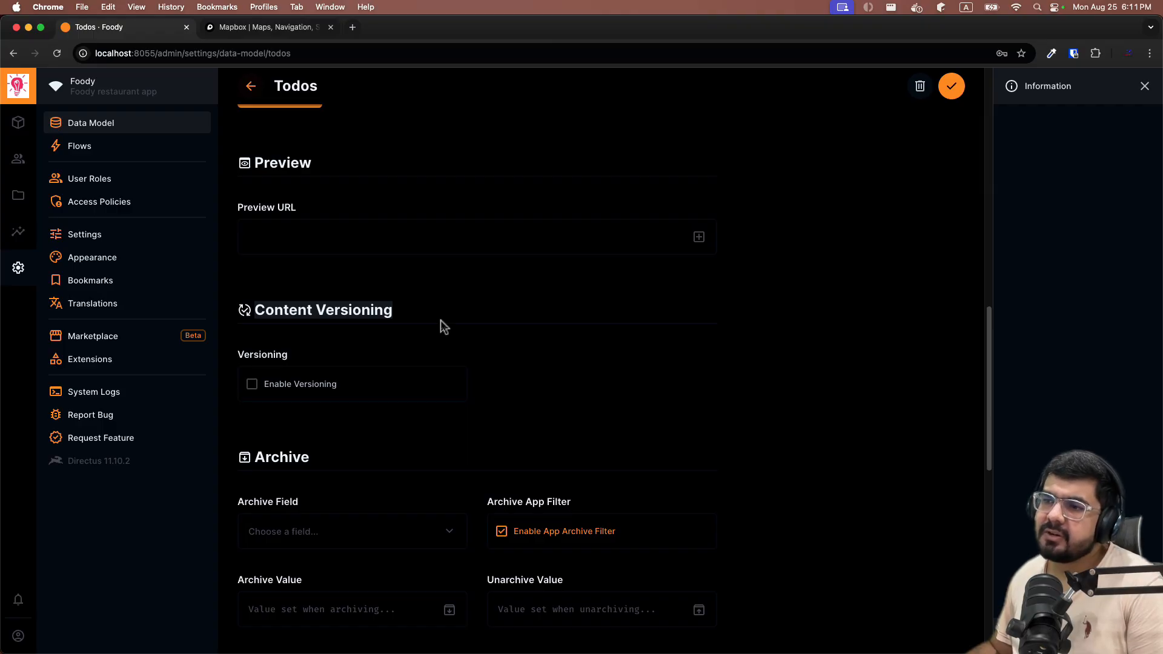
{"action": "left_click", "coordinate": [441, 321]}
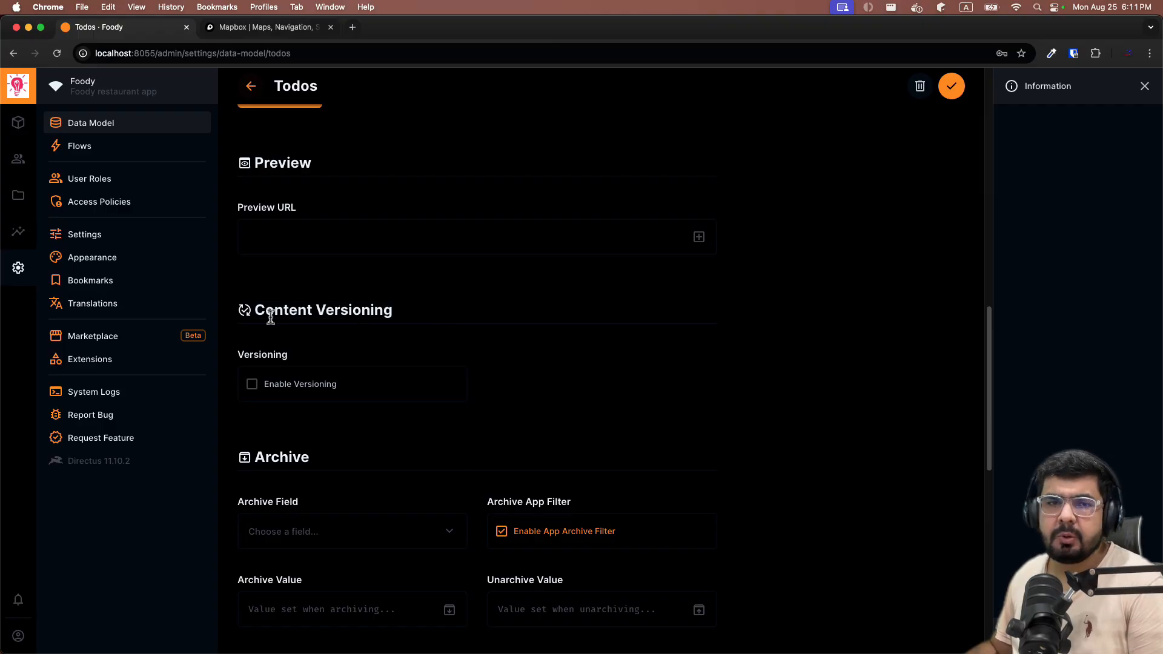
{"action": "left_click_drag", "start_coordinate": [255, 309], "coordinate": [392, 309]}
{"action": "left_click", "coordinate": [637, 313]}
{"action": "scroll", "coordinate": [787, 412], "scroll_direction": "down", "scroll_amount": 3}
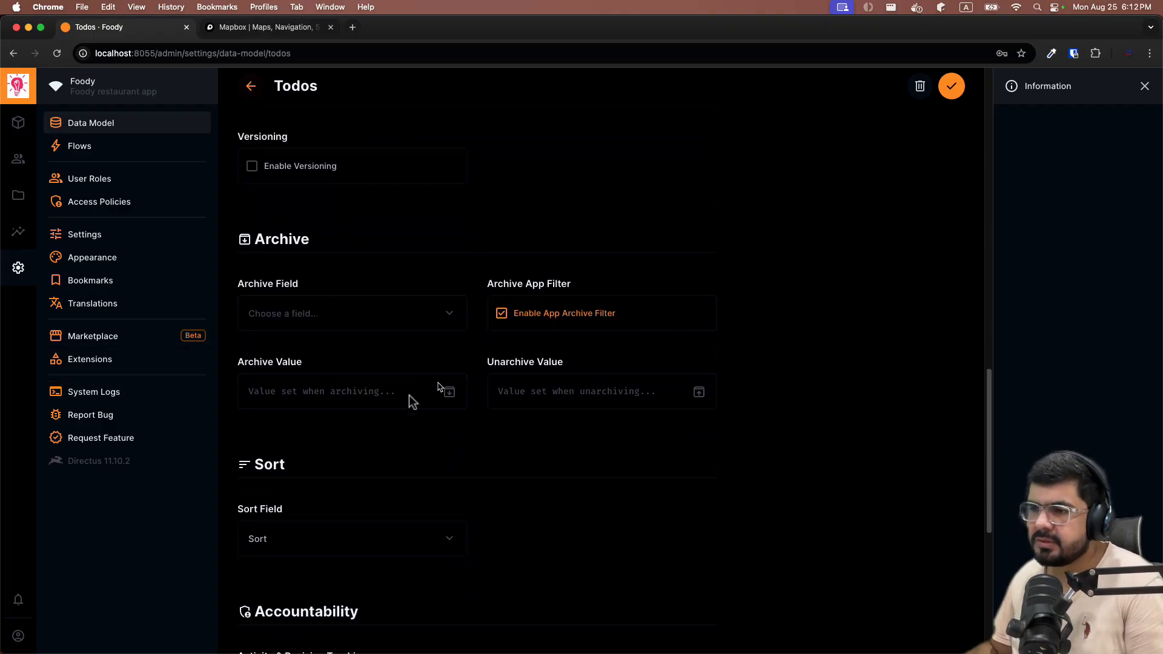
{"action": "scroll", "coordinate": [472, 436], "scroll_direction": "down", "scroll_amount": 4}
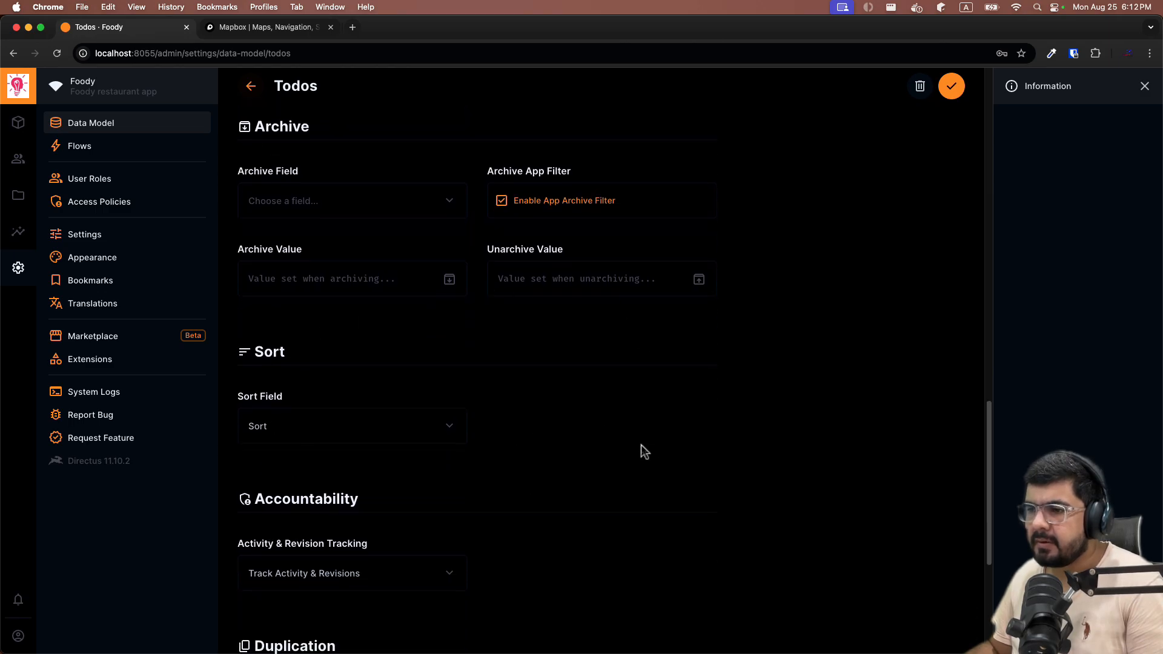
{"action": "scroll", "coordinate": [641, 444], "scroll_direction": "down", "scroll_amount": 8}
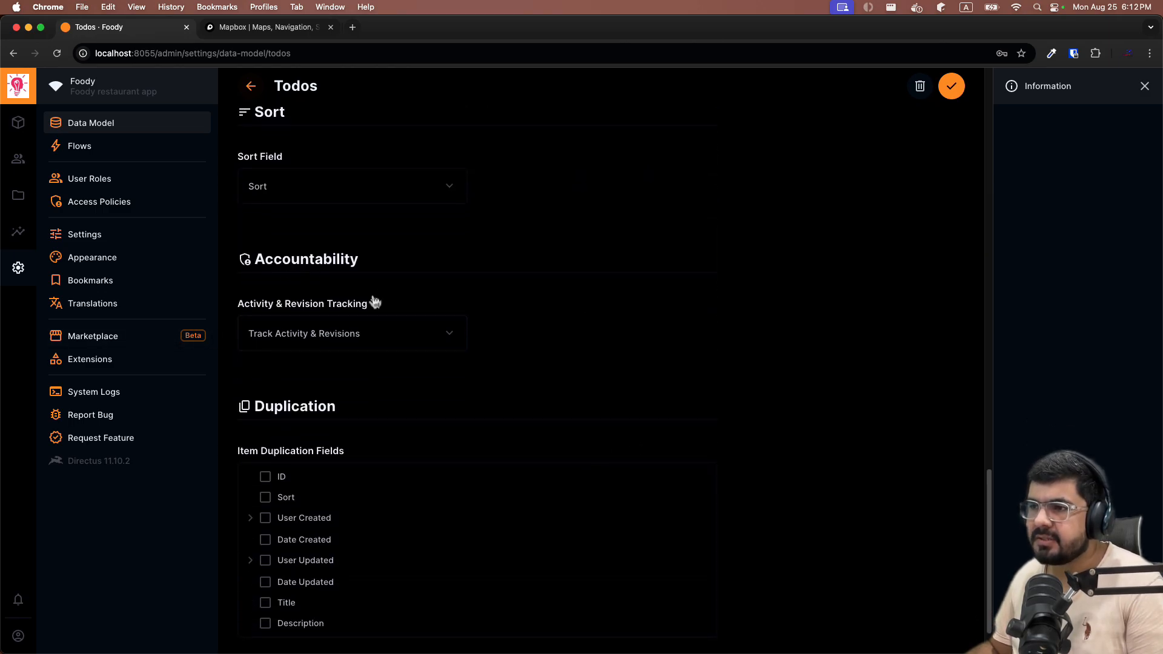
{"action": "scroll", "coordinate": [315, 267], "scroll_direction": "up", "scroll_amount": 3}
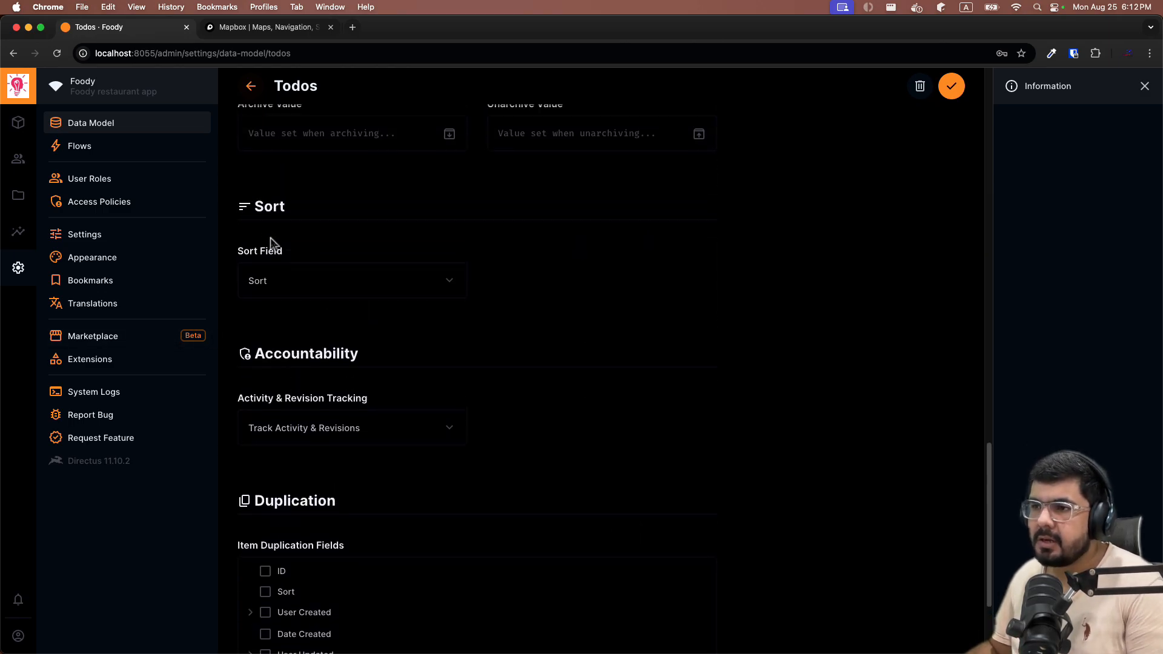
{"action": "scroll", "coordinate": [272, 246], "scroll_direction": "down", "scroll_amount": 3}
{"action": "scroll", "coordinate": [272, 242], "scroll_direction": "down", "scroll_amount": 3}
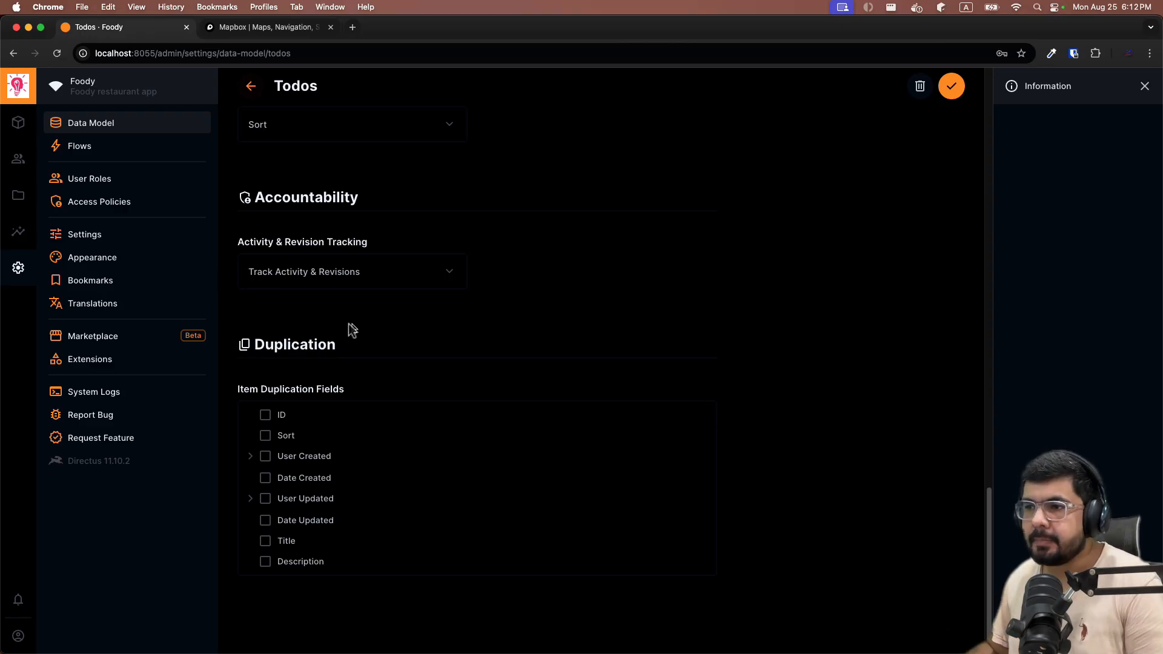
{"action": "left_click", "coordinate": [374, 270]}
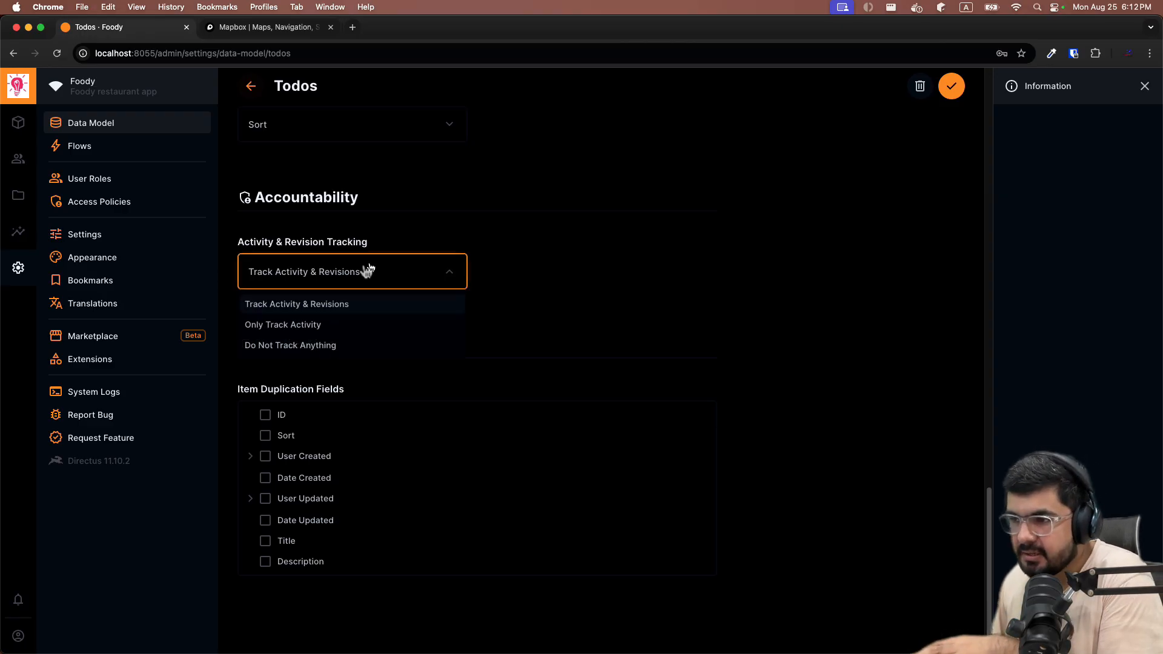
{"action": "left_click", "coordinate": [424, 310]}
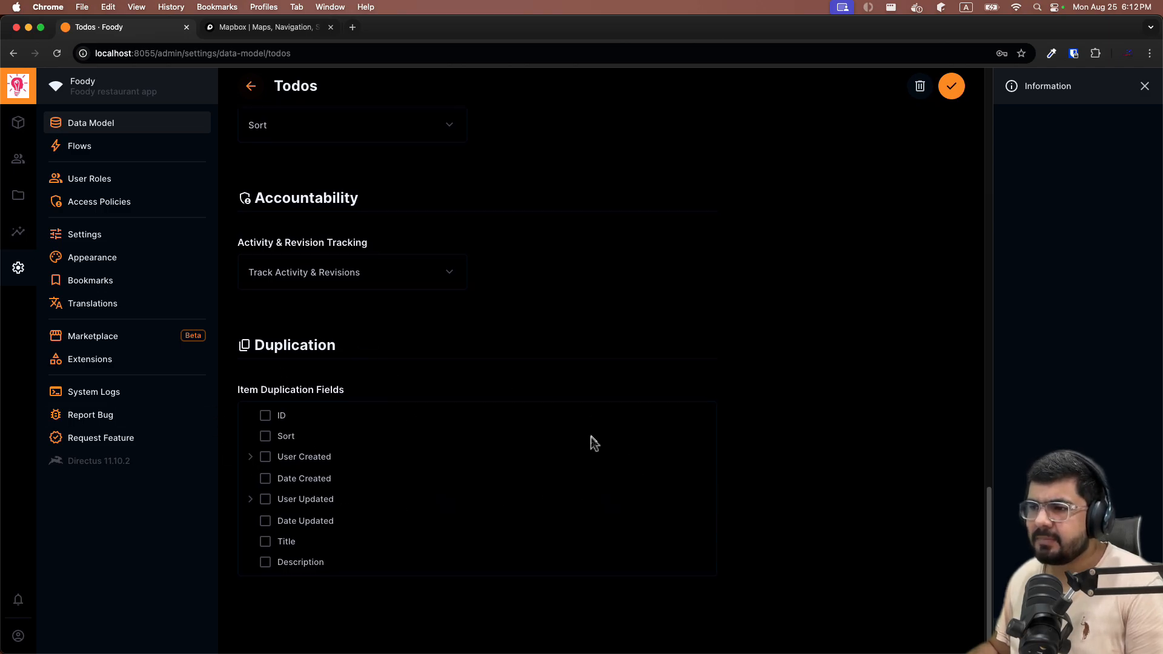
{"action": "scroll", "coordinate": [597, 472], "scroll_direction": "up", "scroll_amount": 15}
{"action": "scroll", "coordinate": [600, 491], "scroll_direction": "up", "scroll_amount": 10}
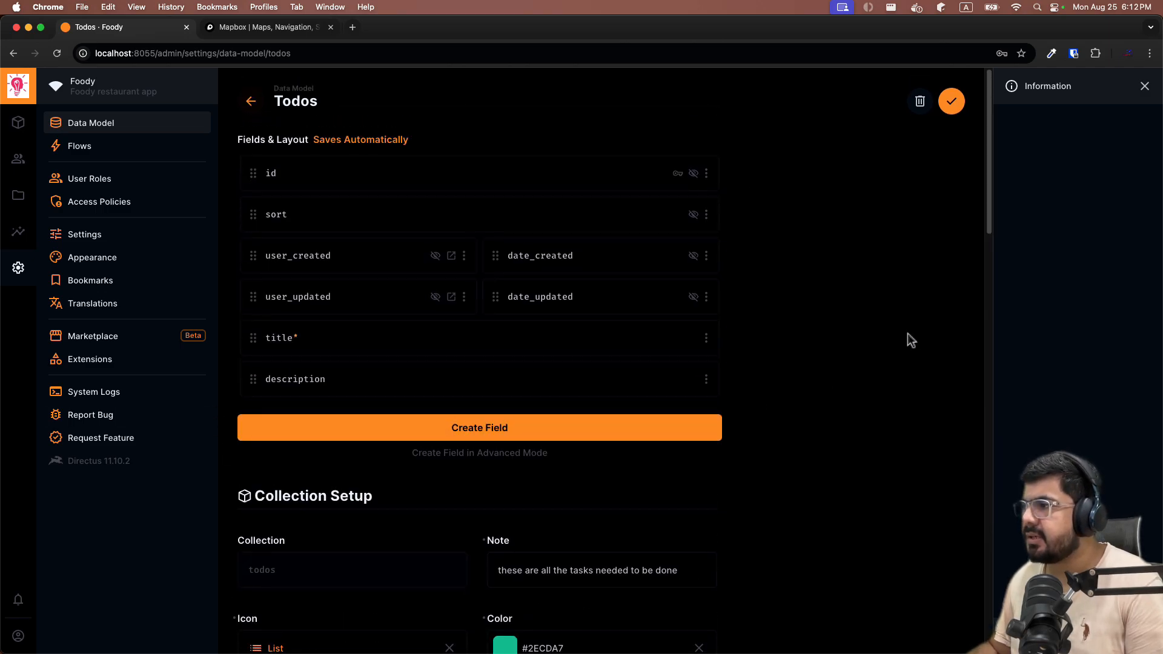
Save the Todos settings, then switch to the Content module to view the empty Todos list.
{"action": "left_click", "coordinate": [947, 112]}
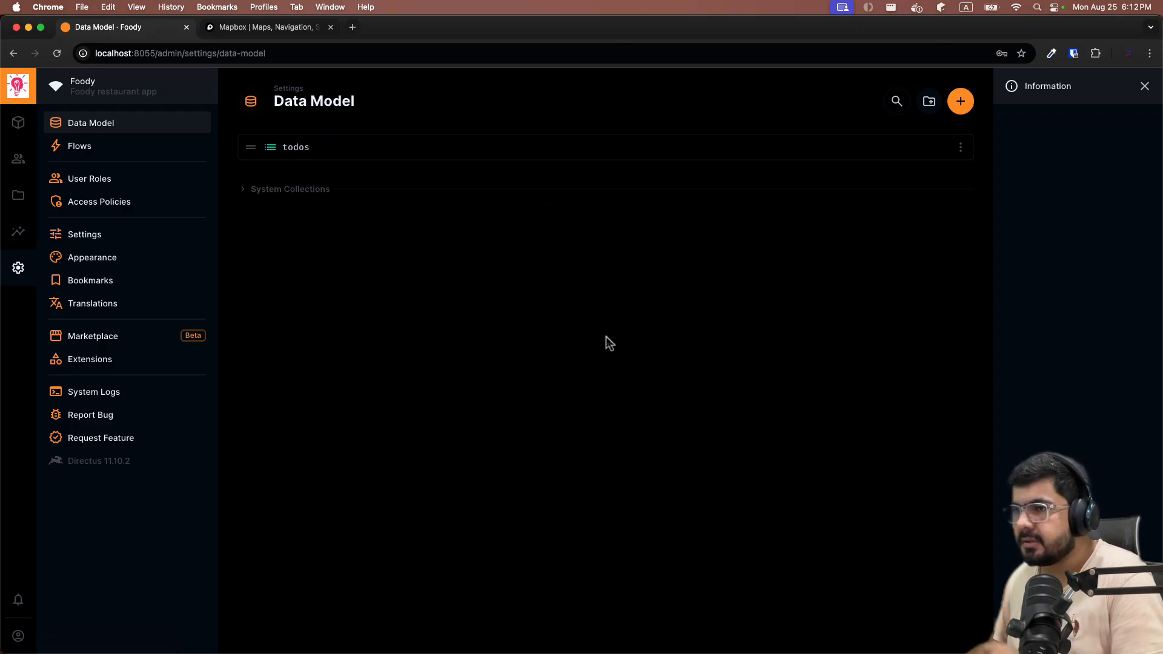
{"action": "left_click", "coordinate": [18, 124]}
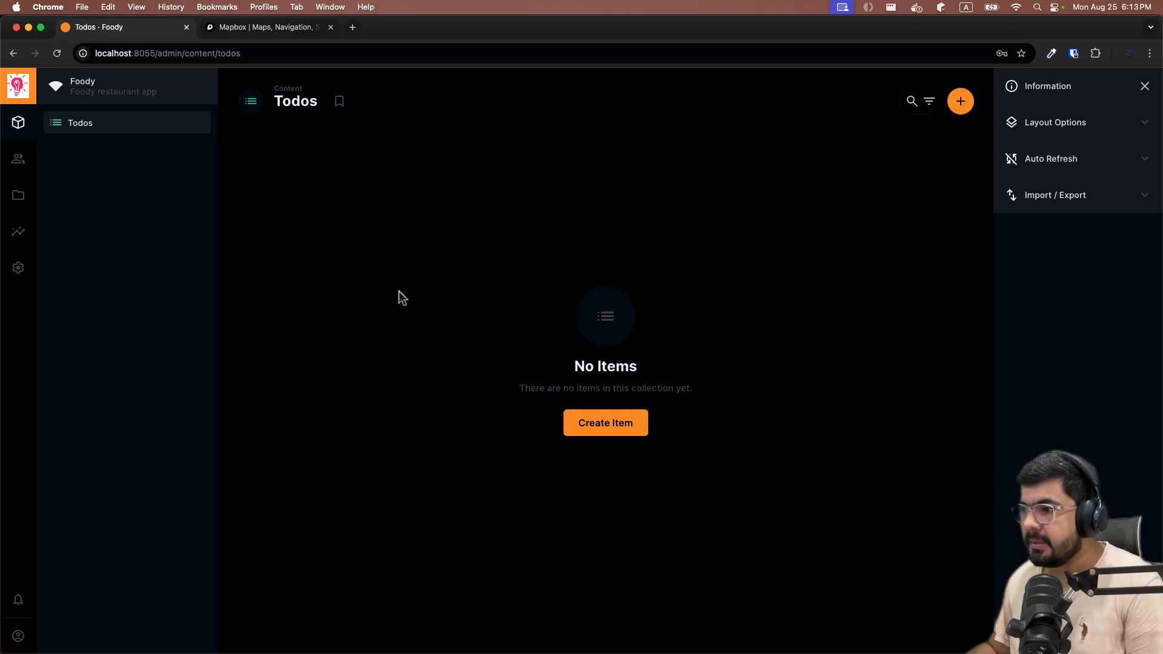
Start a new todo titled 'Learn directus' and type its description.
{"action": "left_click", "coordinate": [634, 429]}
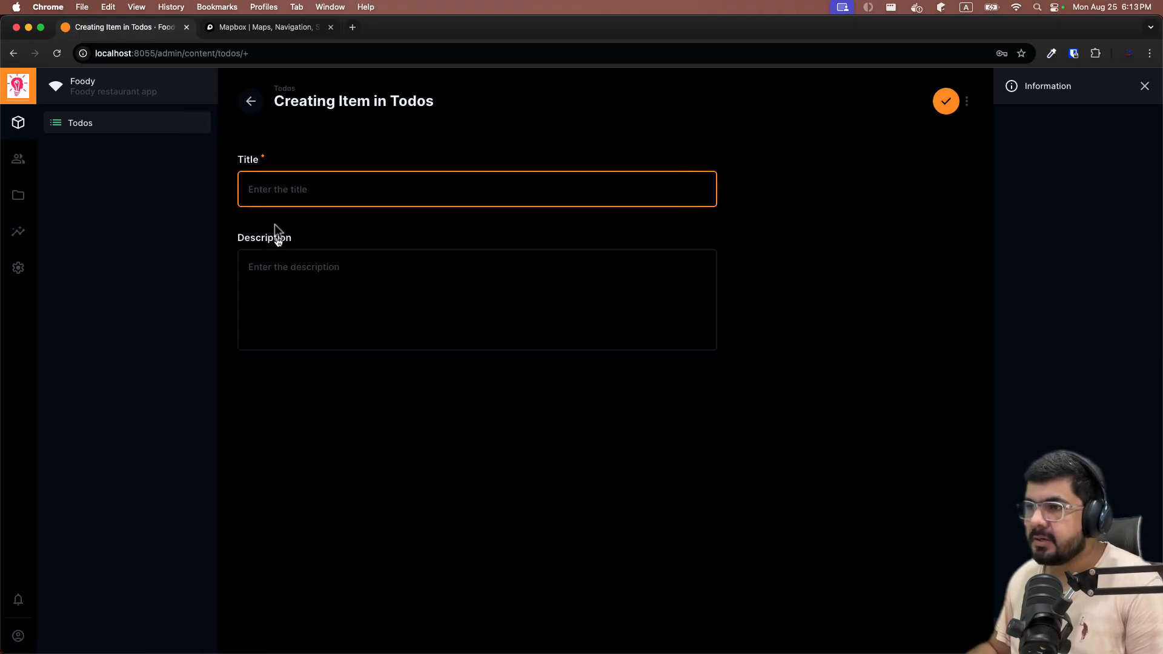
{"action": "type", "text": "L"}
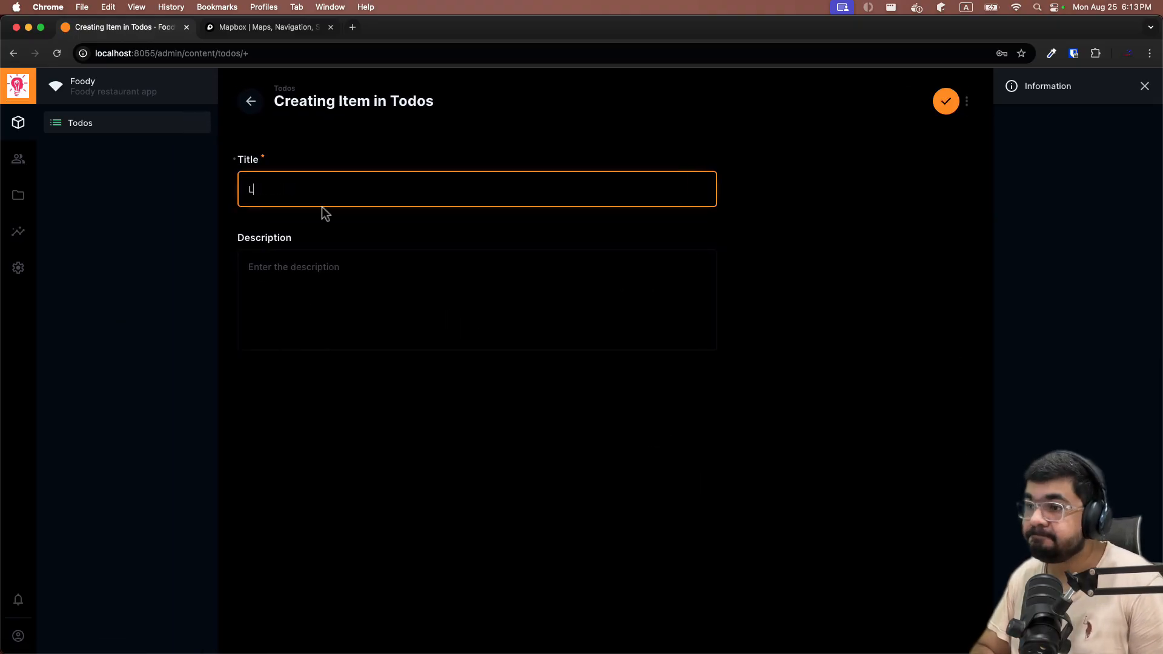
{"action": "type", "text": "earn direct"}
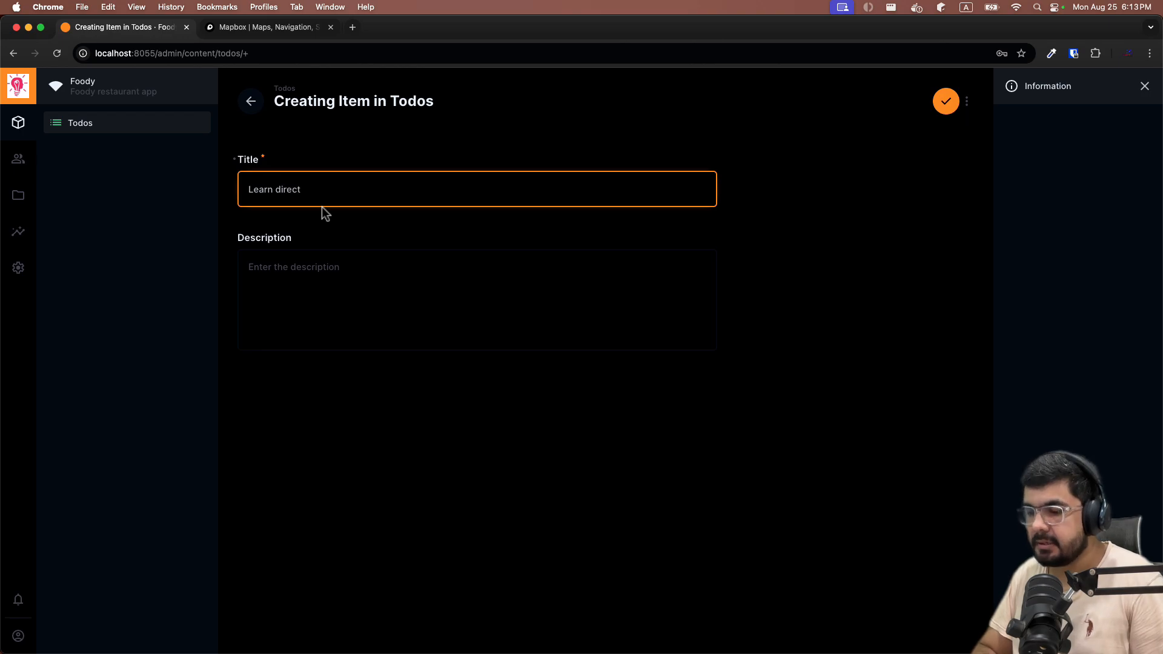
{"action": "type", "text": "us"}
{"action": "key", "text": "Tab"}
{"action": "key", "text": "Tab"}
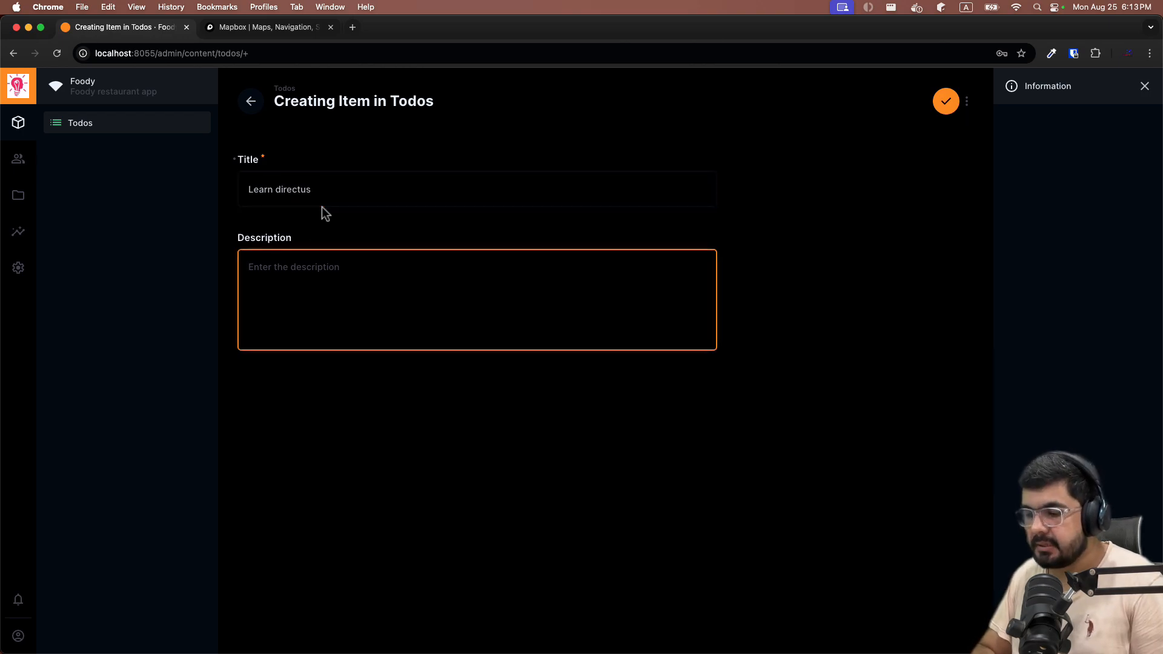
{"action": "type", "text": "direcuts is "}
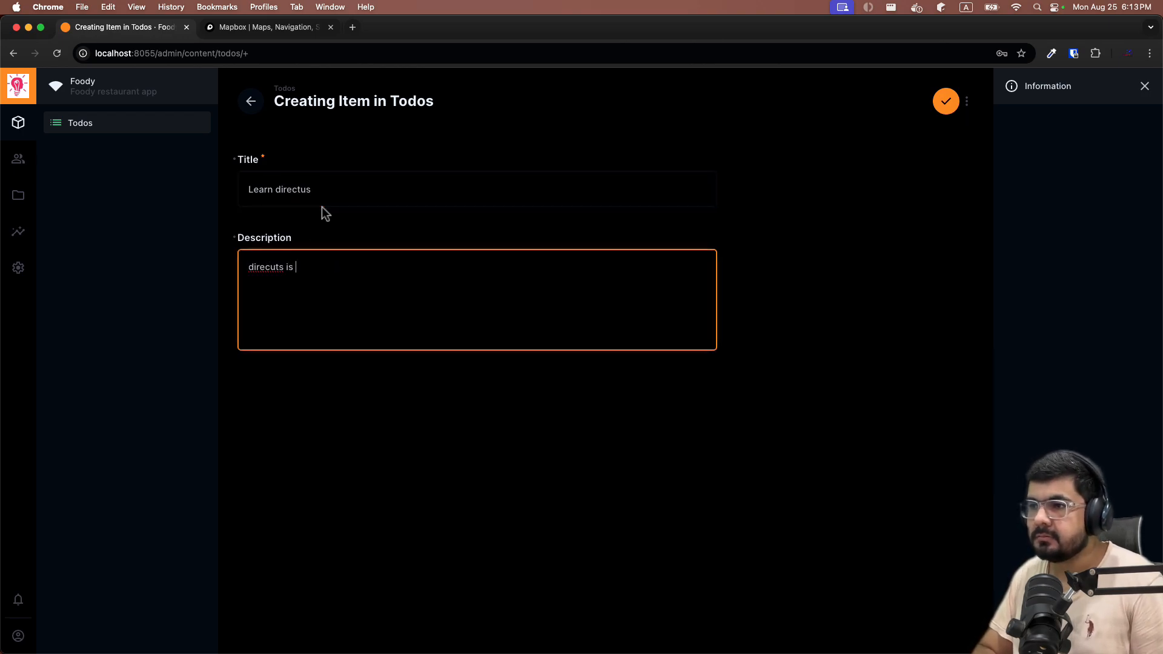
{"action": "type", "text": "fun evefr"}
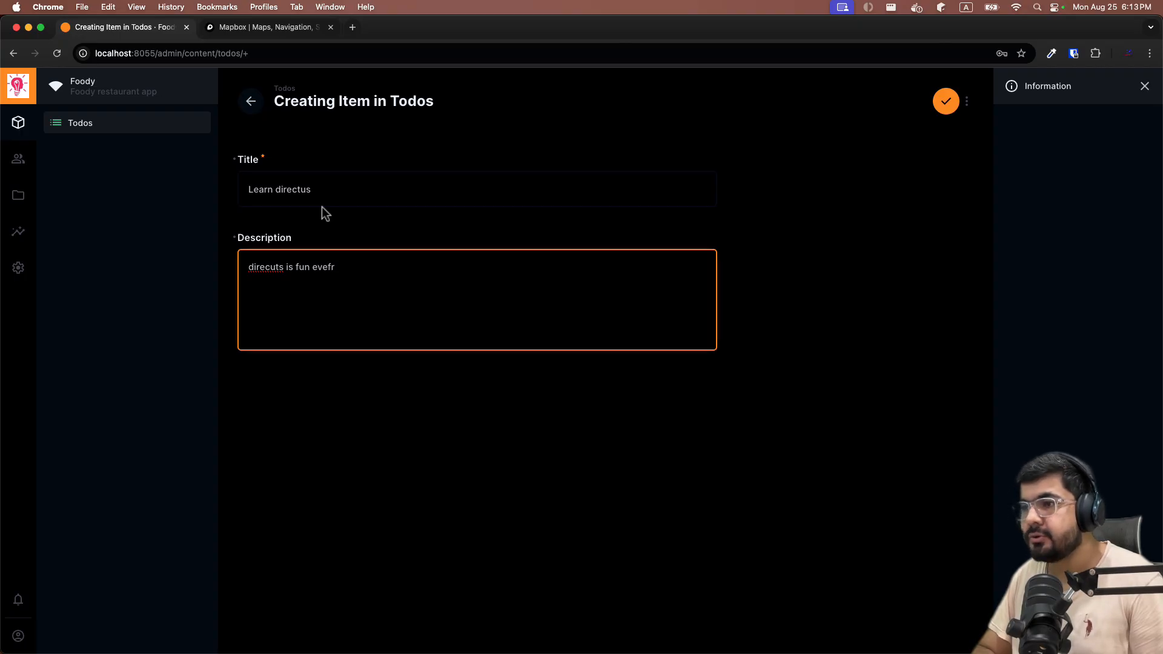
{"action": "key", "text": "BackSpace"}
{"action": "key", "text": "BackSpace"}
{"action": "type", "text": "ry o"}
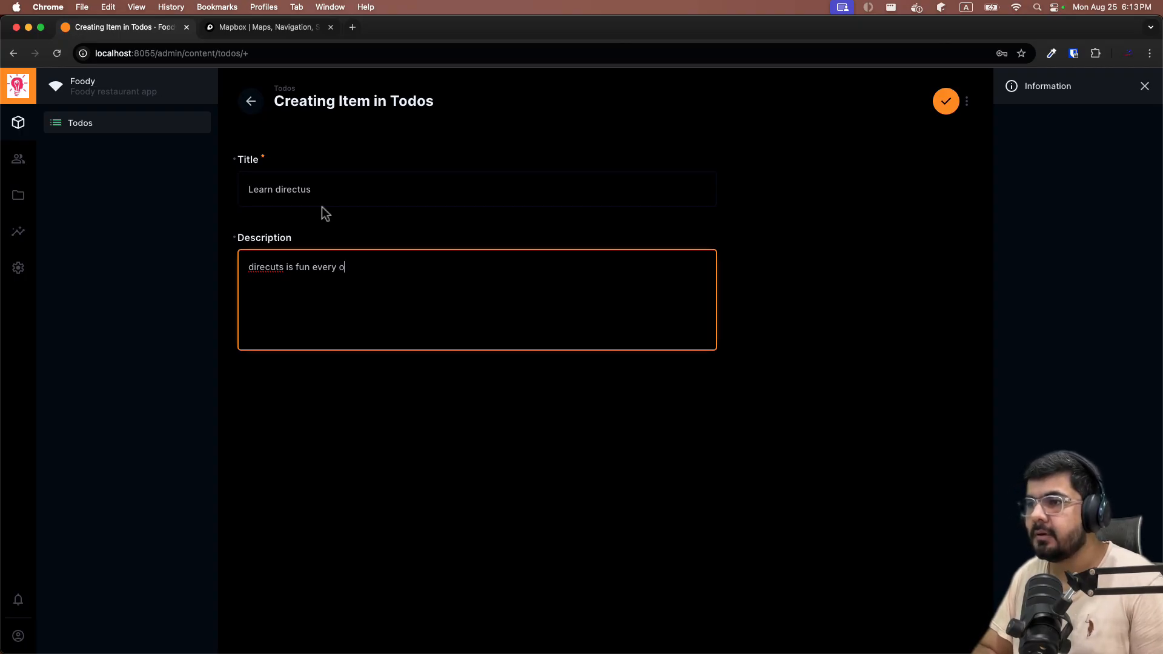
{"action": "type", "text": "nme s"}
{"action": "key", "text": "BackSpace"}
{"action": "key", "text": "BackSpace"}
{"action": "key", "text": "BackSpace"}
{"action": "key", "text": "BackSpace"}
{"action": "type", "text": "e sh"}
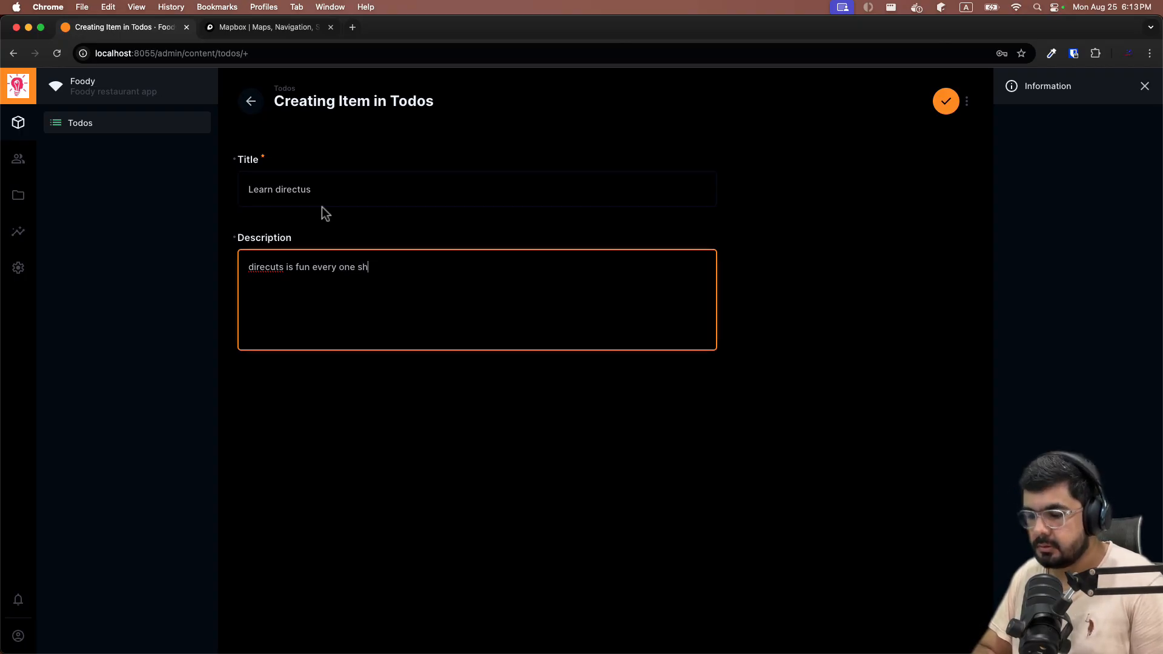
{"action": "type", "text": "ould leanr"}
{"action": "key", "text": "BackSpace"}
{"action": "key", "text": "BackSpace"}
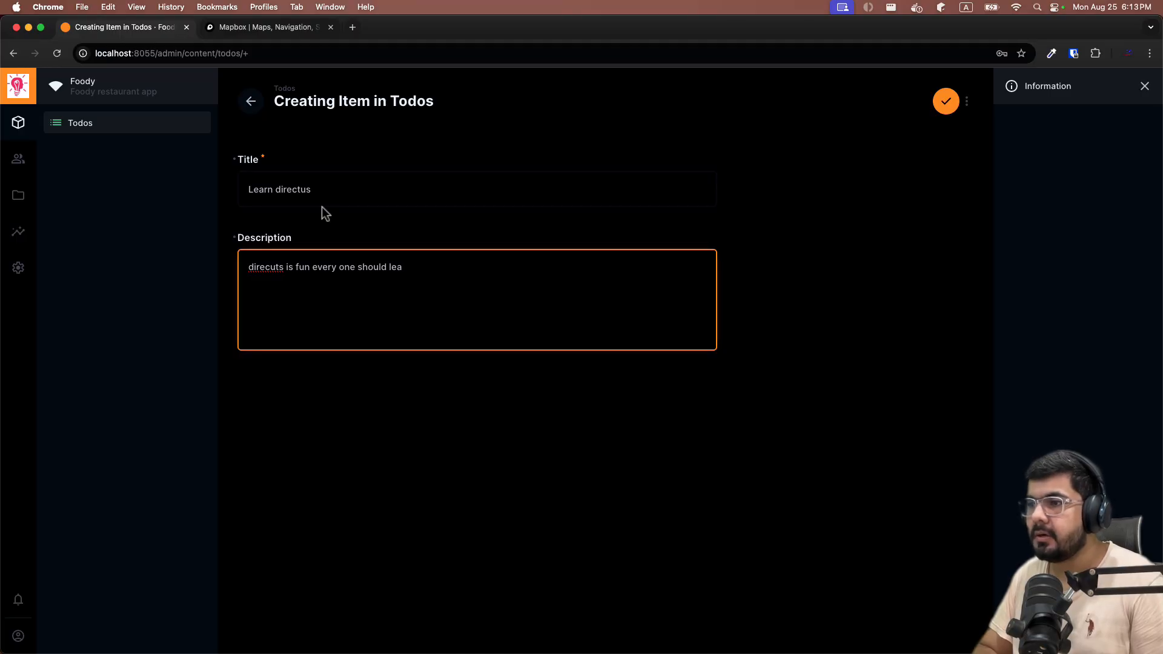
{"action": "type", "text": "rn it"}
Fix the description to 'directus is fun every one should learn it' and save the item.
{"action": "left_click", "coordinate": [329, 462]}
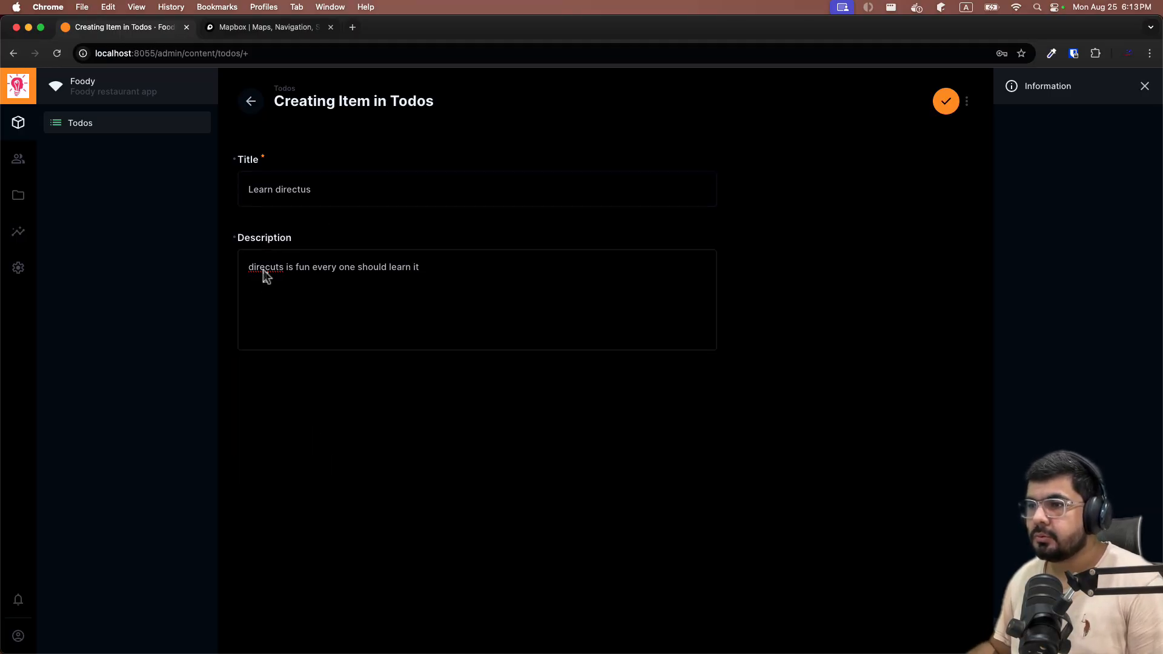
{"action": "double_click", "coordinate": [263, 270]}
{"action": "type", "text": "direct"}
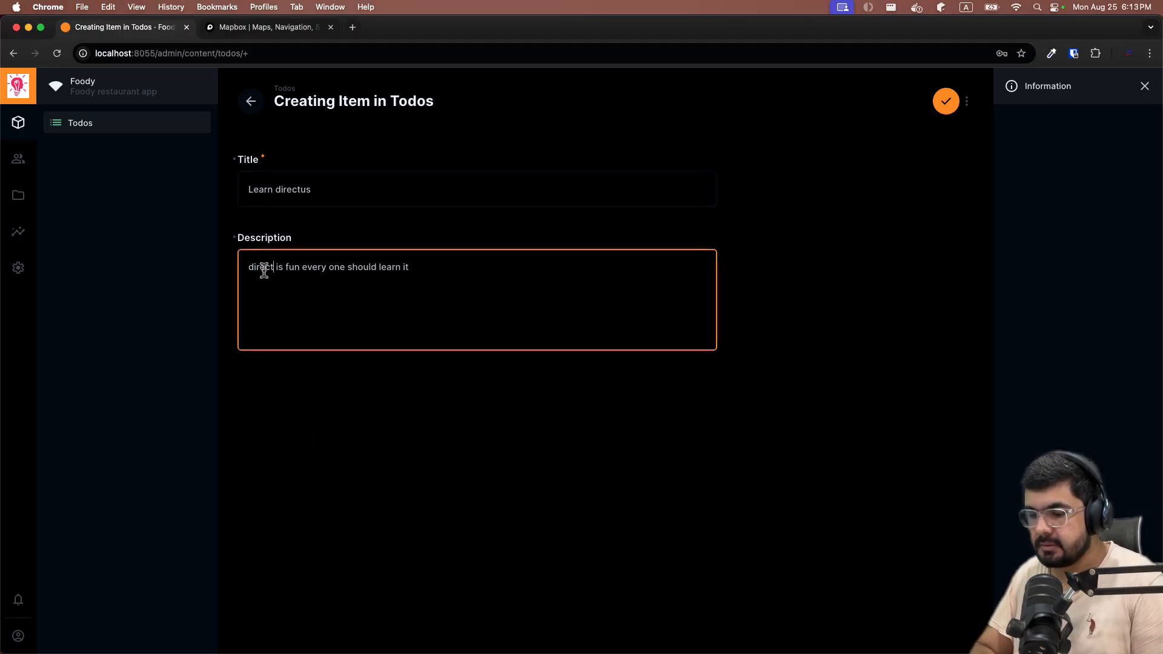
{"action": "type", "text": "us"}
{"action": "left_click", "coordinate": [387, 455]}
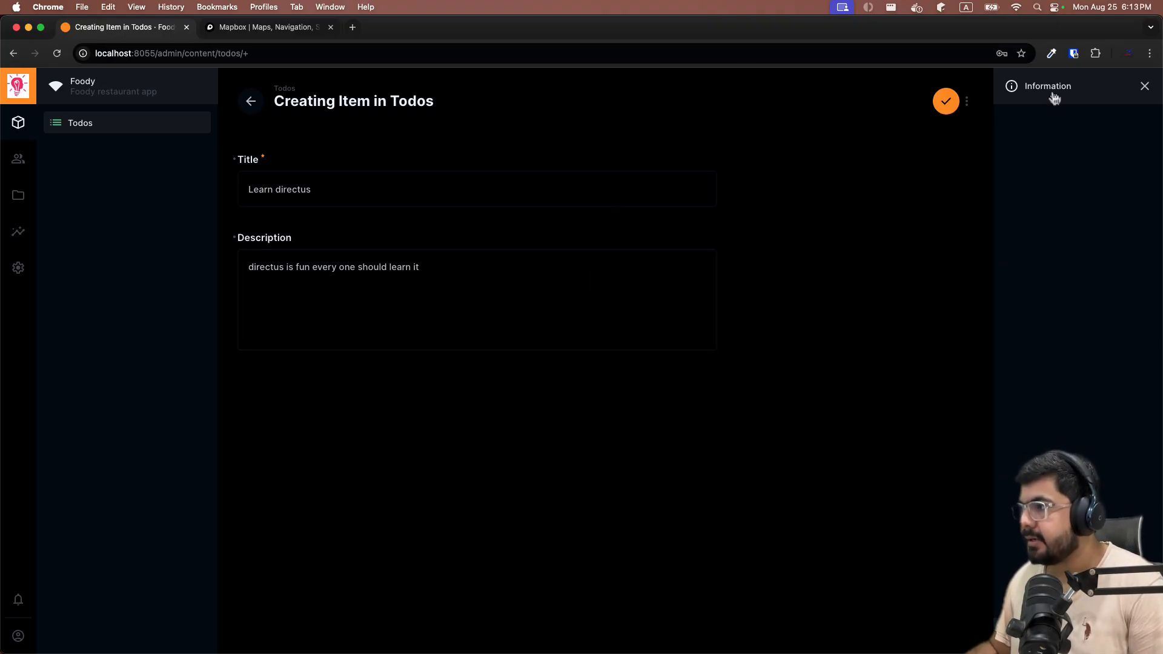
{"action": "left_click", "coordinate": [944, 110]}
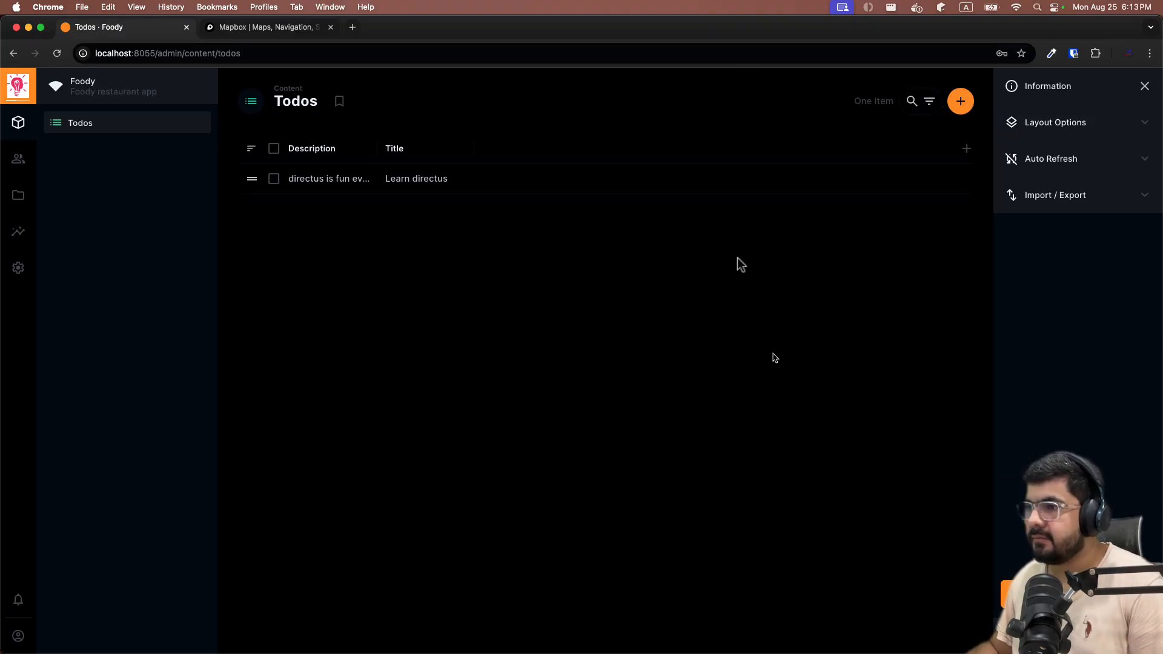
Widen the Description column and drag the Title column in front of it.
{"action": "left_click_drag", "start_coordinate": [373, 150], "coordinate": [479, 152]}
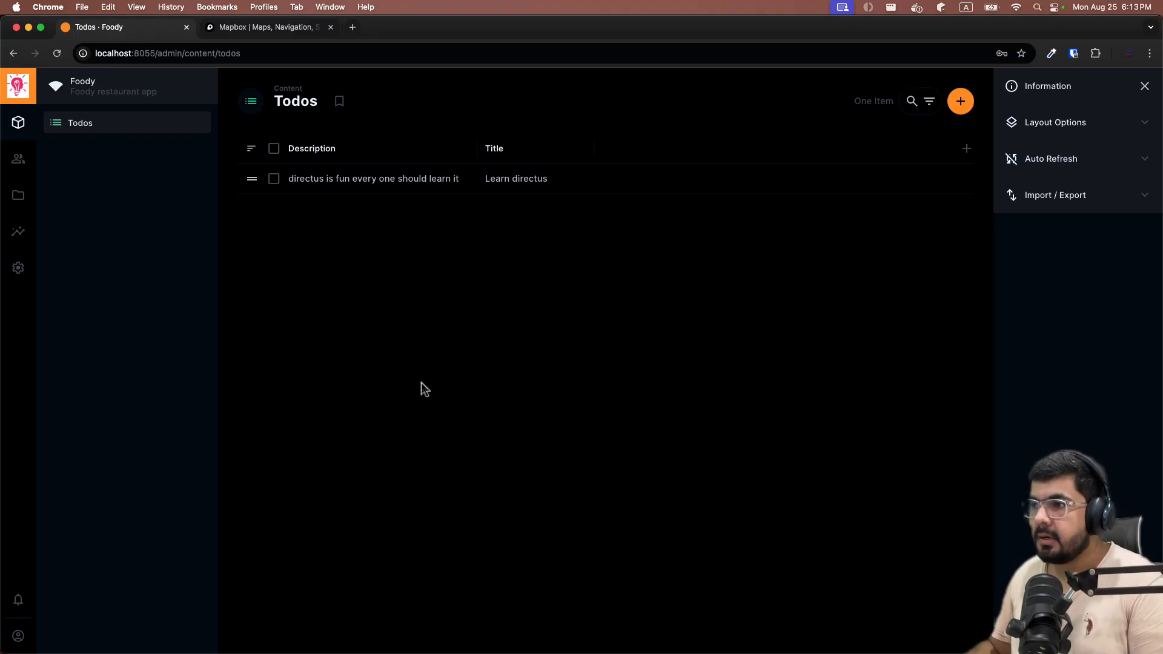
{"action": "left_click_drag", "start_coordinate": [488, 156], "coordinate": [291, 161]}
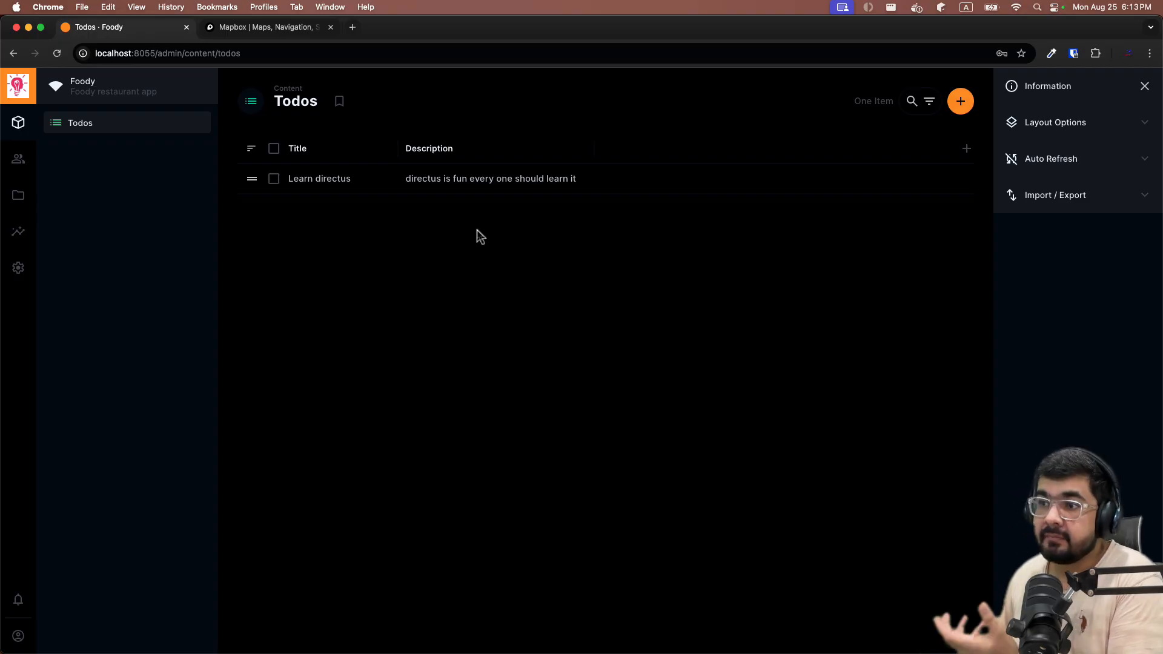
Check the todos field settings in the data model, then return to the item list.
{"action": "left_click", "coordinate": [17, 270]}
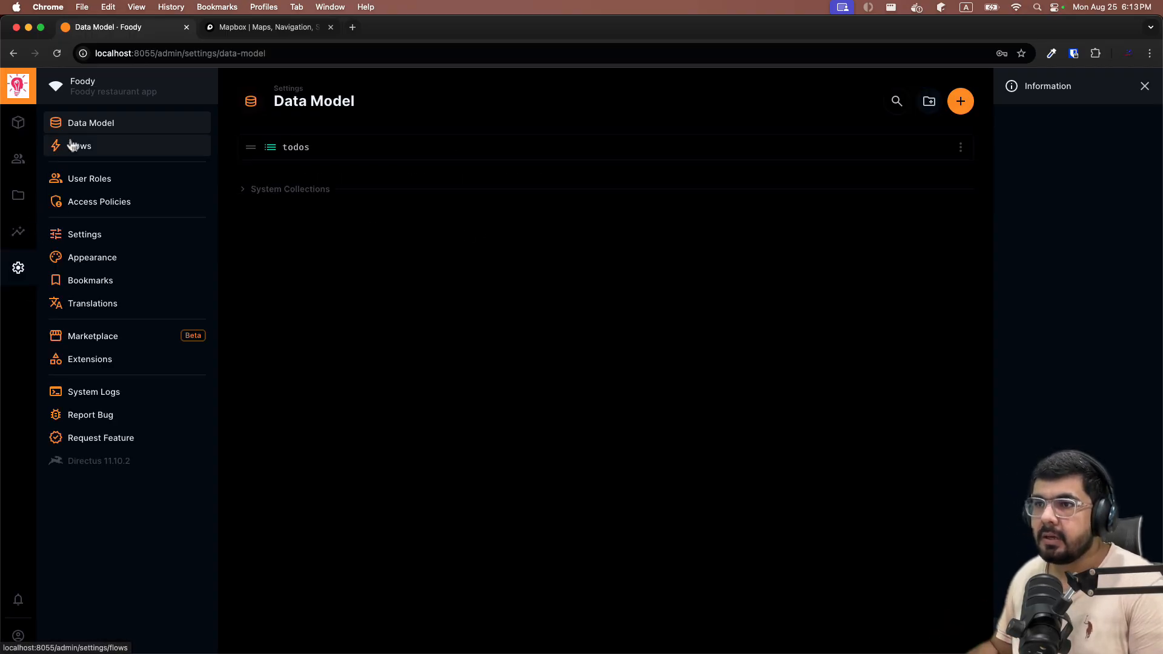
{"action": "left_click", "coordinate": [286, 146]}
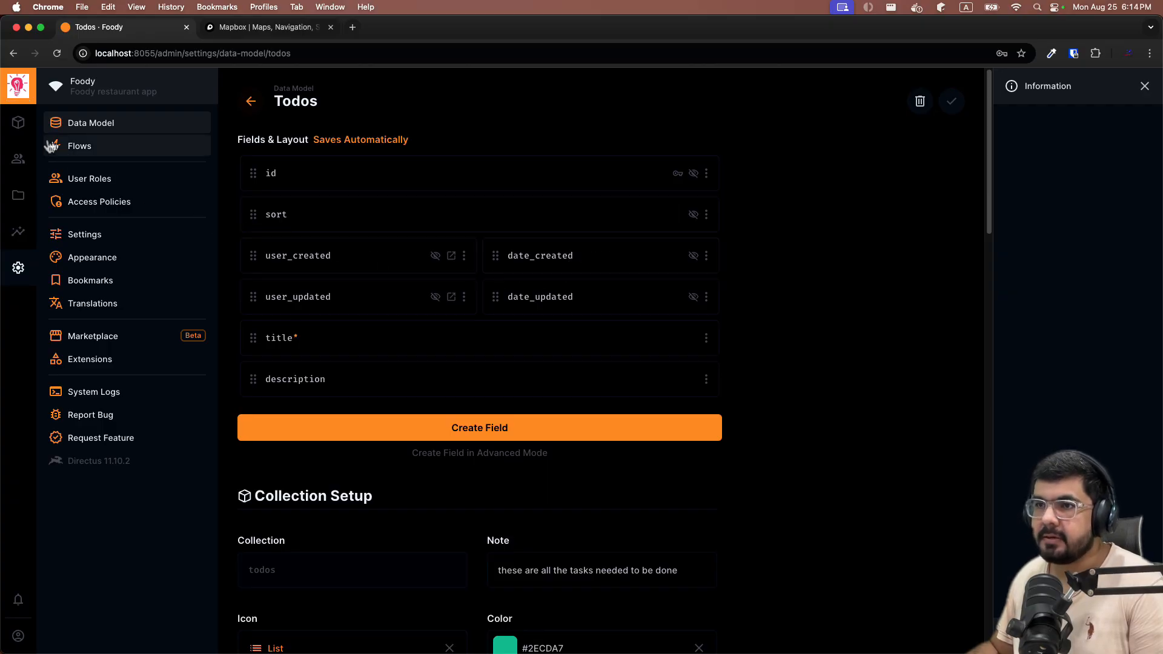
{"action": "left_click", "coordinate": [19, 122]}
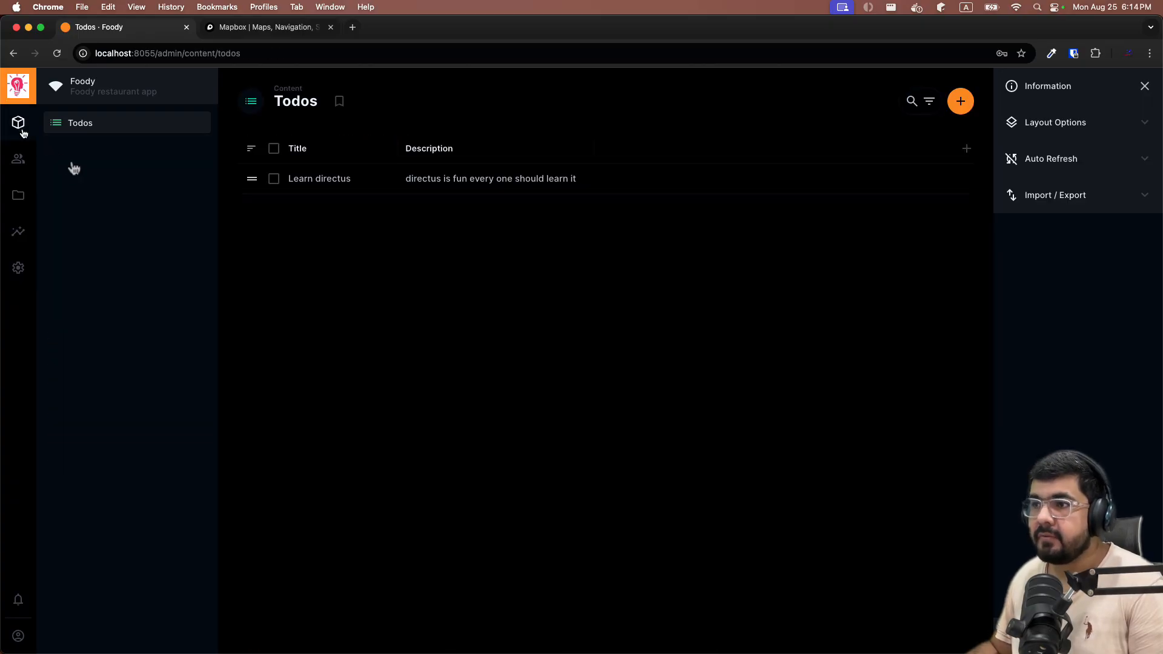
Add User Created, Date Created, User Updated and Date Updated columns to the table.
{"action": "left_click", "coordinate": [968, 150]}
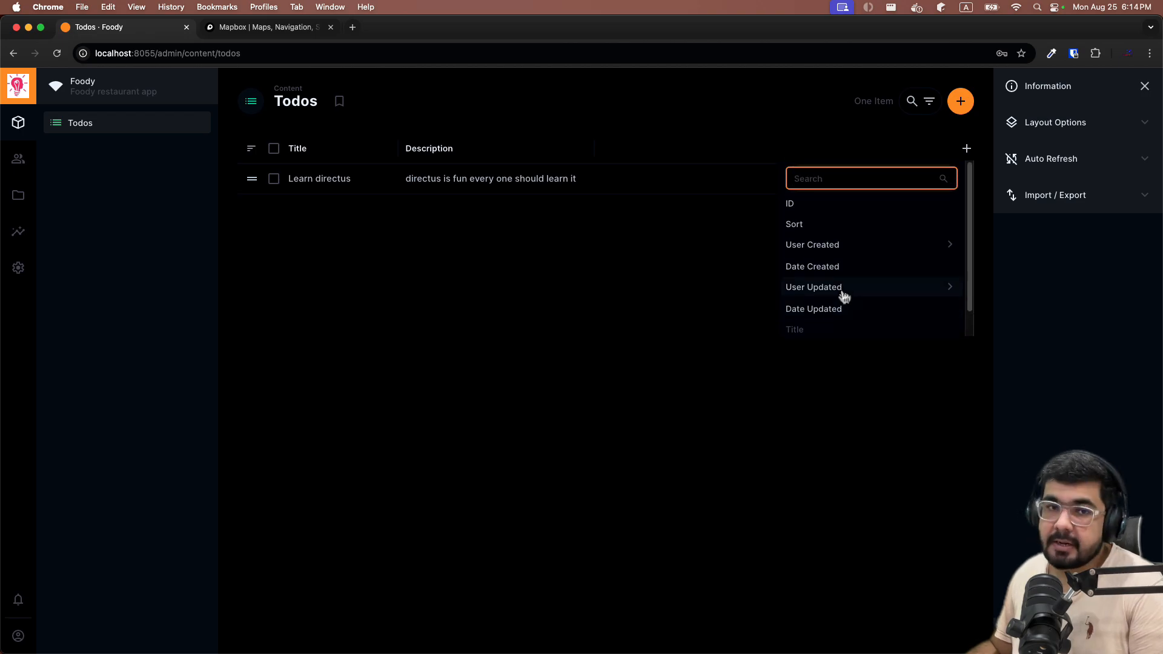
{"action": "left_click", "coordinate": [819, 252]}
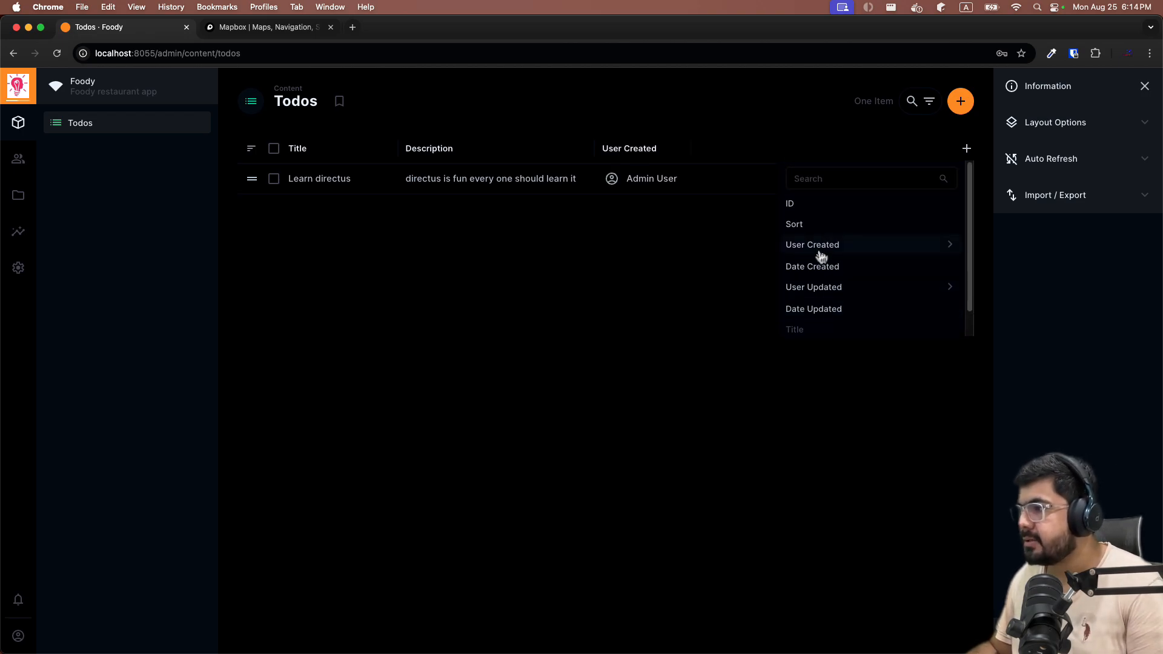
{"action": "left_click", "coordinate": [821, 269]}
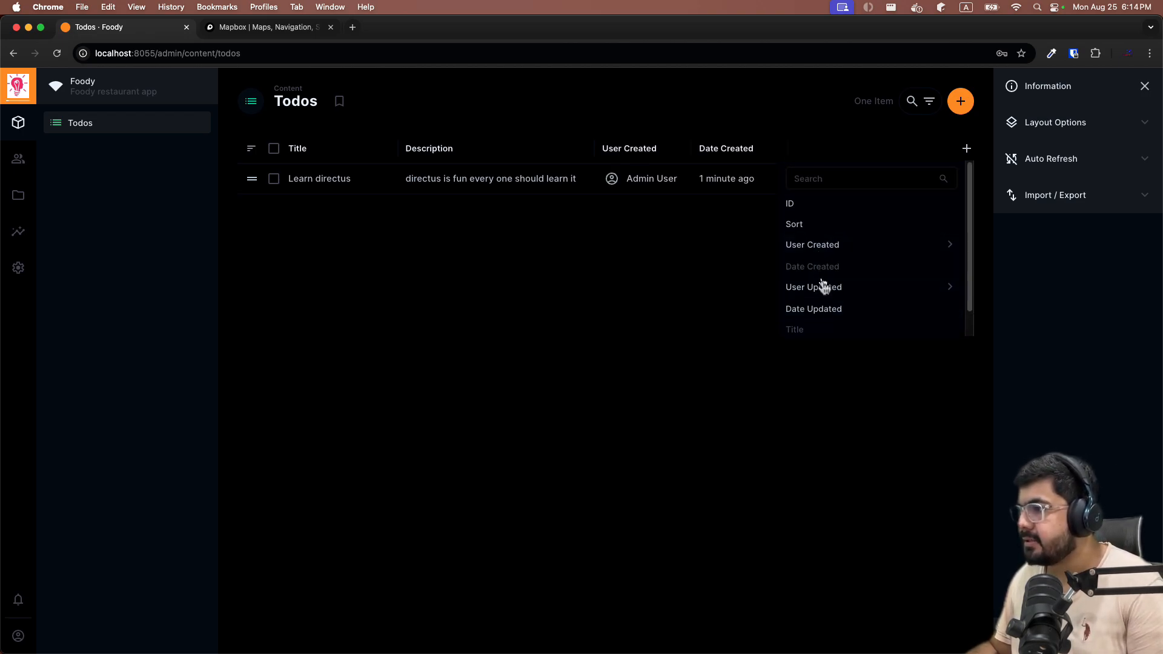
{"action": "left_click", "coordinate": [826, 288]}
{"action": "left_click", "coordinate": [829, 311]}
{"action": "left_click", "coordinate": [636, 399]}
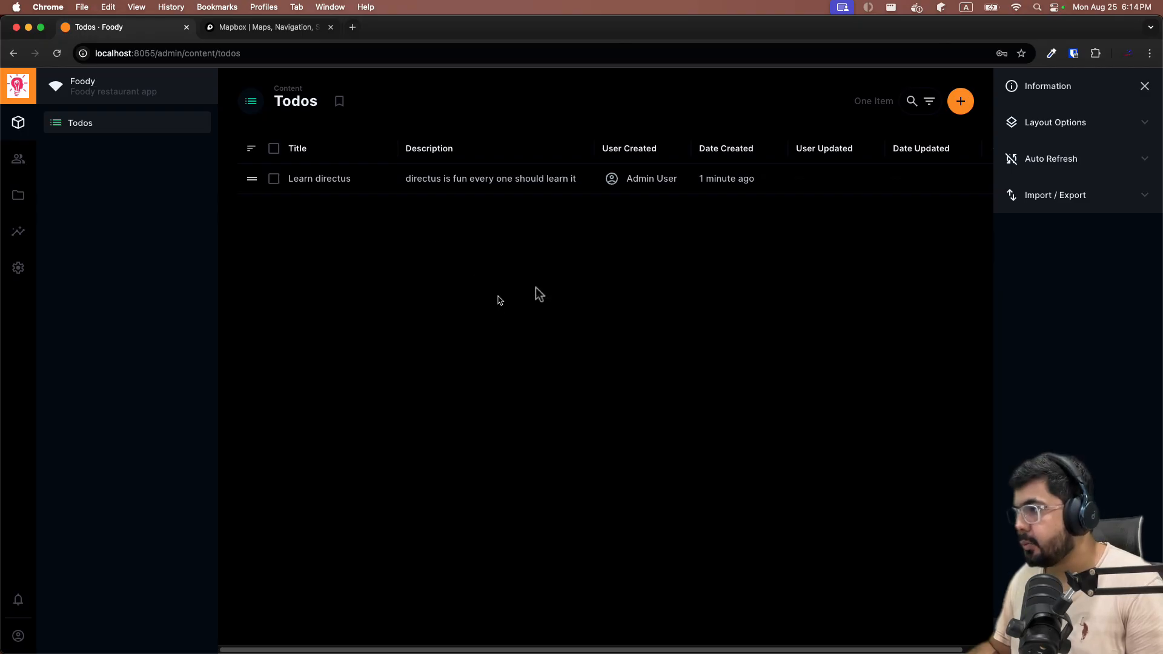
Create a 'Learn python' todo with description 'python is a good programming language' and save it.
{"action": "left_click", "coordinate": [960, 101]}
{"action": "type", "text": "L"}
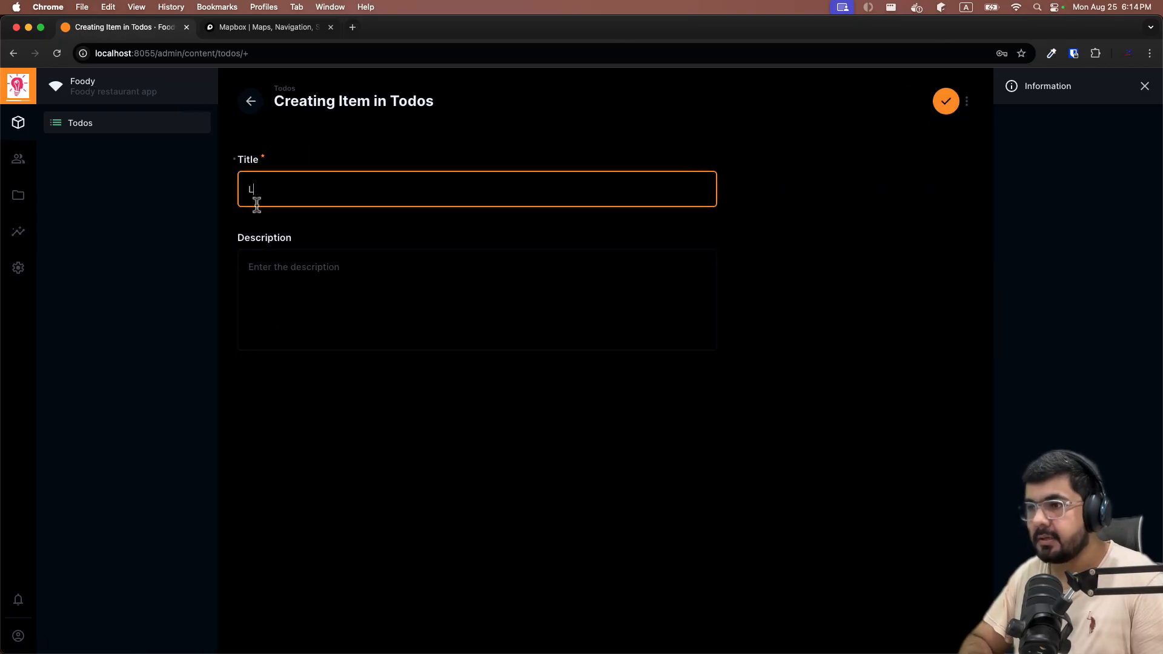
{"action": "type", "text": "earn python"}
{"action": "key", "text": "Tab"}
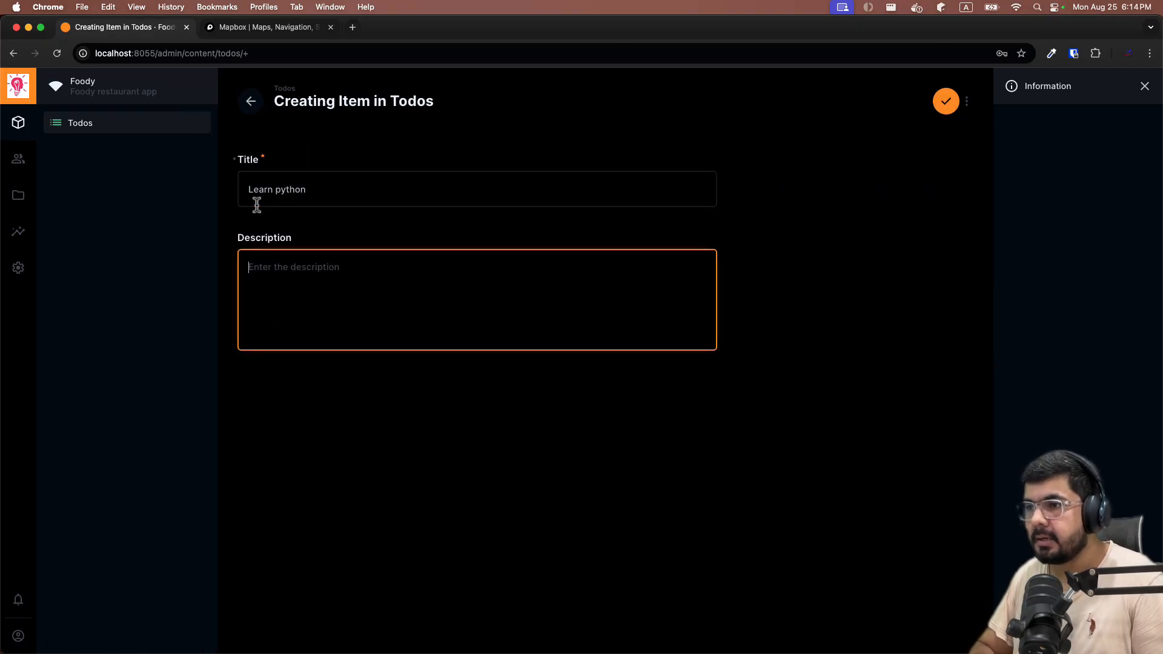
{"action": "type", "text": "p"}
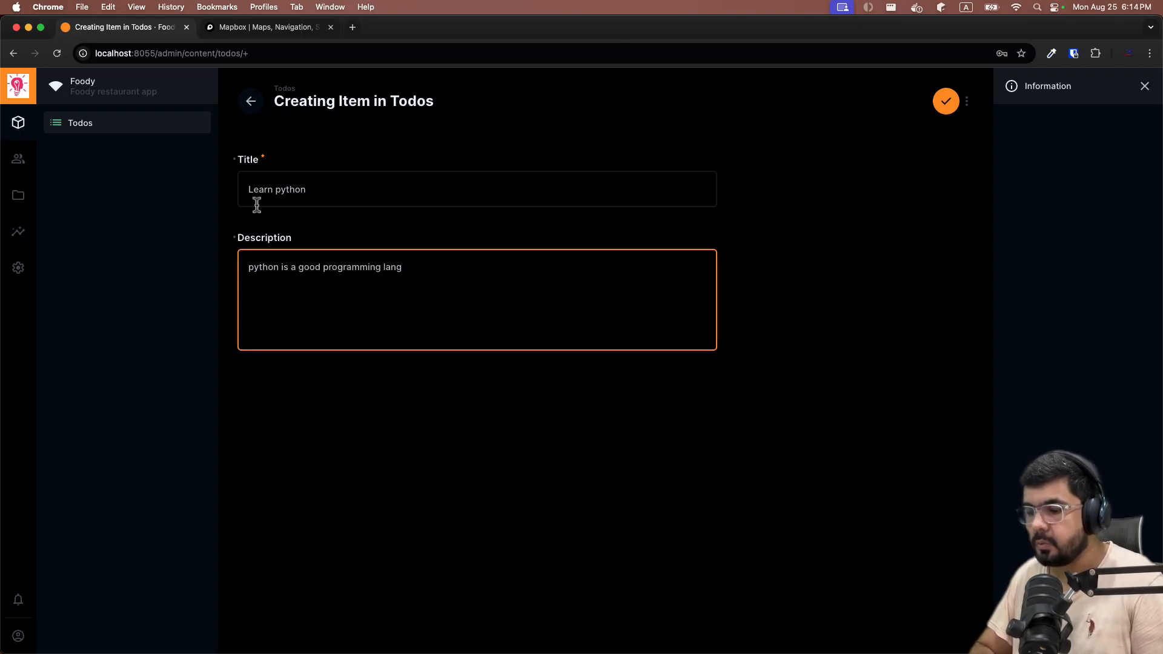
{"action": "left_click", "coordinate": [945, 101]}
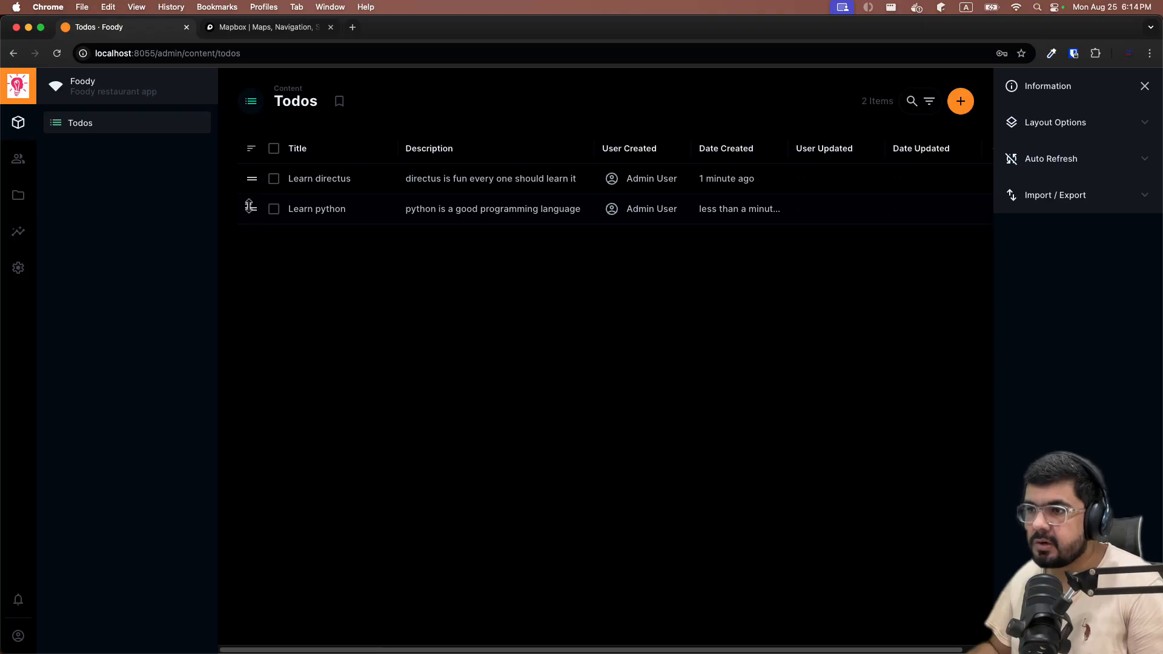
{"action": "left_click_drag", "start_coordinate": [249, 206], "coordinate": [252, 151]}
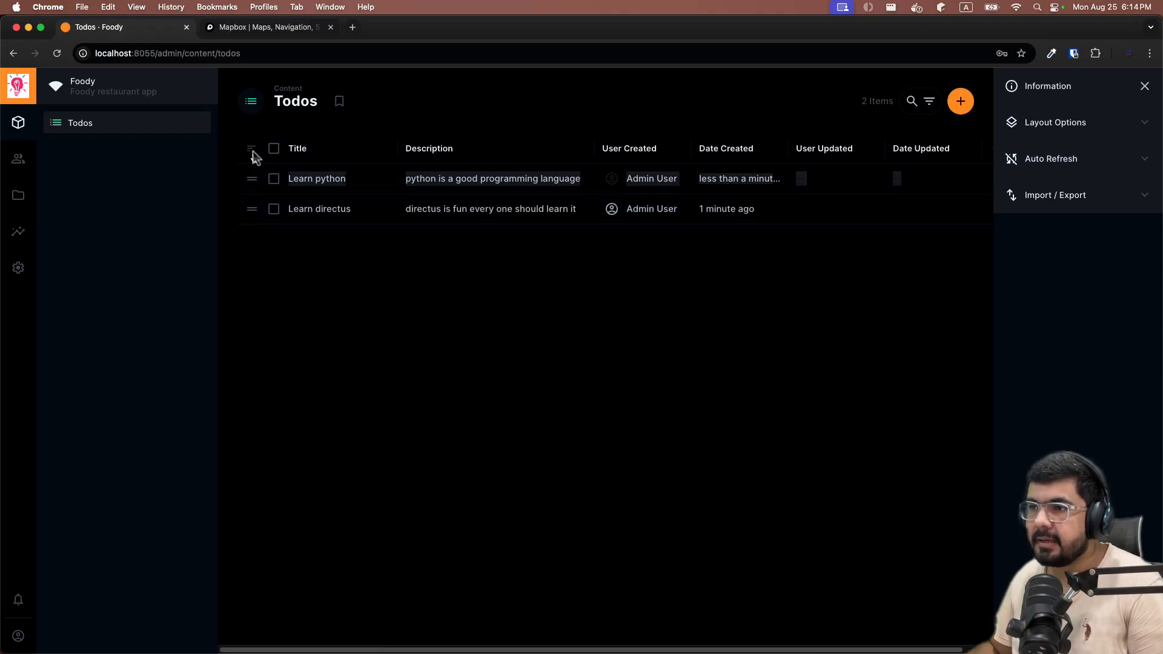
{"action": "left_click_drag", "start_coordinate": [252, 179], "coordinate": [252, 211]}
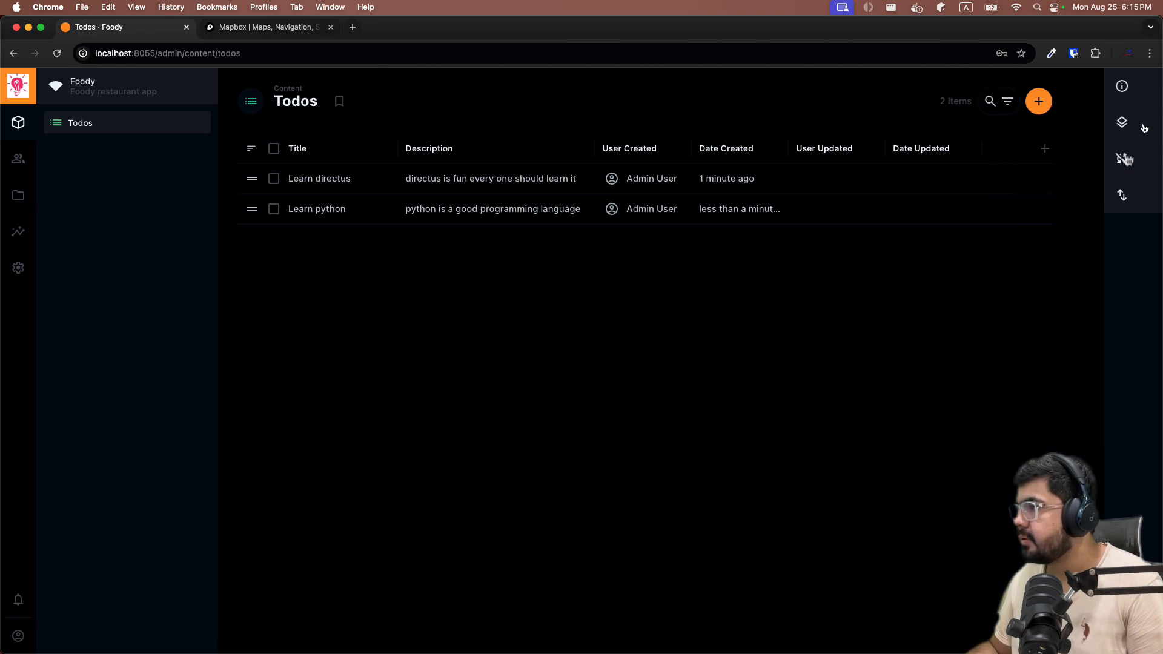
Add the Sort column, drag it before Title, and select the Learn python row.
{"action": "left_click", "coordinate": [995, 158]}
{"action": "left_click", "coordinate": [1100, 148]}
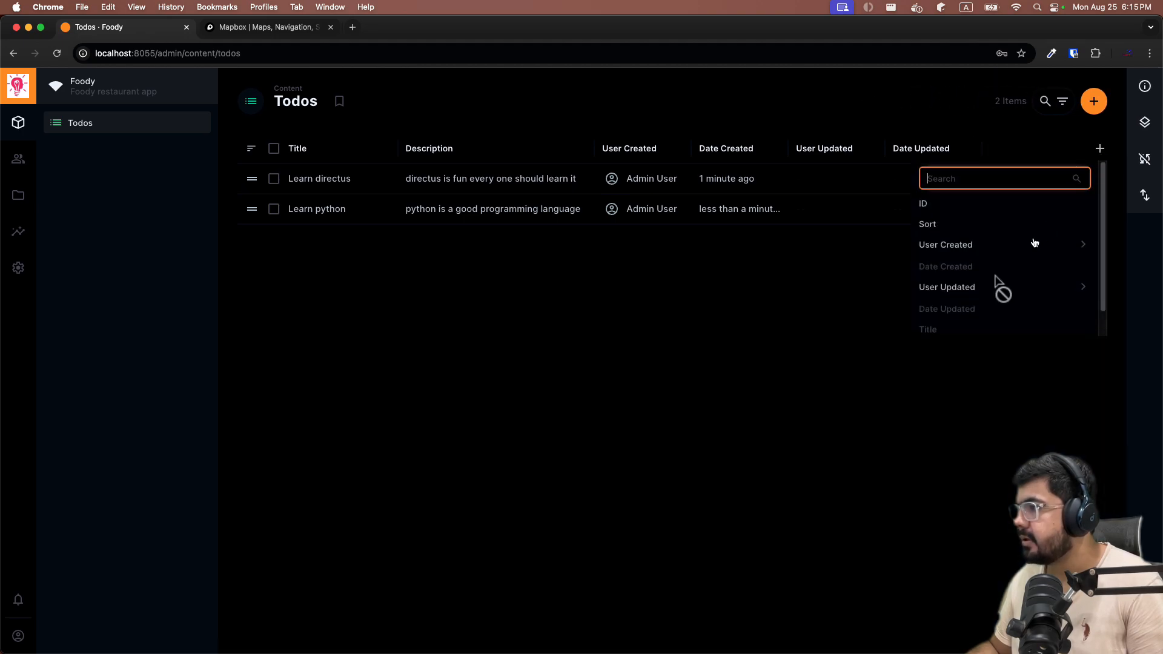
{"action": "left_click", "coordinate": [947, 224]}
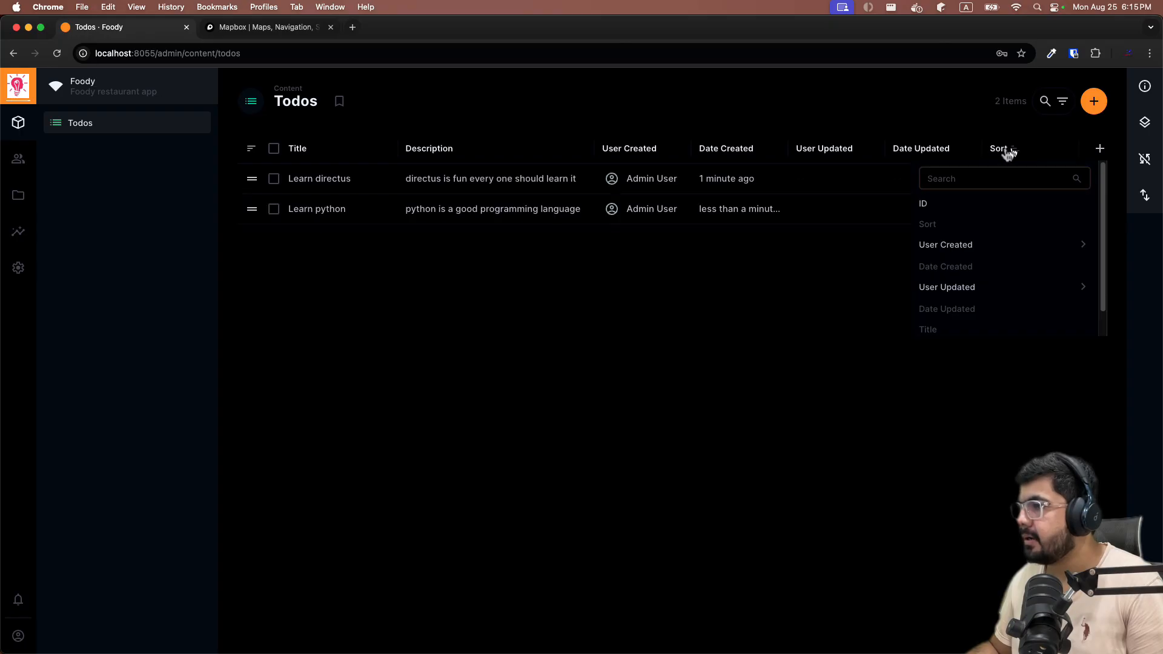
{"action": "left_click_drag", "start_coordinate": [1005, 150], "coordinate": [367, 177]}
{"action": "left_click_drag", "start_coordinate": [288, 158], "coordinate": [330, 152]}
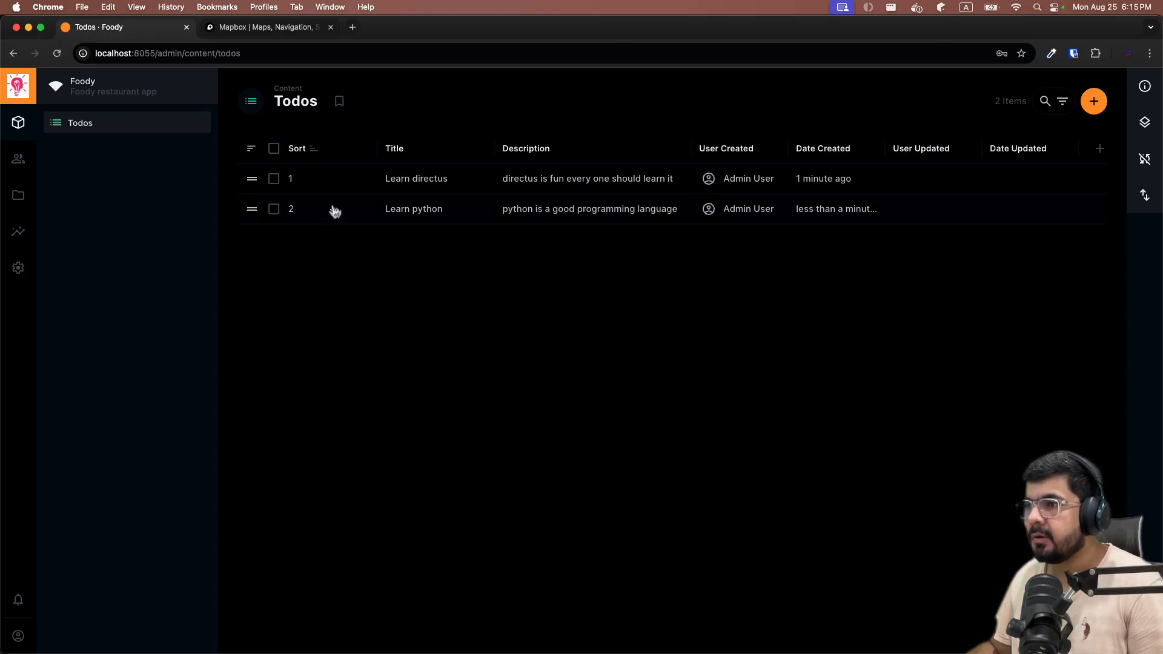
{"action": "left_click", "coordinate": [274, 209]}
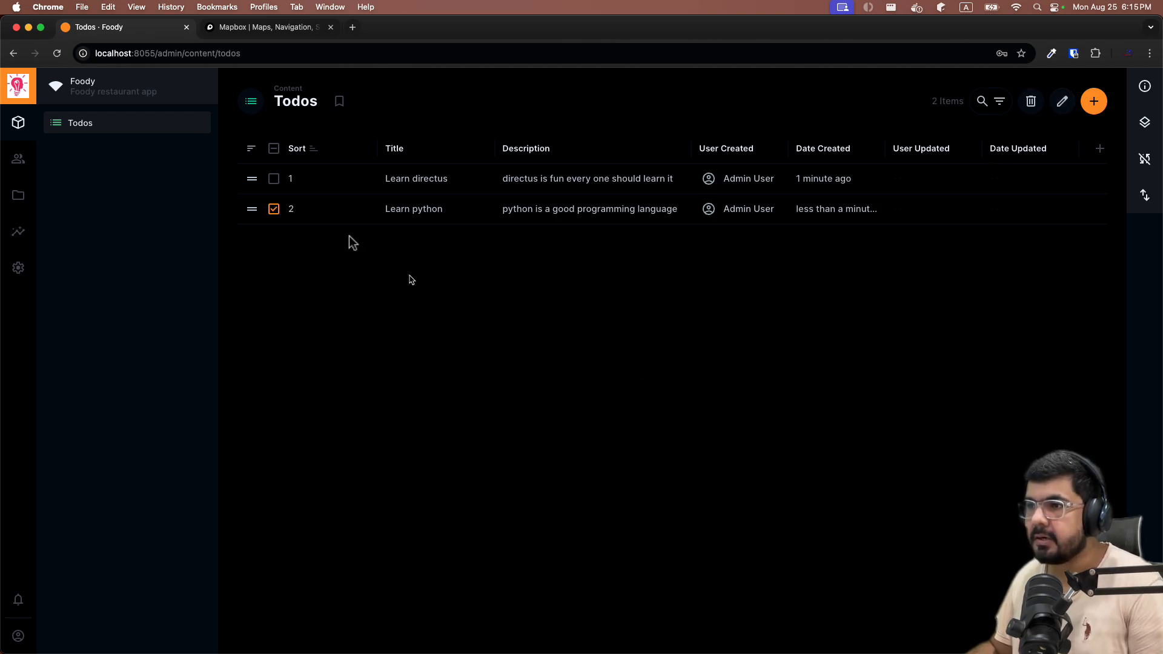
{"action": "left_click", "coordinate": [274, 209]}
{"action": "left_click", "coordinate": [274, 209]}
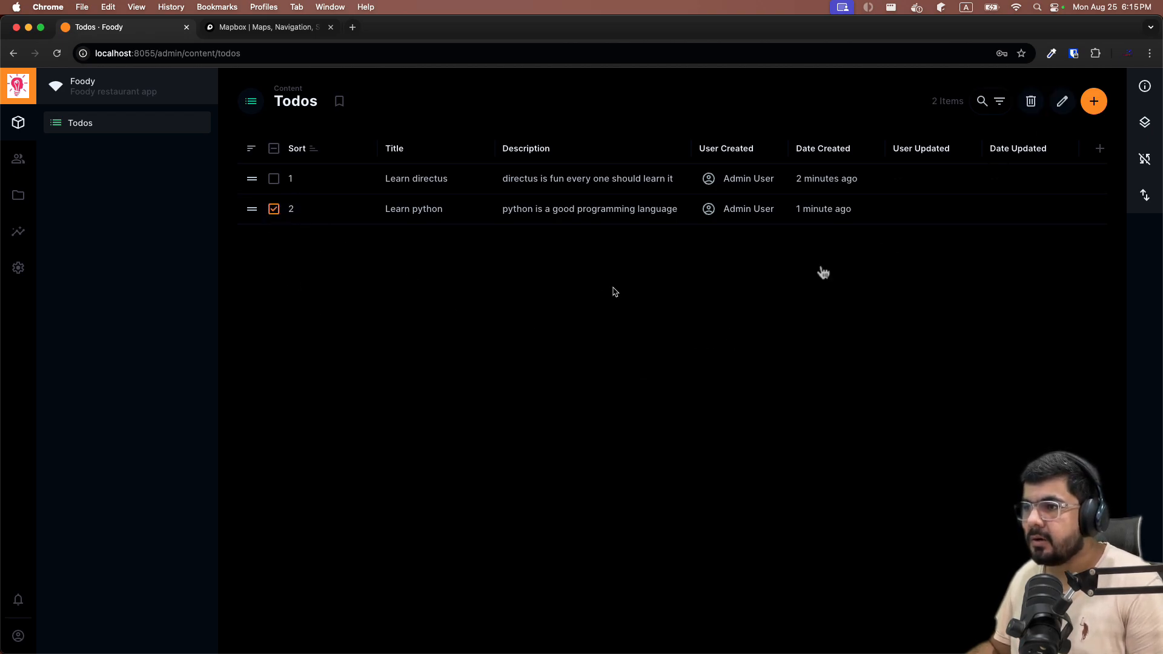
{"action": "left_click", "coordinate": [1060, 102]}
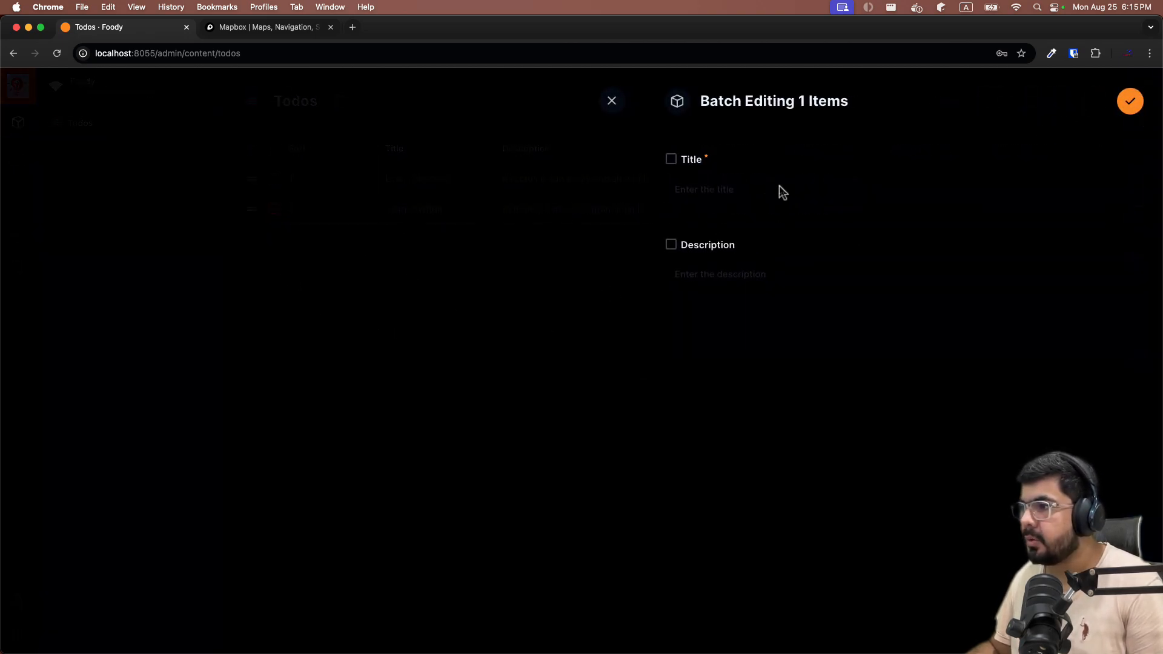
{"action": "left_click", "coordinate": [671, 160]}
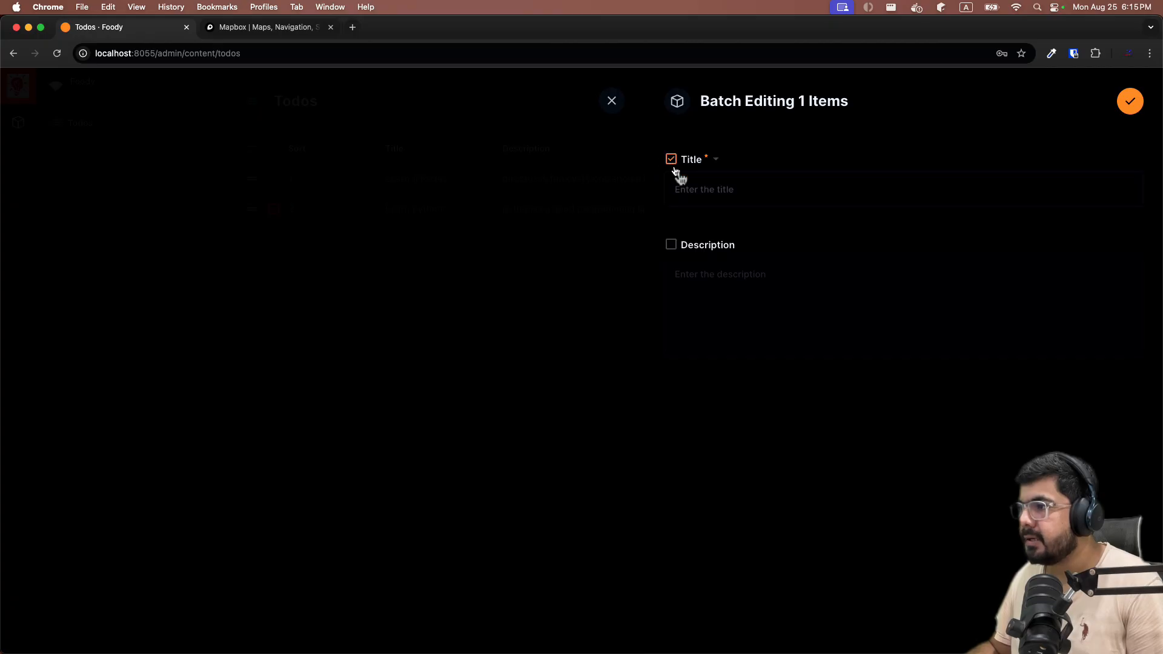
{"action": "left_click", "coordinate": [750, 181]}
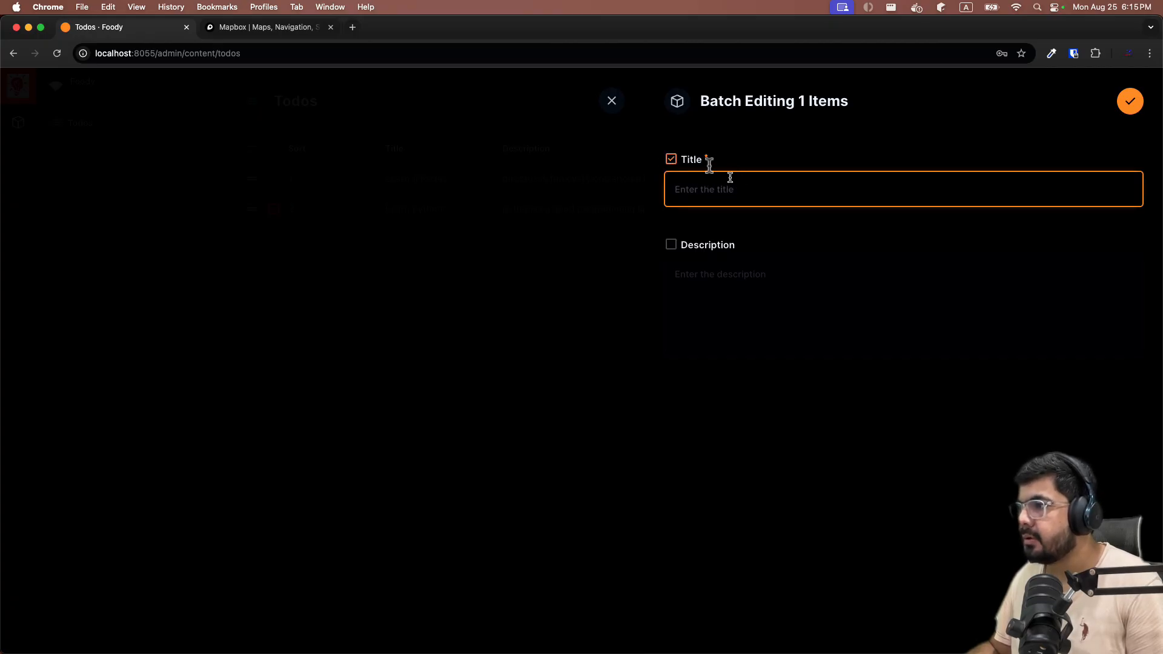
{"action": "left_click", "coordinate": [612, 100]}
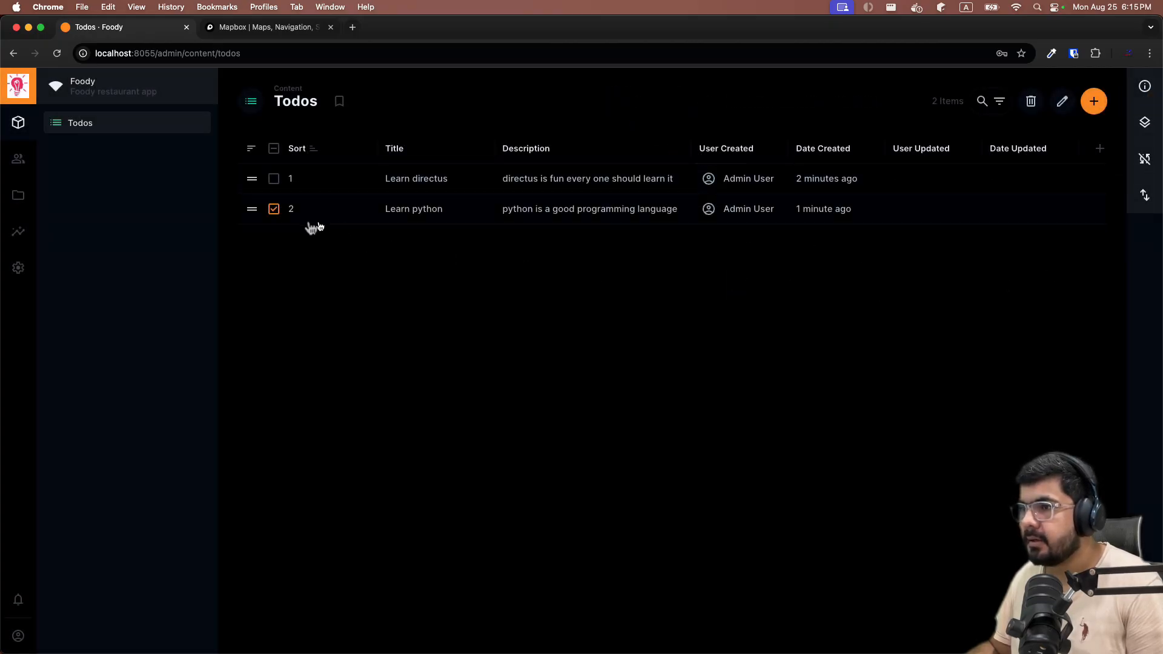
{"action": "left_click", "coordinate": [274, 209]}
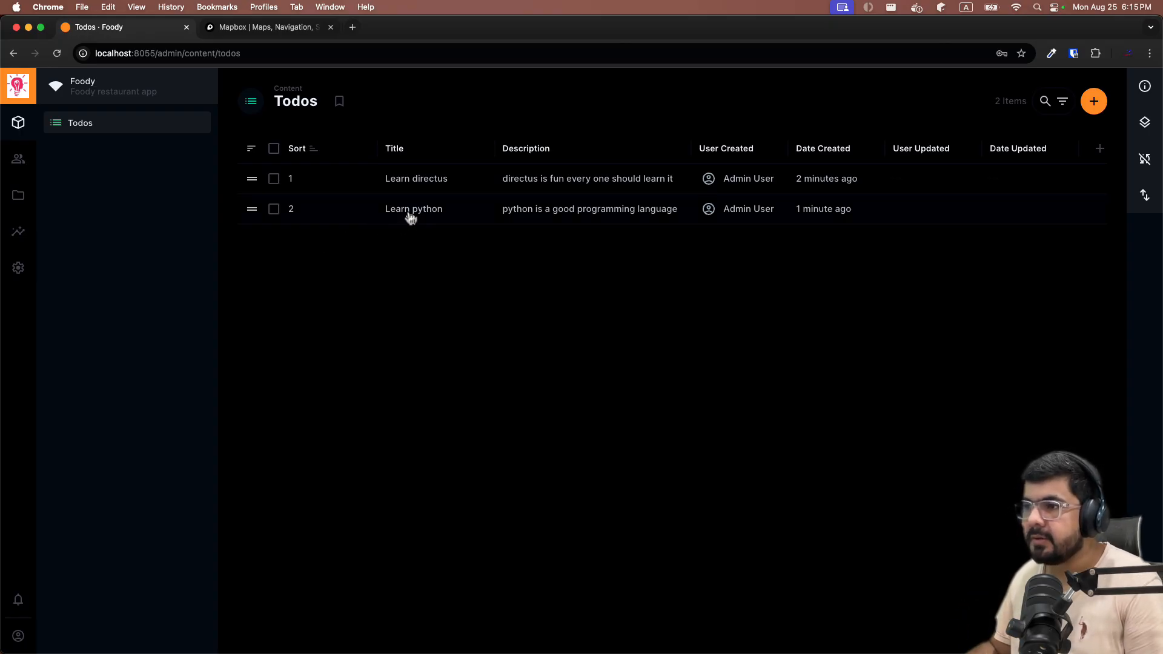
Append 'updated' to the Learn python title, add 'to be bvery honest' to its description, and save.
{"action": "left_click", "coordinate": [369, 213]}
{"action": "left_click", "coordinate": [348, 190]}
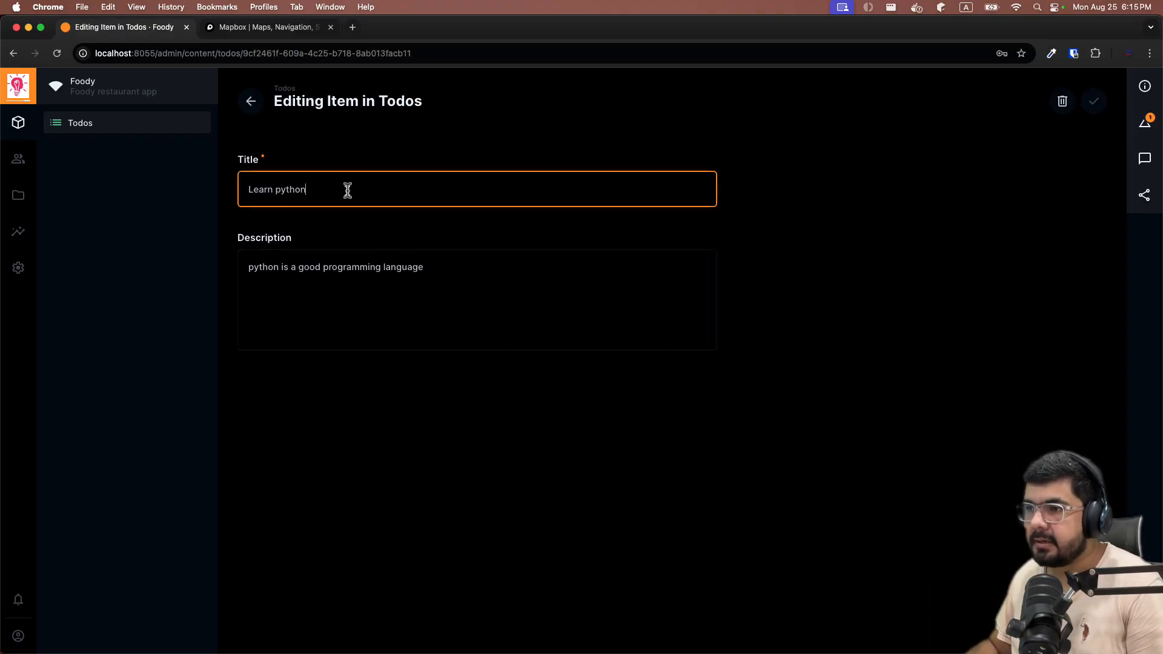
{"action": "type", "text": "updated"}
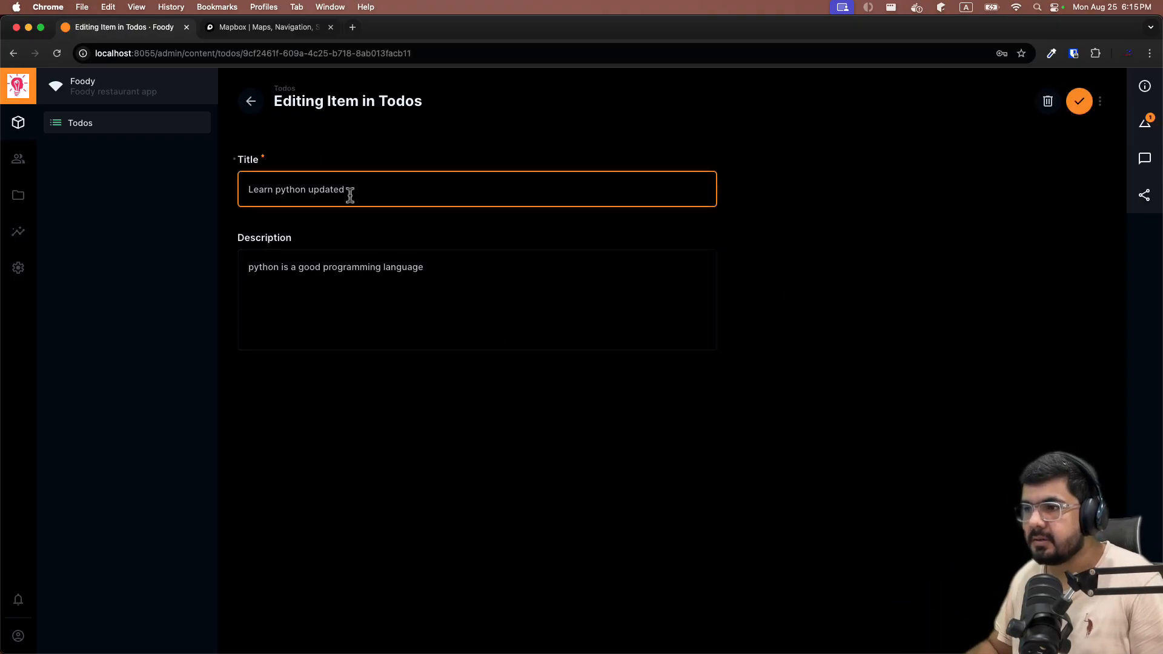
{"action": "left_click", "coordinate": [480, 254]}
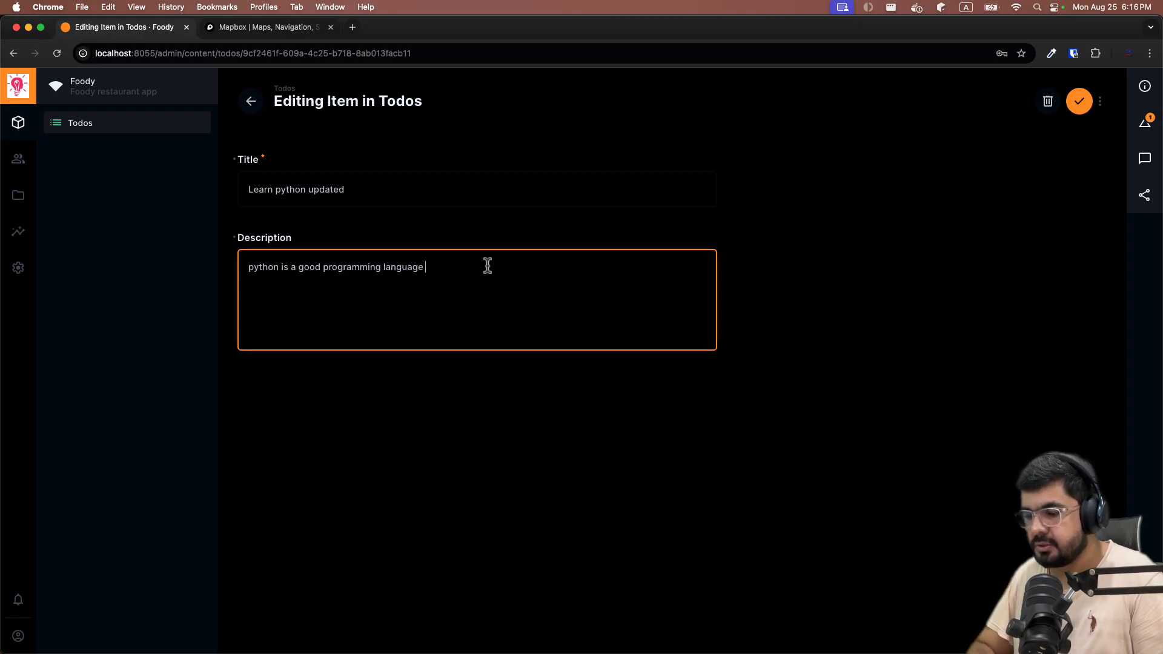
{"action": "type", "text": "to be bv"}
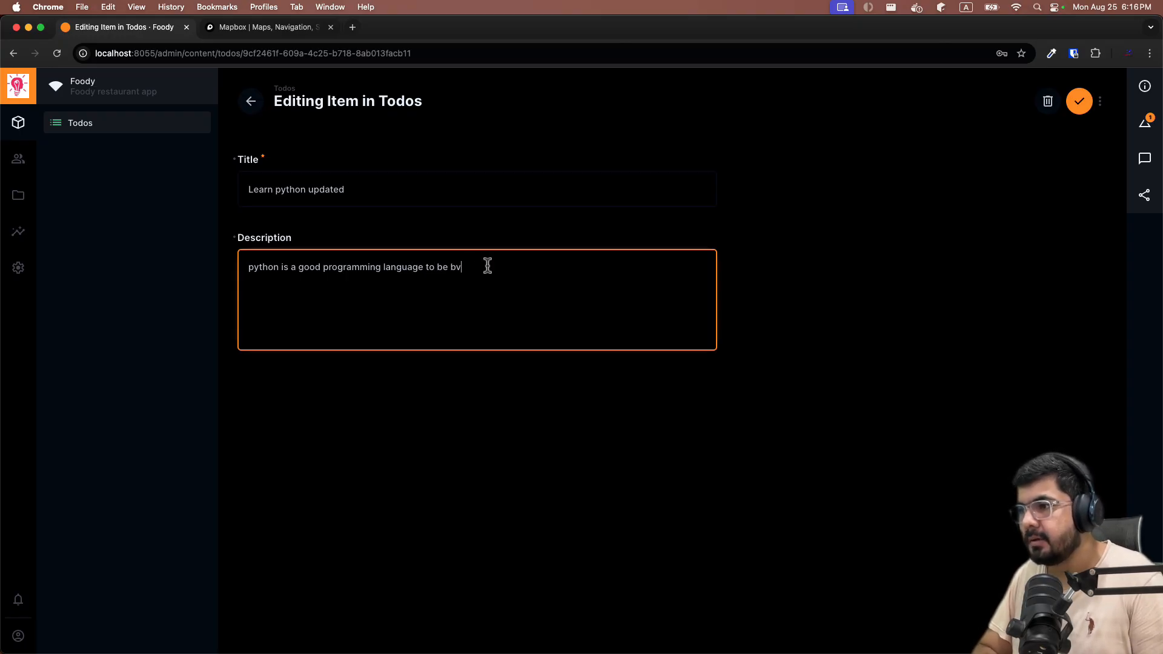
{"action": "type", "text": "ery honest"}
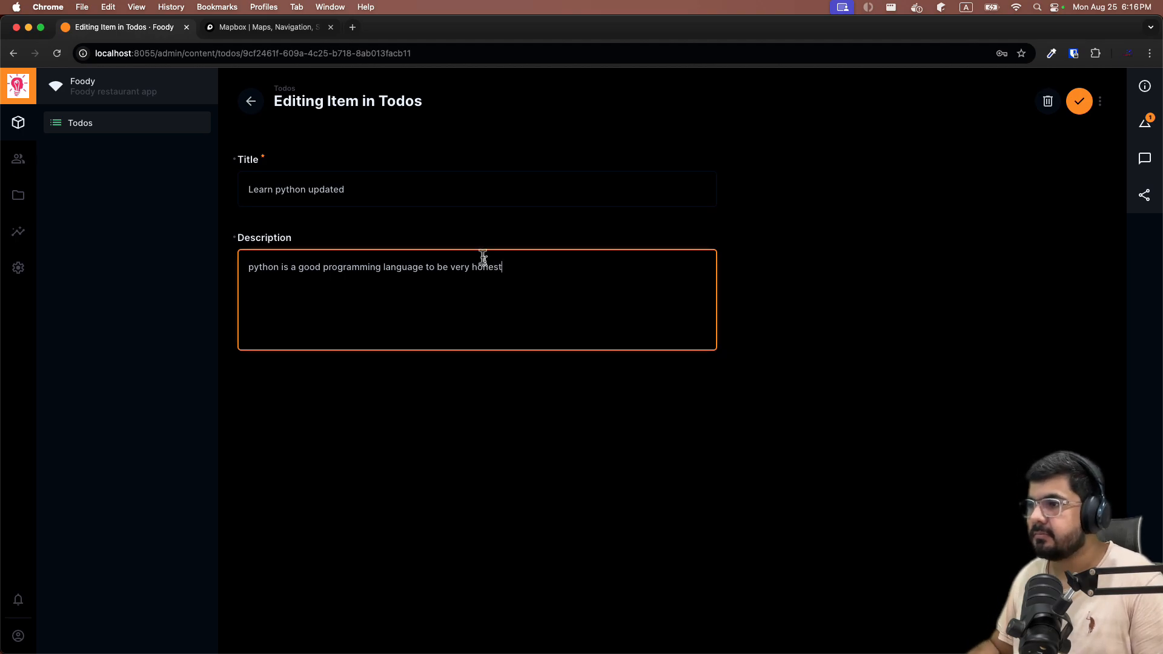
{"action": "left_click", "coordinate": [654, 479]}
{"action": "left_click", "coordinate": [1079, 101]}
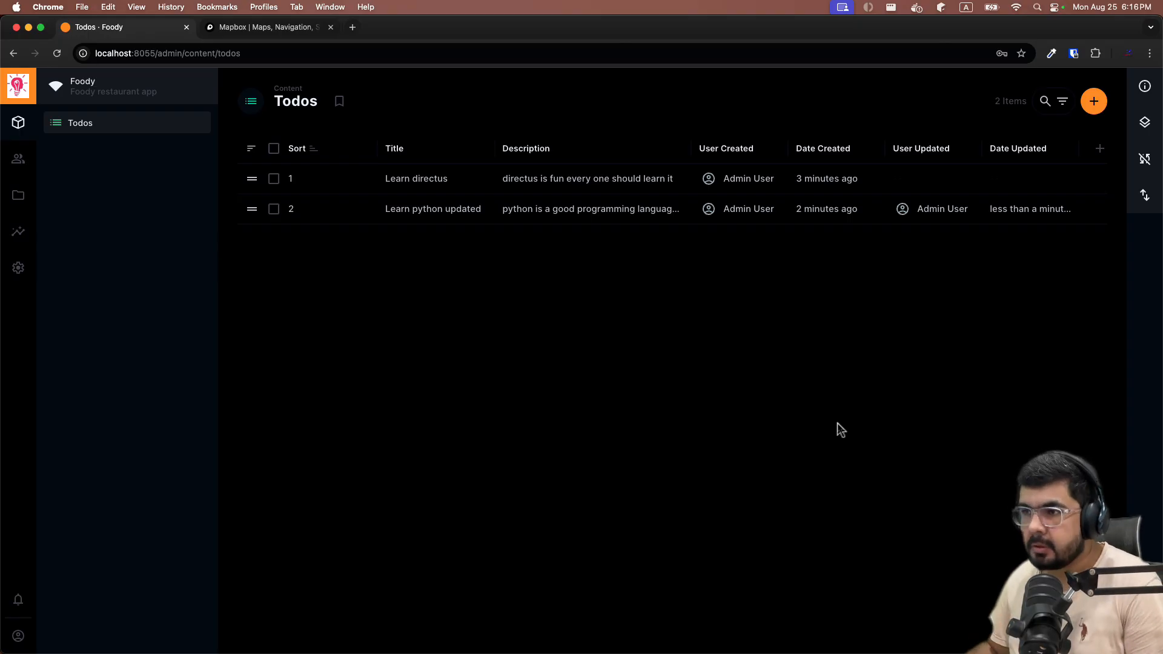
Delete the 'Learn directus' todo, leaving only 'Learn python updated' at sort 2.
{"action": "left_click", "coordinate": [274, 179]}
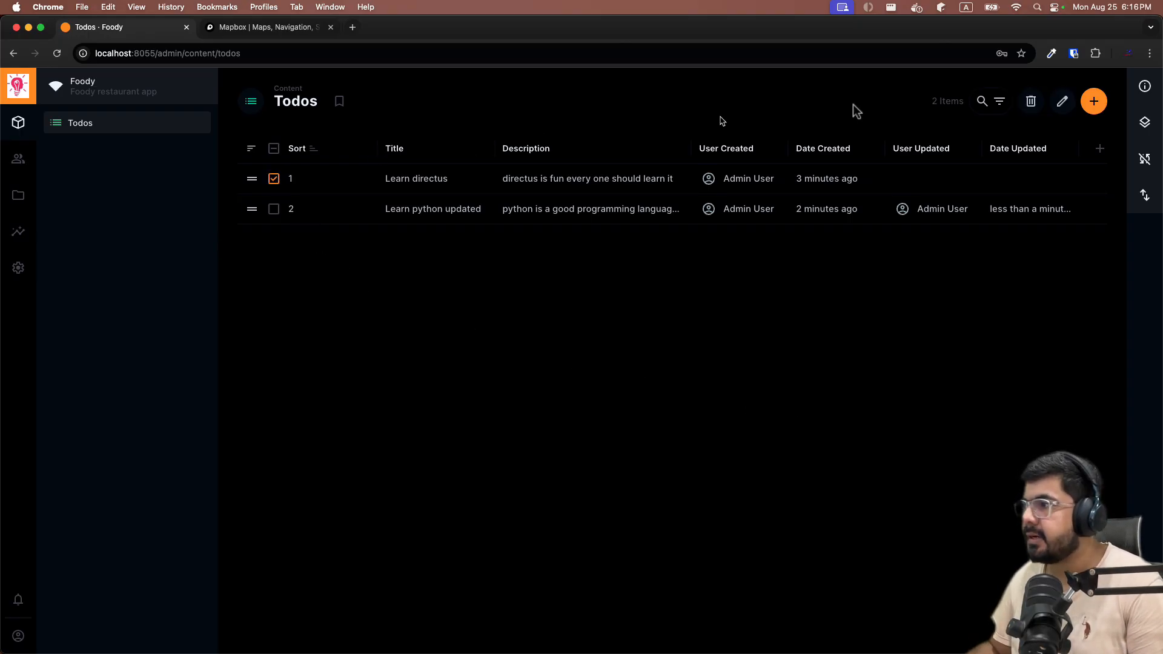
{"action": "left_click", "coordinate": [1031, 102]}
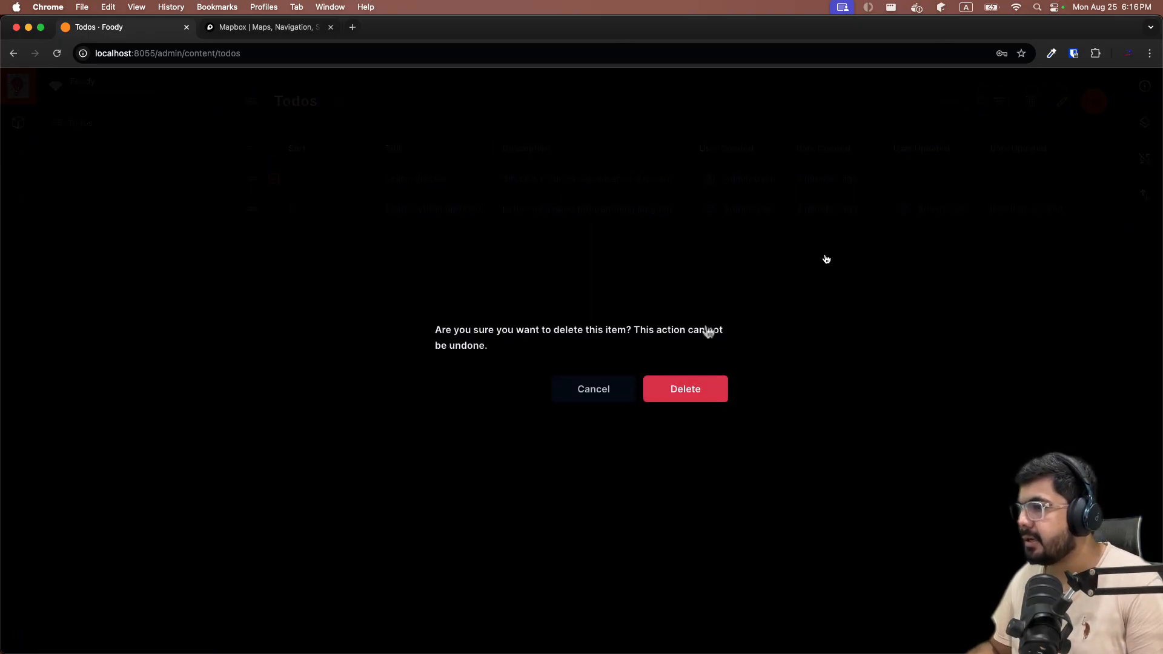
{"action": "left_click", "coordinate": [659, 392]}
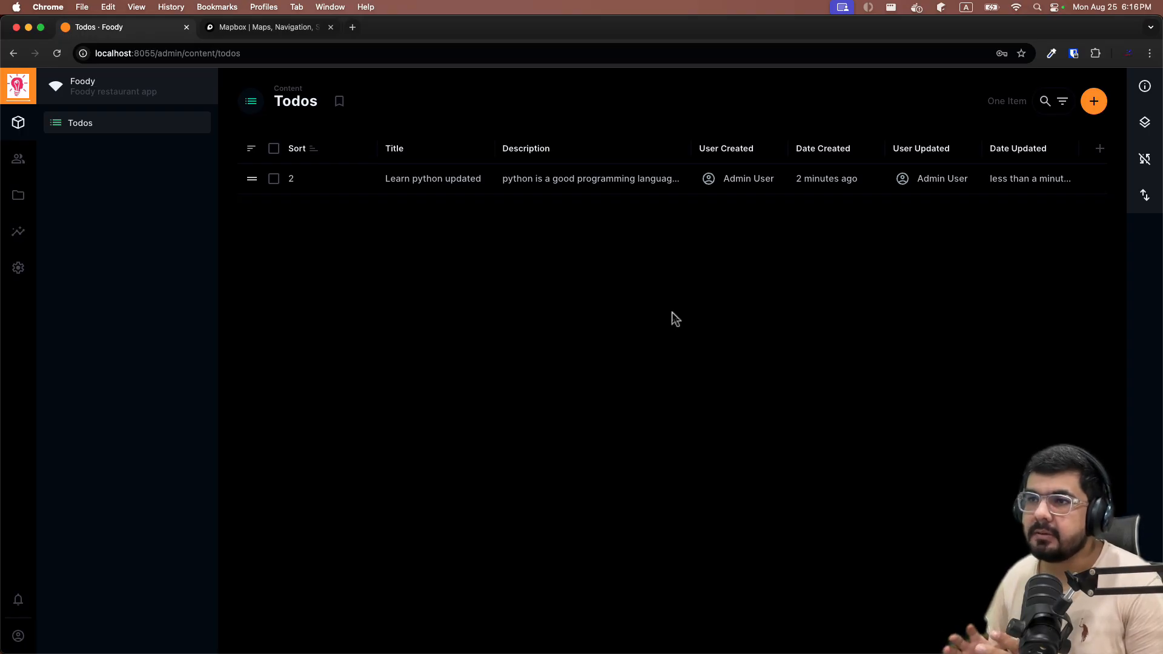
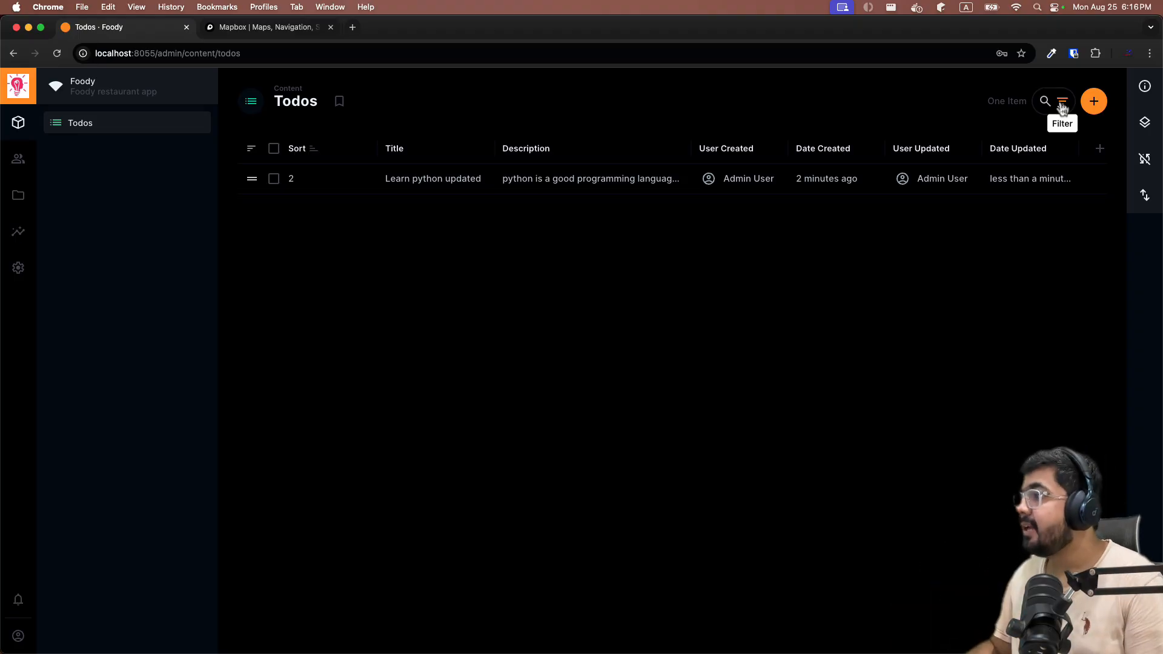
Add a 'Learn directus' todo with the description 'This is backend as service'.
{"action": "left_click", "coordinate": [1046, 100]}
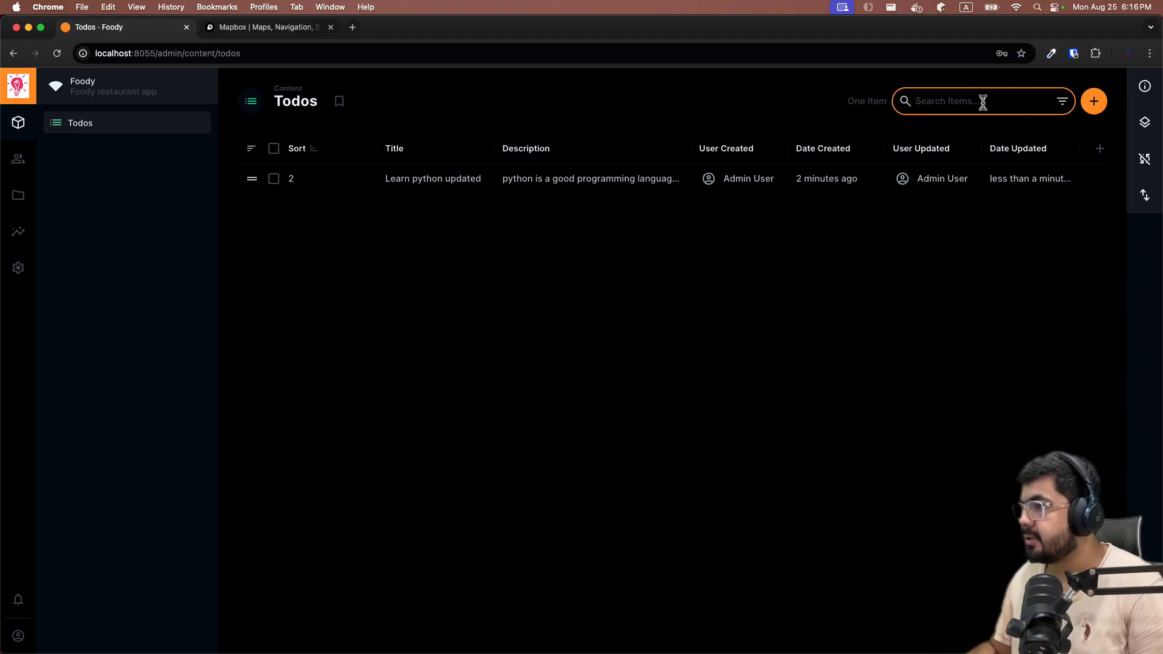
{"action": "left_click", "coordinate": [806, 331]}
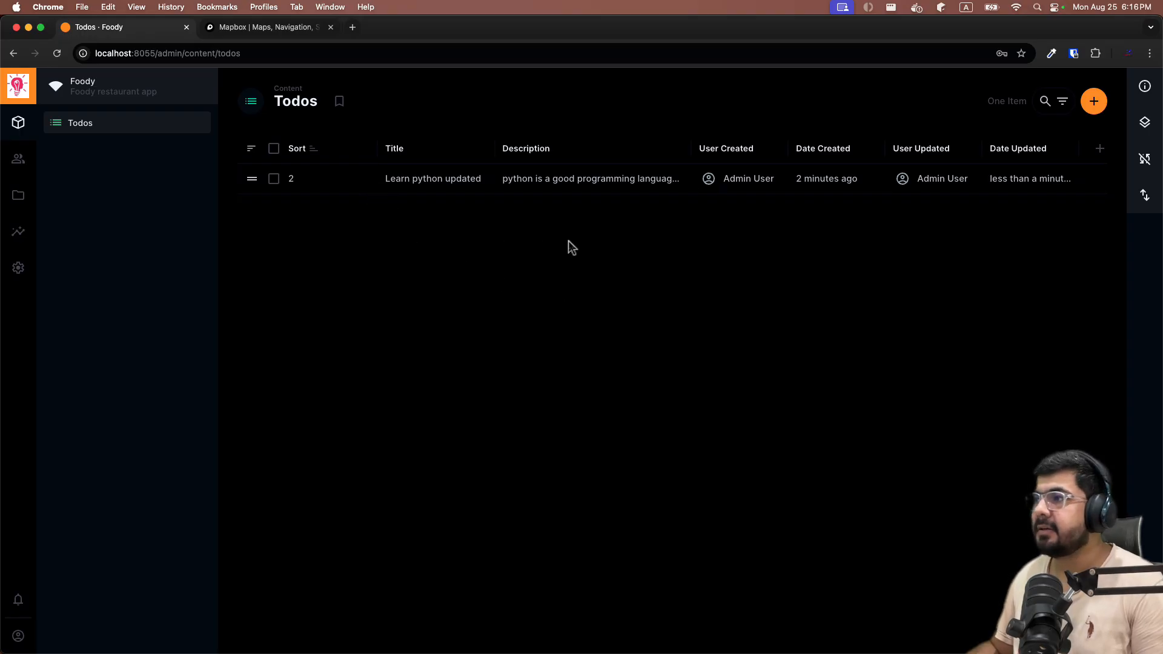
{"action": "left_click", "coordinate": [1092, 115]}
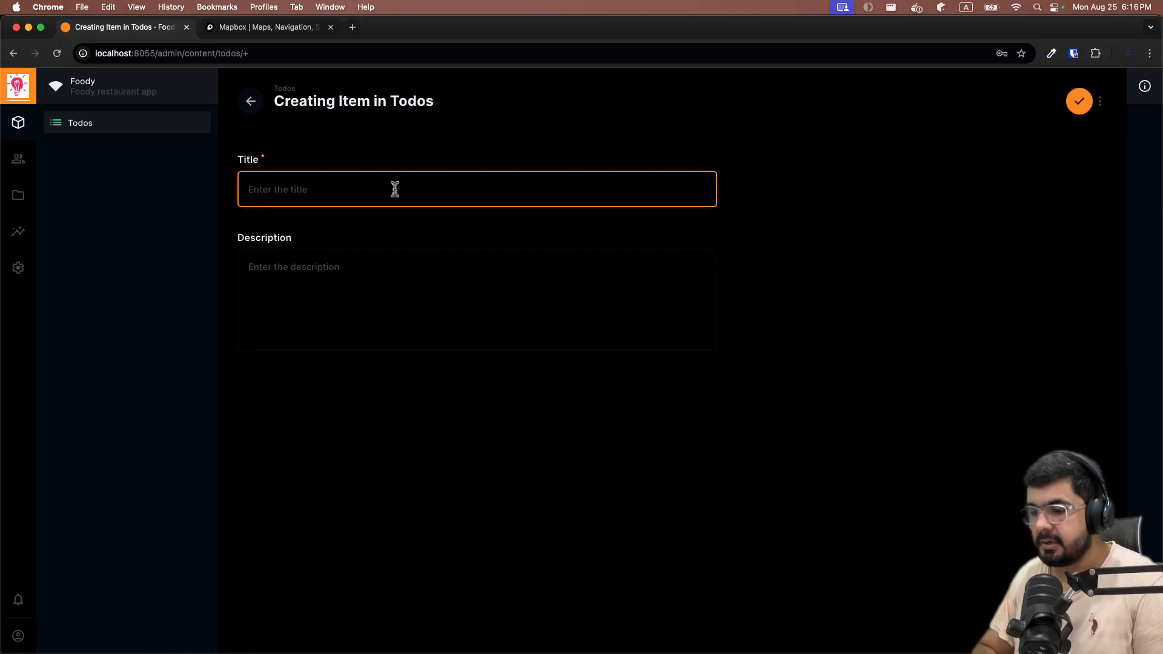
{"action": "type", "text": "Learn directus"}
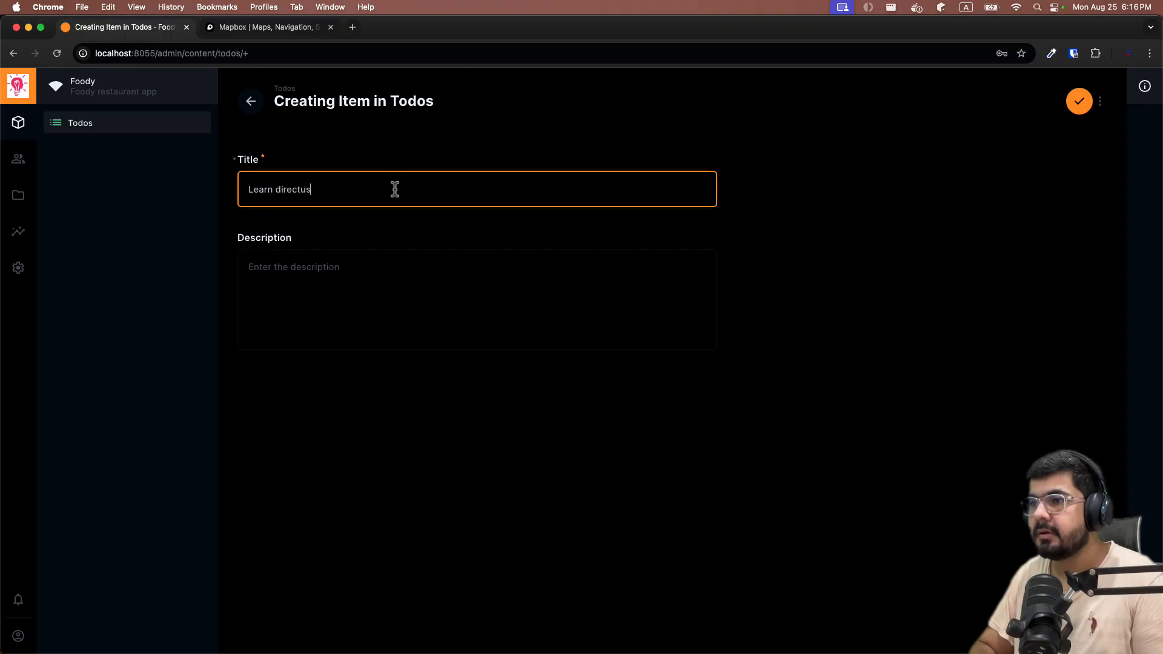
{"action": "left_click", "coordinate": [402, 303]}
{"action": "type", "text": "This i"}
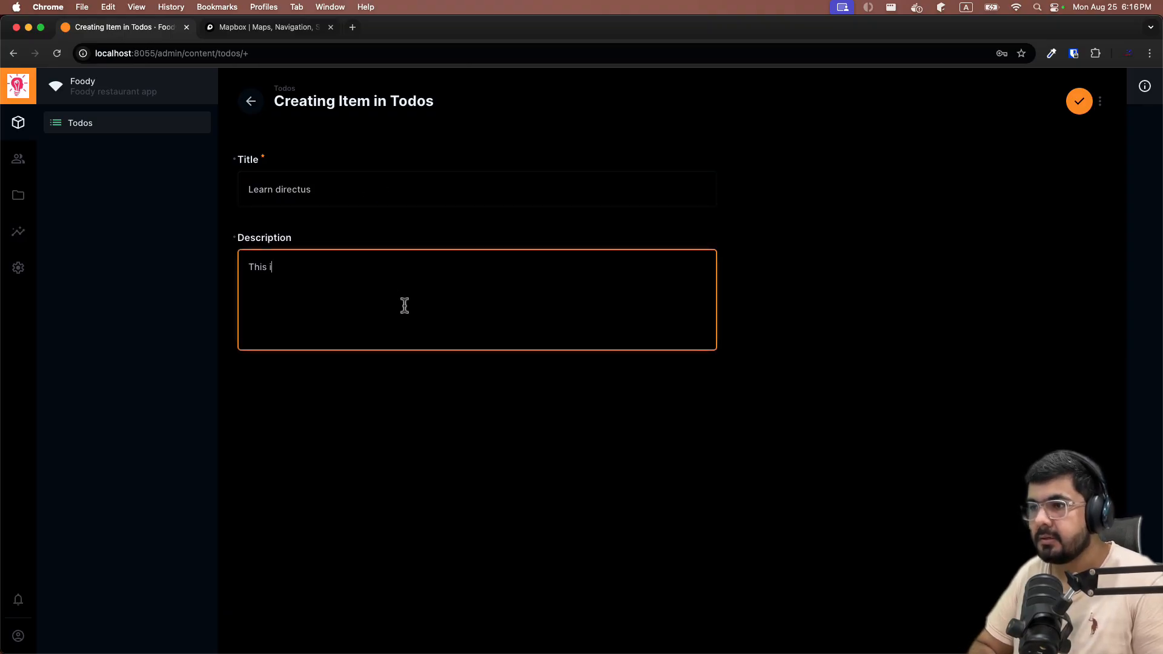
{"action": "type", "text": "s backe"}
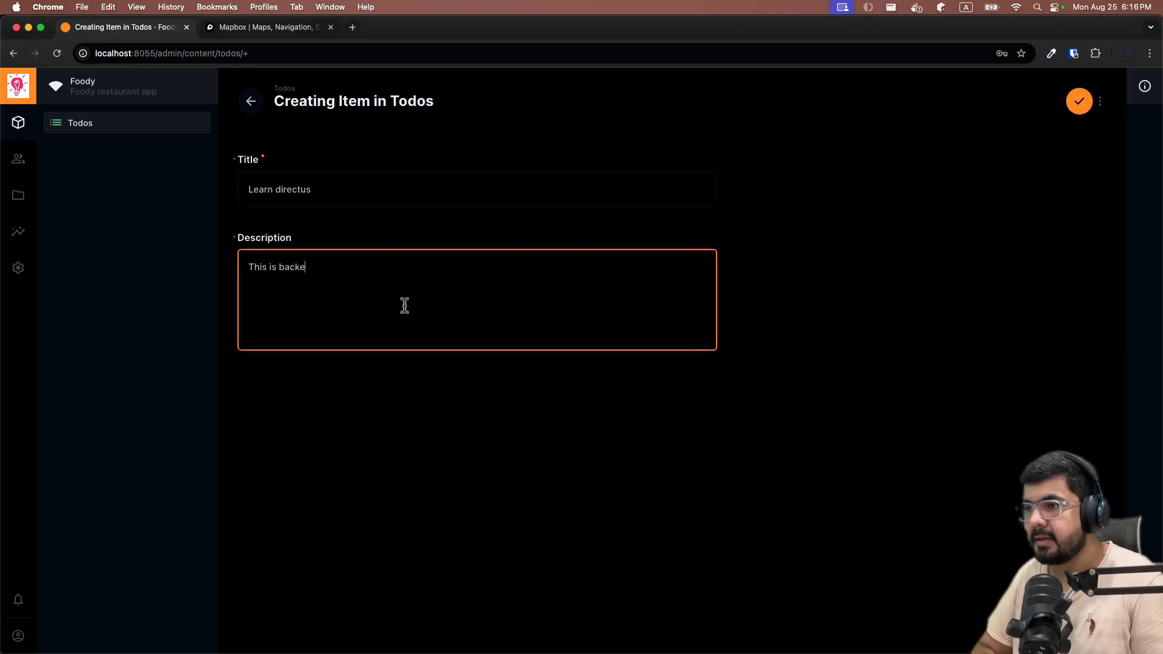
{"action": "type", "text": "nd as service"}
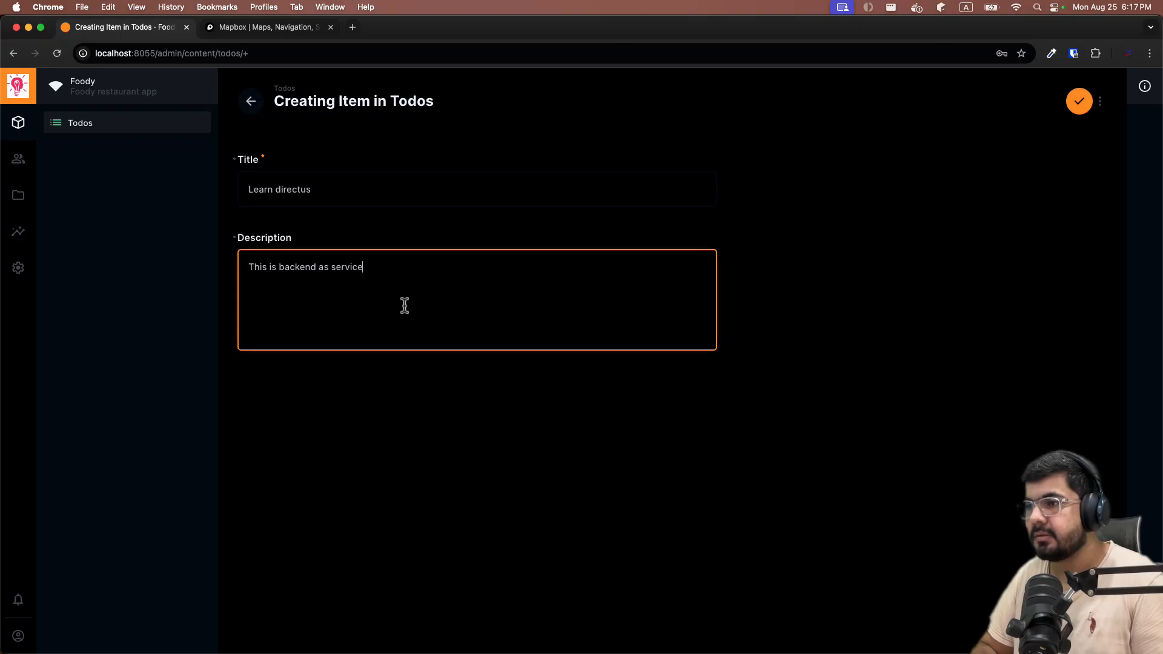
{"action": "left_click", "coordinate": [1067, 103]}
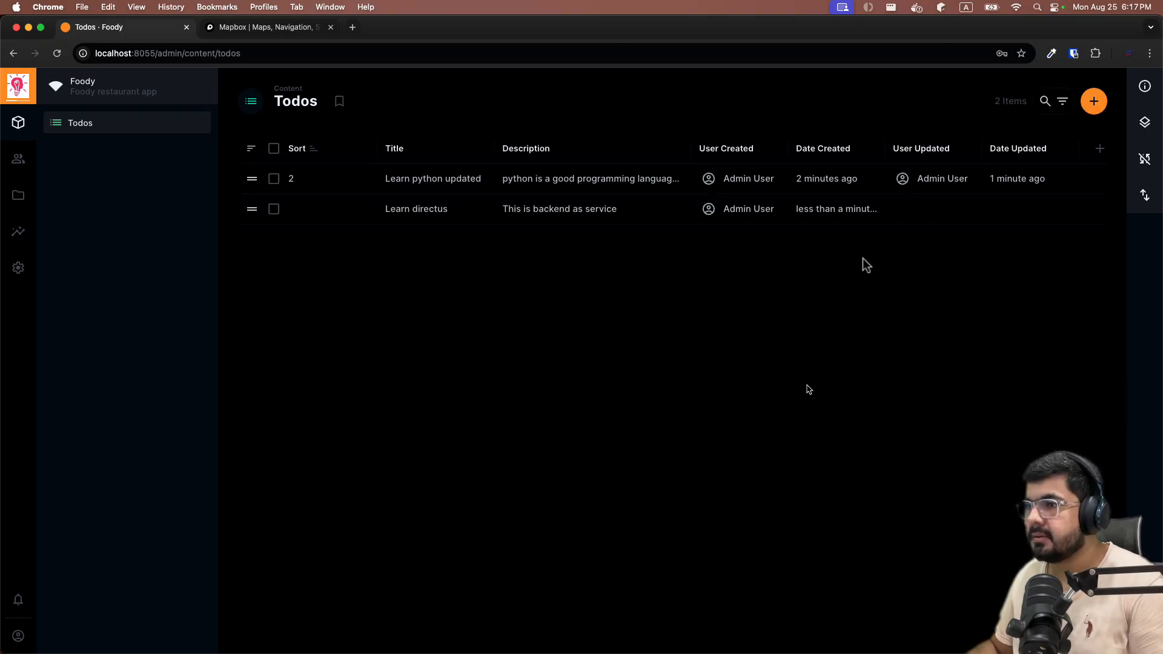
Add a 'Learn java' todo with the description 'java is object oriented langauage'.
{"action": "left_click", "coordinate": [1094, 101]}
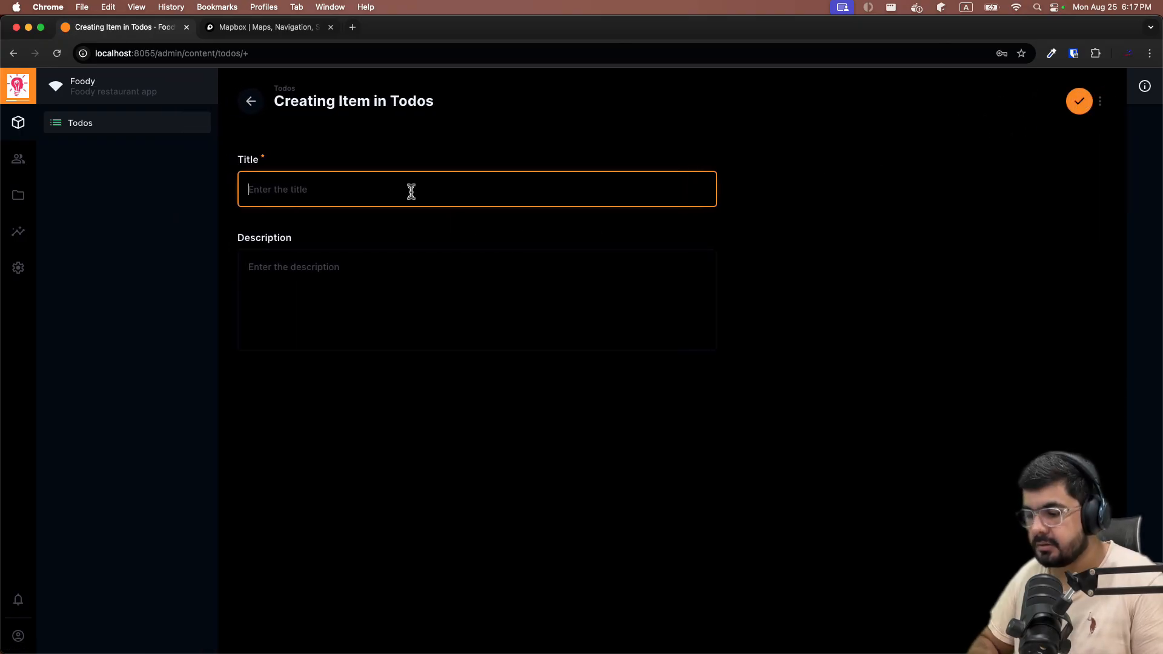
{"action": "type", "text": "Learn java"}
{"action": "left_click", "coordinate": [485, 309]}
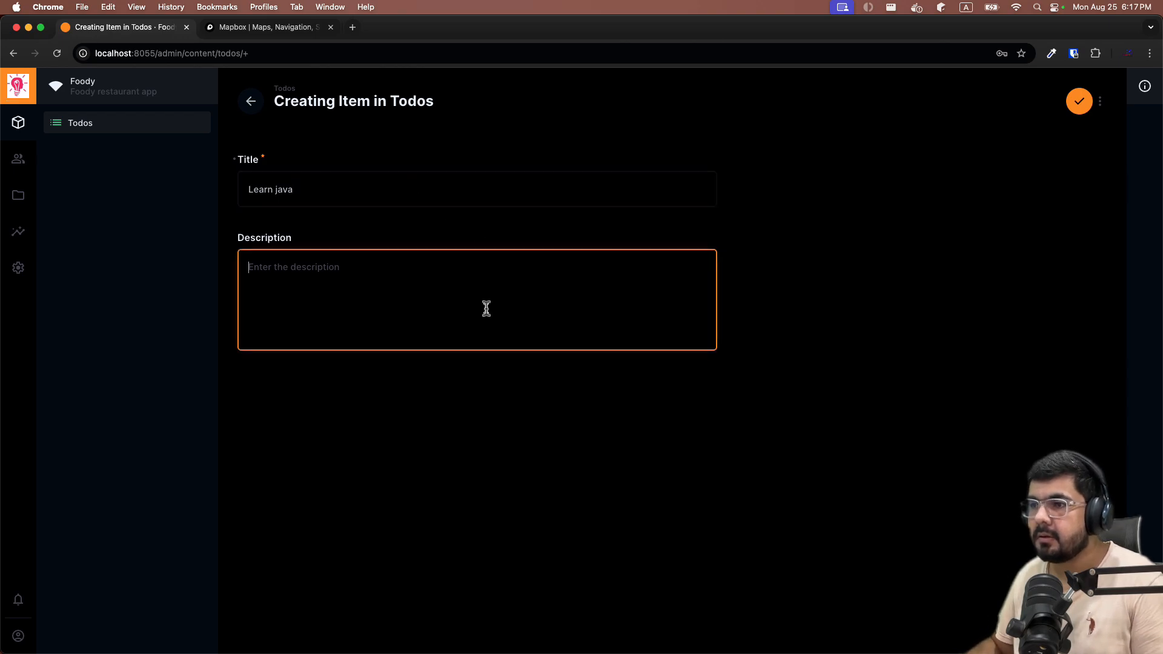
{"action": "type", "text": "java i"}
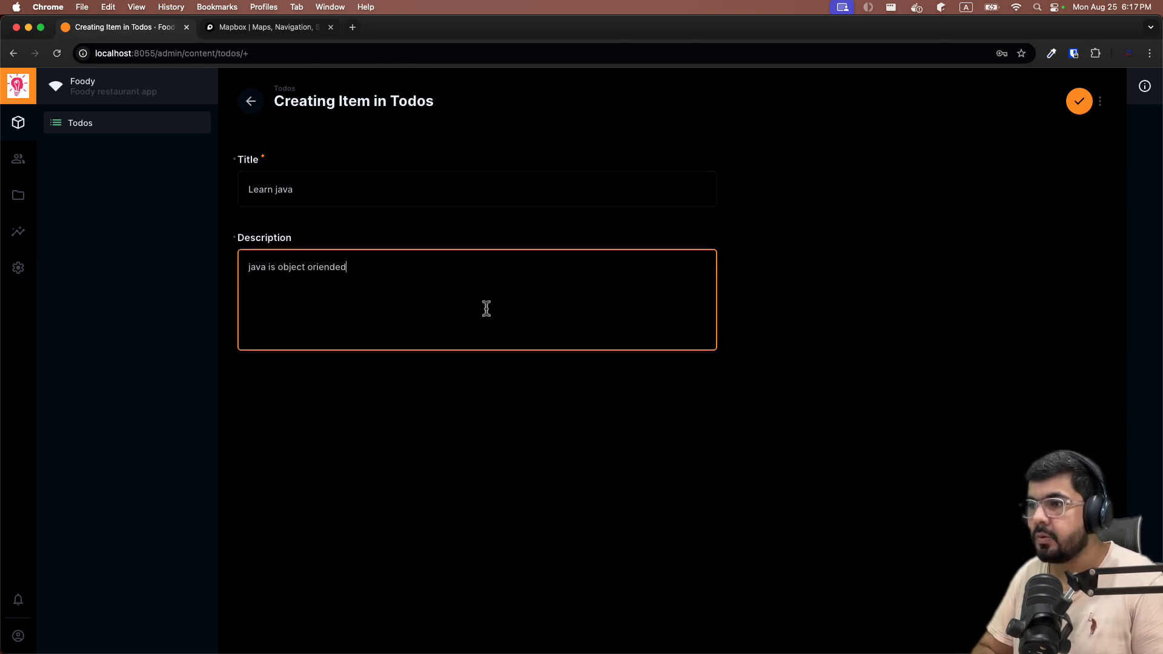
{"action": "type", "text": "s object oriented langa"}
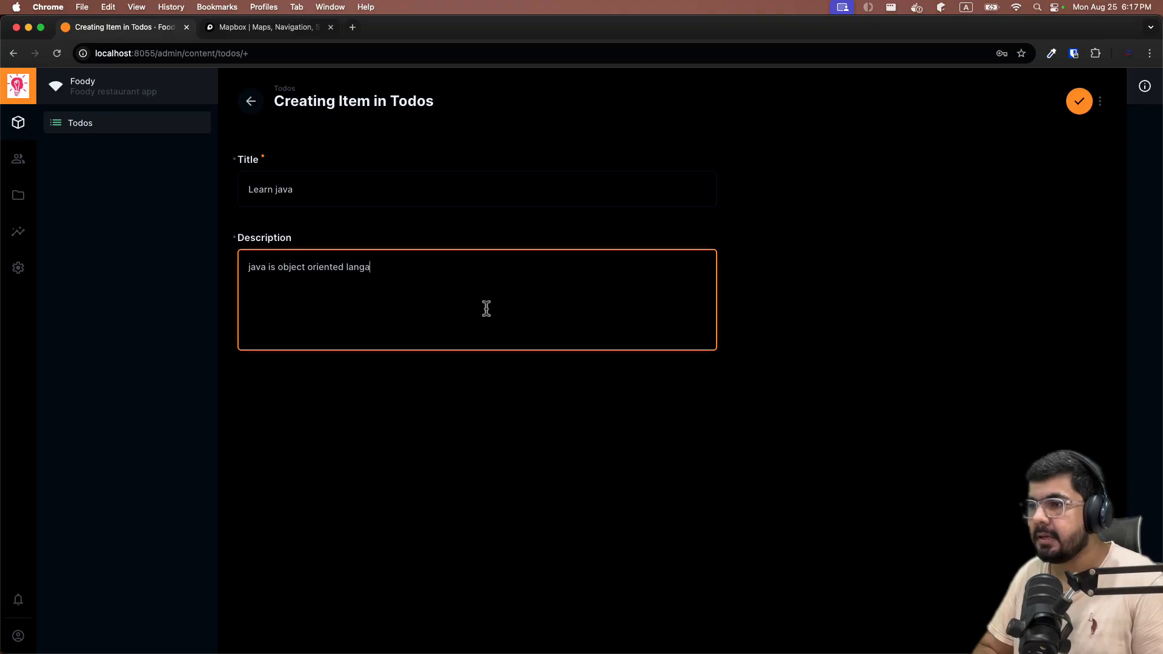
{"action": "type", "text": "uage"}
{"action": "left_click", "coordinate": [1080, 101]}
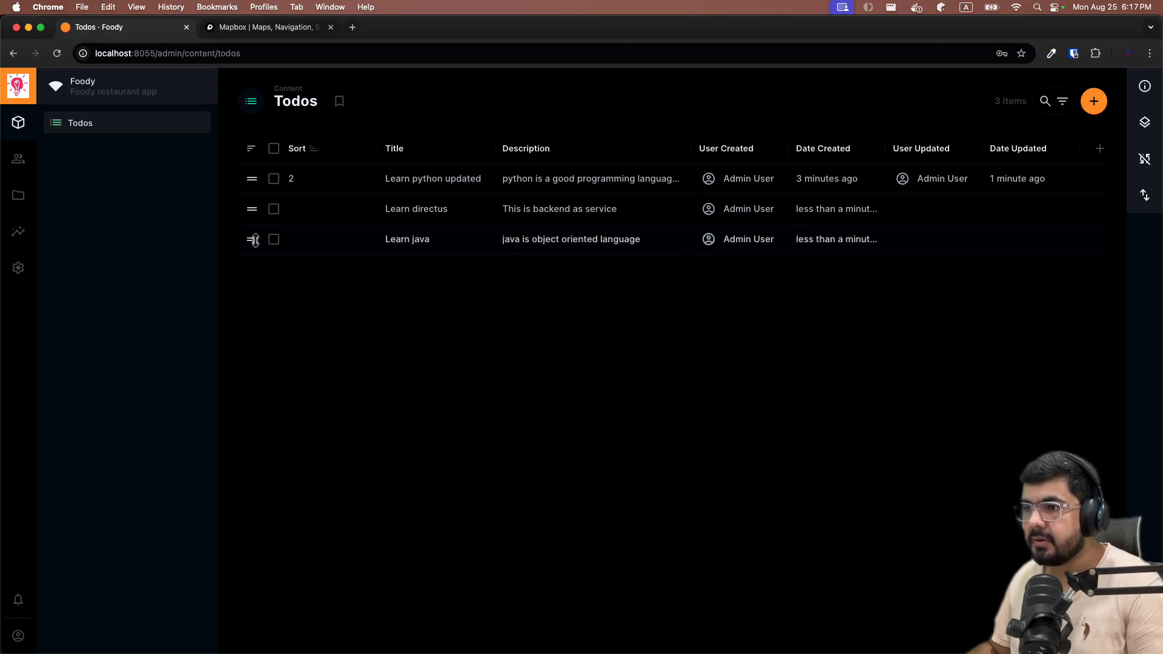
Drag Learn java above Learn directus in the Todos order.
{"action": "left_click_drag", "start_coordinate": [252, 240], "coordinate": [255, 209]}
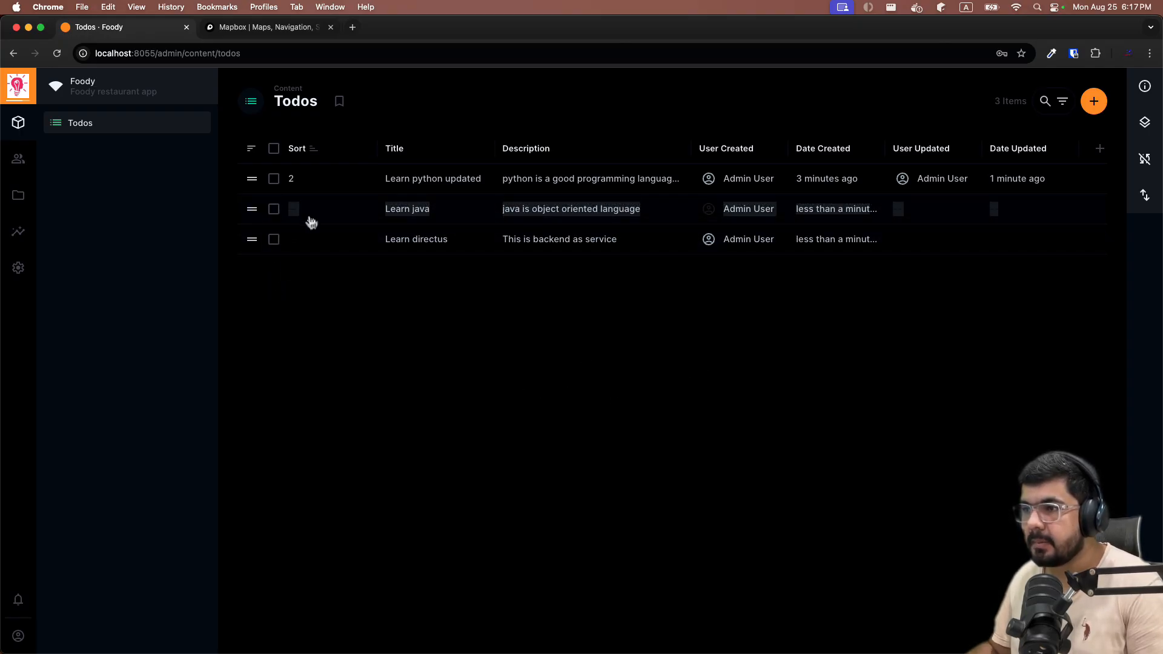
{"action": "left_click", "coordinate": [306, 217]}
{"action": "left_click", "coordinate": [252, 102]}
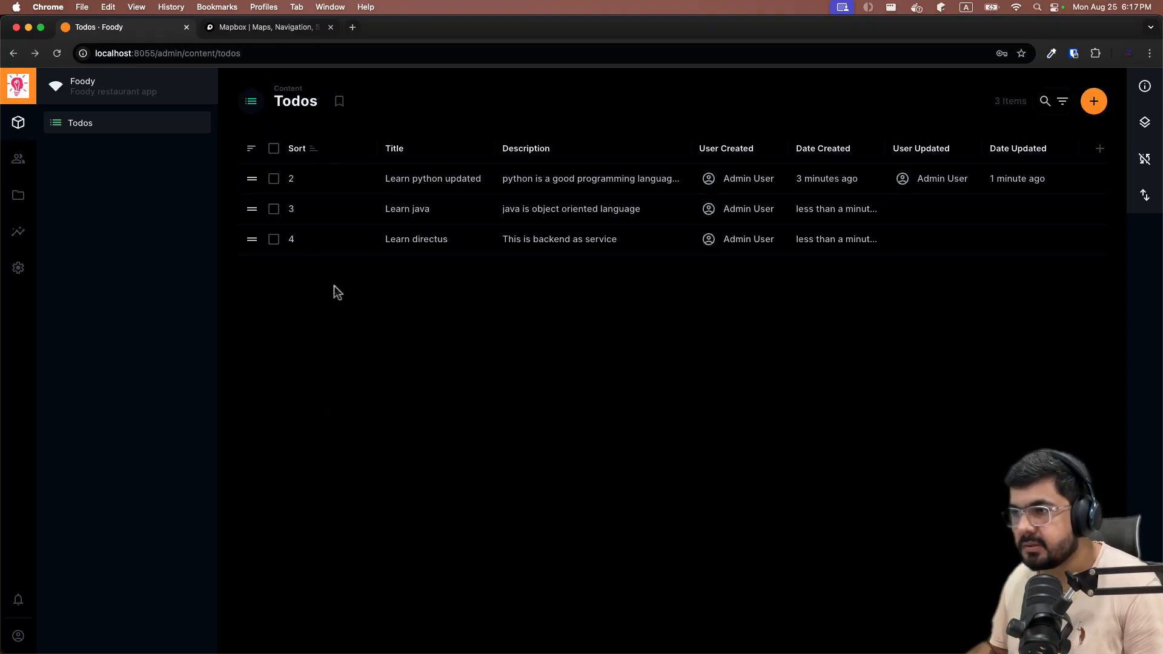
Hide the Sort column from the Todos table.
{"action": "left_click", "coordinate": [307, 150]}
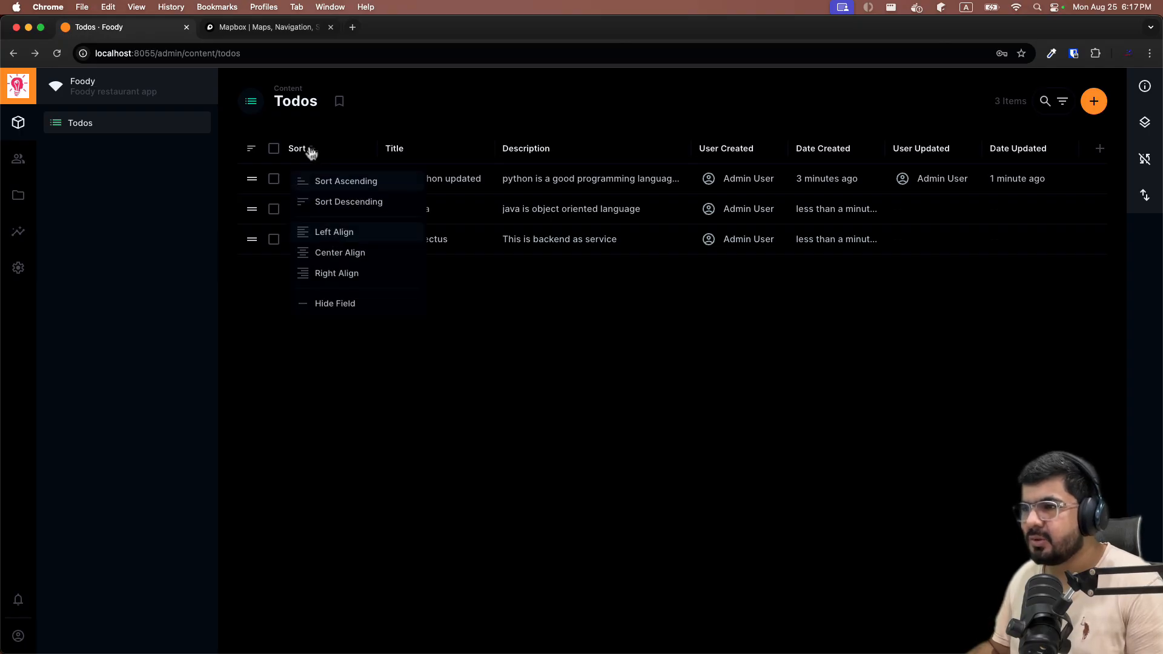
{"action": "left_click", "coordinate": [587, 416]}
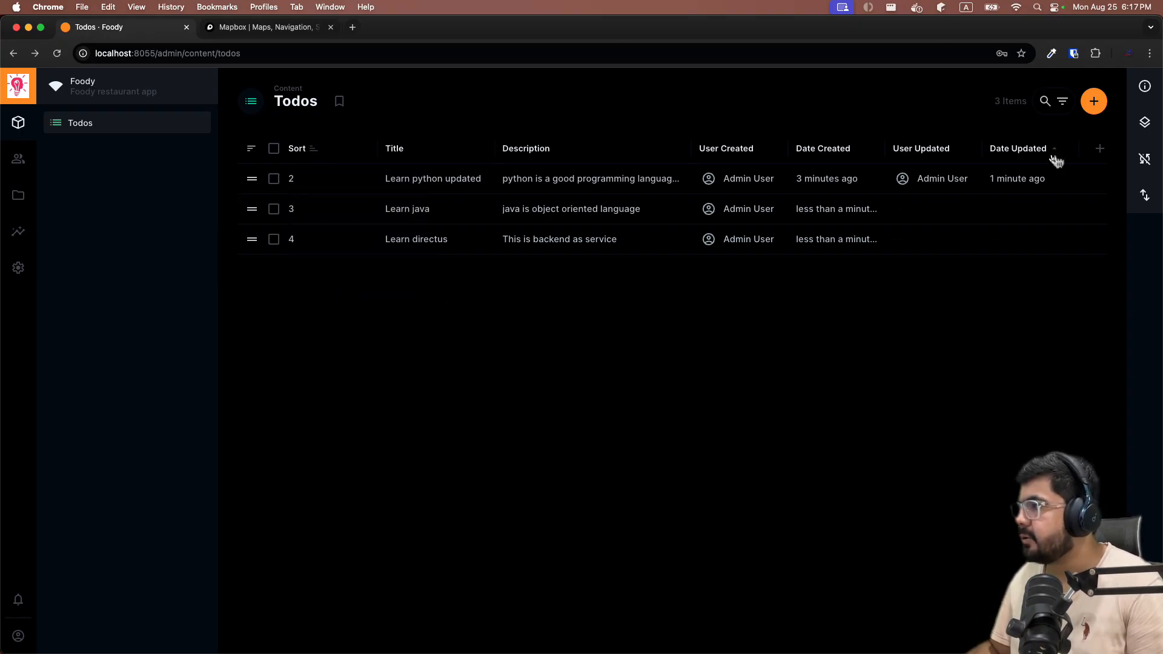
{"action": "left_click", "coordinate": [1100, 149]}
{"action": "scroll", "coordinate": [970, 300], "scroll_direction": "down", "scroll_amount": 2}
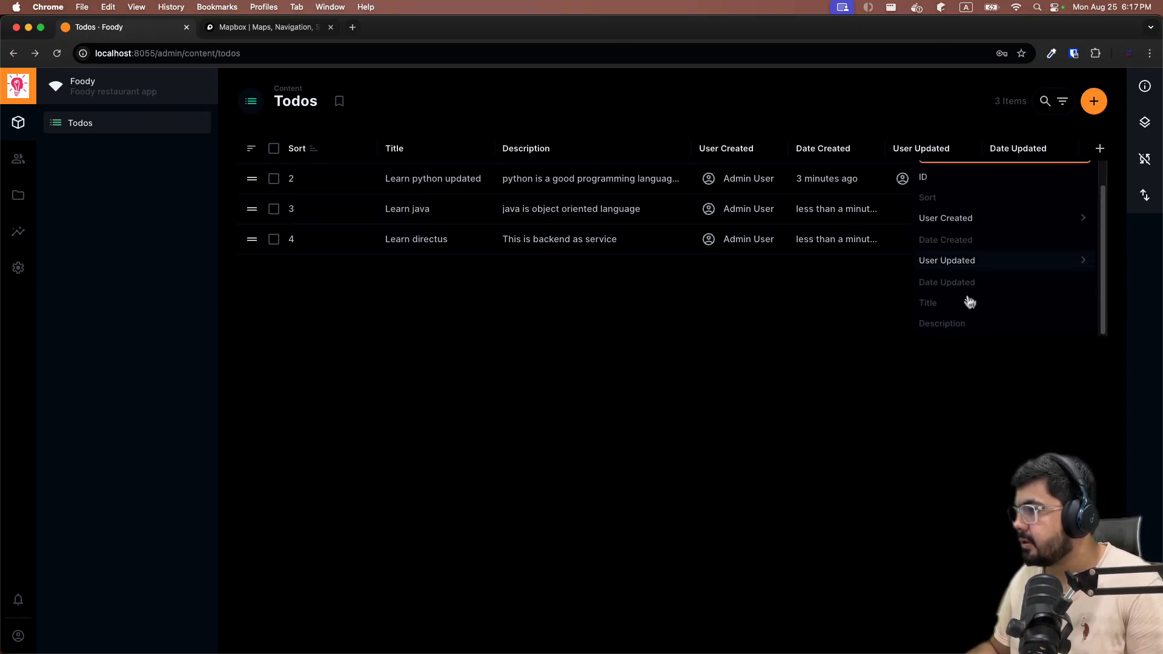
{"action": "scroll", "coordinate": [969, 298], "scroll_direction": "up", "scroll_amount": 2}
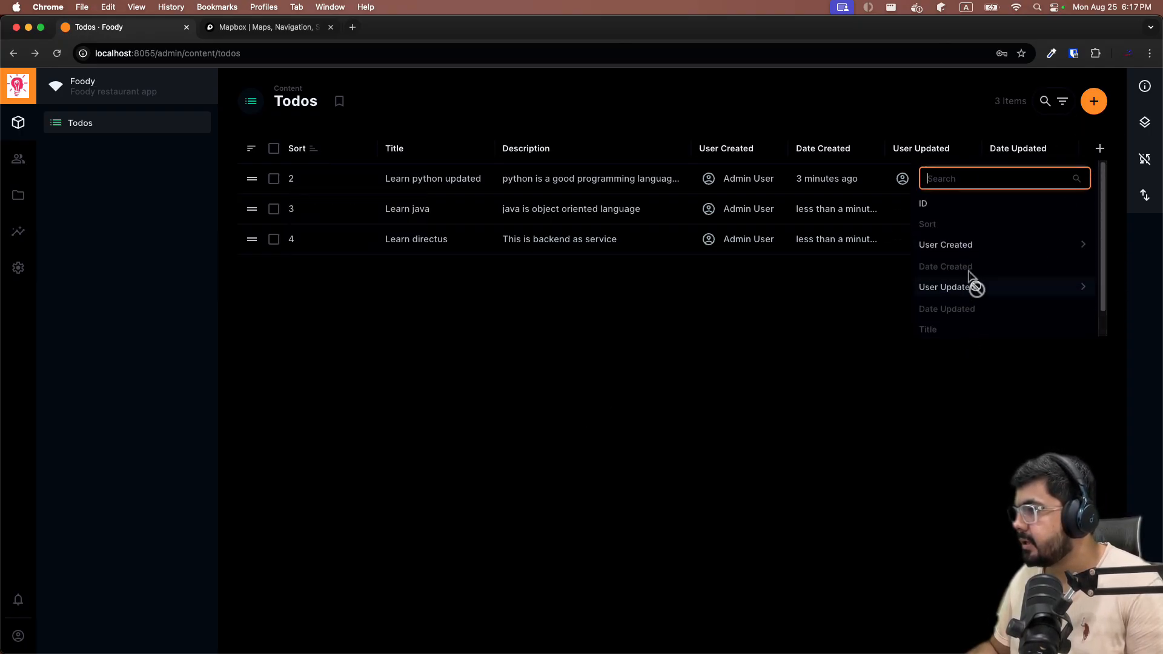
{"action": "left_click", "coordinate": [696, 395]}
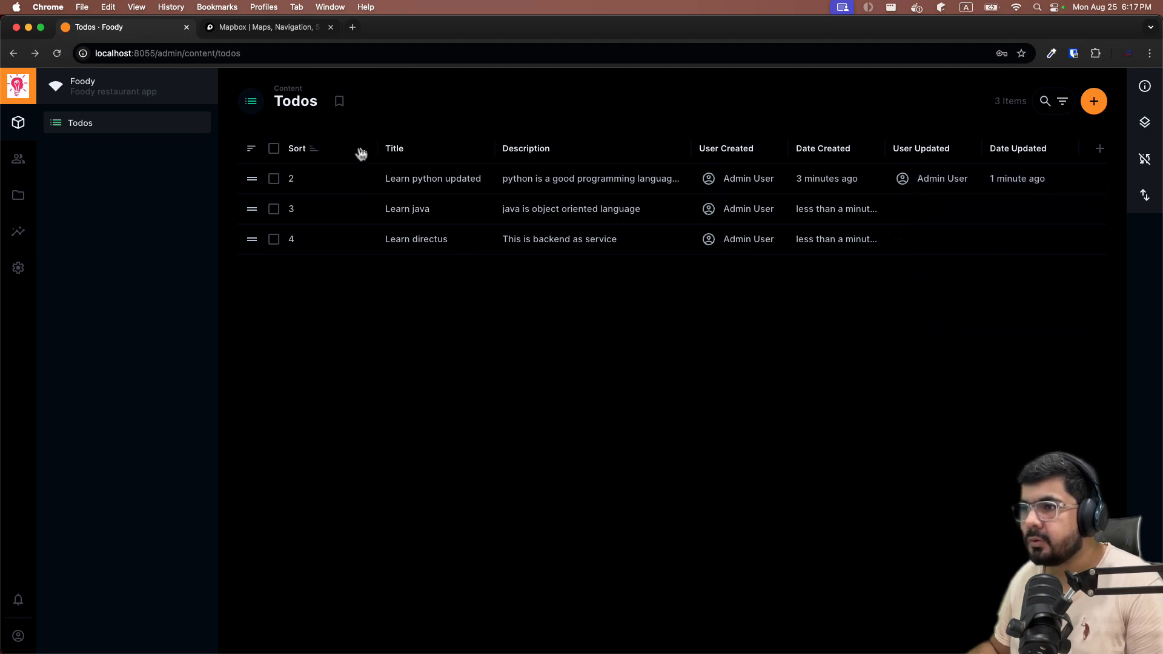
{"action": "right_click", "coordinate": [328, 149]}
{"action": "left_click", "coordinate": [307, 148]}
{"action": "left_click", "coordinate": [313, 151]}
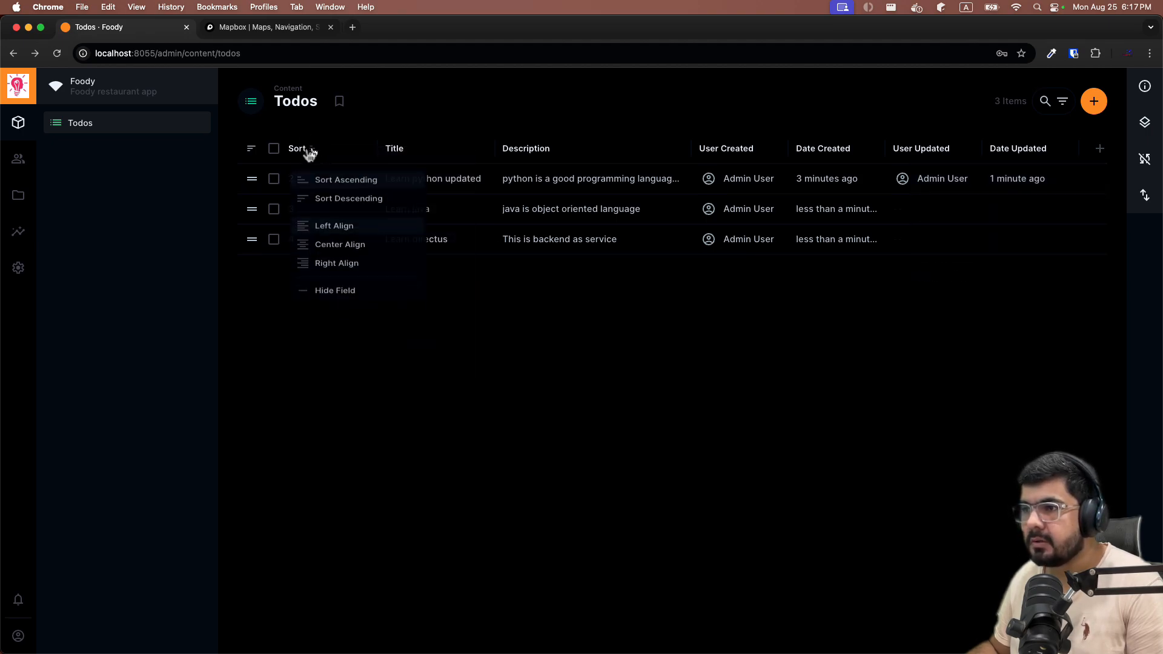
{"action": "left_click", "coordinate": [330, 297]}
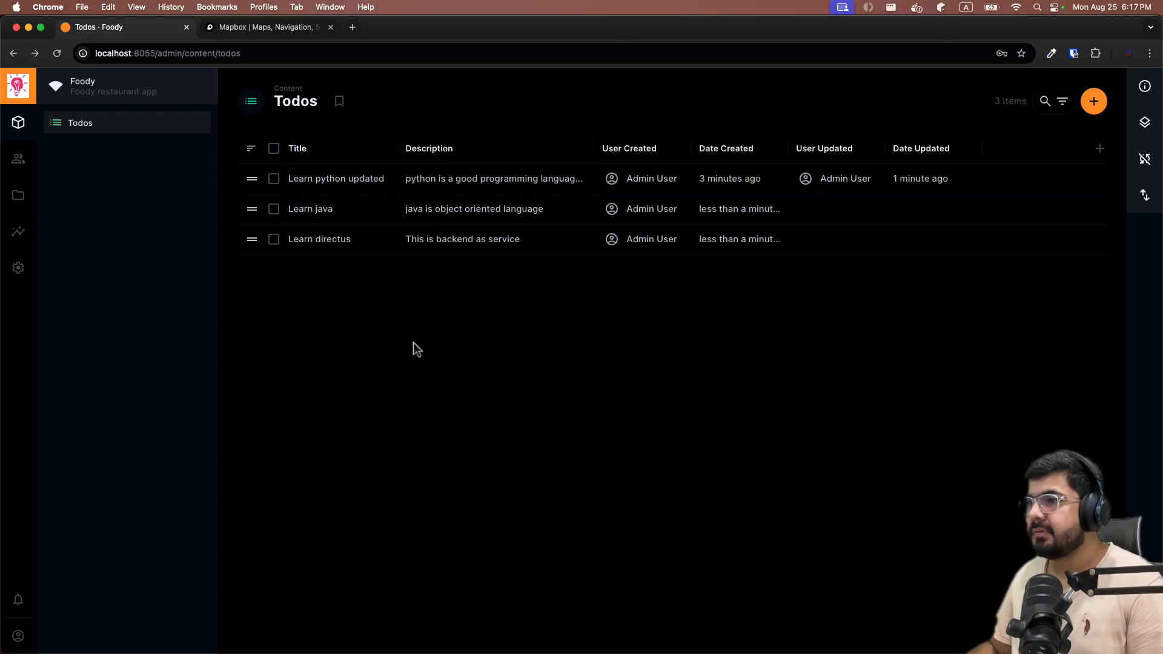
{"action": "left_click", "coordinate": [1045, 102]}
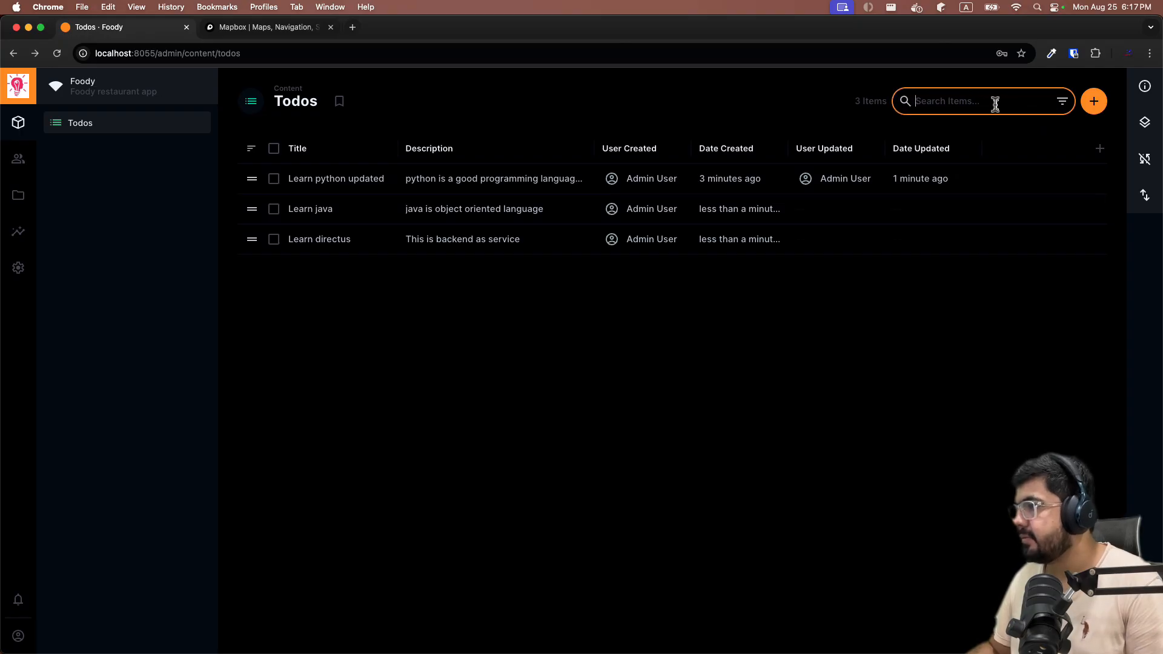
{"action": "type", "text": "java"}
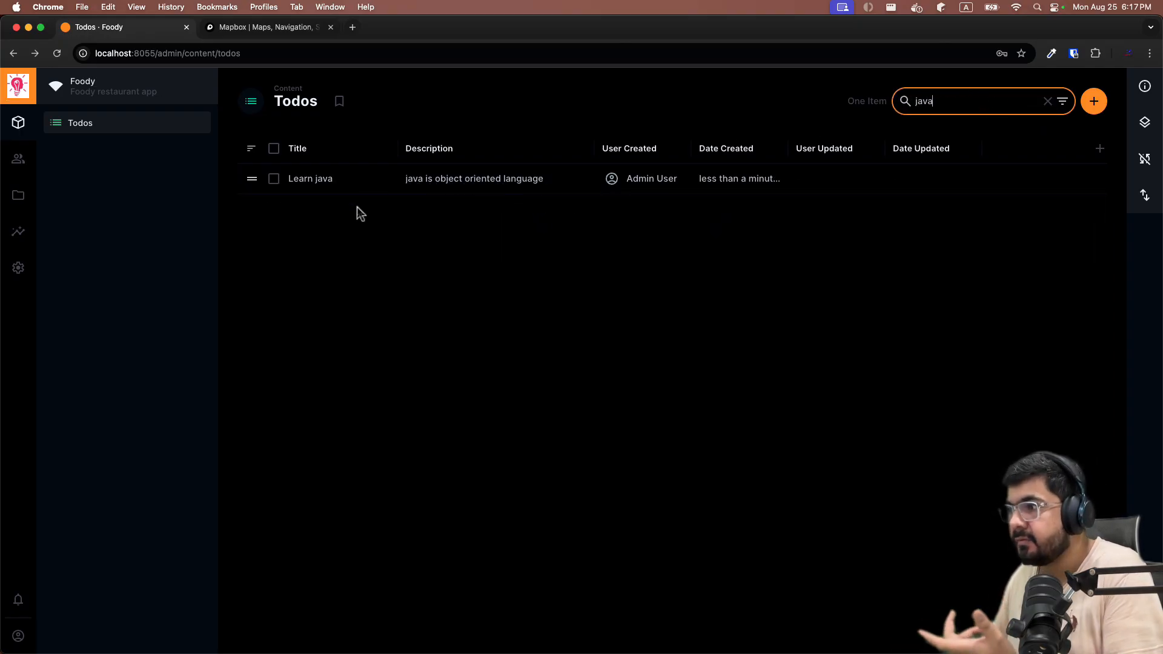
{"action": "key", "text": "BackSpace"}
{"action": "key", "text": "BackSpace"}
{"action": "key", "text": "BackSpace"}
{"action": "key", "text": "BackSpace"}
{"action": "type", "text": "python"}
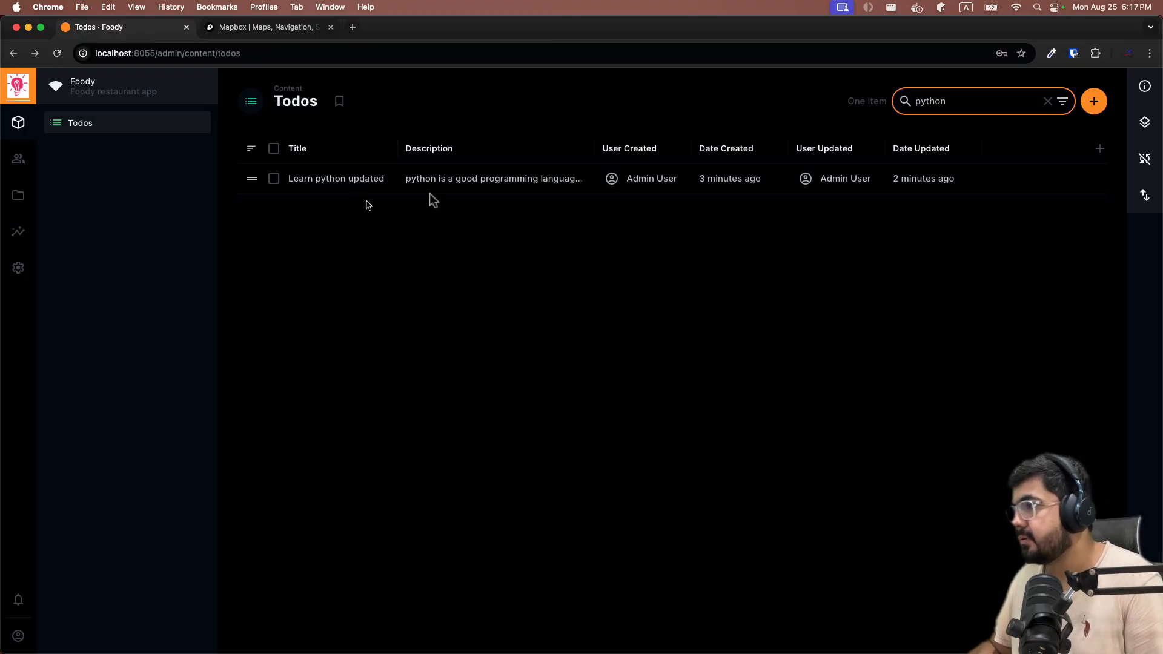
{"action": "key", "text": "super+a"}
{"action": "type", "text": "direcut"}
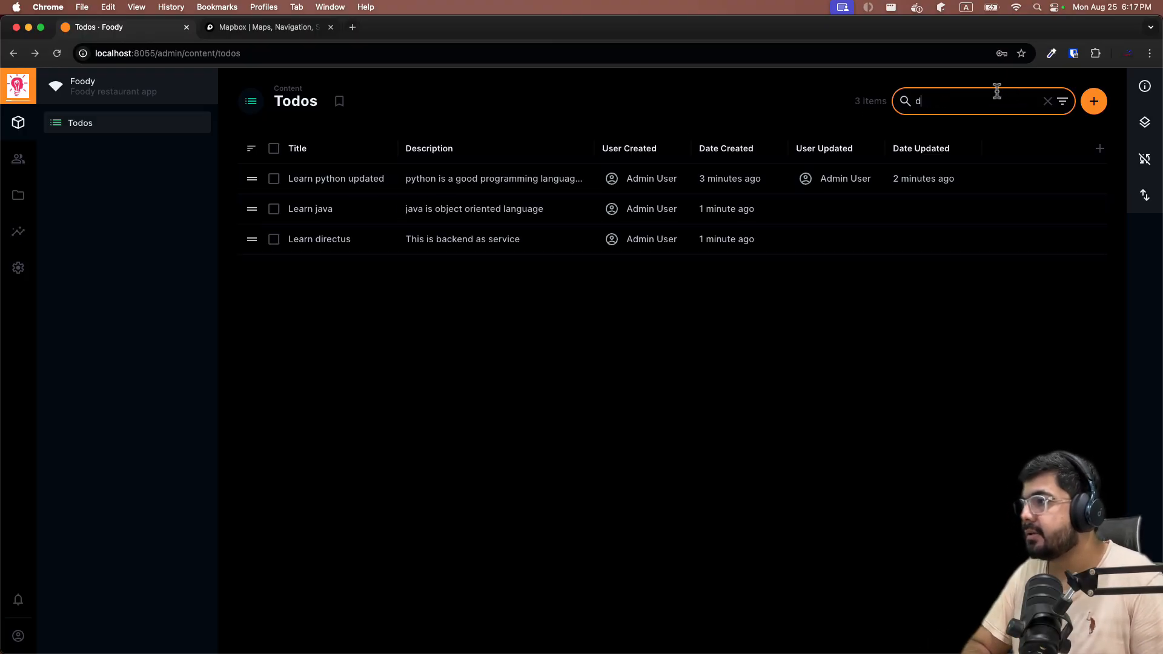
{"action": "key", "text": "BackSpace"}
{"action": "key", "text": "BackSpace"}
{"action": "key", "text": "BackSpace"}
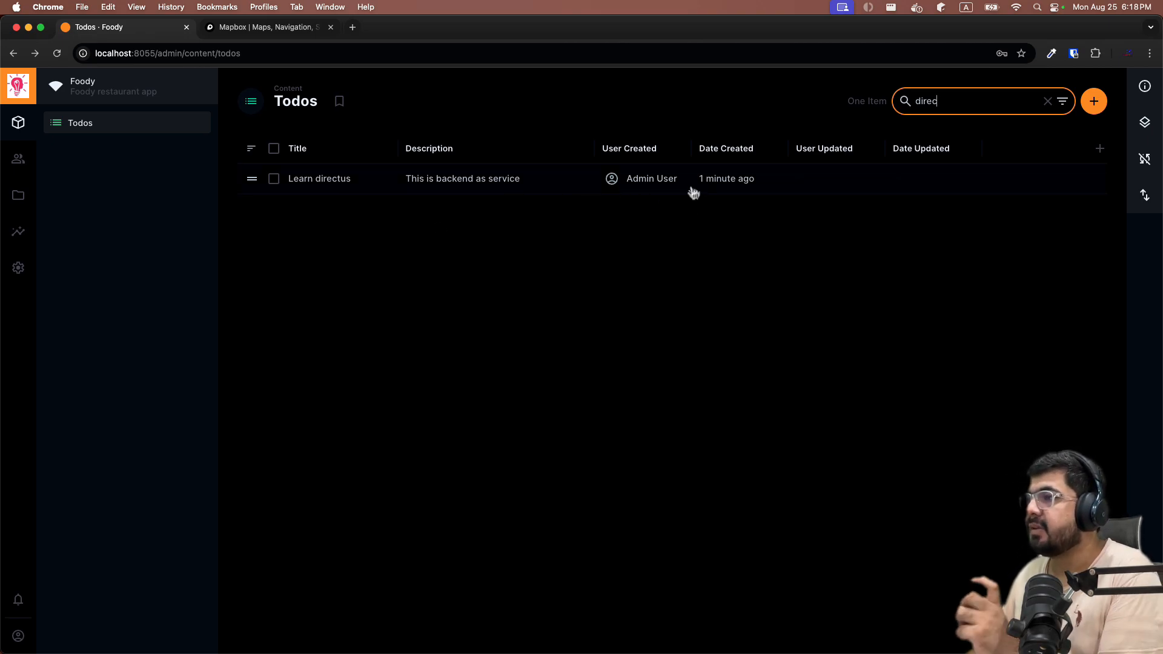
{"action": "key", "text": "BackSpace"}
{"action": "key", "text": "BackSpace"}
{"action": "key", "text": "BackSpace"}
{"action": "key", "text": "BackSpace"}
{"action": "key", "text": "BackSpace"}
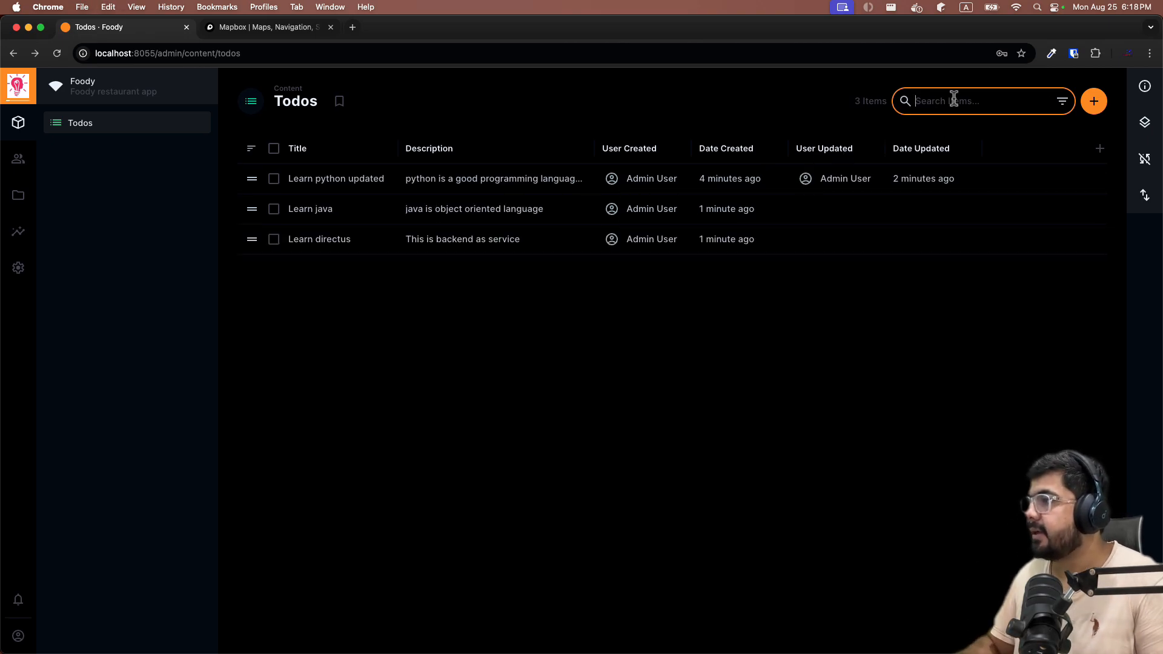
{"action": "left_click", "coordinate": [1065, 104]}
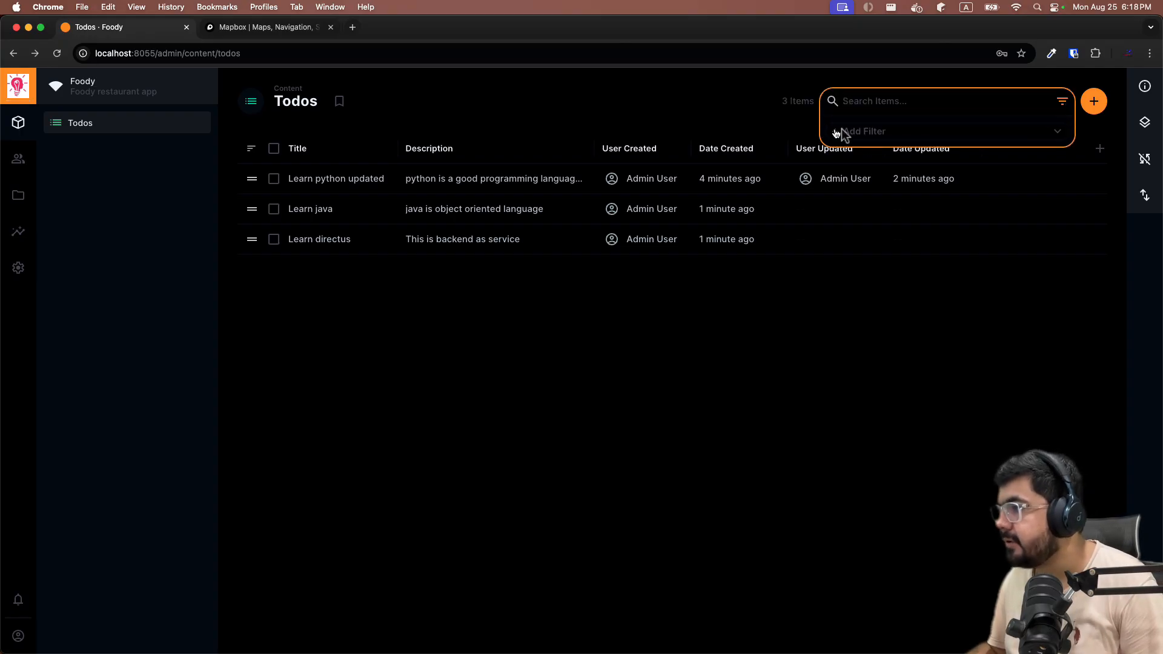
{"action": "left_click", "coordinate": [850, 143]}
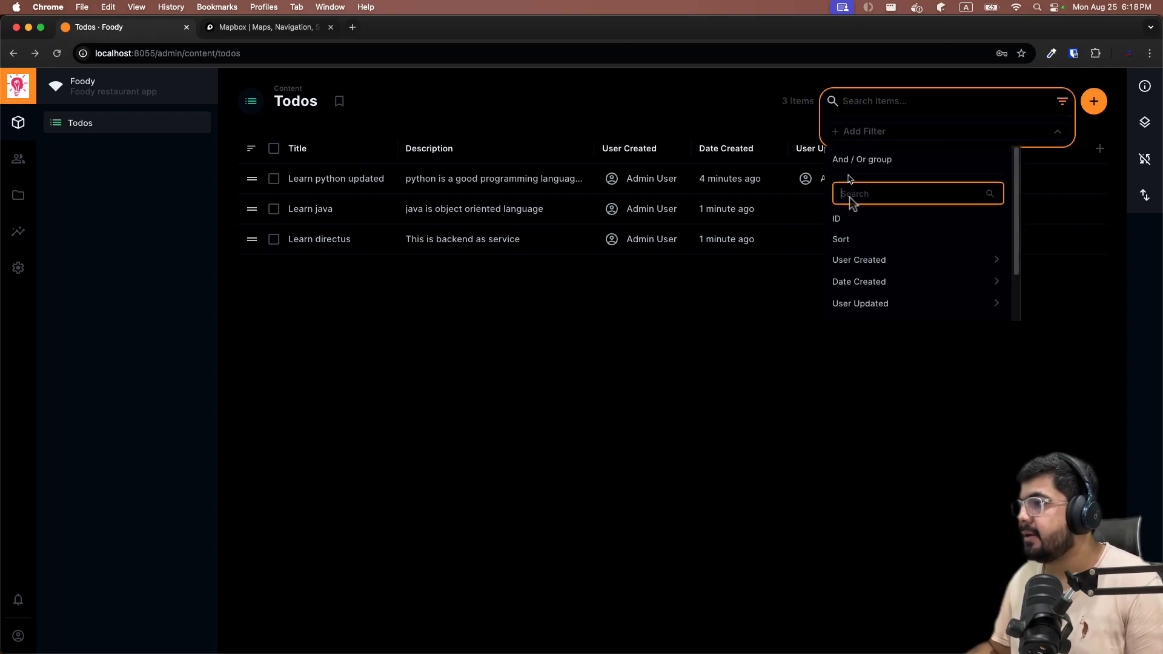
{"action": "scroll", "coordinate": [851, 236], "scroll_direction": "down", "scroll_amount": 2}
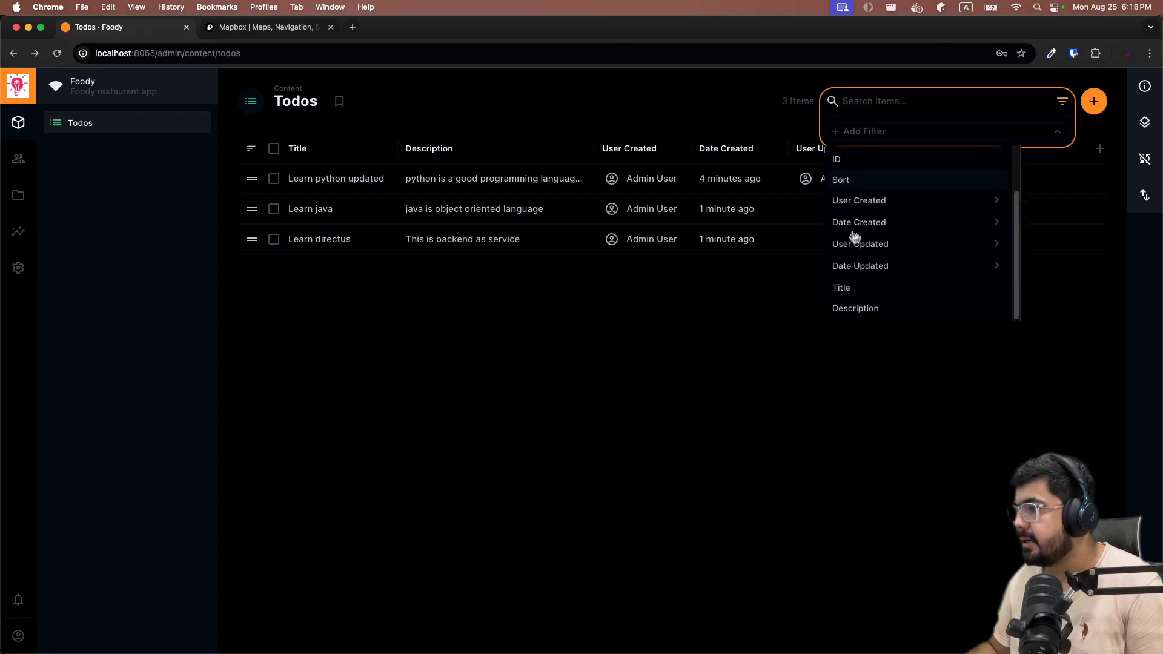
{"action": "left_click", "coordinate": [856, 312]}
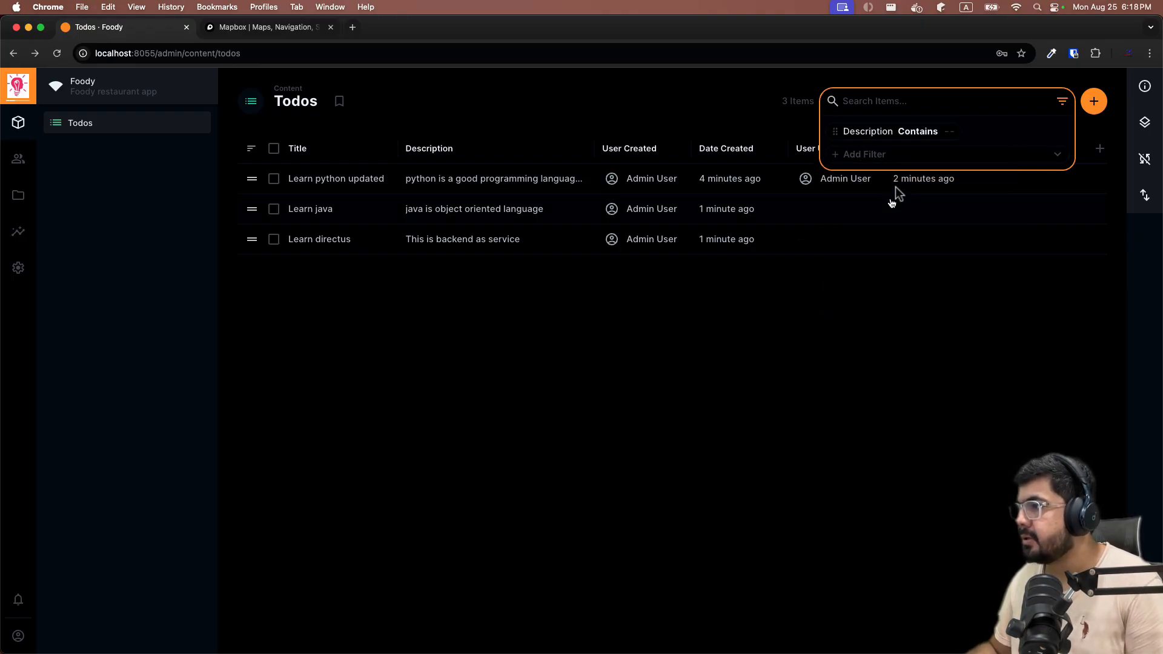
{"action": "left_click", "coordinate": [950, 133]}
{"action": "type", "text": "object"}
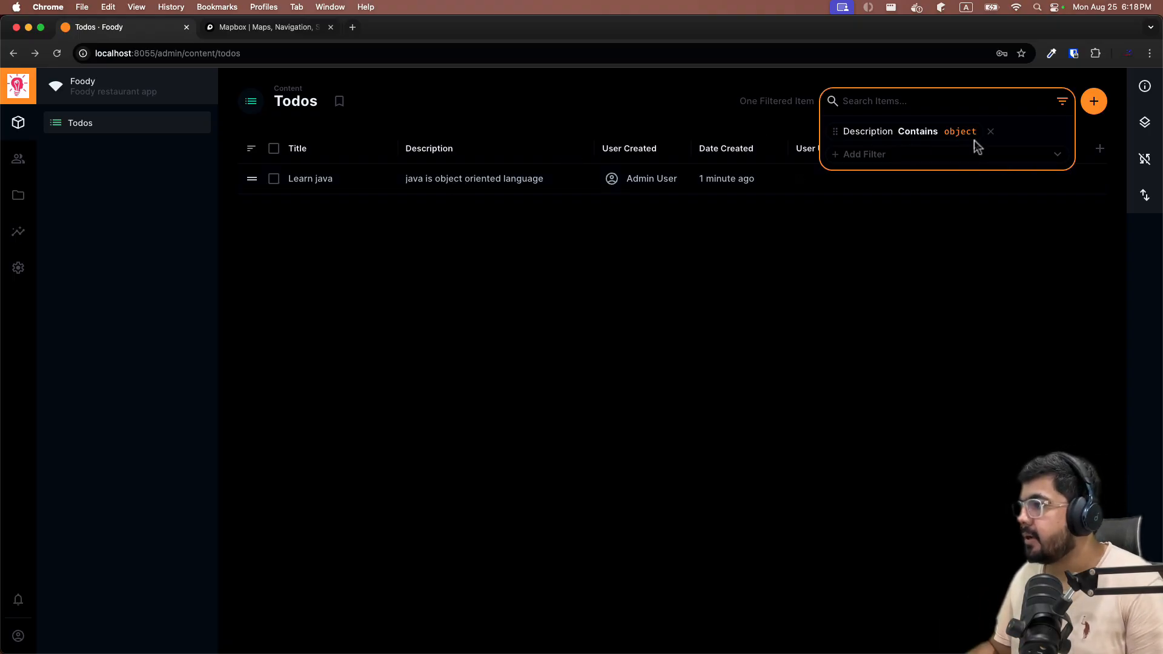
{"action": "left_click", "coordinate": [844, 154]}
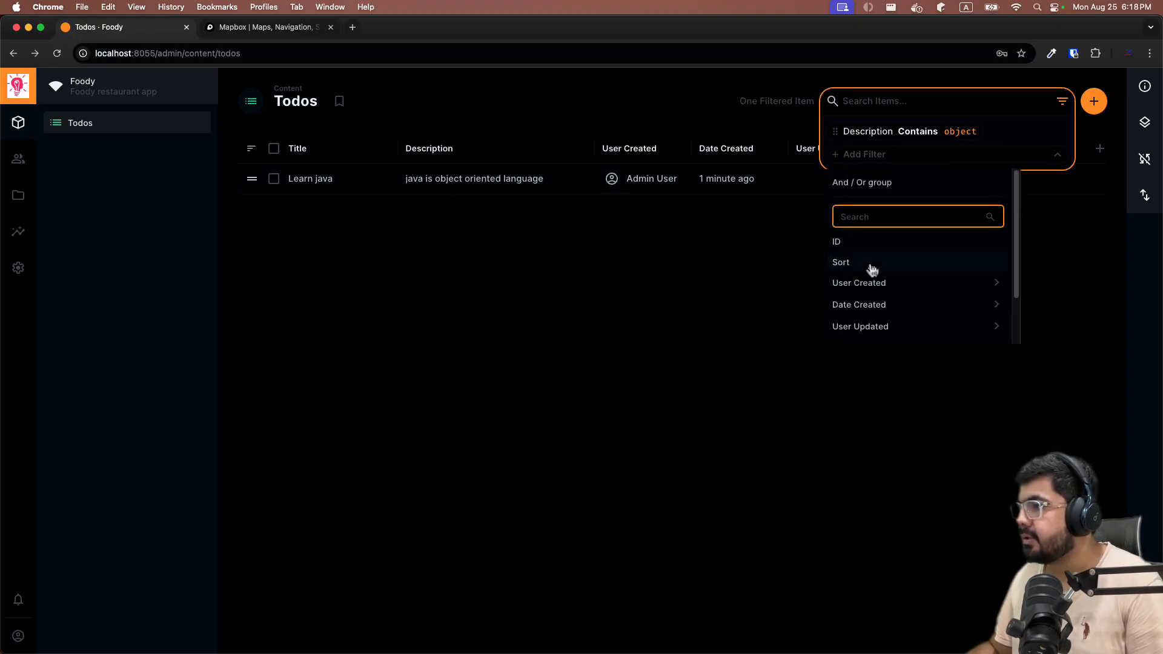
{"action": "scroll", "coordinate": [873, 267], "scroll_direction": "down", "scroll_amount": 2}
{"action": "left_click", "coordinate": [860, 312]}
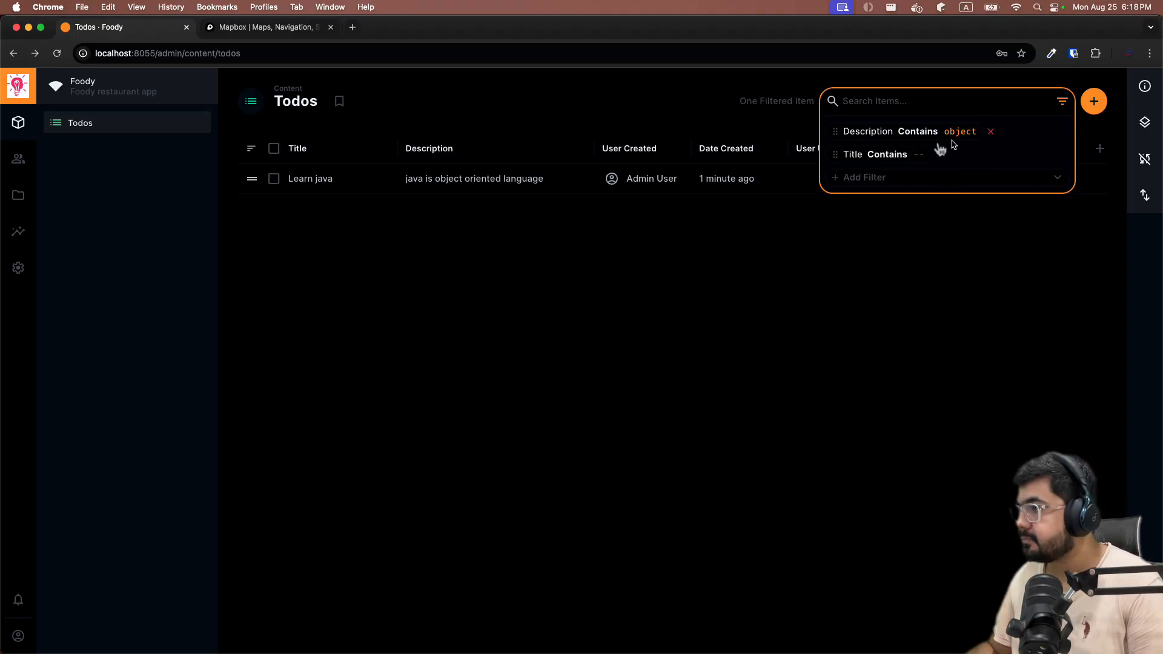
{"action": "left_click", "coordinate": [992, 133]}
{"action": "left_click", "coordinate": [939, 132]}
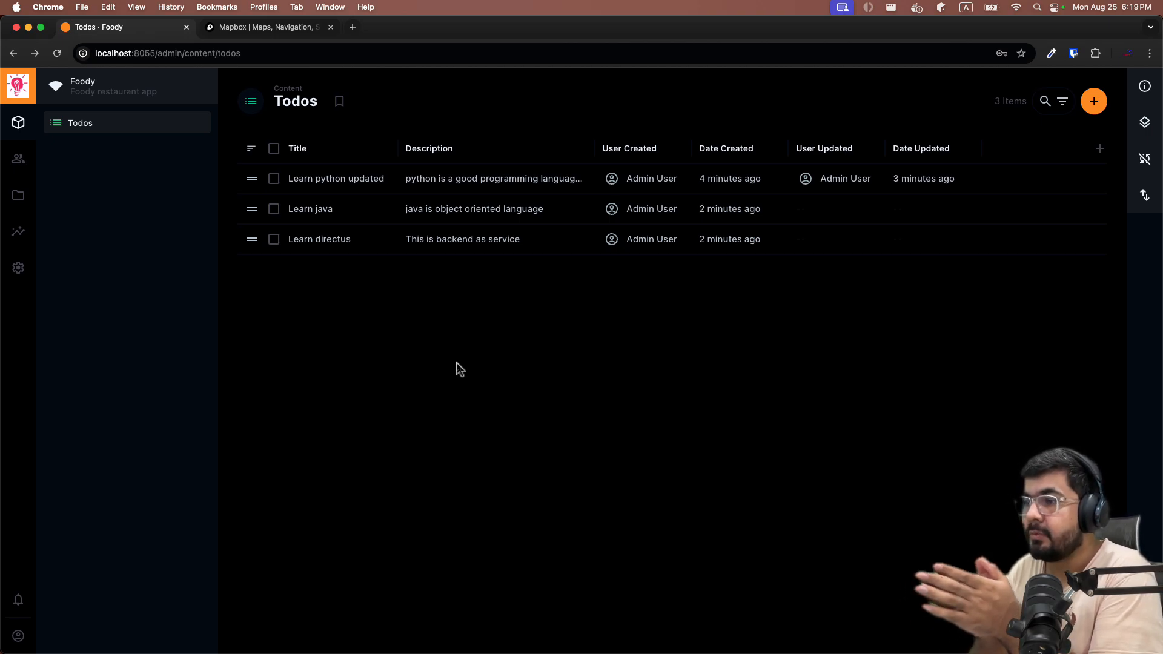
Create a Toggle field 'iscompleted' in todos, defaulting to off, then return to Todos content.
{"action": "left_click", "coordinate": [18, 267]}
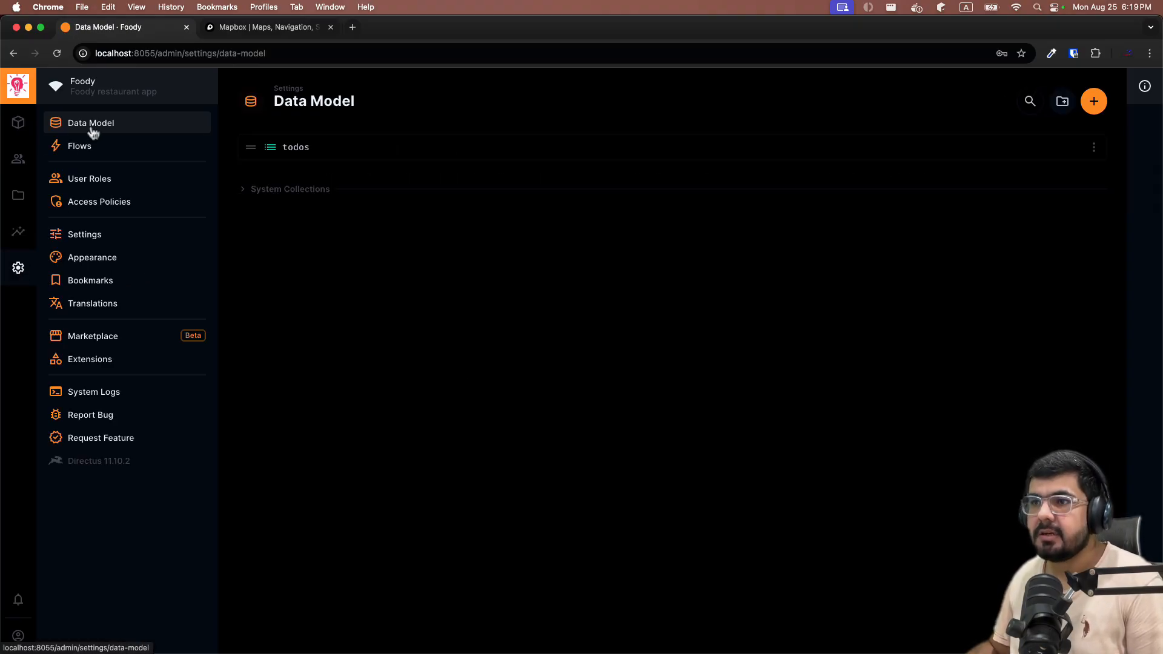
{"action": "left_click", "coordinate": [399, 151]}
{"action": "left_click", "coordinate": [560, 440]}
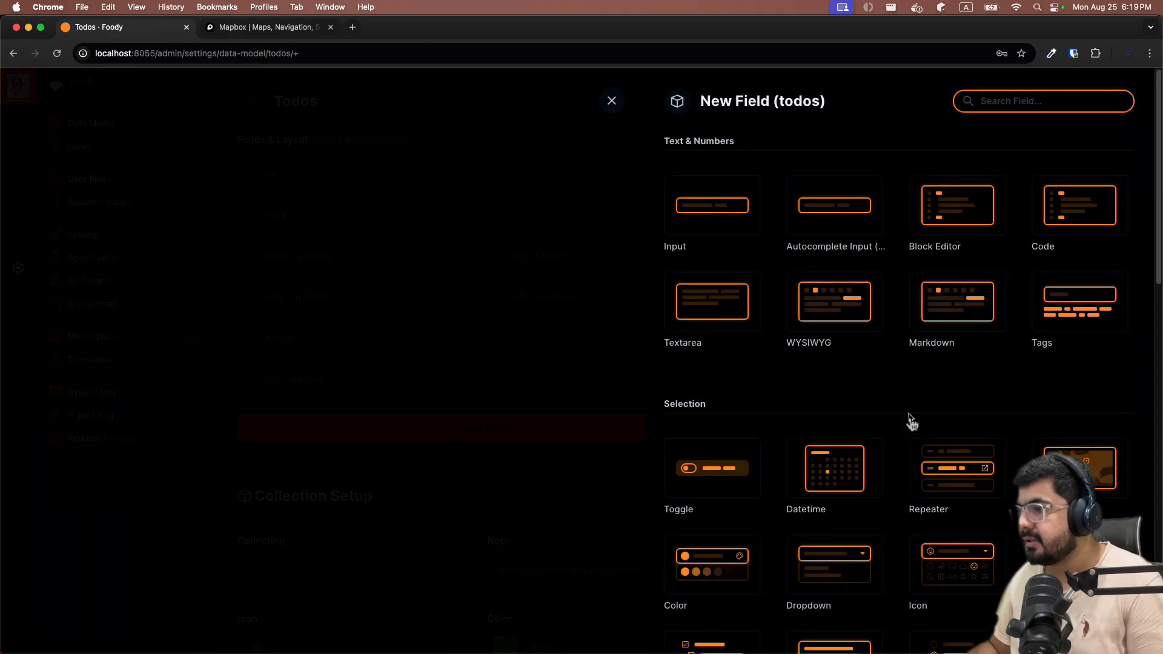
{"action": "scroll", "coordinate": [905, 400], "scroll_direction": "down", "scroll_amount": 3}
{"action": "left_click", "coordinate": [685, 412]}
{"action": "scroll", "coordinate": [846, 486], "scroll_direction": "down", "scroll_amount": 2}
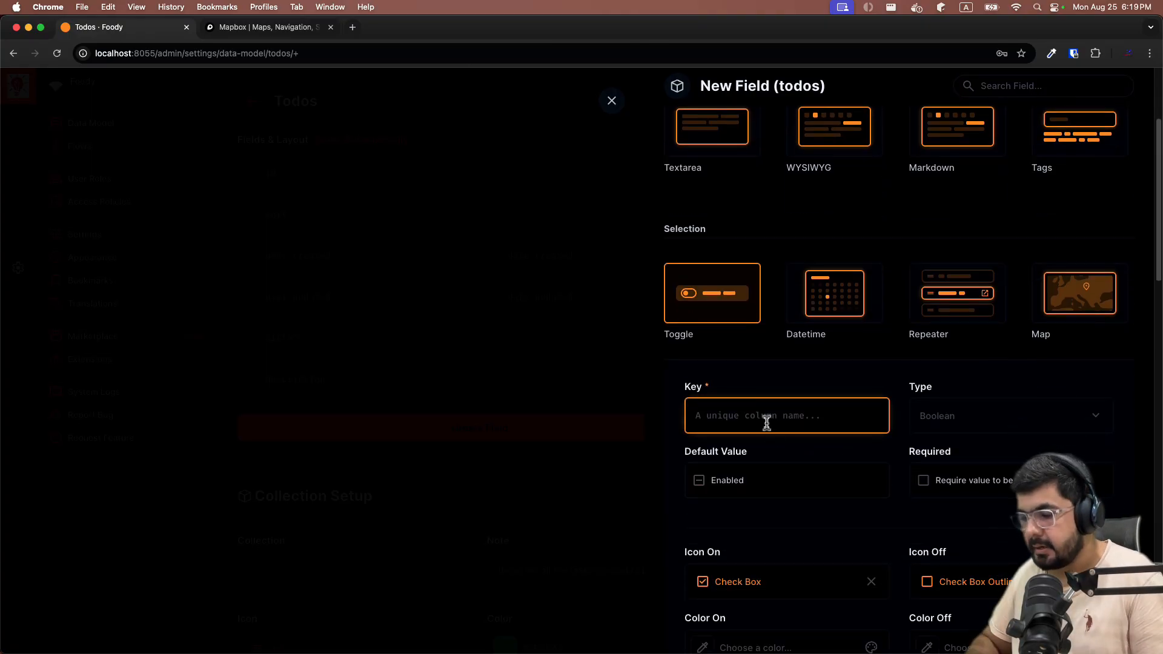
{"action": "type", "text": "iscompleted"}
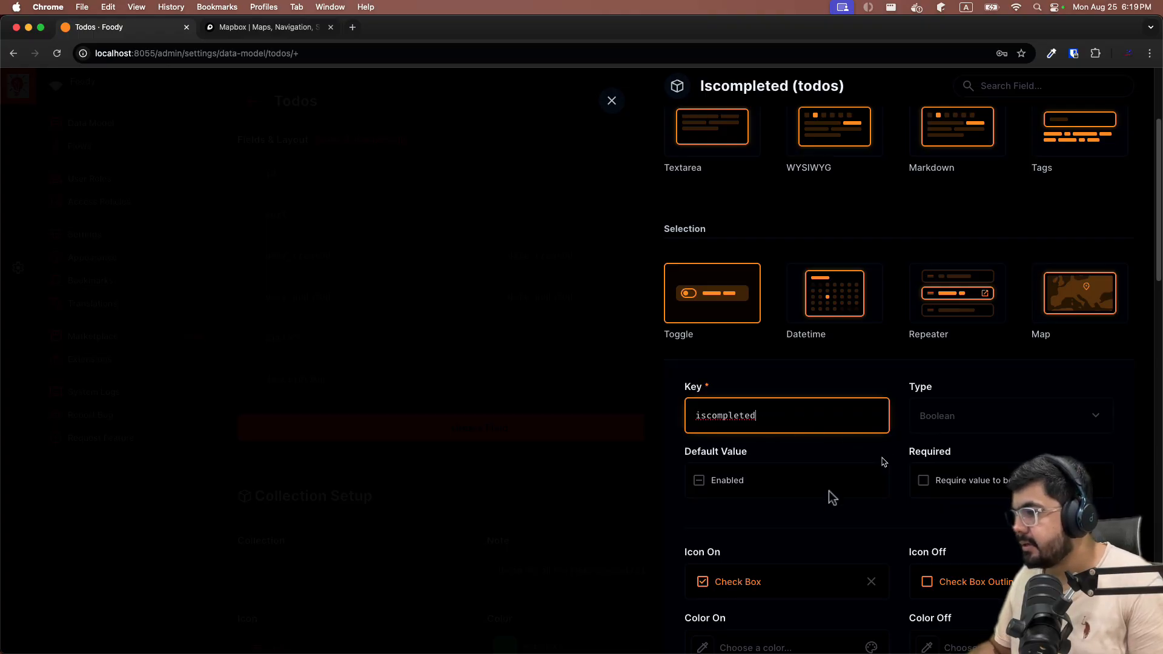
{"action": "scroll", "coordinate": [745, 475], "scroll_direction": "down", "scroll_amount": 2}
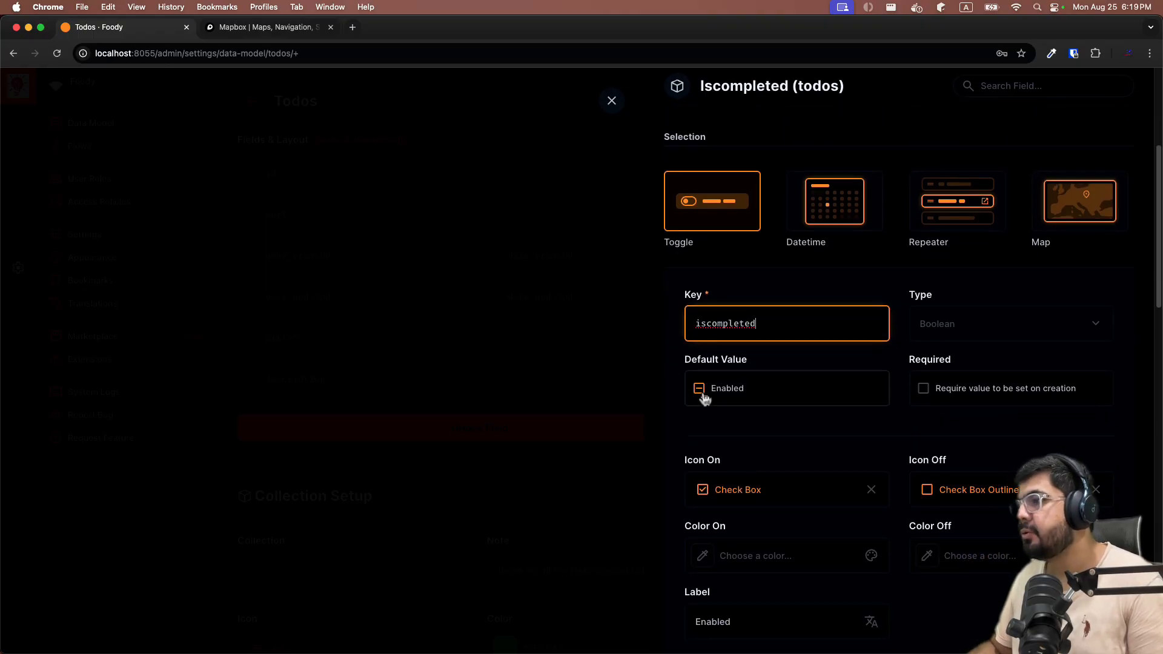
{"action": "left_click", "coordinate": [699, 389]}
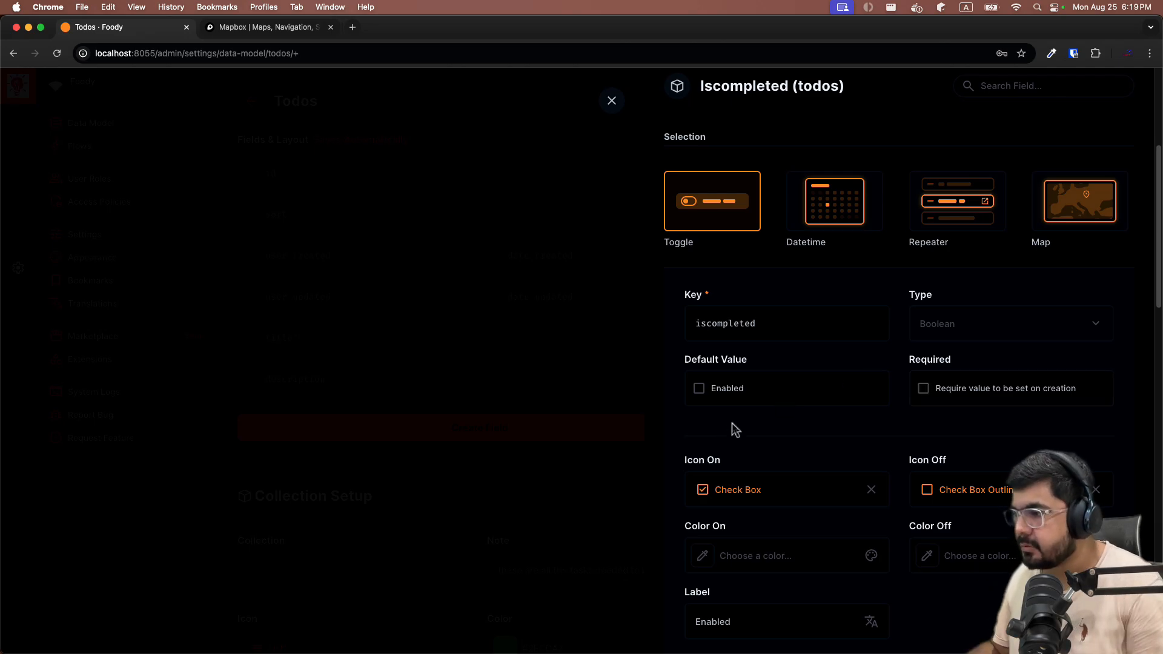
{"action": "scroll", "coordinate": [733, 427], "scroll_direction": "down", "scroll_amount": 4}
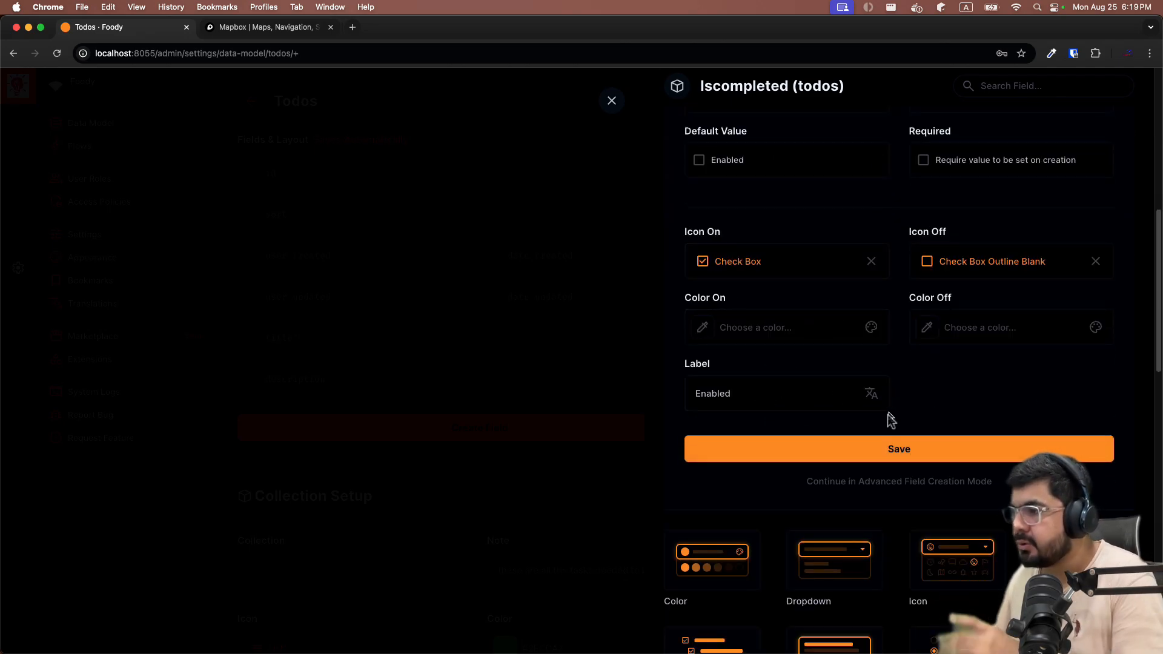
{"action": "left_click", "coordinate": [898, 448]}
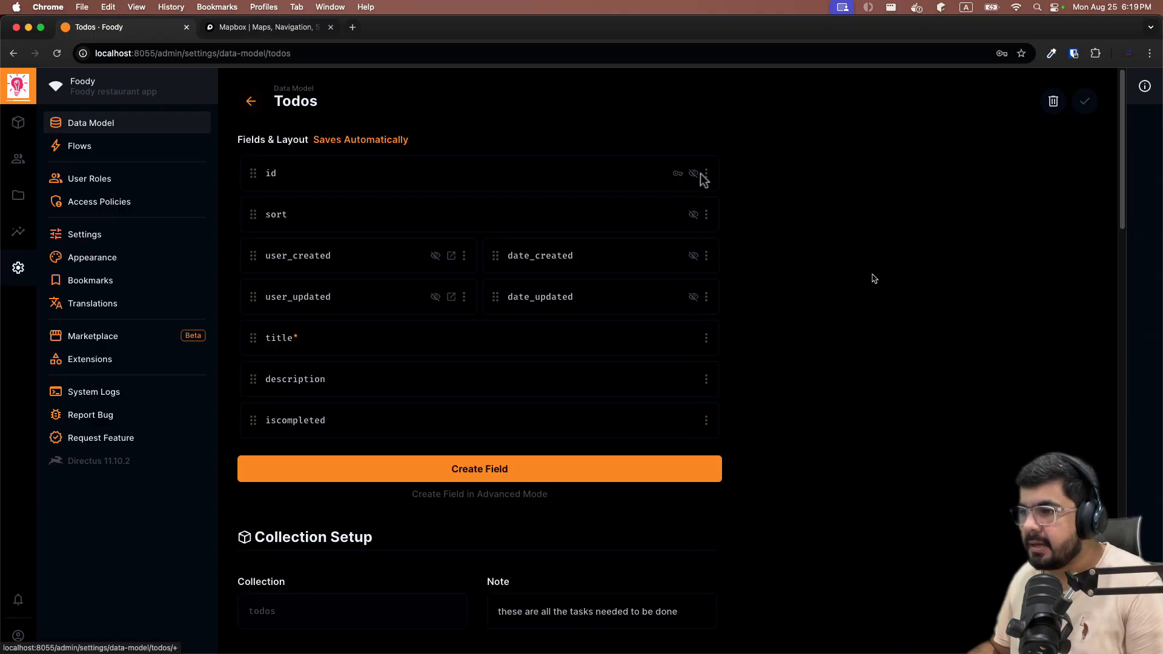
{"action": "left_click", "coordinate": [17, 121]}
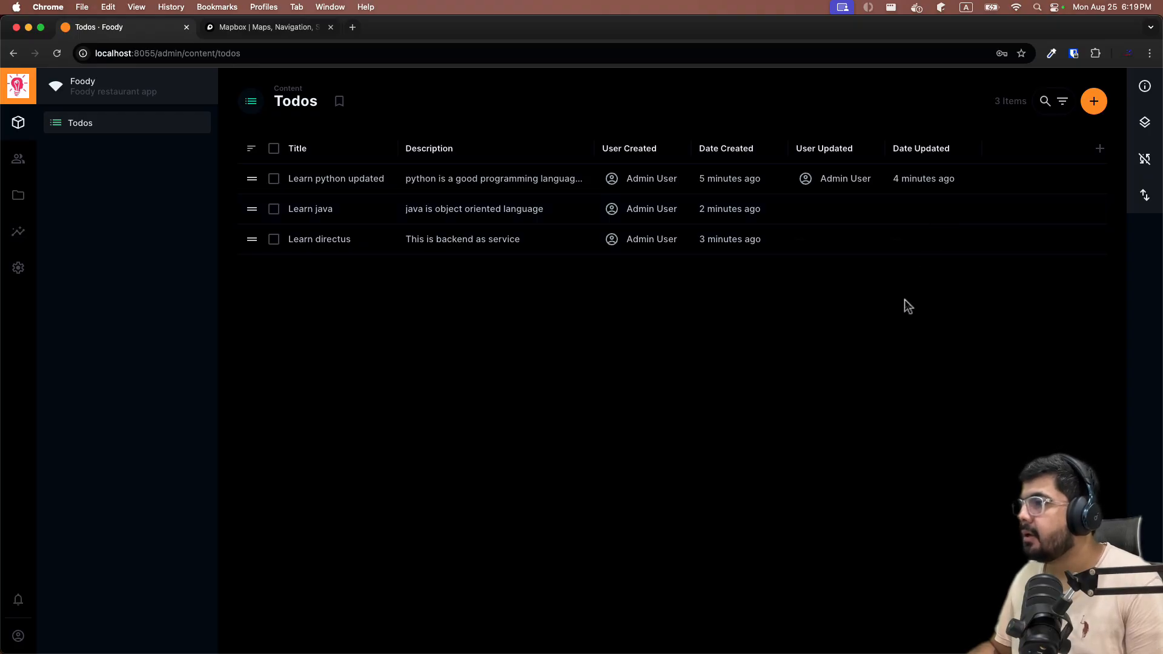
Add the Iscompleted column to the Todos table and drag it right after Description.
{"action": "left_click", "coordinate": [1100, 149]}
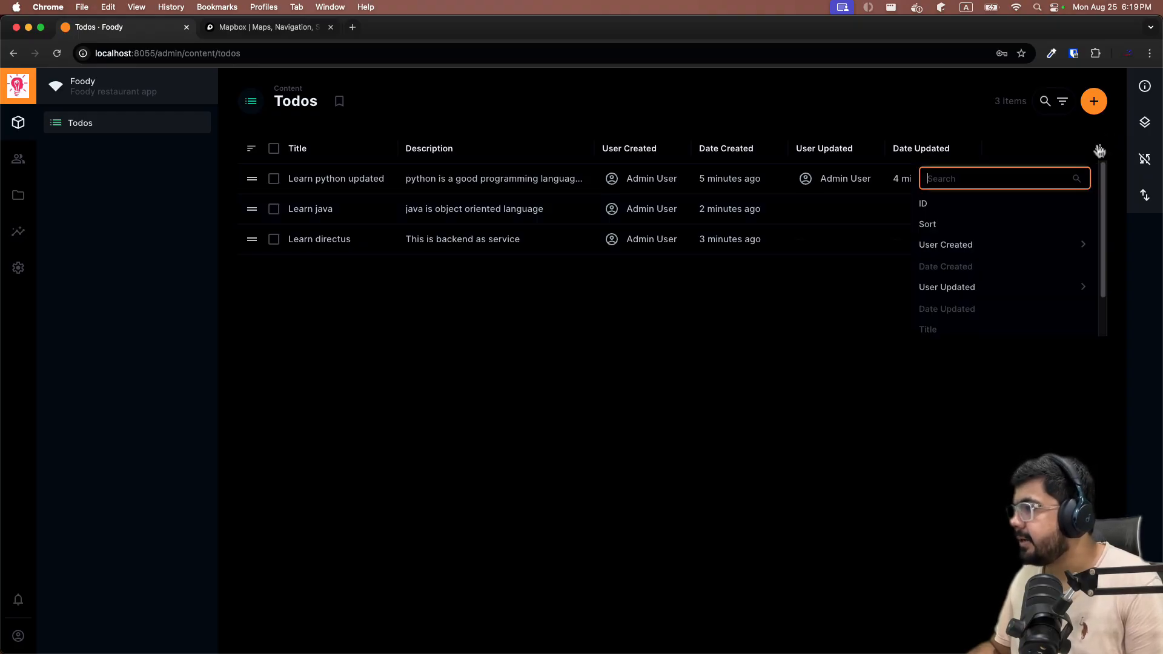
{"action": "scroll", "coordinate": [957, 259], "scroll_direction": "down", "scroll_amount": 2}
{"action": "left_click", "coordinate": [956, 322]}
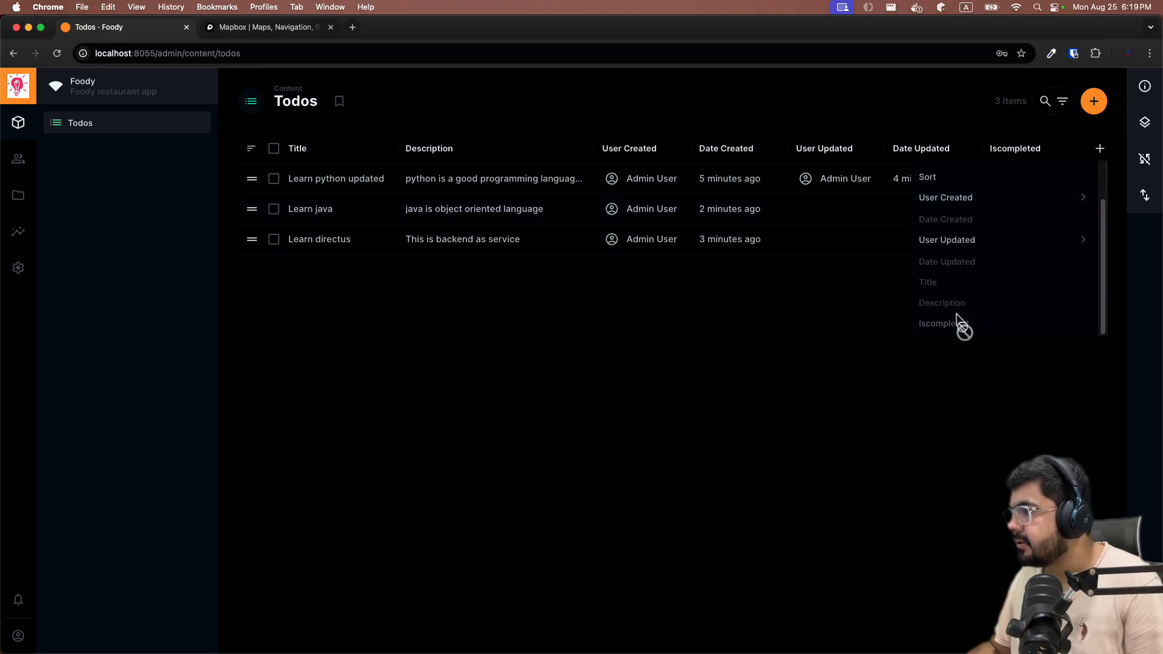
{"action": "left_click", "coordinate": [1018, 149]}
{"action": "left_click", "coordinate": [889, 297]}
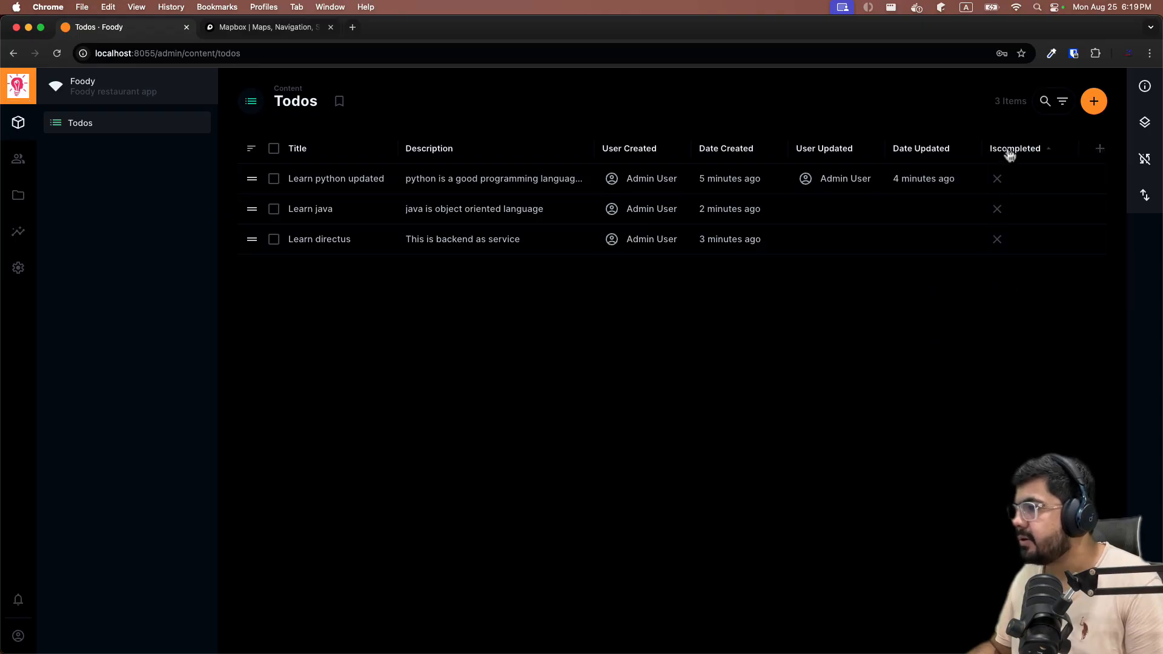
{"action": "left_click_drag", "start_coordinate": [1008, 155], "coordinate": [620, 159]}
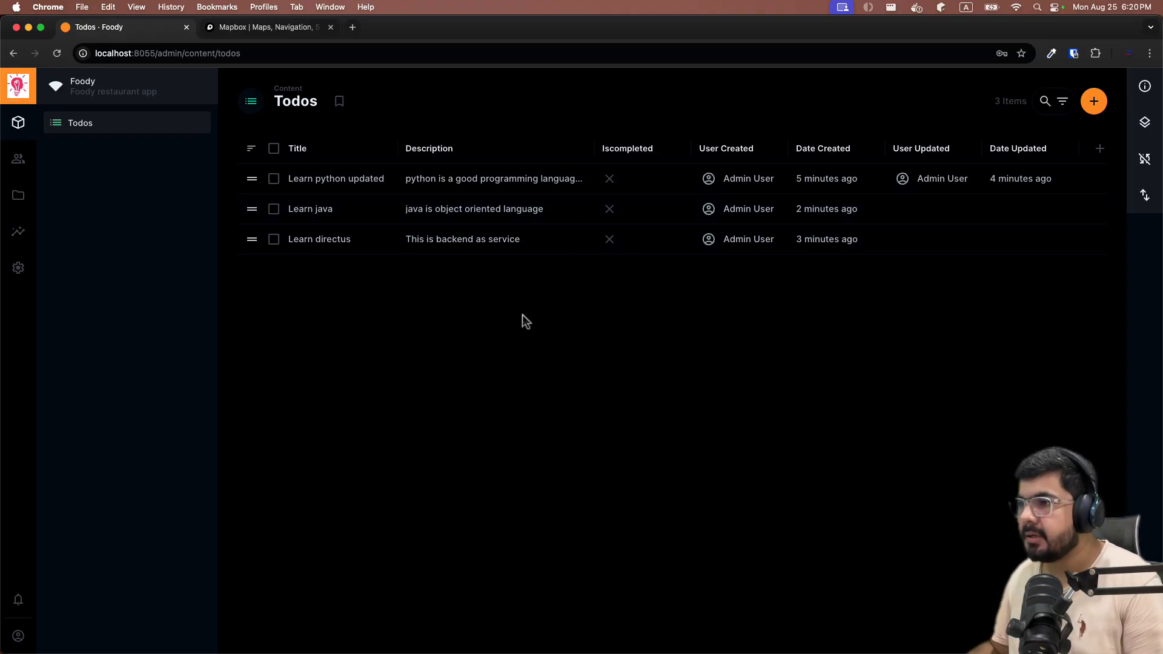
Tick Iscompleted on Learn directus, save, and reopen it to confirm.
{"action": "left_click", "coordinate": [339, 240]}
{"action": "left_click", "coordinate": [250, 413]}
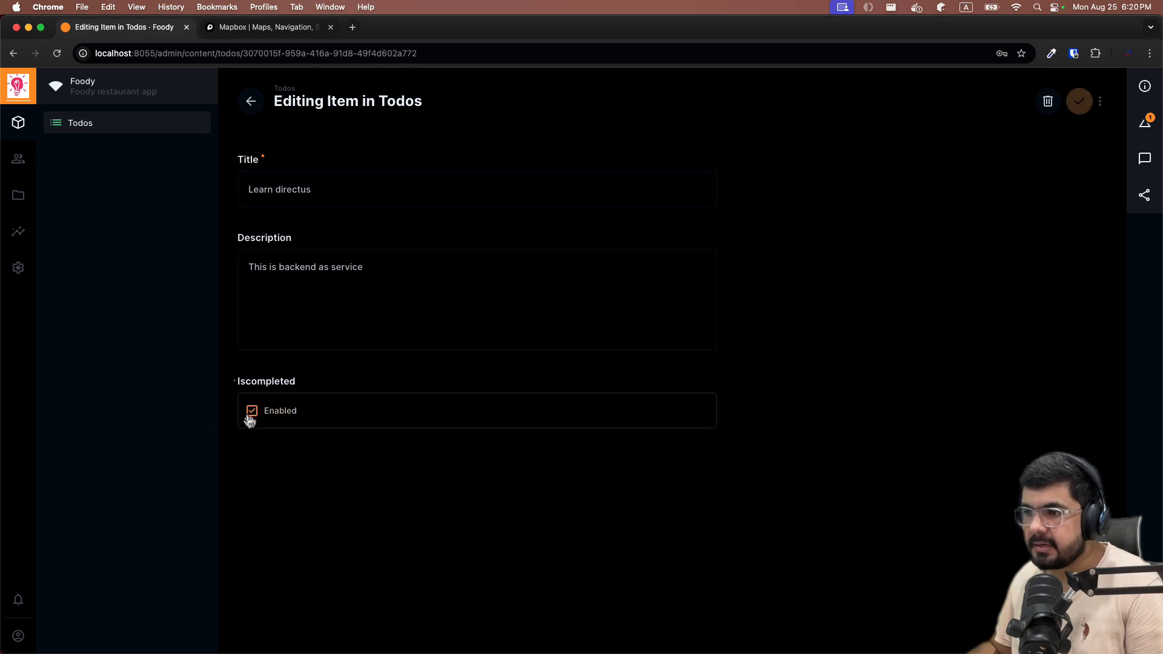
{"action": "left_click", "coordinate": [1091, 103]}
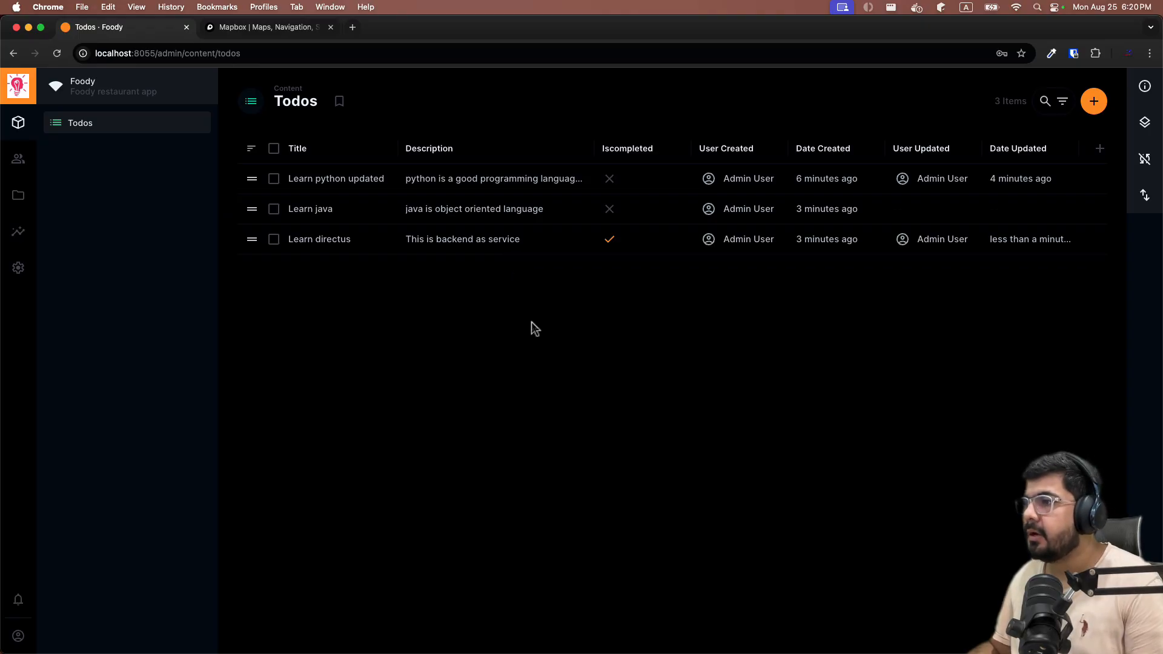
{"action": "left_click", "coordinate": [343, 242]}
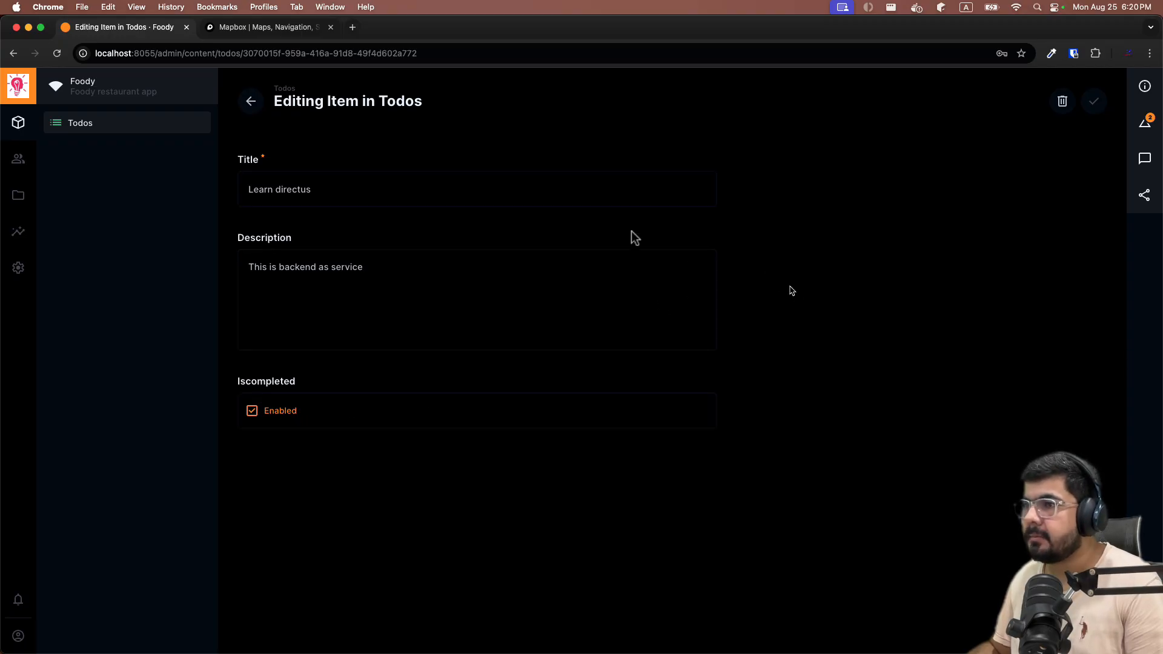
{"action": "left_click", "coordinate": [250, 103]}
Open the iscompleted field's interface options in the todos data model.
{"action": "left_click", "coordinate": [18, 268]}
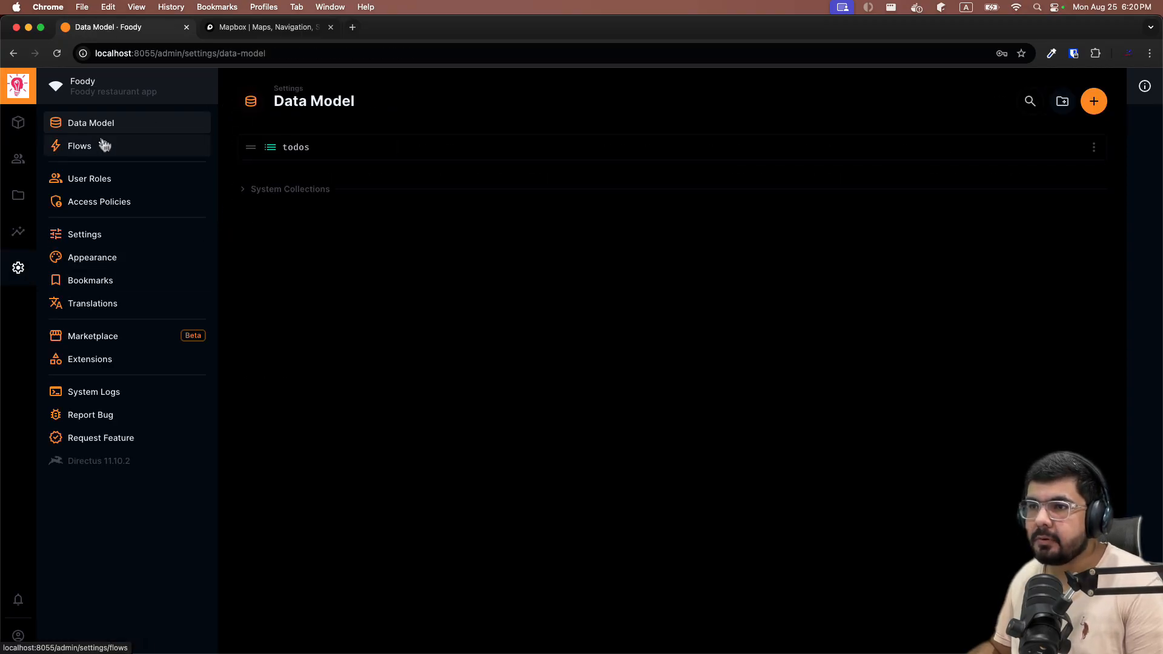
{"action": "left_click", "coordinate": [301, 149]}
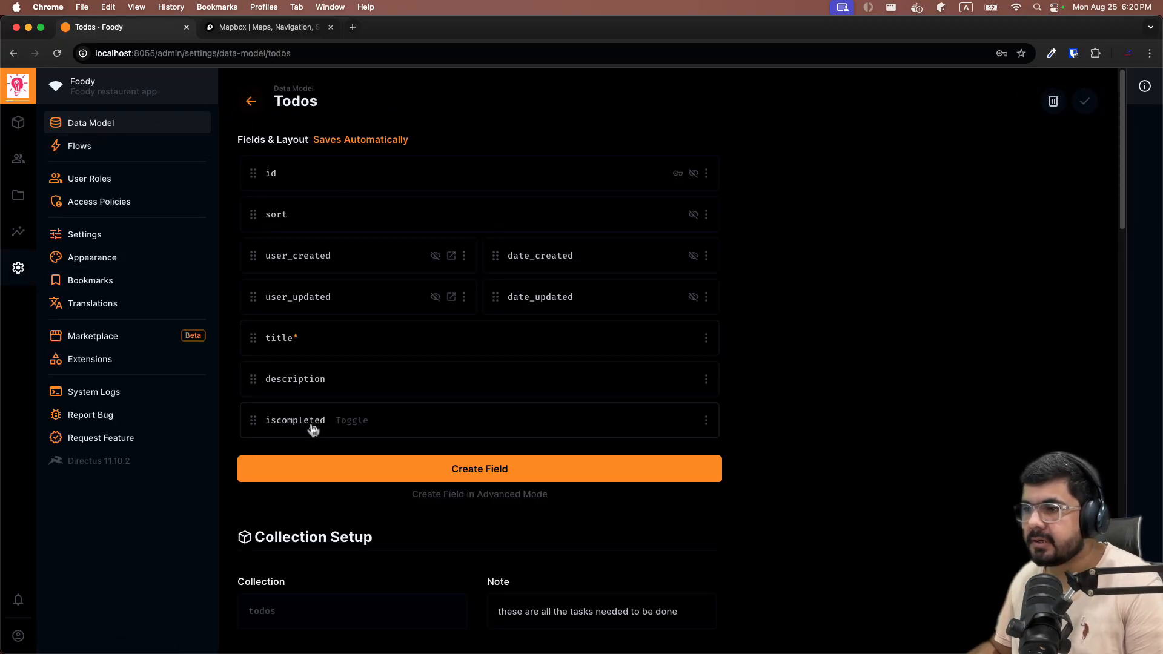
{"action": "left_click", "coordinate": [521, 427]}
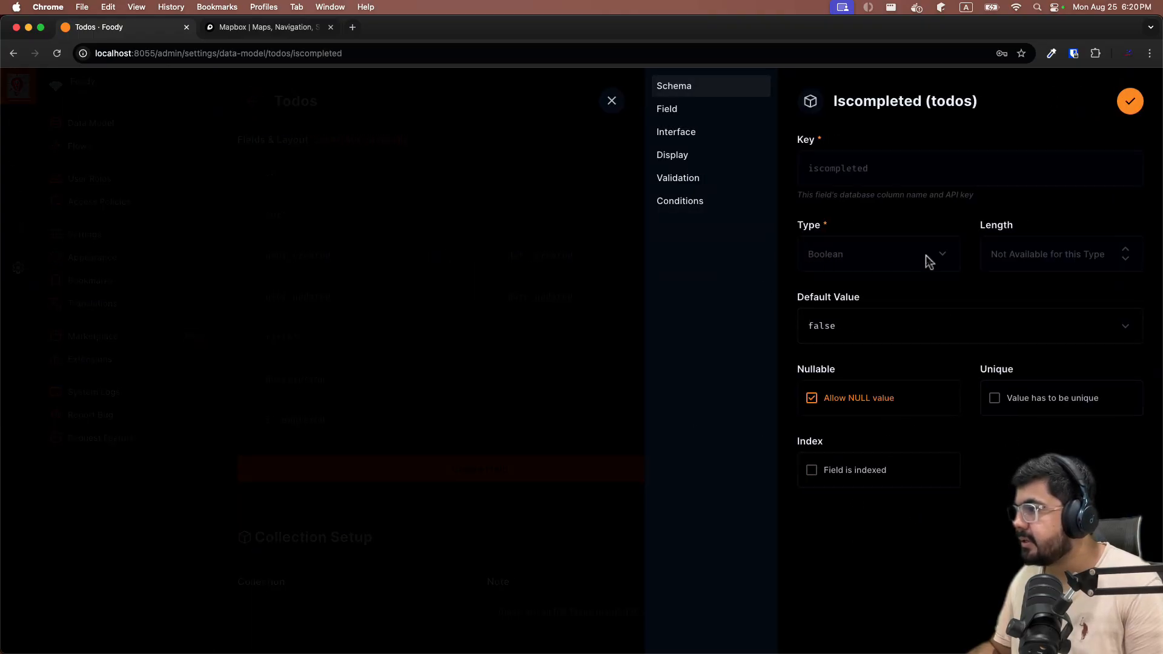
{"action": "left_click", "coordinate": [672, 117]}
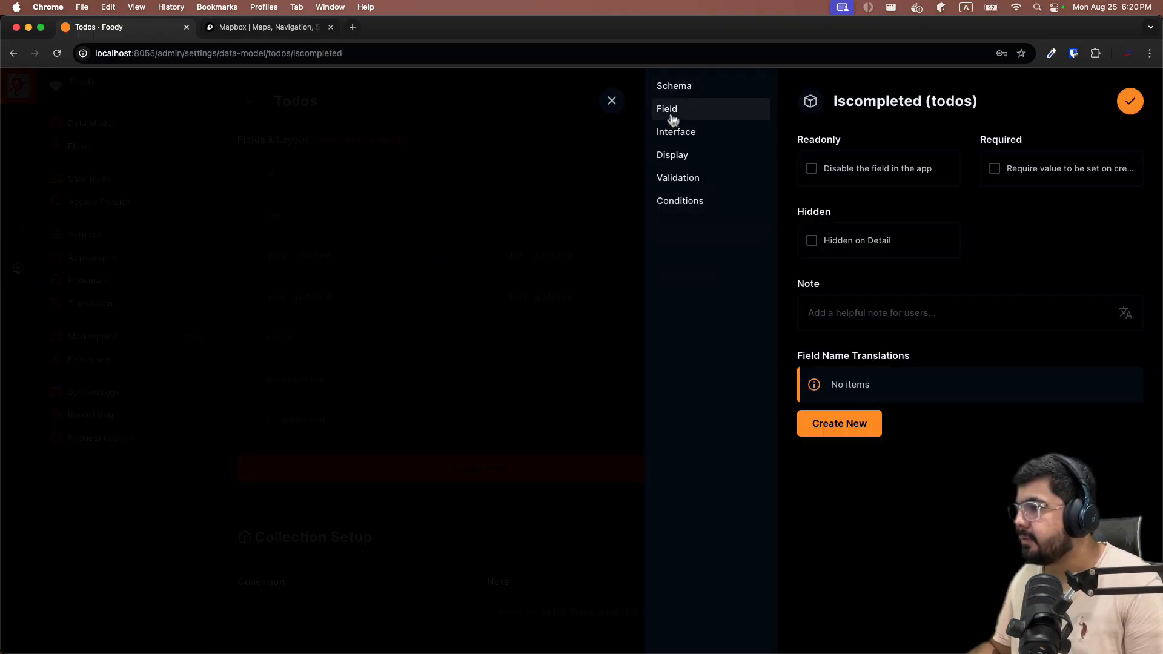
{"action": "left_click", "coordinate": [677, 131]}
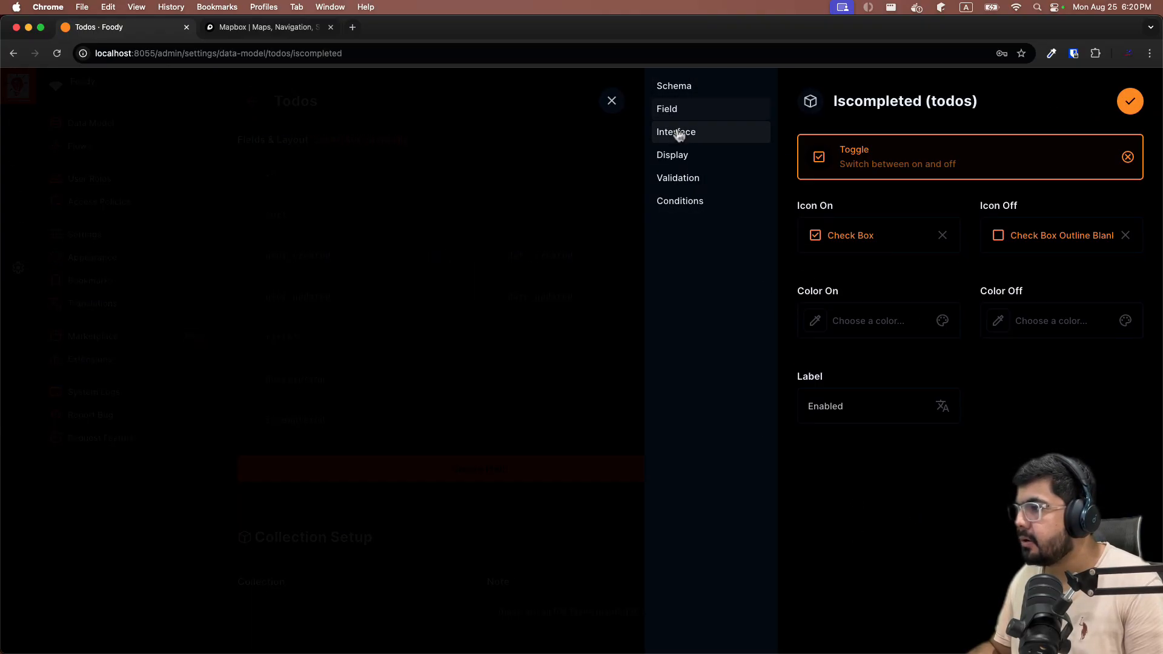
Change the toggle label from Enabled to 'Completed' and save the field.
{"action": "left_click", "coordinate": [865, 406]}
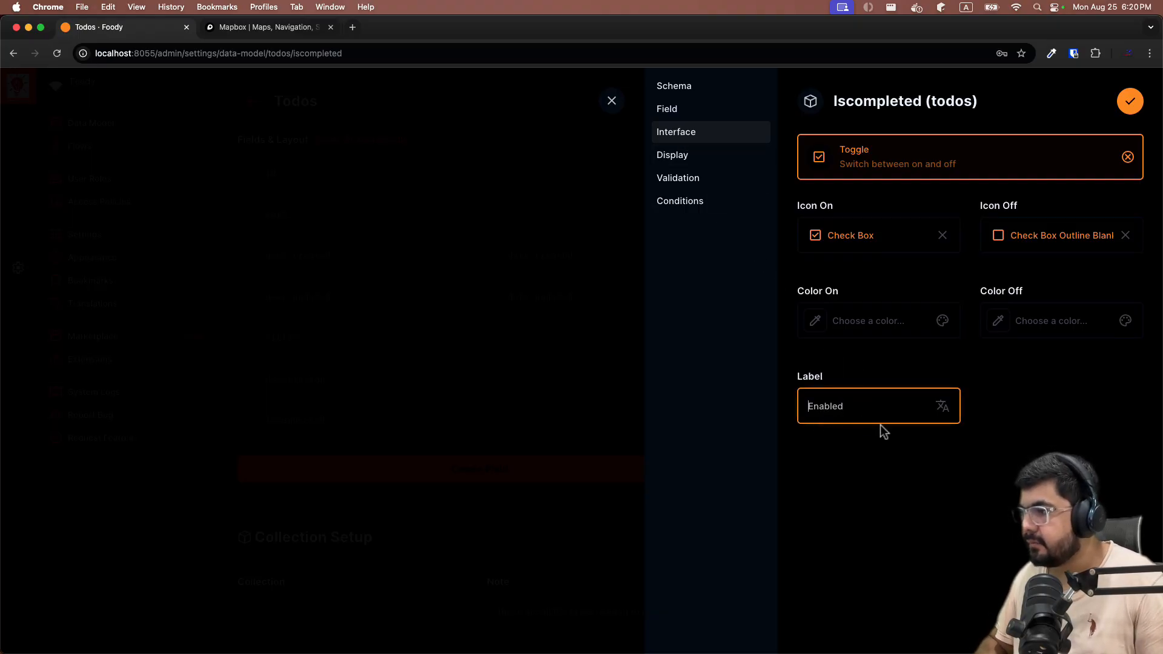
{"action": "key", "text": "super+a"}
{"action": "key", "text": "BackSpace"}
{"action": "type", "text": "X"}
{"action": "key", "text": "BackSpace"}
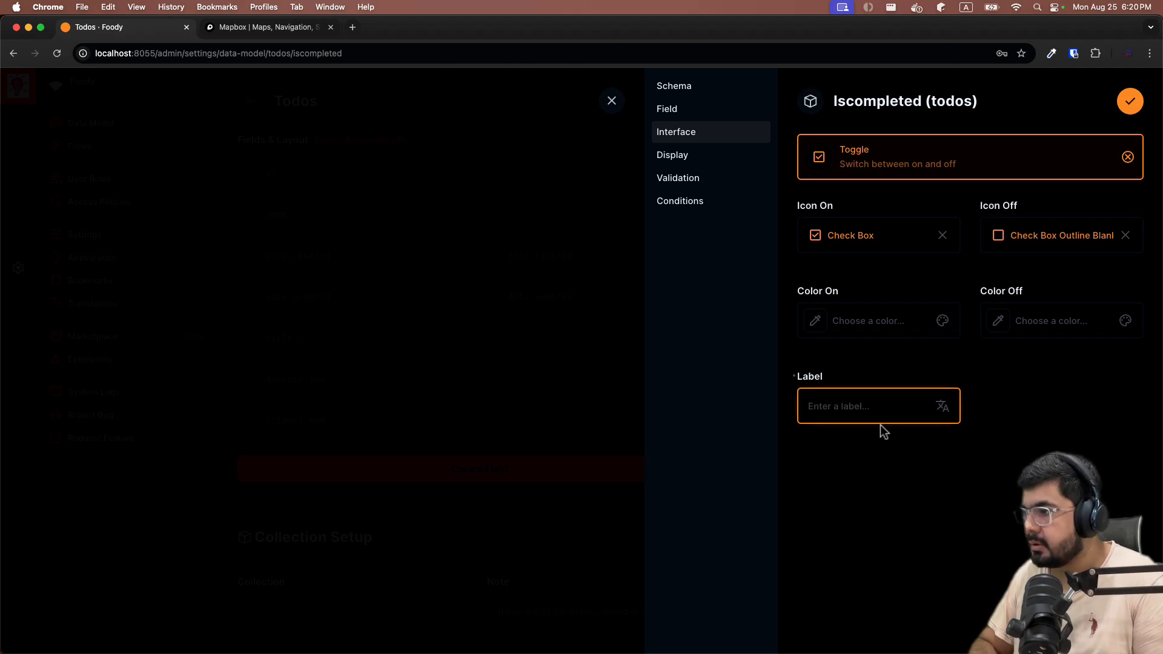
{"action": "type", "text": "Completed"}
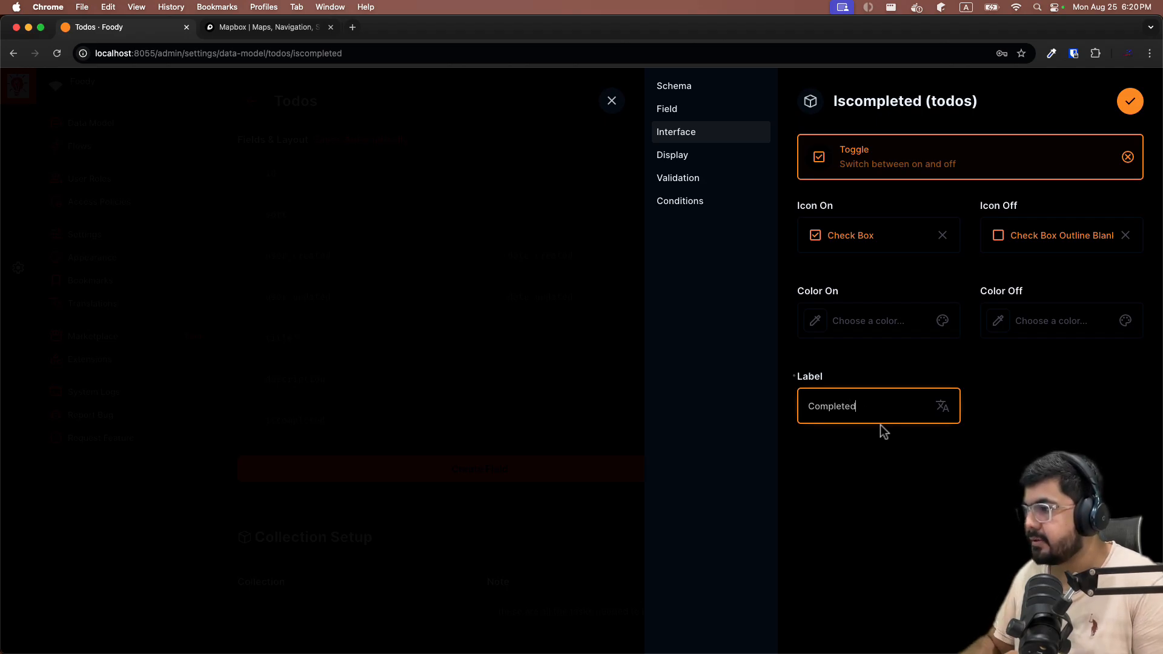
{"action": "left_click", "coordinate": [1130, 102]}
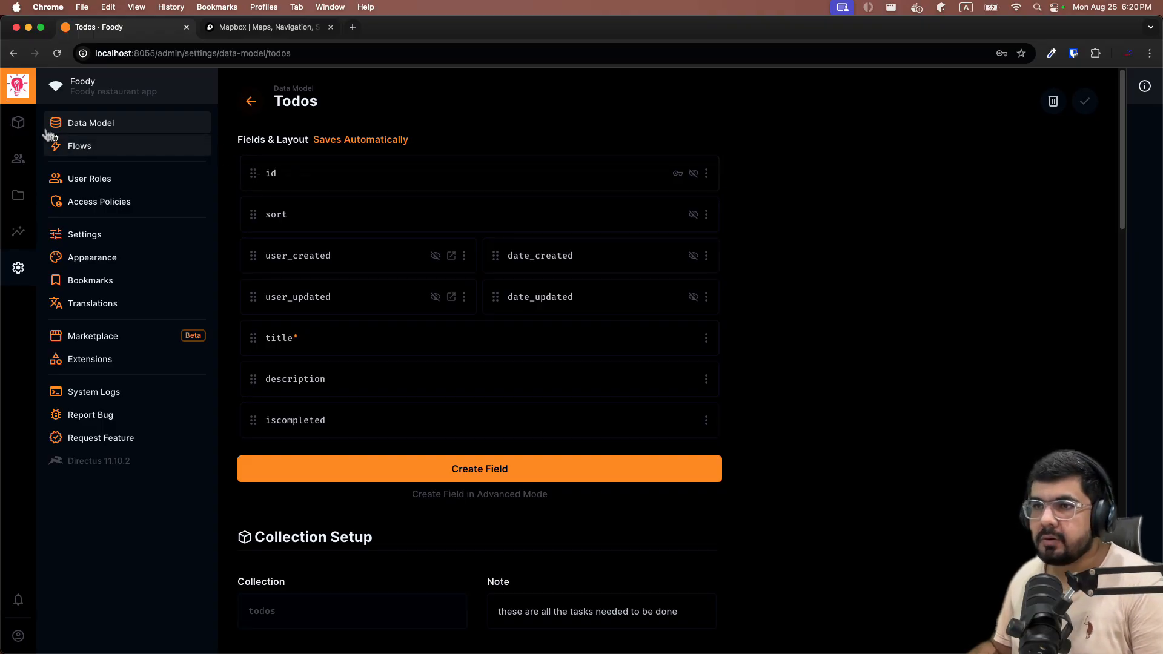
Tick Completed on Learn java and Learn python updated, saving each.
{"action": "left_click", "coordinate": [18, 123]}
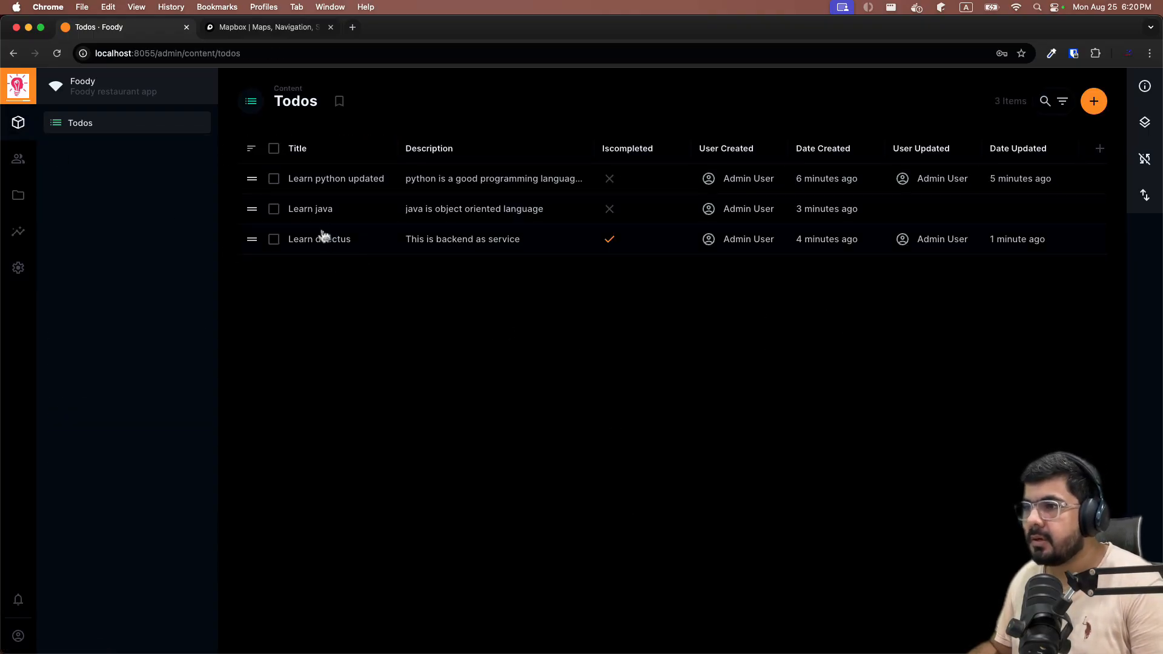
{"action": "left_click", "coordinate": [303, 216]}
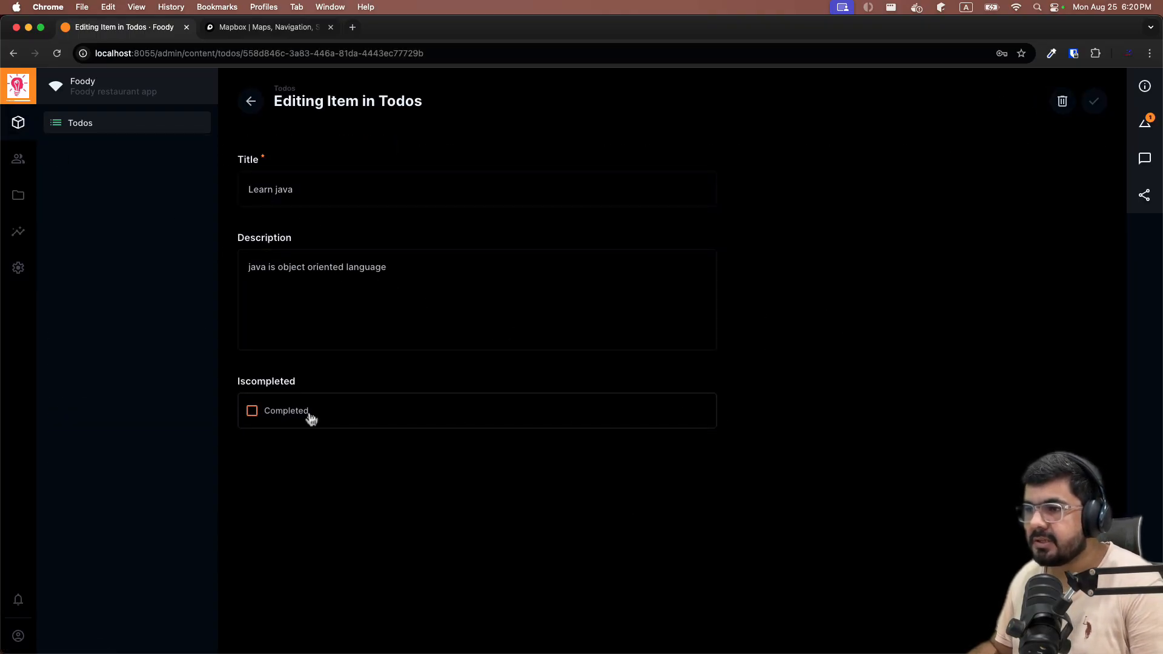
{"action": "left_click", "coordinate": [253, 412]}
{"action": "key", "text": "super+s"}
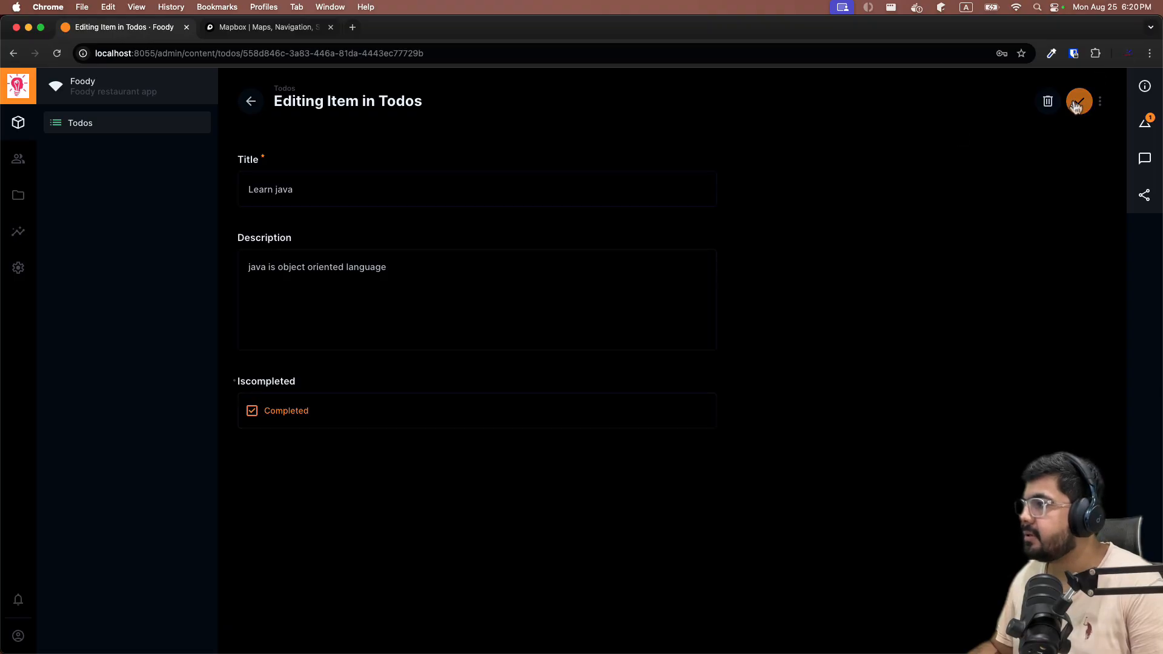
{"action": "left_click", "coordinate": [307, 181]}
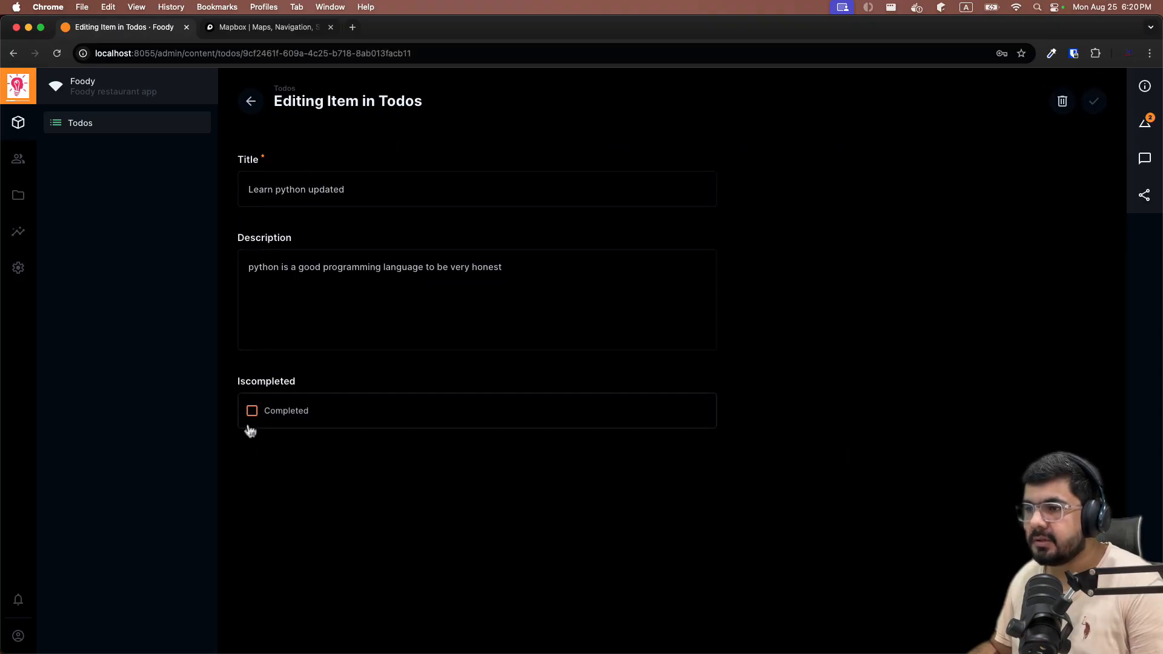
{"action": "left_click", "coordinate": [252, 411]}
{"action": "left_click", "coordinate": [1090, 102]}
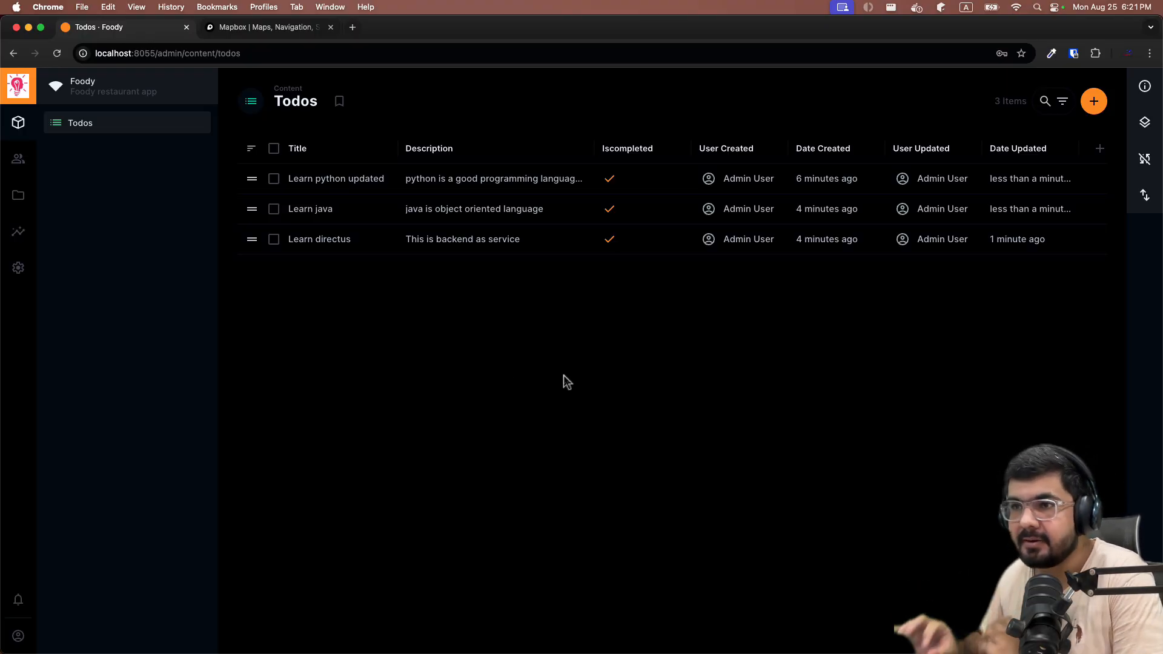
In WebStorm, refresh the database and open the new todos table's data.
{"action": "key", "text": "super+Tab"}
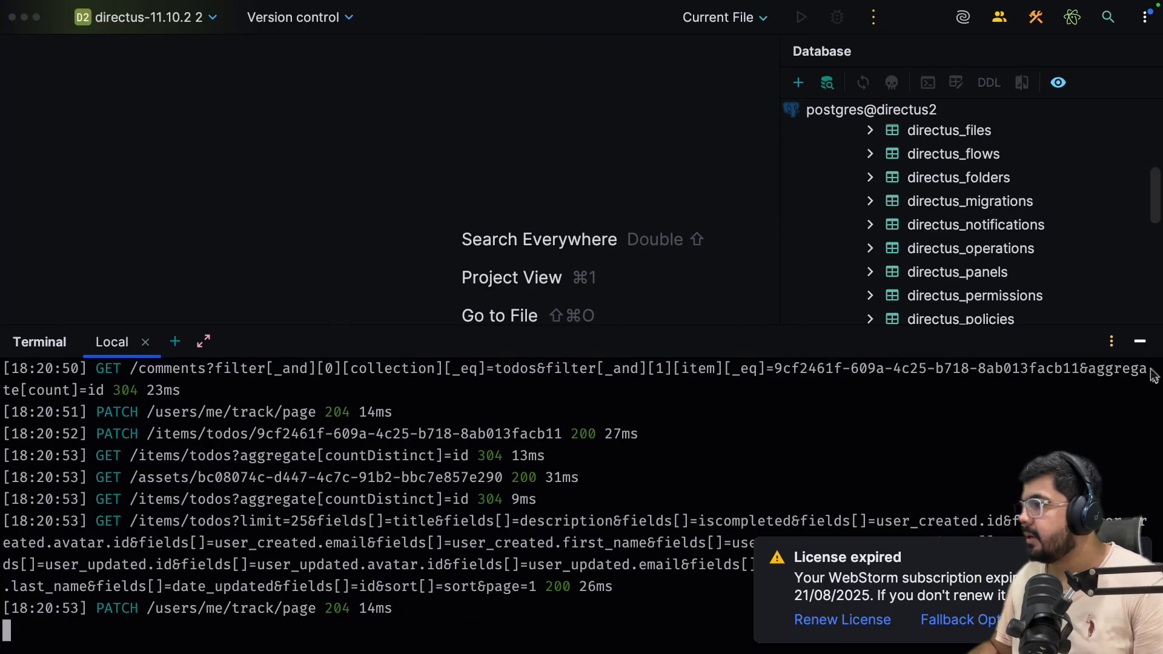
{"action": "left_click", "coordinate": [1139, 341]}
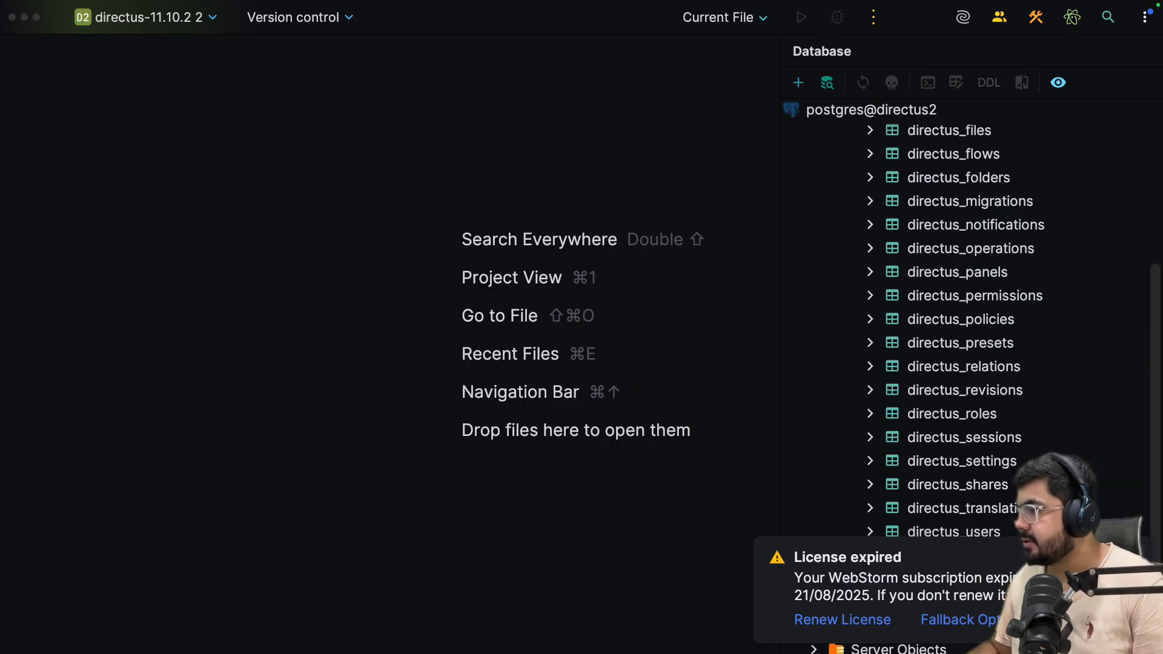
{"action": "left_click", "coordinate": [800, 582]}
{"action": "scroll", "coordinate": [1005, 327], "scroll_direction": "up", "scroll_amount": 10}
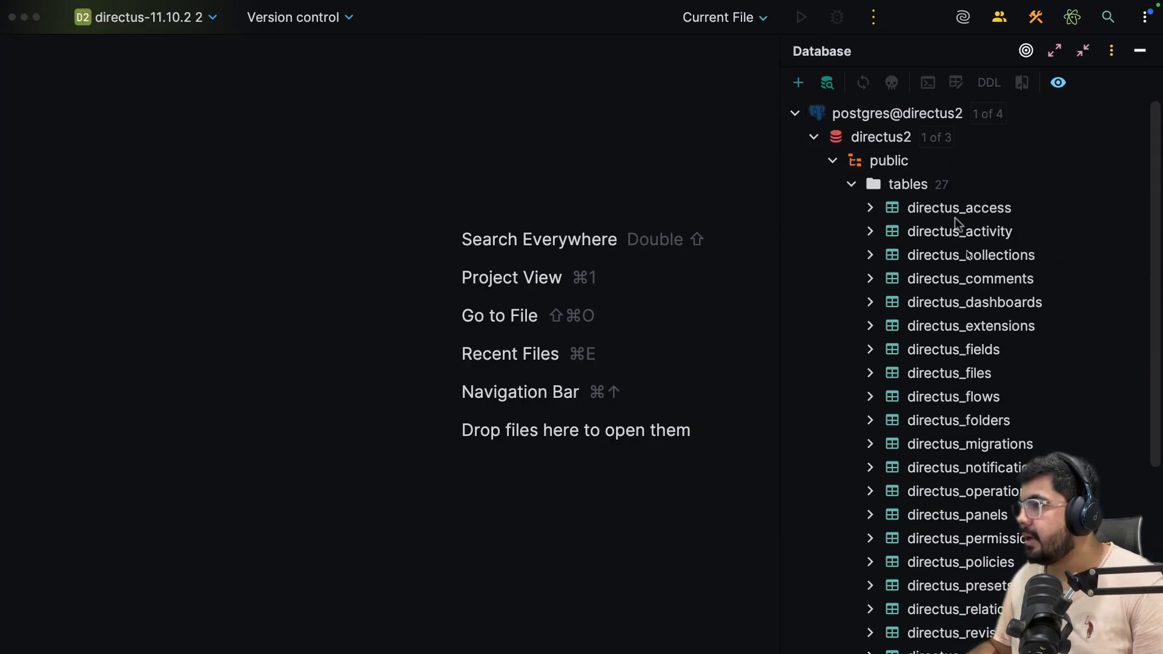
{"action": "left_click", "coordinate": [922, 185]}
{"action": "left_click", "coordinate": [863, 82]}
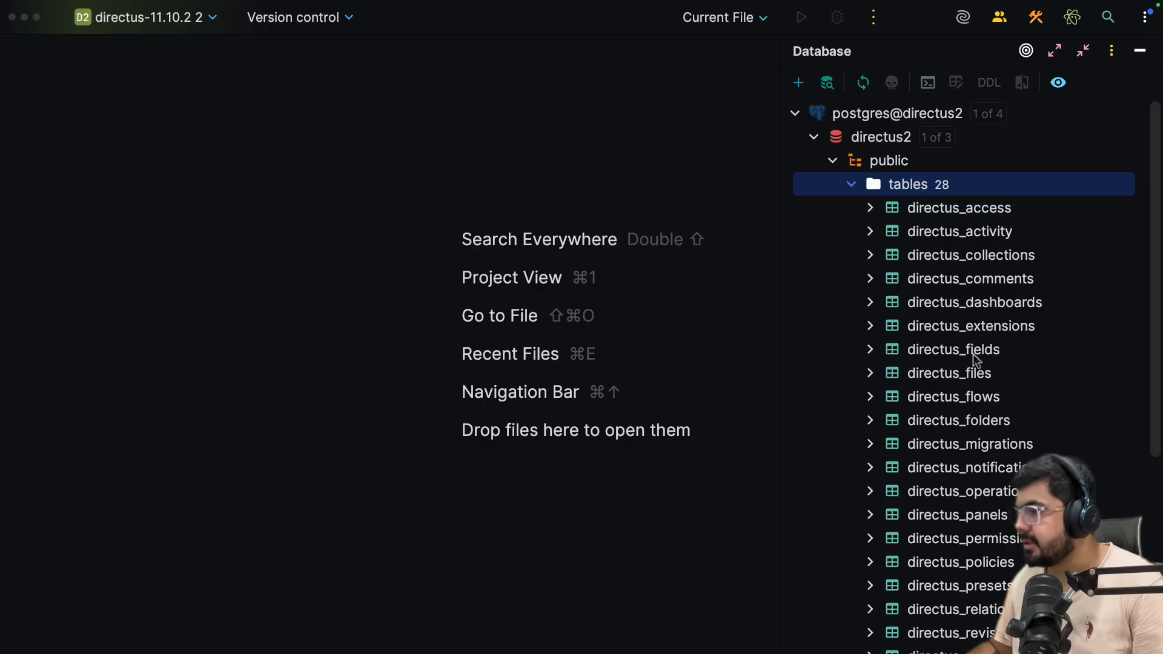
{"action": "scroll", "coordinate": [972, 355], "scroll_direction": "down", "scroll_amount": 10}
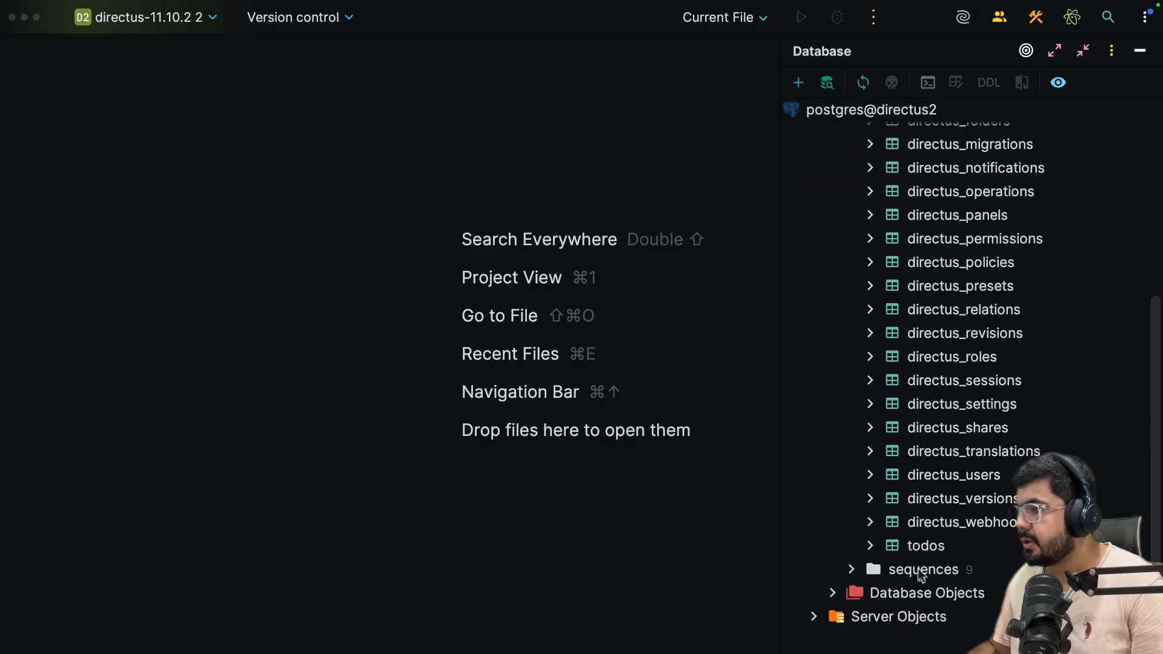
{"action": "left_click", "coordinate": [916, 553]}
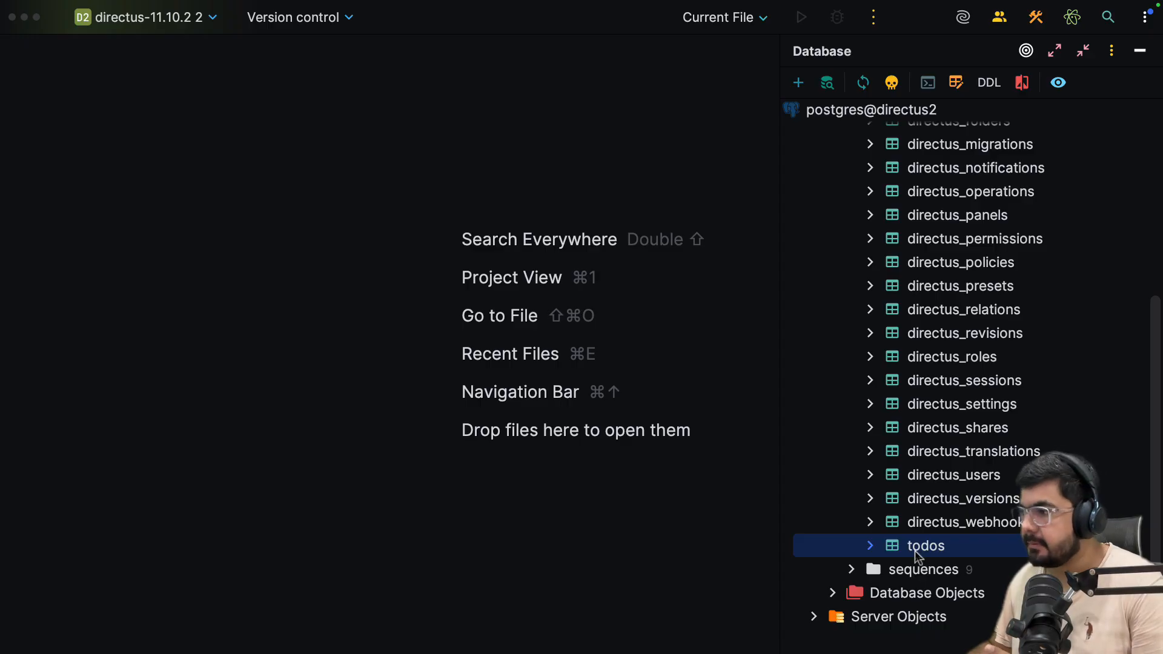
{"action": "double_click", "coordinate": [915, 548]}
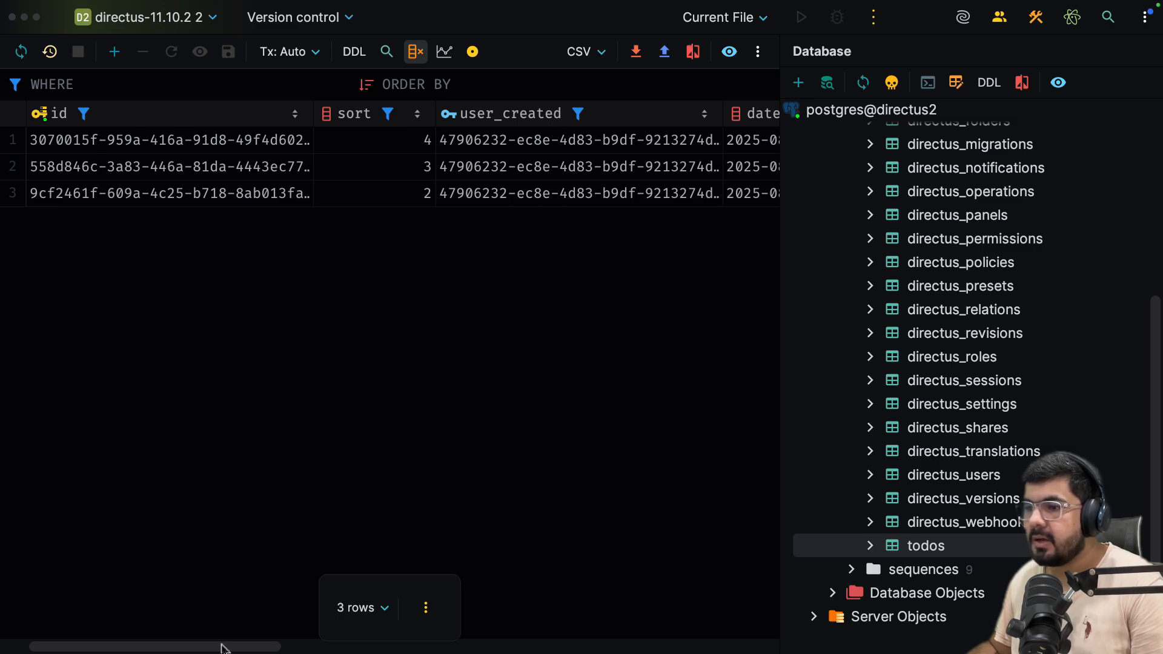
Inspect the todos grid's user_created, date_created, user_updated and description values.
{"action": "left_click_drag", "start_coordinate": [221, 648], "coordinate": [327, 647]}
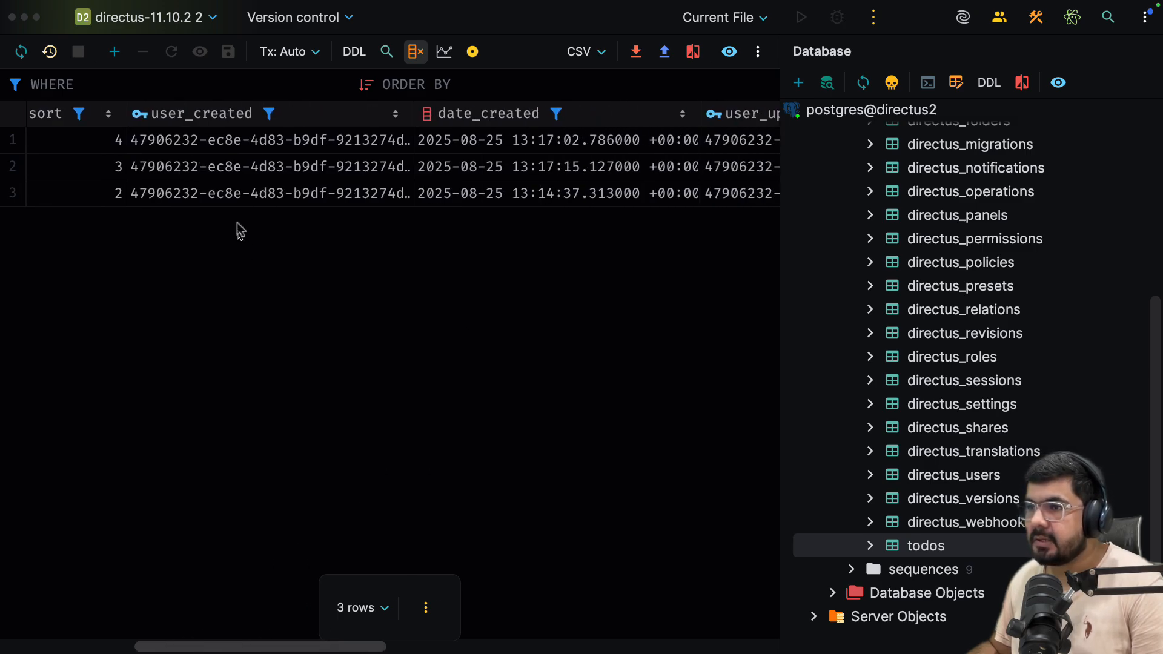
{"action": "left_click", "coordinate": [232, 145]}
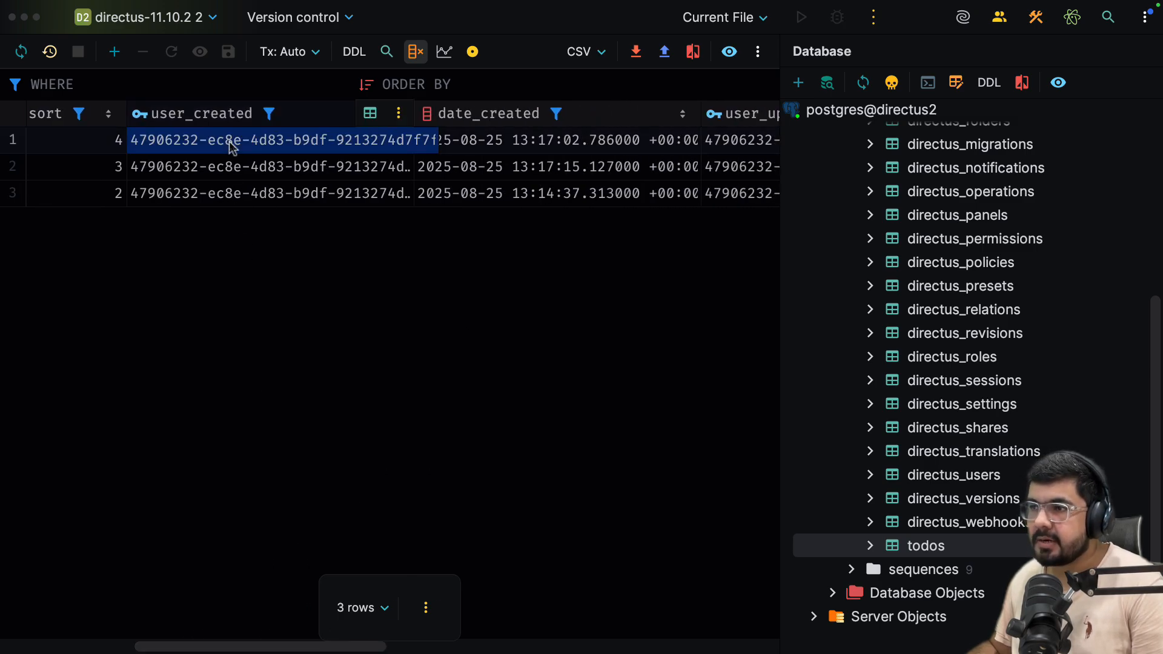
{"action": "left_click", "coordinate": [524, 119]}
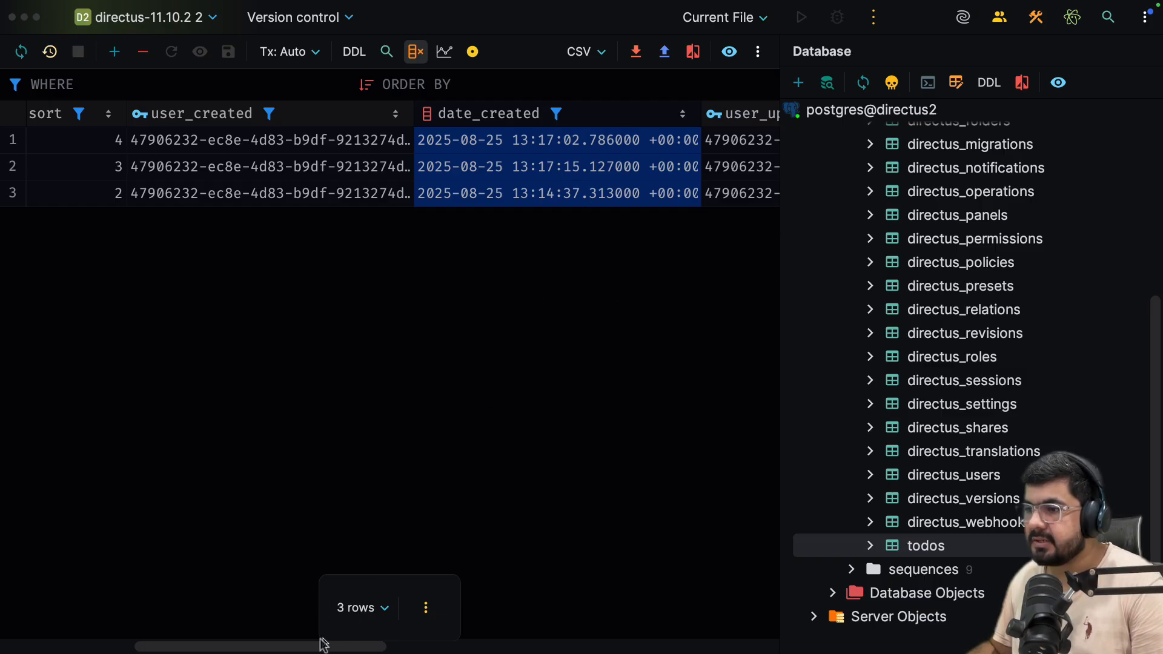
{"action": "left_click_drag", "start_coordinate": [324, 646], "coordinate": [459, 646]}
{"action": "left_click", "coordinate": [405, 145]}
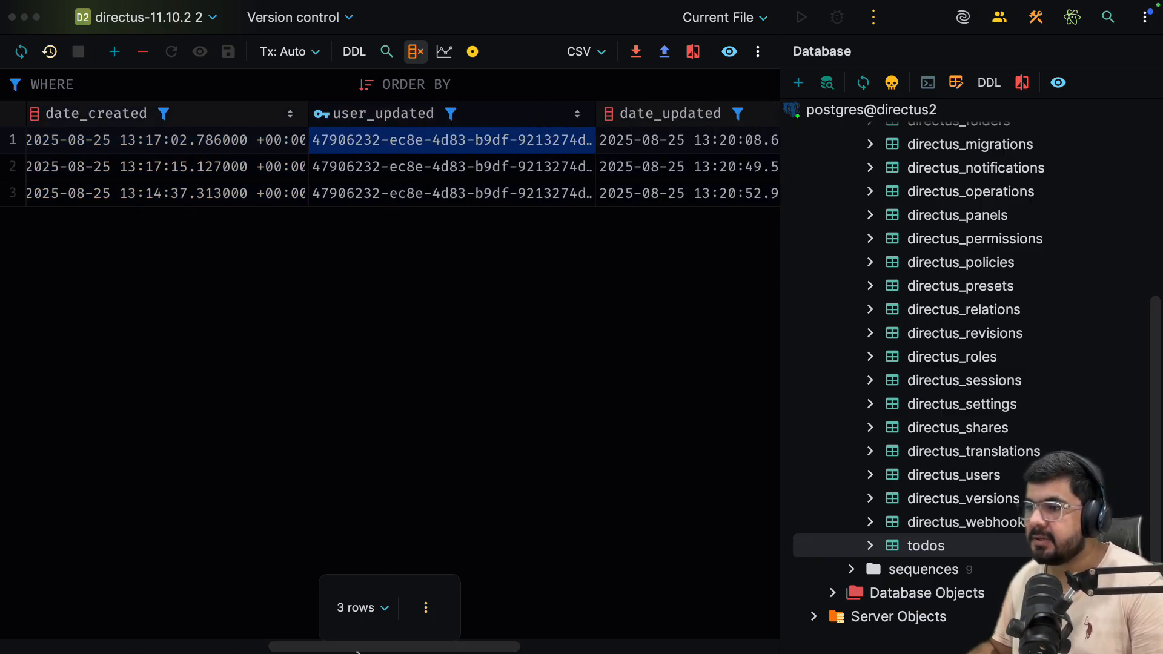
{"action": "left_click_drag", "start_coordinate": [351, 649], "coordinate": [460, 649]}
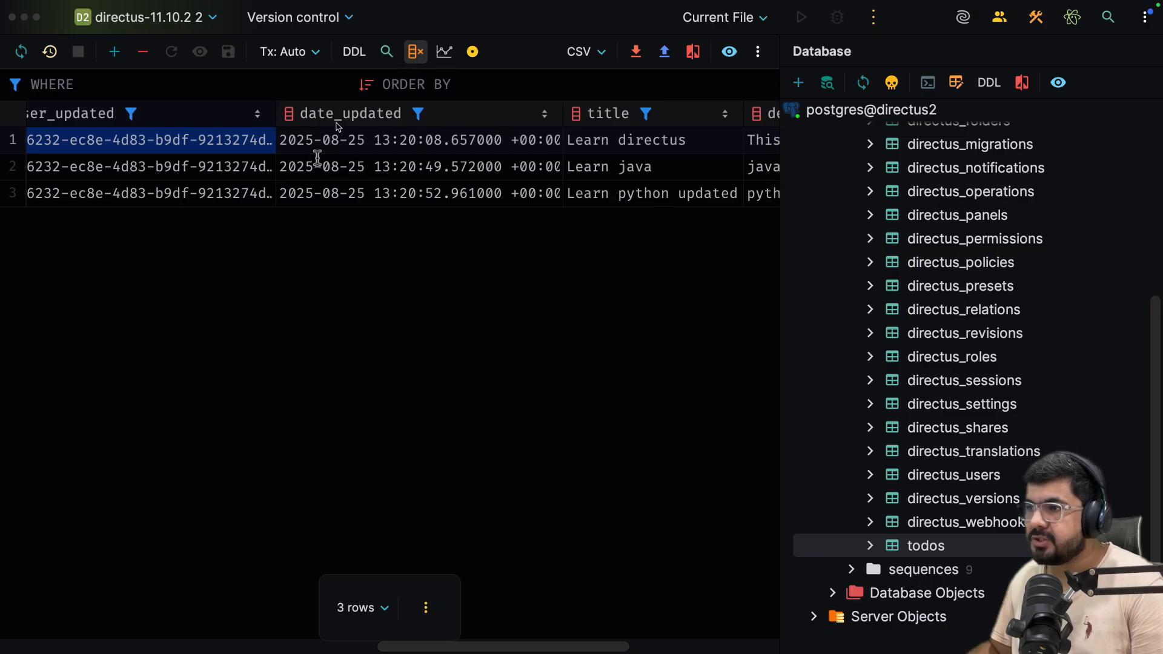
{"action": "left_click_drag", "start_coordinate": [510, 649], "coordinate": [673, 644]}
{"action": "left_click", "coordinate": [500, 134]}
{"action": "key", "text": "Down"}
{"action": "key", "text": "Down"}
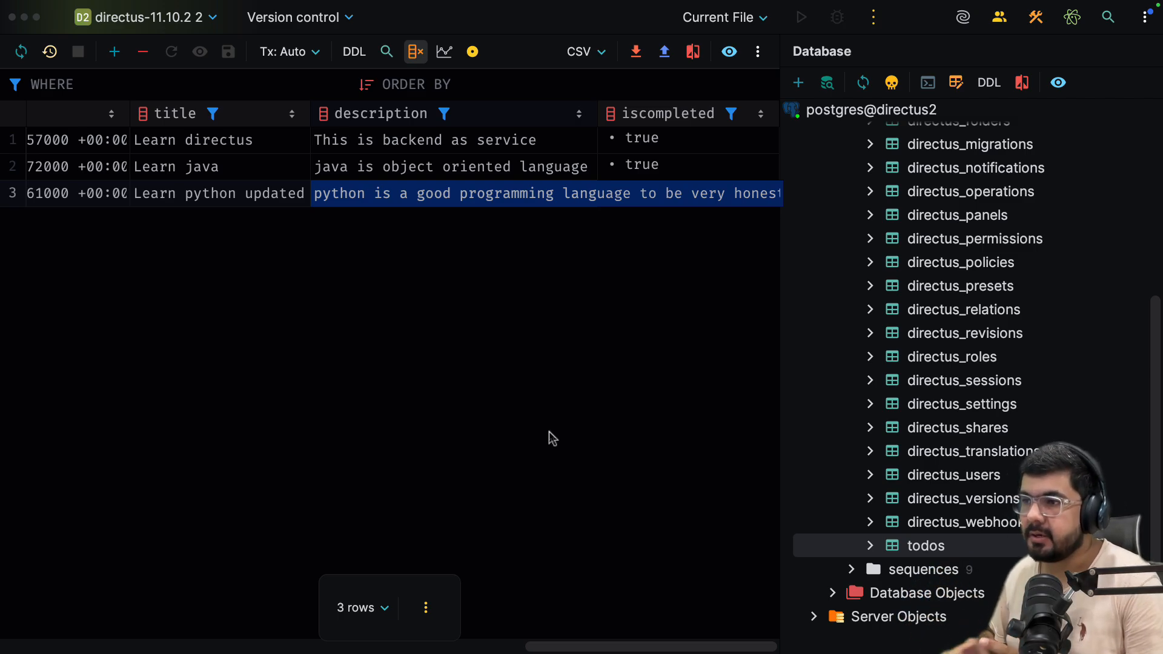
Check the iscompleted values for all three rows, then switch back to Directus.
{"action": "scroll", "coordinate": [280, 610], "scroll_direction": "left", "scroll_amount": 10}
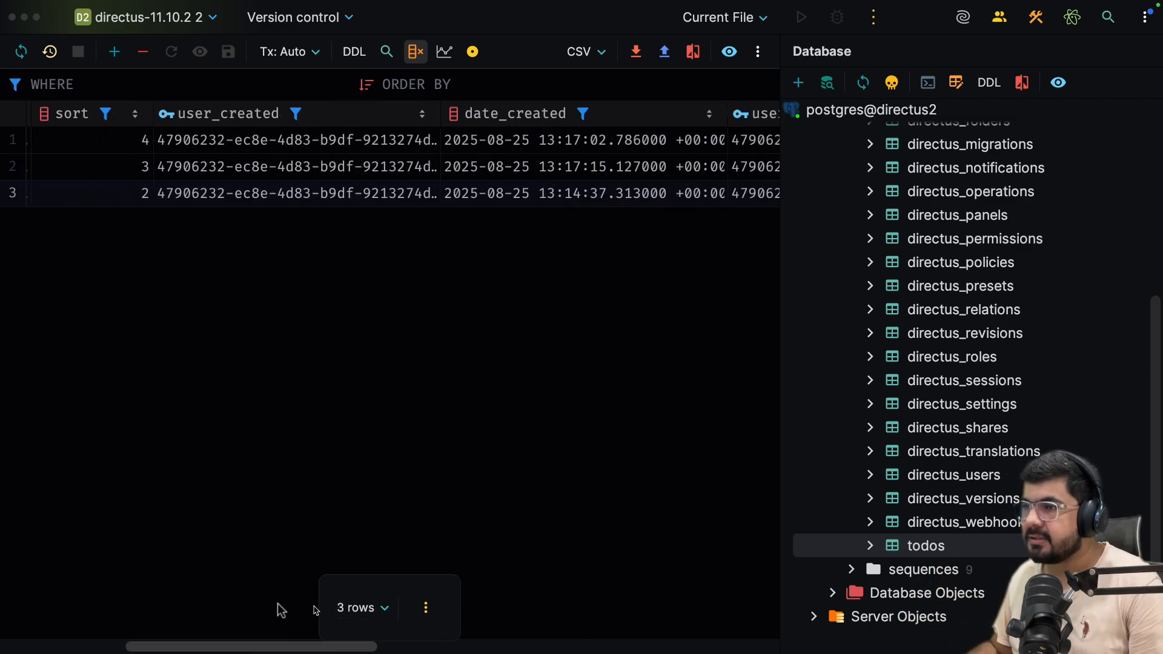
{"action": "scroll", "coordinate": [281, 610], "scroll_direction": "left", "scroll_amount": 3}
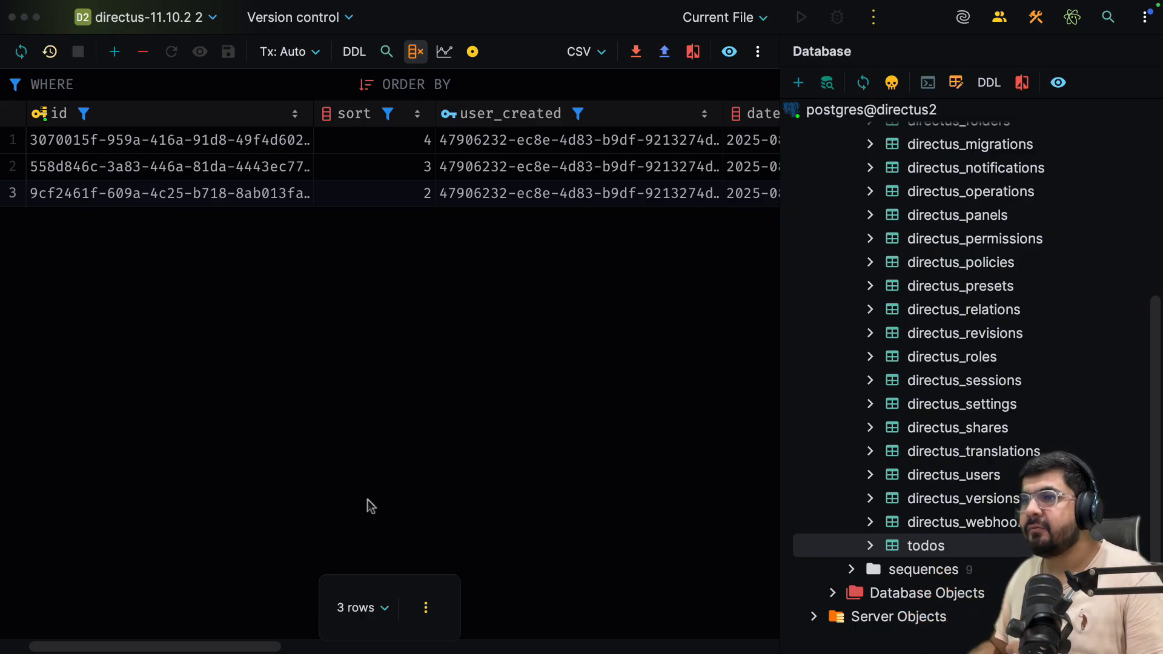
{"action": "scroll", "coordinate": [971, 327], "scroll_direction": "up", "scroll_amount": 5}
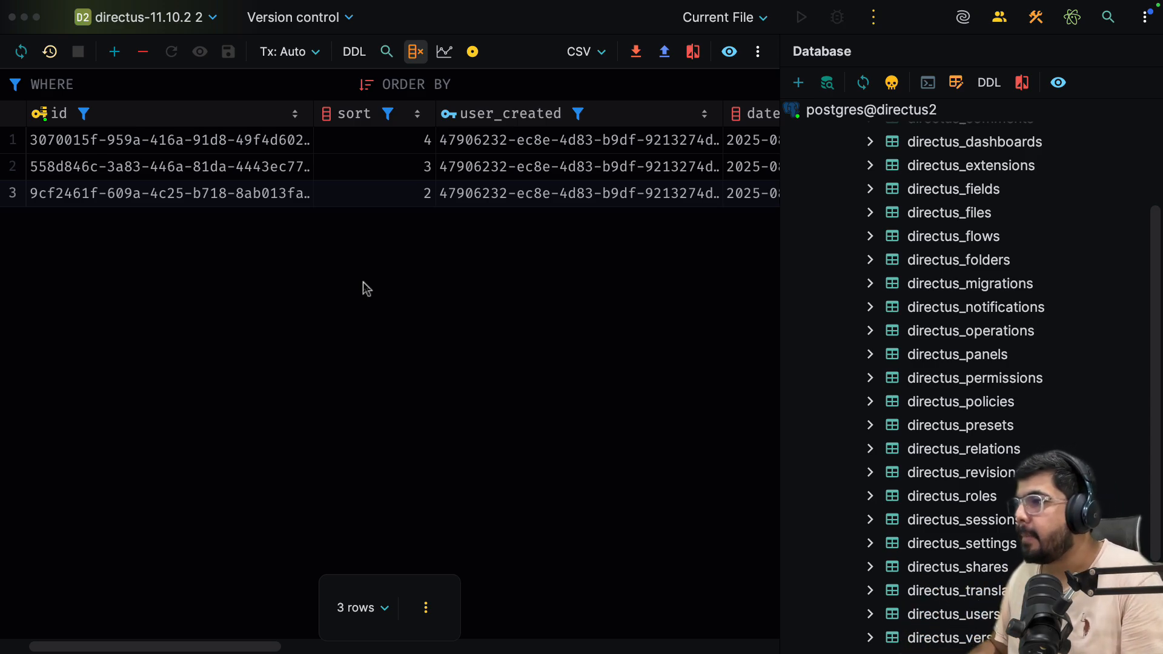
{"action": "scroll", "coordinate": [962, 210], "scroll_direction": "down", "scroll_amount": 3}
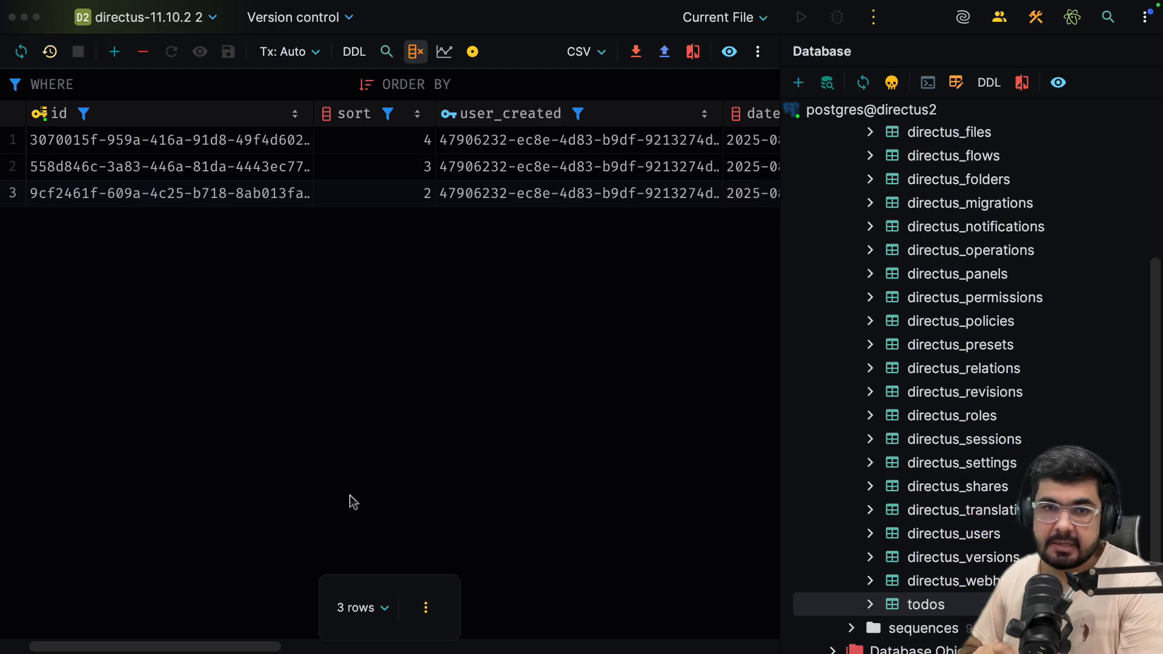
{"action": "left_click", "coordinate": [368, 467]}
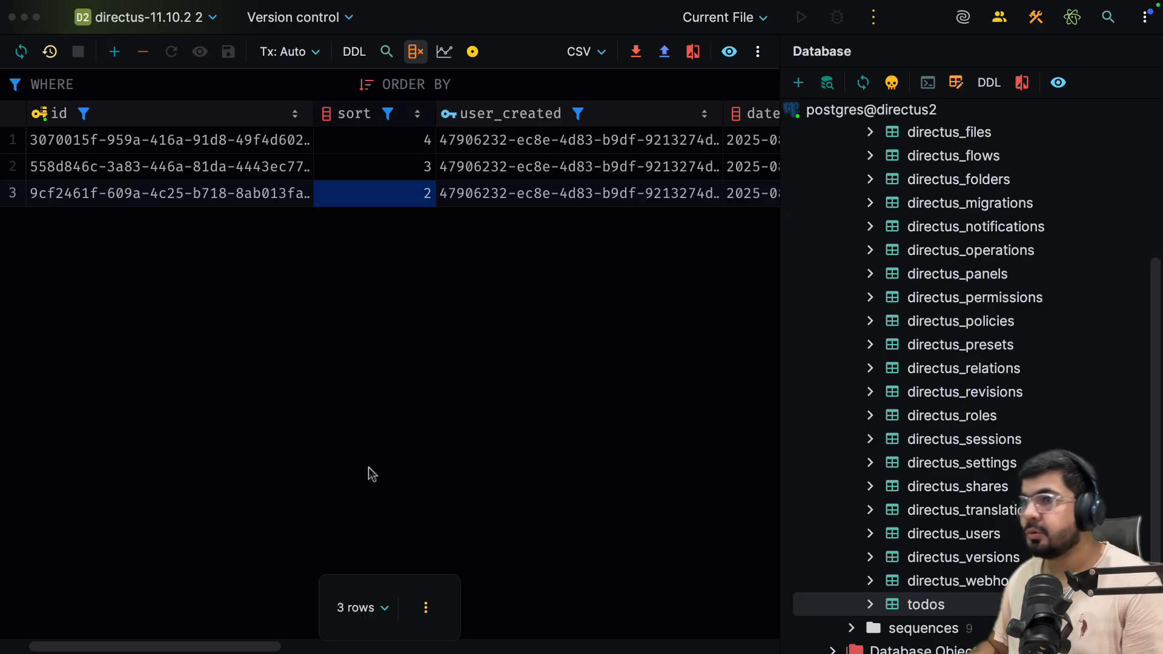
{"action": "key", "text": "ctrl+Left"}
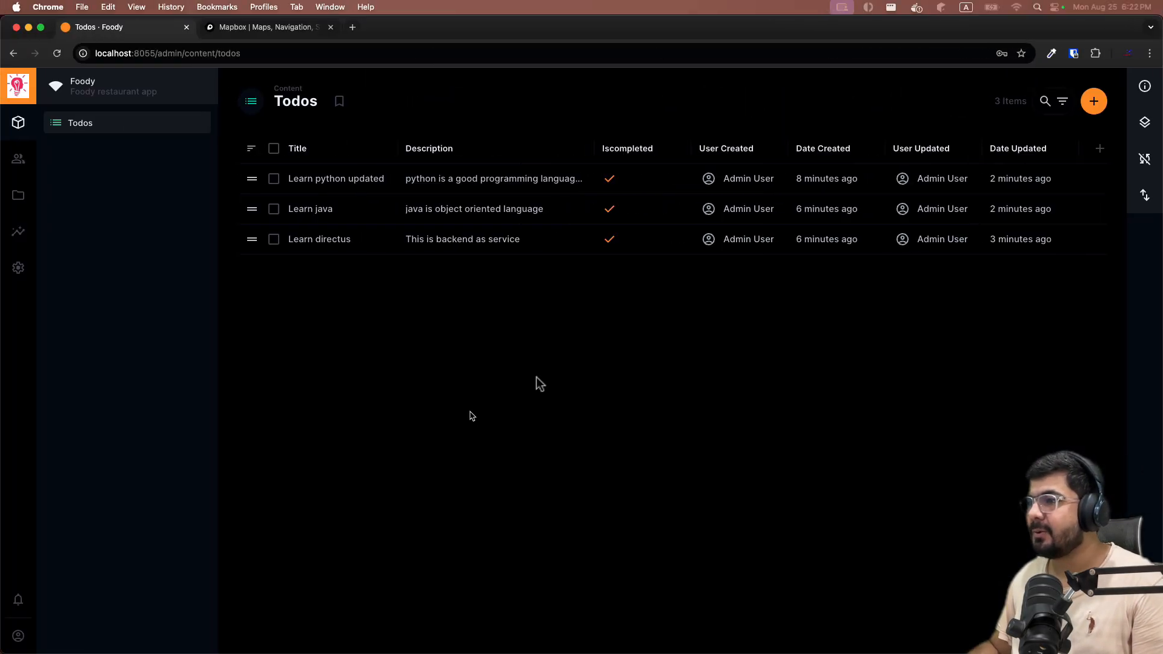